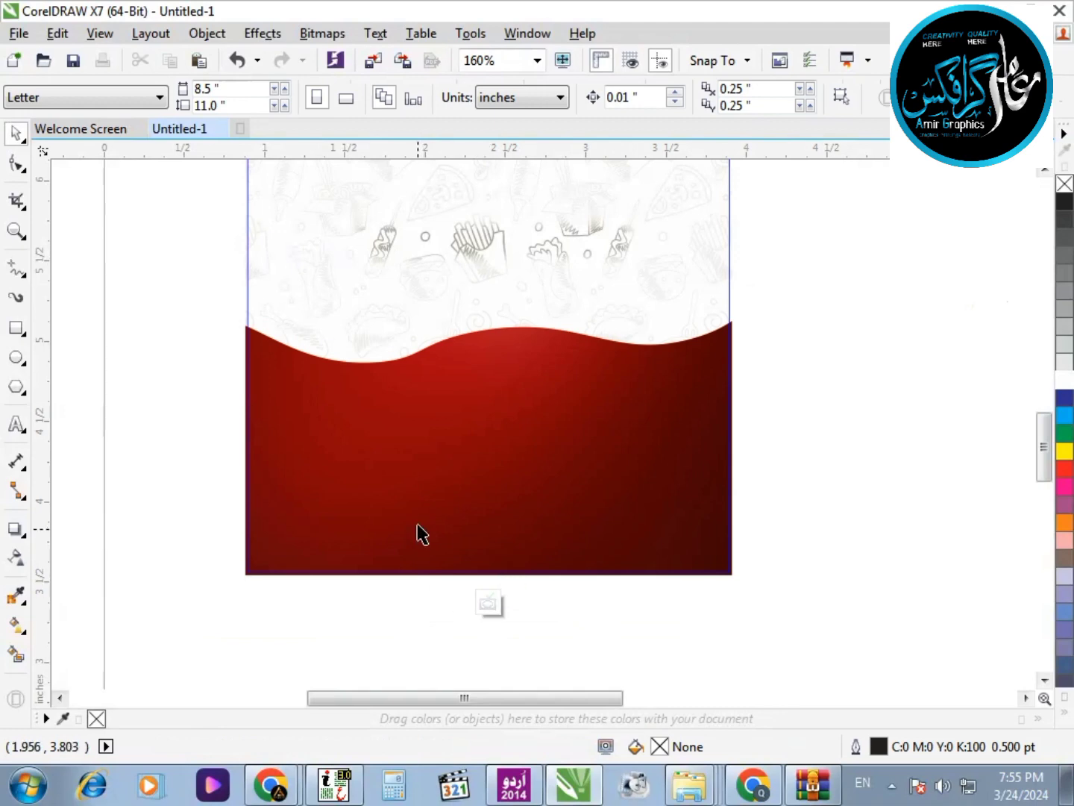
pyautogui.click(420, 527)
pyautogui.click(466, 605)
pyautogui.moveTo(606, 485)
pyautogui.mouseDown()
pyautogui.moveTo(607, 544)
pyautogui.moveTo(609, 496)
pyautogui.mouseUp()
pyautogui.click(862, 522)
pyautogui.click(626, 494)
# Step: Bring the downloaded pizza image from Chrome into the open PowerClip contents in CorelDRAW
pyautogui.scroll(-2, 626, 493)
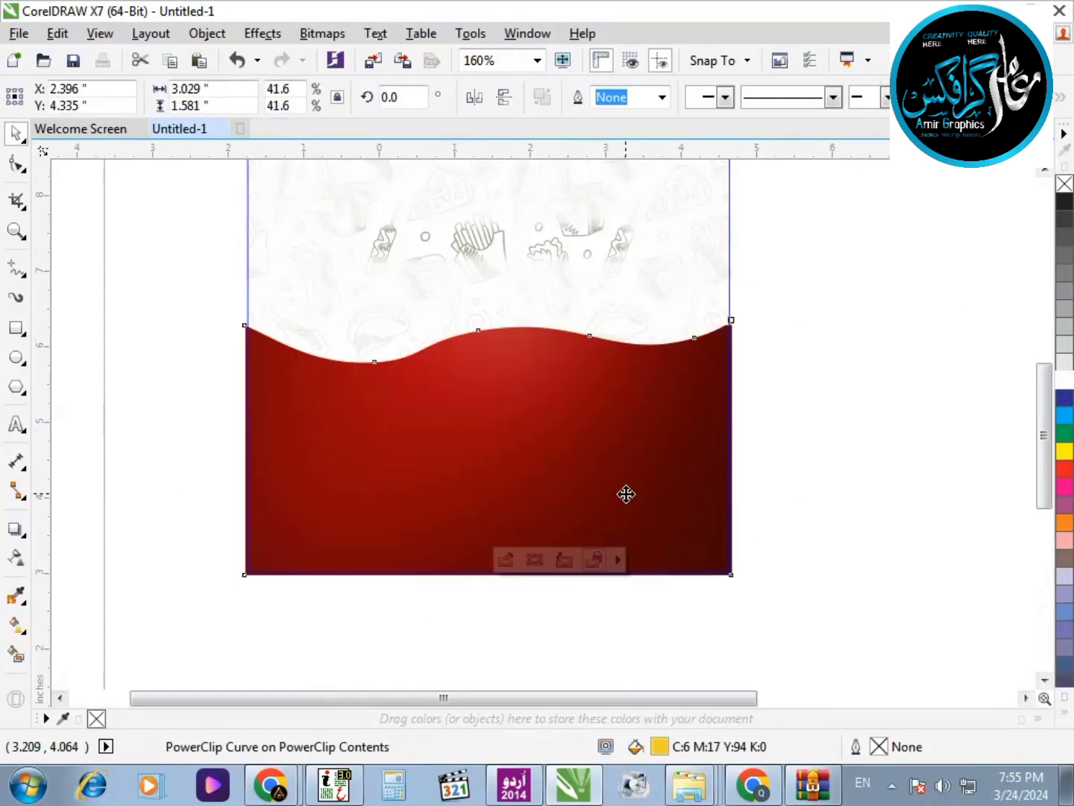
pyautogui.click(151, 359)
pyautogui.click(270, 783)
pyautogui.click(251, 707)
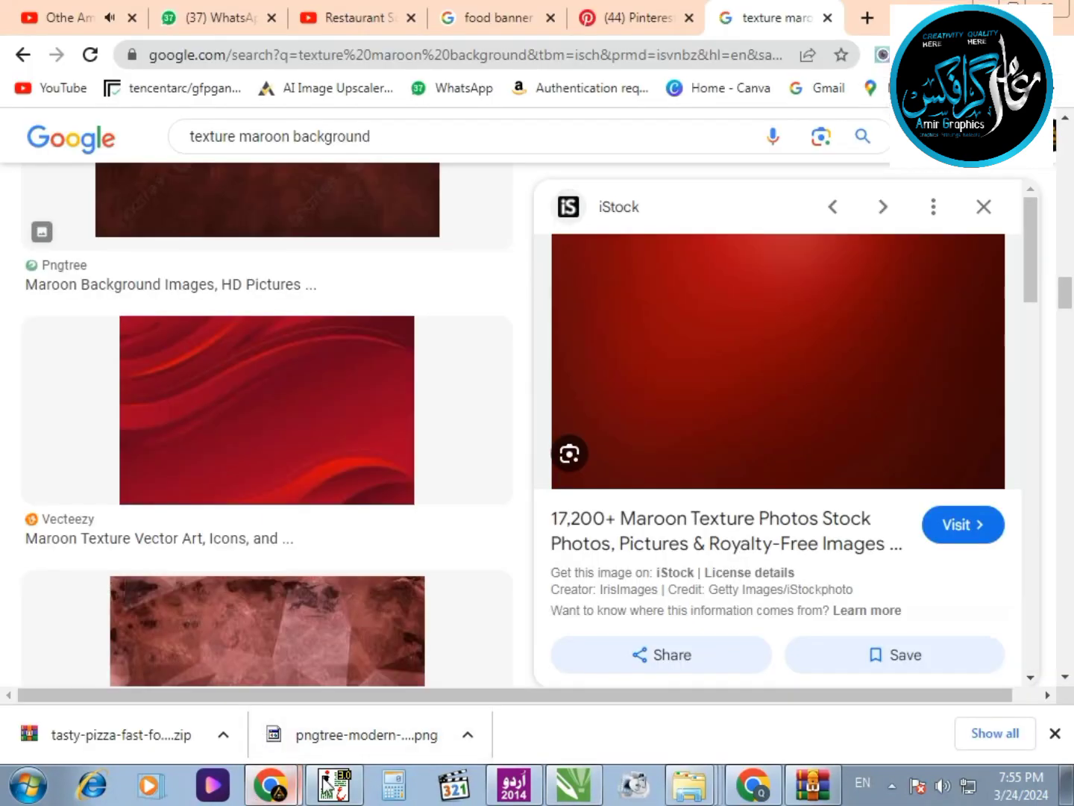
pyautogui.moveTo(349, 737); pyautogui.dragTo(214, 491)
pyautogui.scroll(-2, 486, 435)
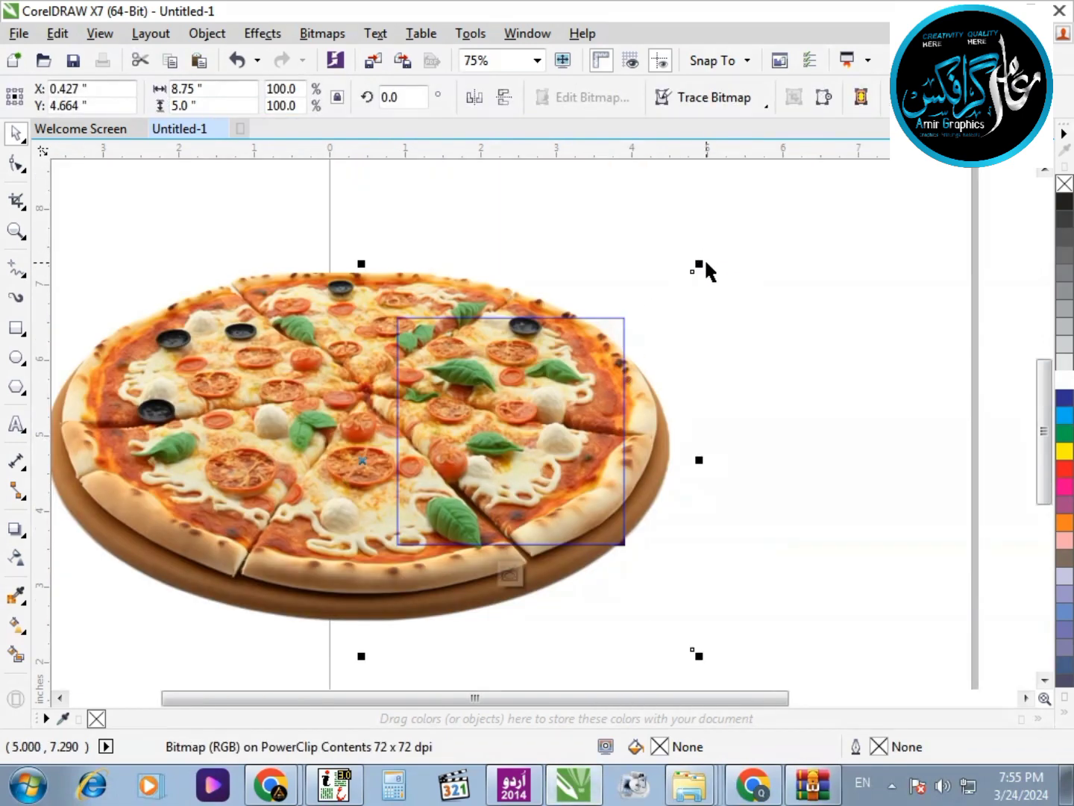
# Step: Scale the pizza image down to about 2.139 × 1.222 inches and position it over the red wave's upper edge
pyautogui.moveTo(702, 264); pyautogui.dragTo(506, 384)
pyautogui.moveTo(427, 456); pyautogui.dragTo(516, 447)
pyautogui.moveTo(636, 371); pyautogui.dragTo(590, 400)
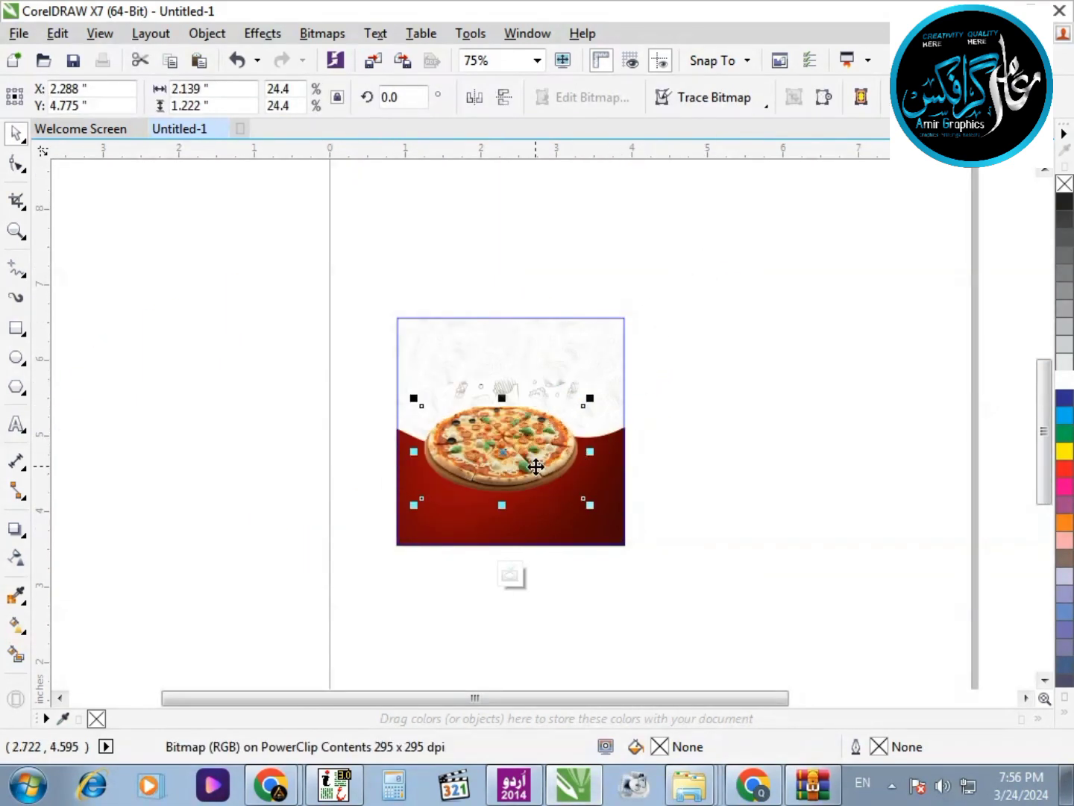
pyautogui.moveTo(535, 467); pyautogui.dragTo(553, 465)
# Step: Cut the pizza image out of the PowerClip contents, leaving the red wave and doodle pattern in place
pyautogui.click(616, 506)
pyautogui.press('F4')
pyautogui.scroll(-1, 844, 589)
pyautogui.click(845, 589)
pyautogui.click(676, 510)
pyautogui.scroll(1, 762, 582)
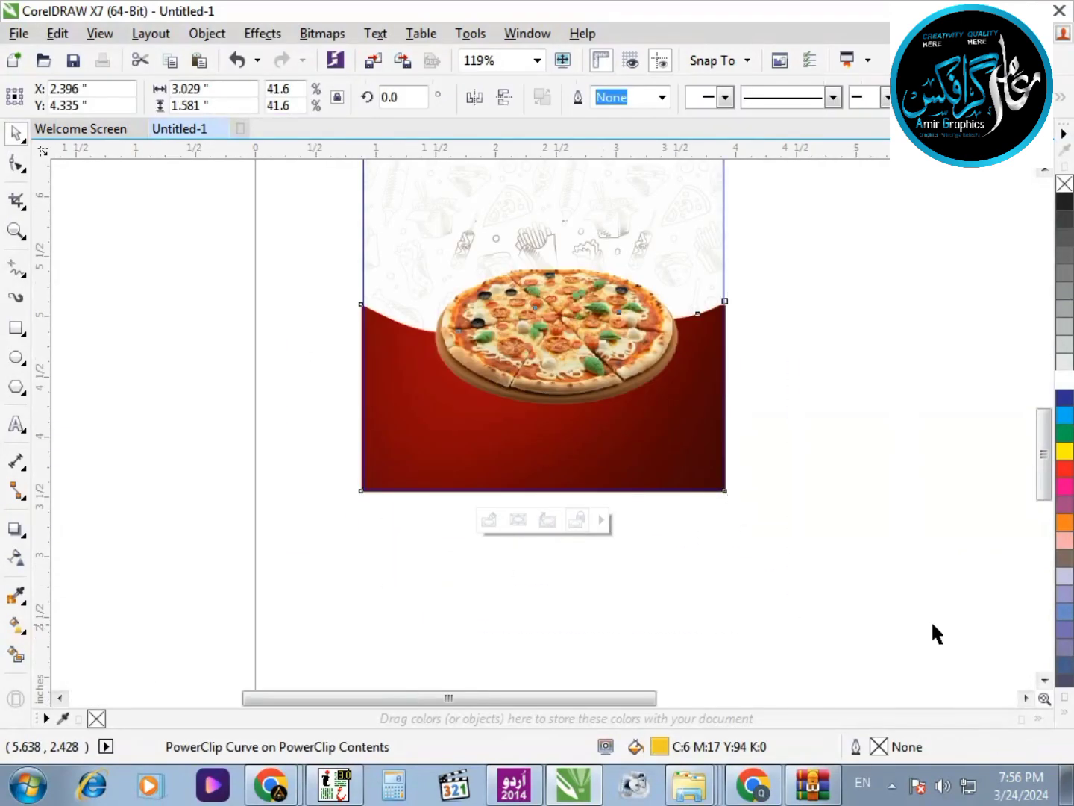
pyautogui.click(595, 346)
pyautogui.press('Delete')
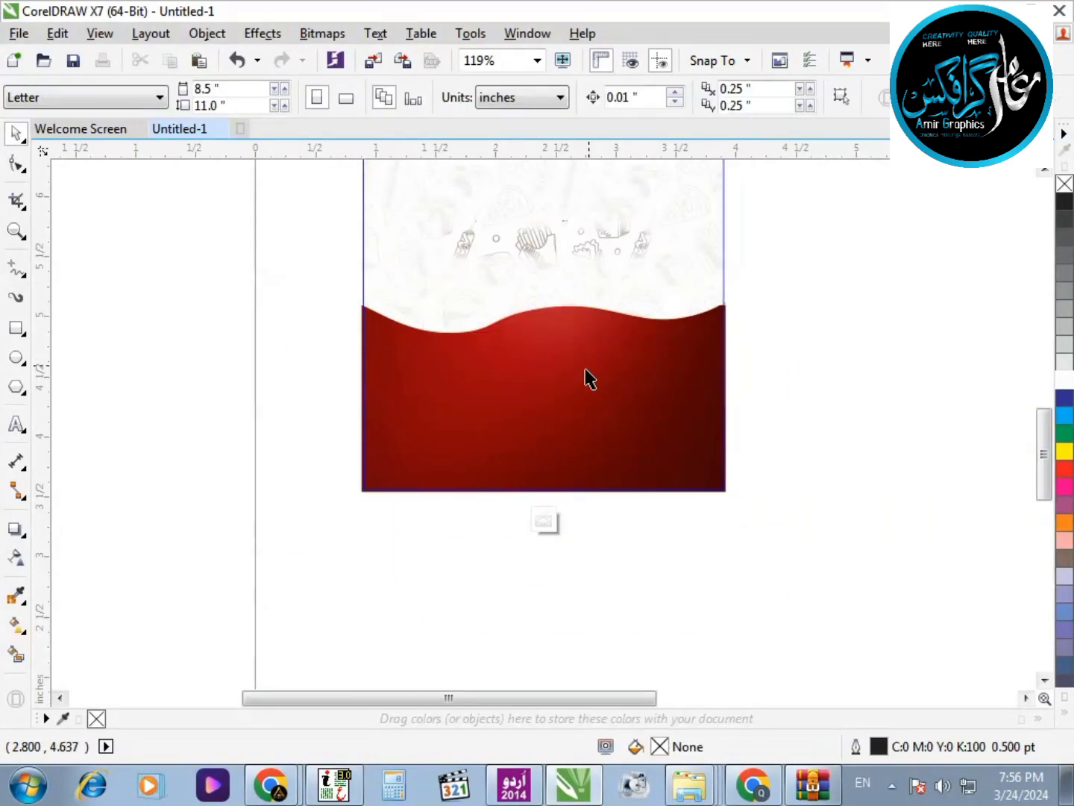
# Step: Move the red wavy background slightly down so it extends past the frame's lower edge
pyautogui.click(594, 386)
pyautogui.moveTo(599, 395); pyautogui.dragTo(599, 426)
pyautogui.click(767, 428)
pyautogui.press('F4')
pyautogui.scroll(-1, 560, 532)
pyautogui.scroll(1, 409, 496)
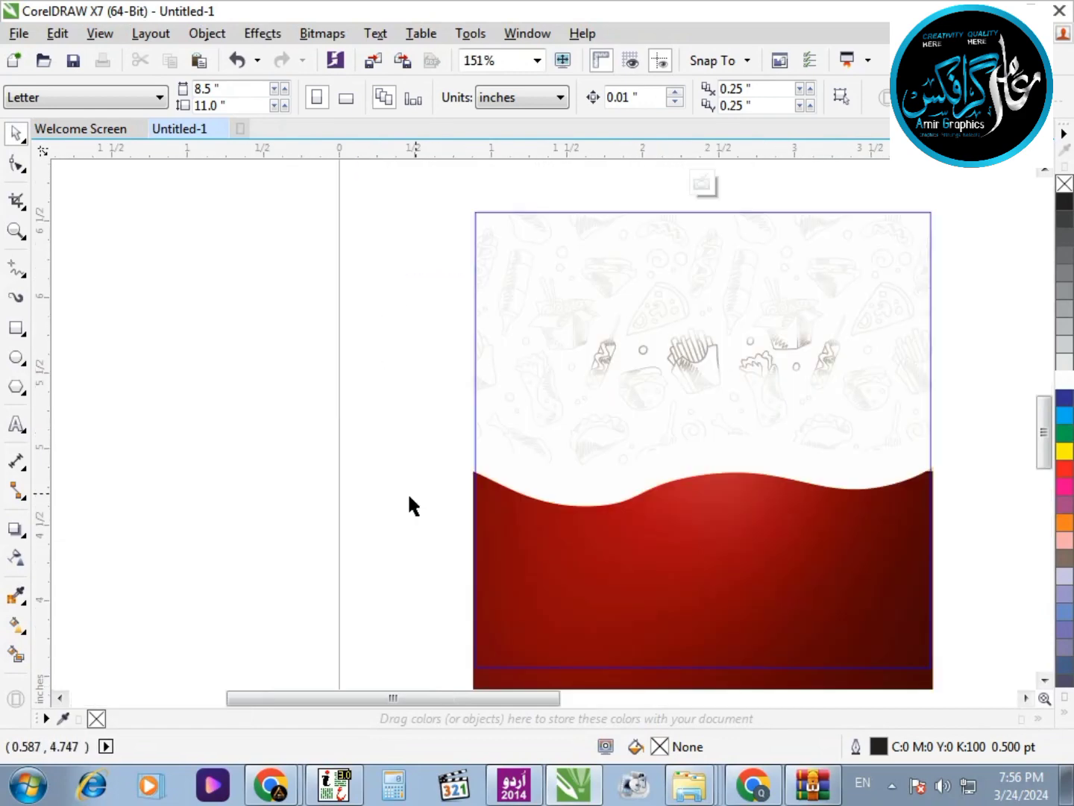
# Step: Enlarge the food doodle pattern to about 3.754 × 2.082 inches while lowering it, and finish editing the PowerClip
pyautogui.moveTo(407, 575); pyautogui.dragTo(1026, 184)
pyautogui.moveTo(861, 505); pyautogui.dragTo(890, 520)
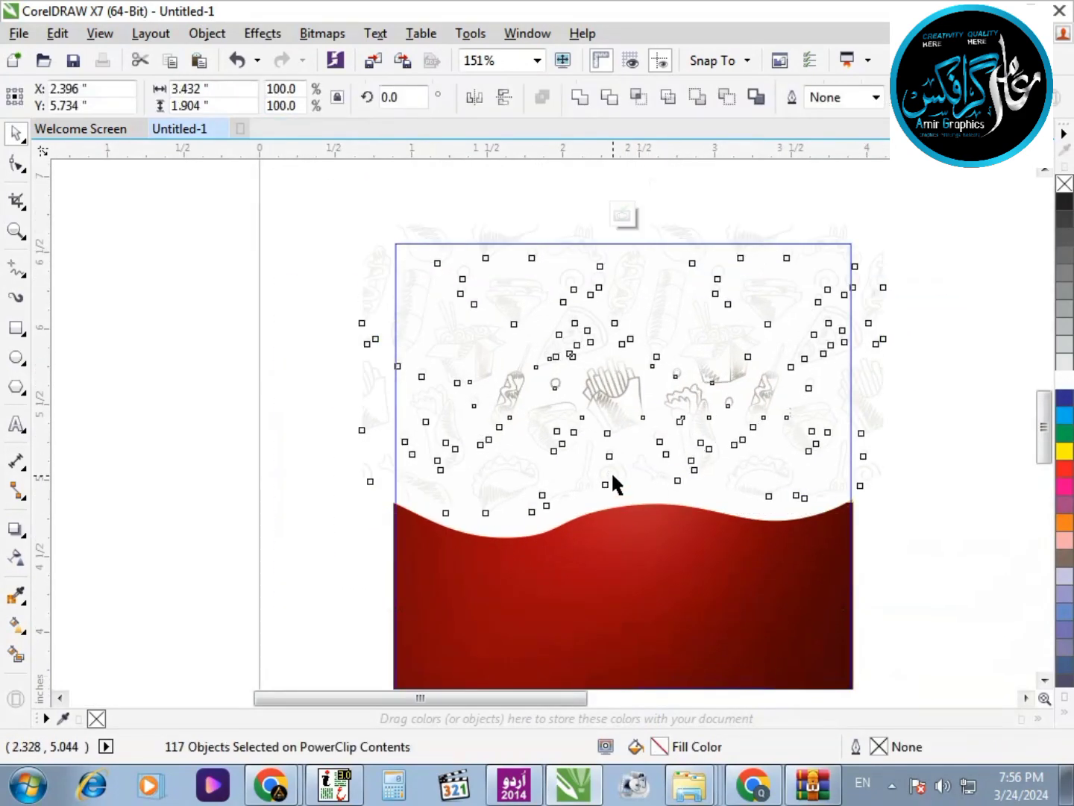
pyautogui.moveTo(613, 485); pyautogui.dragTo(618, 515)
pyautogui.moveTo(892, 247); pyautogui.dragTo(914, 235)
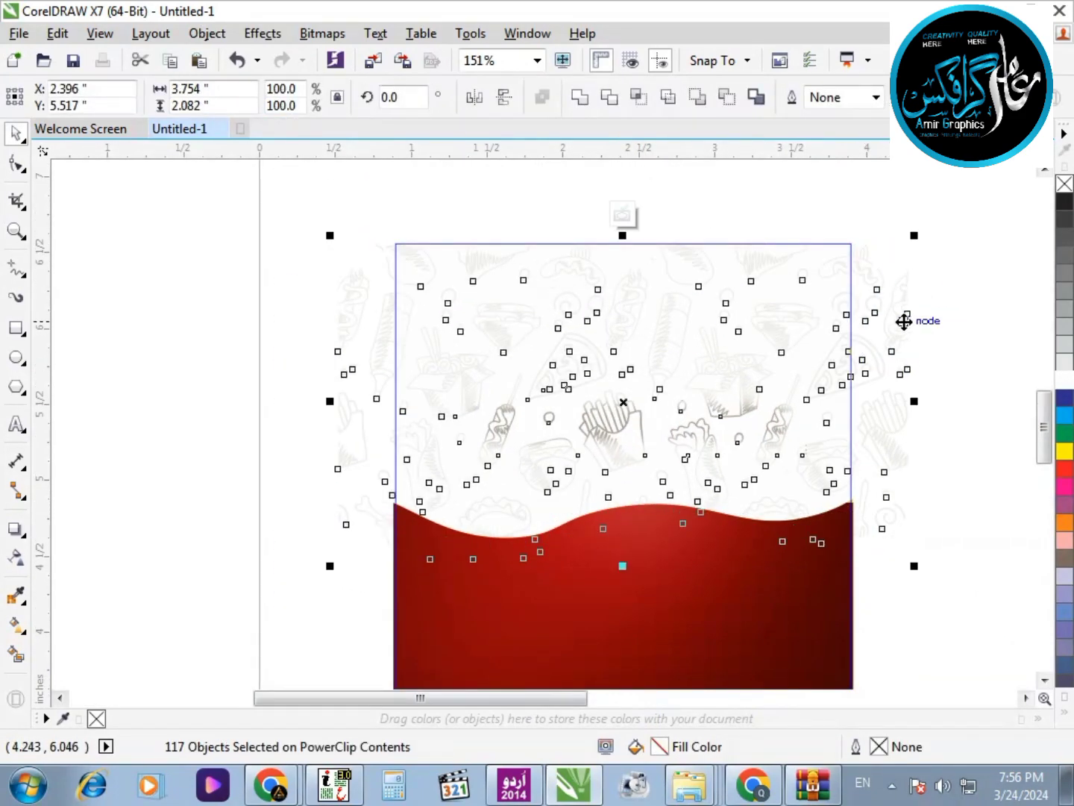
pyautogui.click(905, 321)
pyautogui.click(635, 217)
# Step: Place the pizza on the page above the PowerClip frame and centre it horizontally with the frame
pyautogui.click(776, 205)
pyautogui.press('F3')
pyautogui.press('F2')
pyautogui.moveTo(353, 283); pyautogui.dragTo(1038, 603)
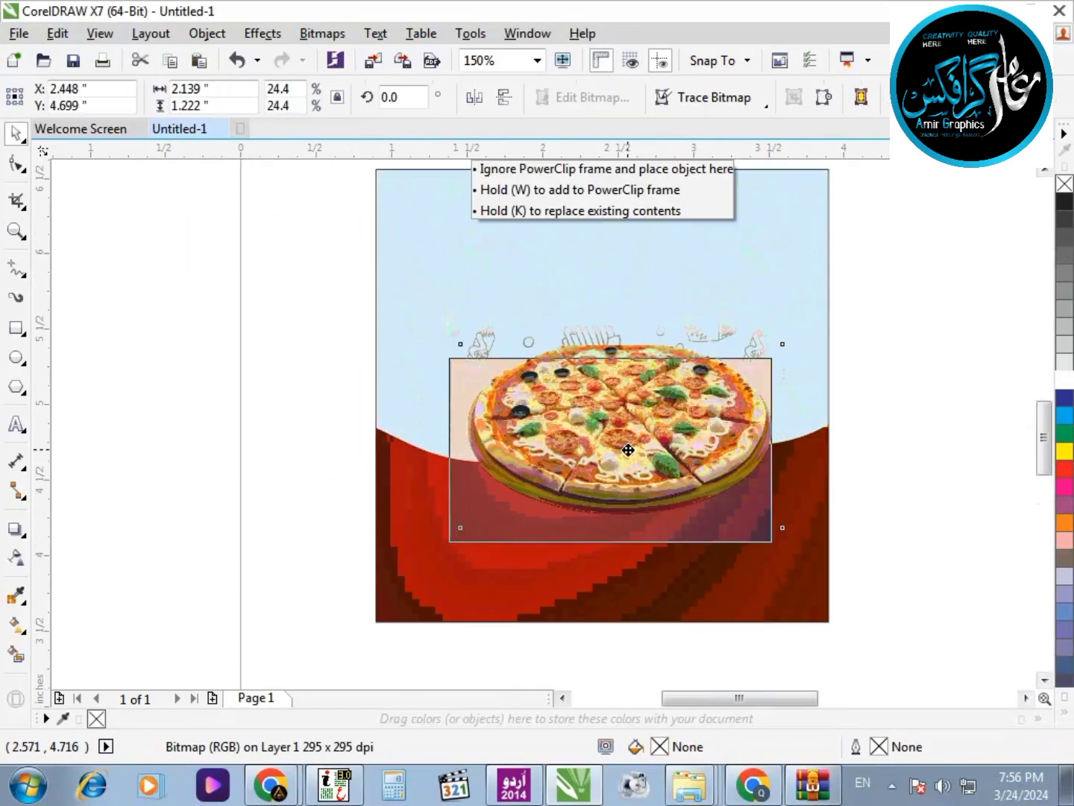
pyautogui.moveTo(610, 475); pyautogui.dragTo(594, 441)
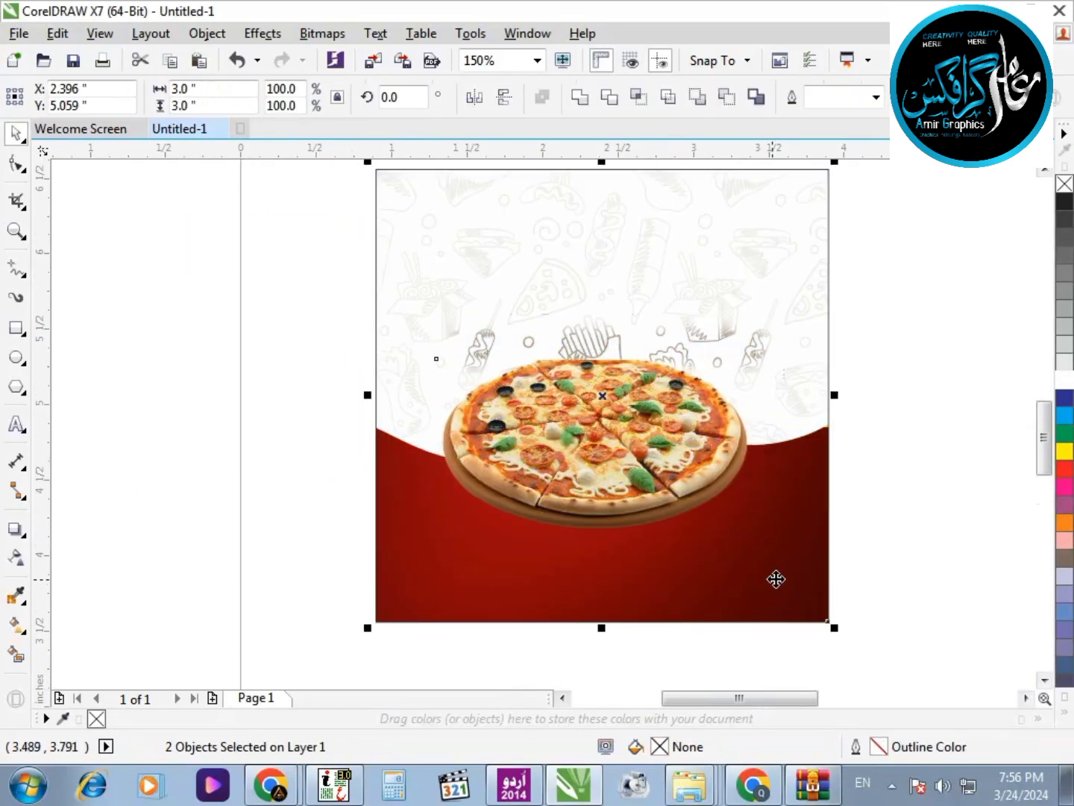
pyautogui.press('c')
pyautogui.click(910, 573)
# Step: Open the frame's PowerClip contents and apply uniform transparency of 75 to all the food doodle pattern objects
pyautogui.scroll(-1, 910, 573)
pyautogui.scroll(1, 529, 322)
pyautogui.press('F4')
pyautogui.keyDown('ctrl'); pyautogui.click(568, 275); pyautogui.keyUp('ctrl')
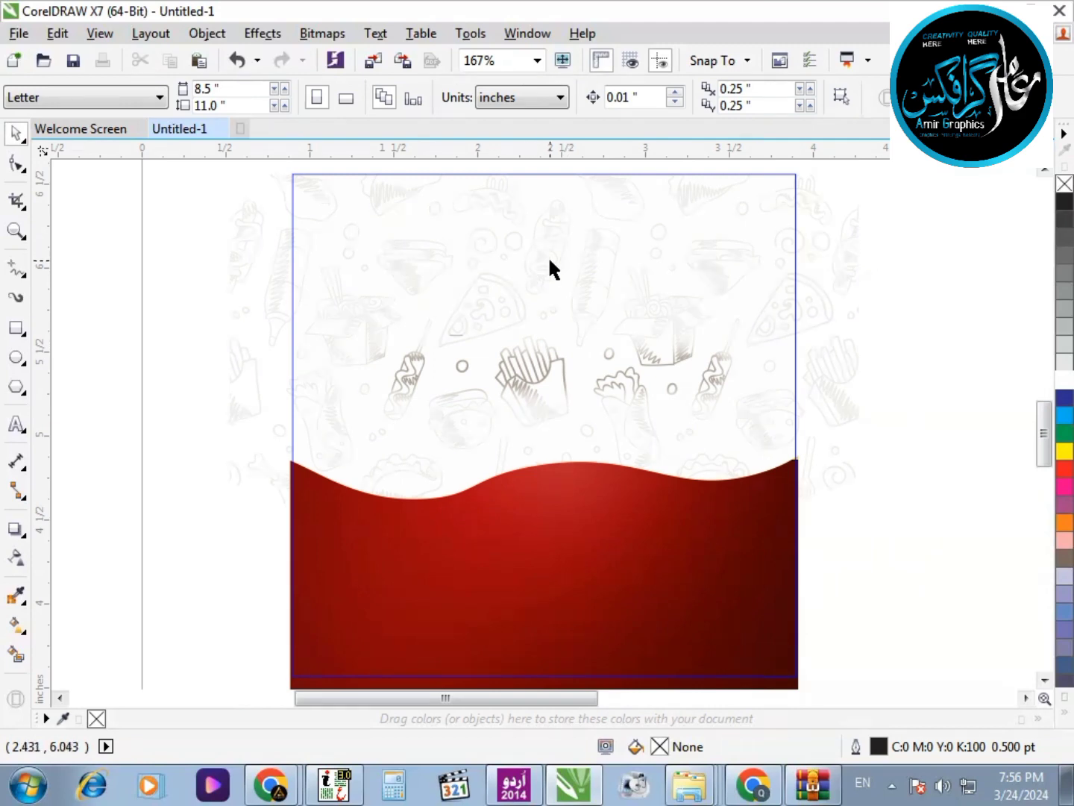
pyautogui.scroll(-2, 613, 262)
pyautogui.press('F2')
pyautogui.moveTo(374, 205); pyautogui.dragTo(770, 441)
pyautogui.click(581, 373)
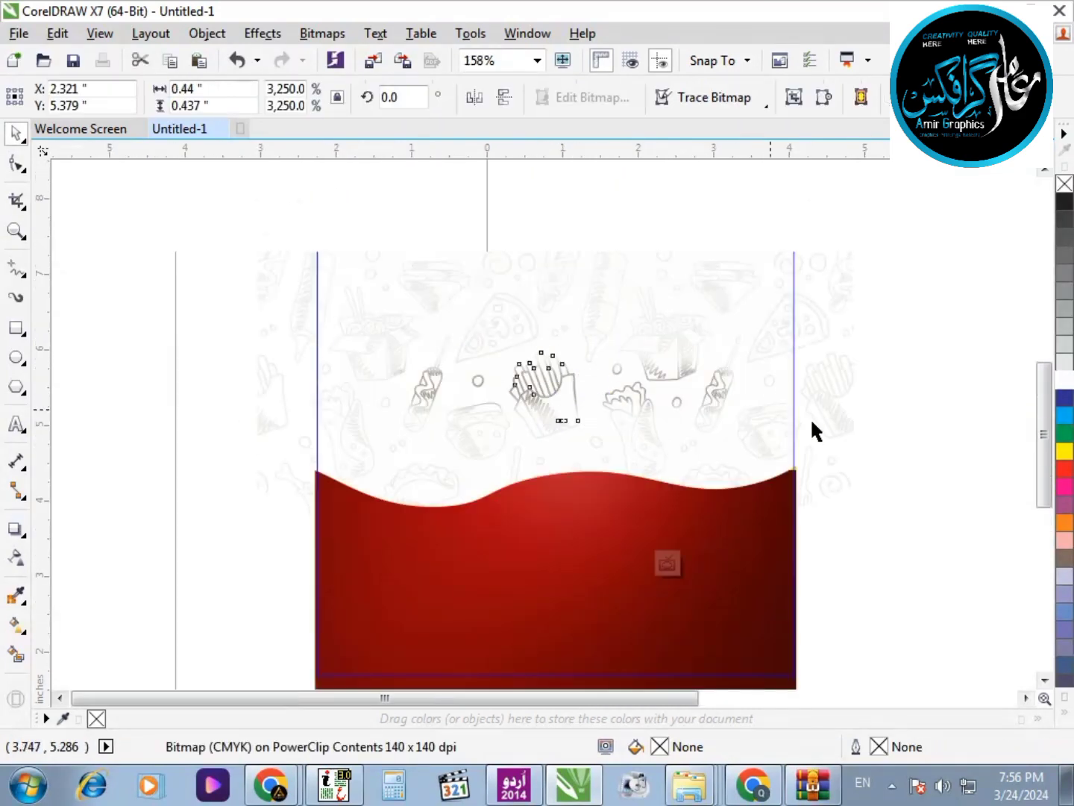
pyautogui.scroll(-2, 810, 433)
pyautogui.moveTo(877, 223); pyautogui.dragTo(406, 514)
pyautogui.scroll(1, 948, 336)
pyautogui.click(18, 560)
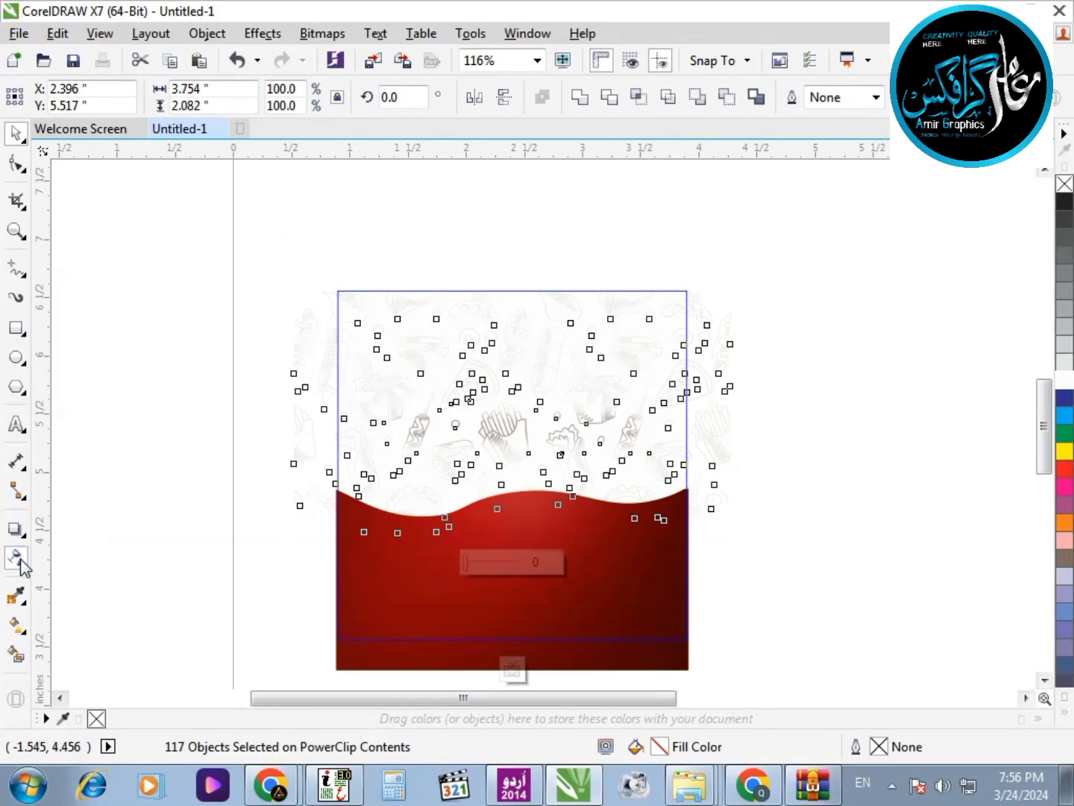
pyautogui.moveTo(494, 564); pyautogui.dragTo(507, 561)
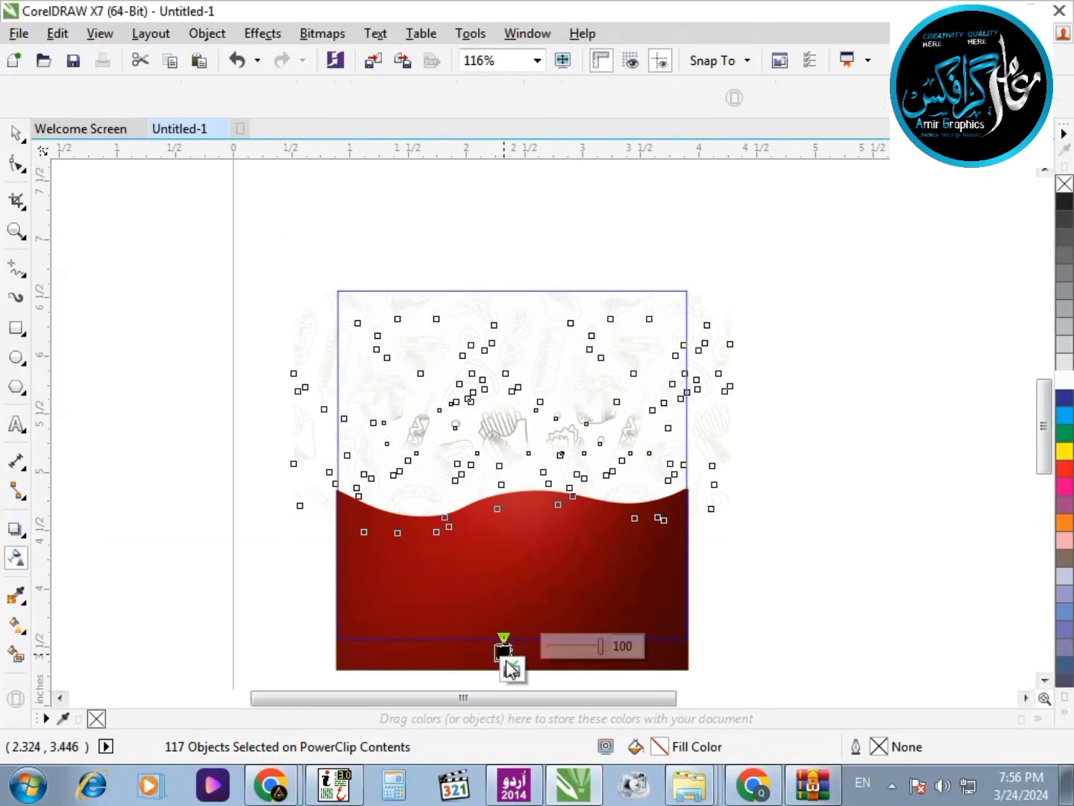
# Step: Undo the stray gradient transparency on the doodle pattern and finish editing the PowerClip
pyautogui.click(512, 667)
pyautogui.hotkey('ctrl', 'z')
pyautogui.click(373, 435)
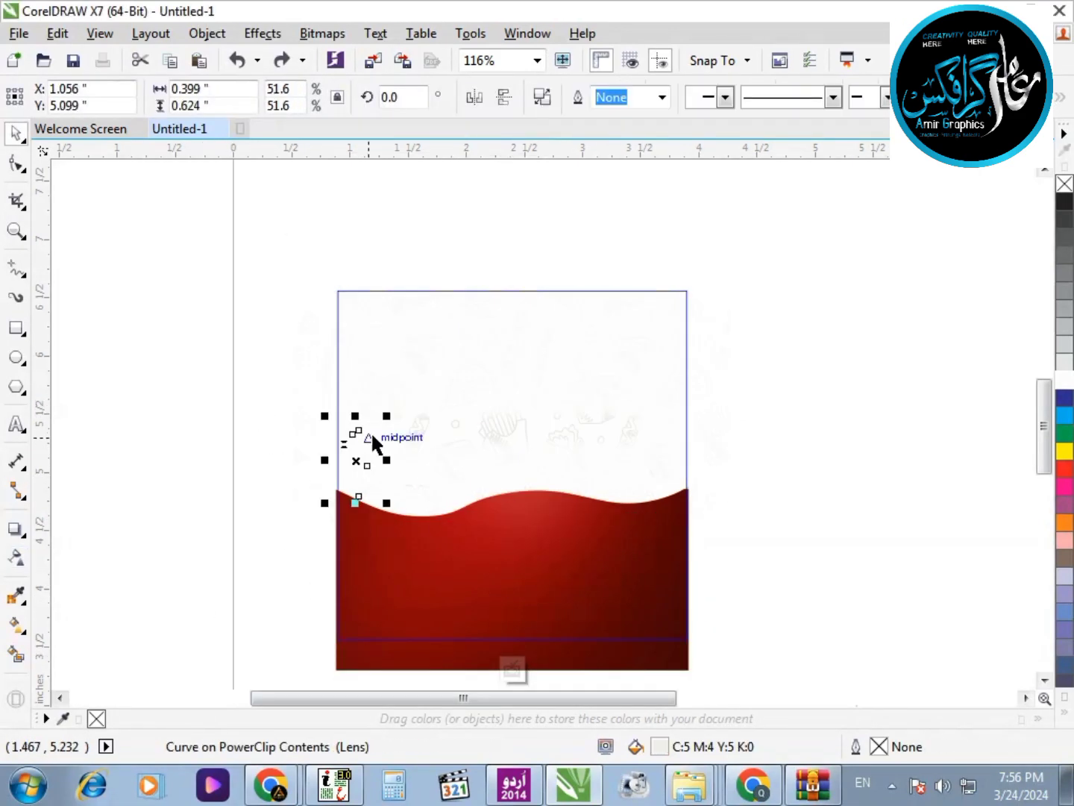
pyautogui.click(512, 668)
pyautogui.click(776, 540)
pyautogui.scroll(1, 677, 450)
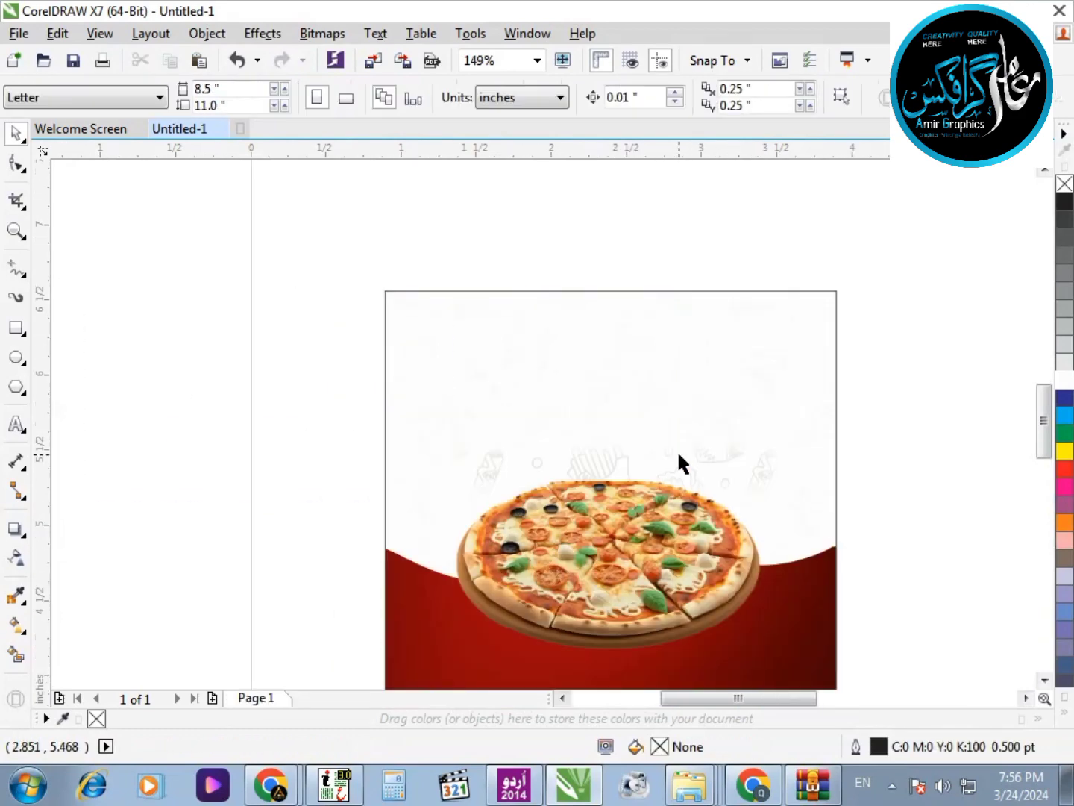
# Step: Reduce the transparency of the doodle objects in the upper part of the PowerClip and finish editing it
pyautogui.click(561, 351)
pyautogui.press('F2')
pyautogui.moveTo(219, 265); pyautogui.dragTo(934, 459)
pyautogui.press('F3')
pyautogui.press('F2')
pyautogui.moveTo(270, 300); pyautogui.dragTo(760, 461)
pyautogui.press('F2')
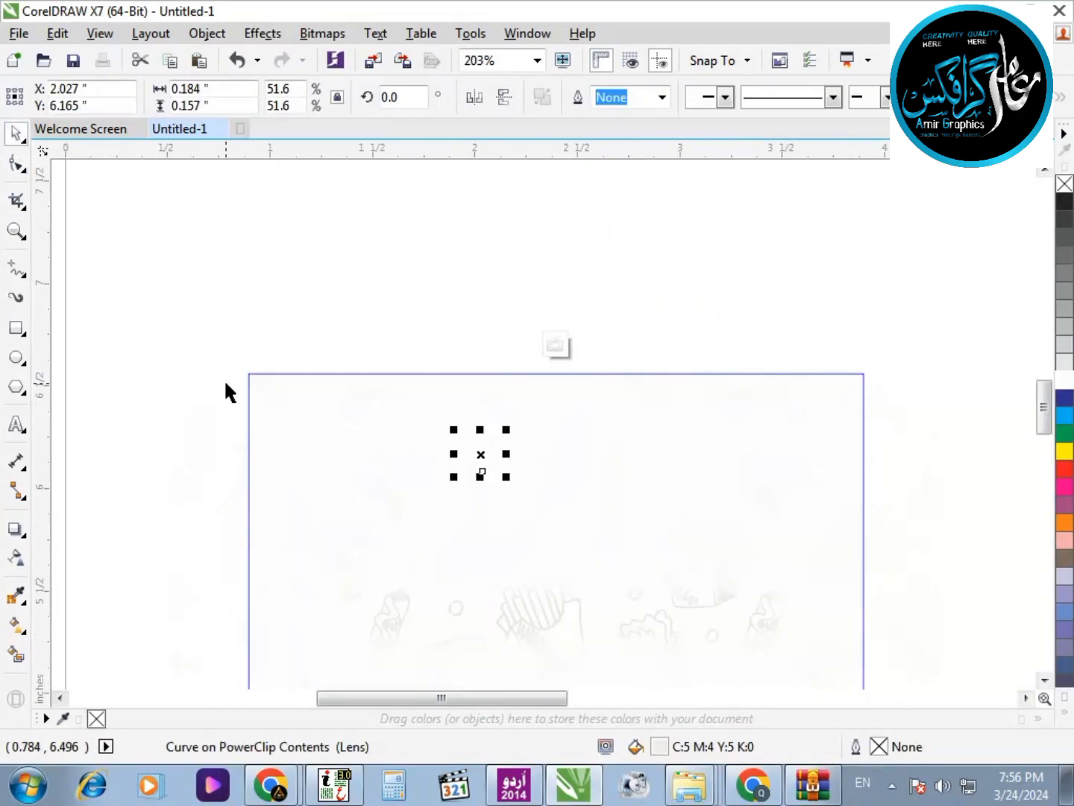
pyautogui.moveTo(206, 328); pyautogui.dragTo(970, 587)
pyautogui.click(17, 557)
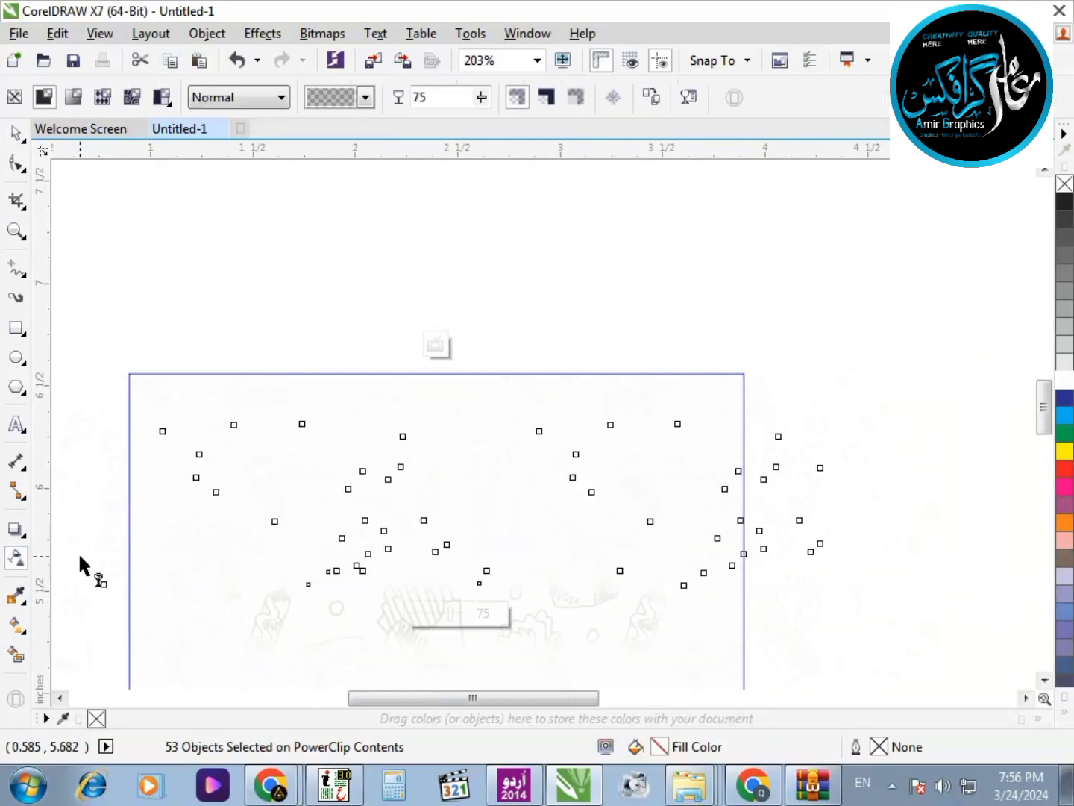
pyautogui.scroll(-5, 440, 616)
pyautogui.click(436, 345)
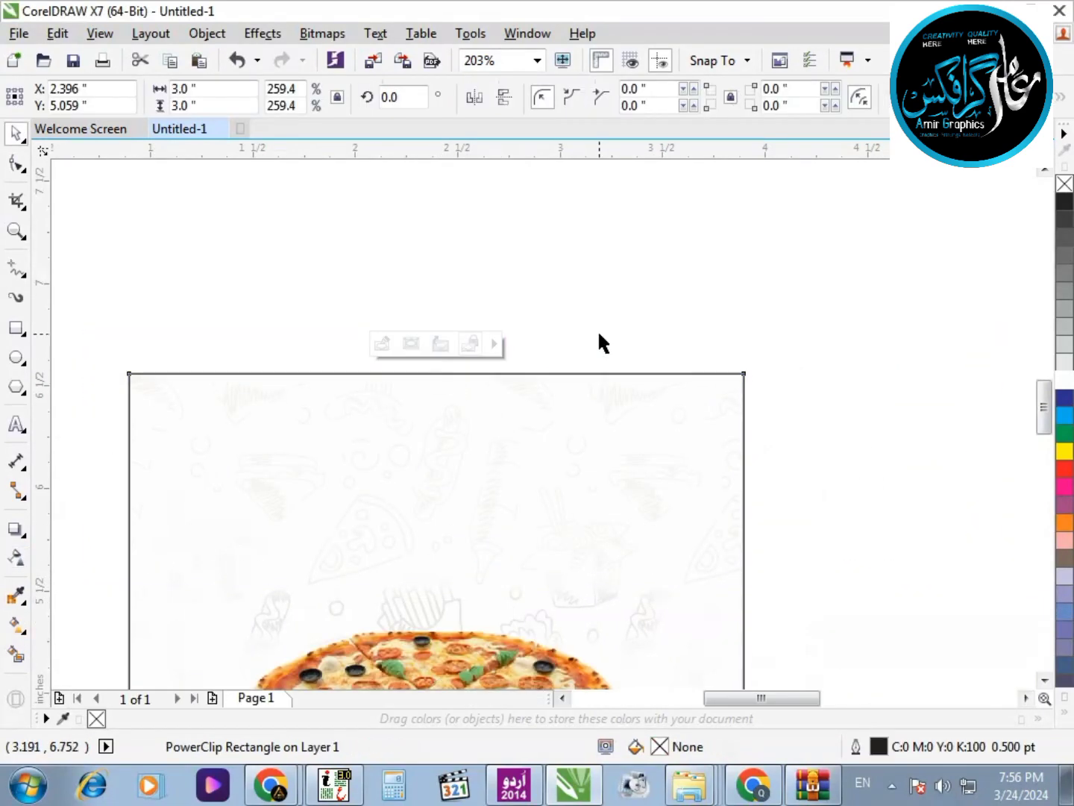
pyautogui.click(598, 329)
pyautogui.scroll(-1, 600, 318)
# Step: Nudge the pizza image slightly down over the red wave
pyautogui.press('F2')
pyautogui.moveTo(223, 271); pyautogui.dragTo(815, 713)
pyautogui.click(522, 511)
pyautogui.press('F2')
pyautogui.moveTo(104, 293); pyautogui.dragTo(719, 646)
pyautogui.press('Down')
pyautogui.press('Down')
pyautogui.press('Down')
pyautogui.press('Down')
pyautogui.press('Down')
pyautogui.press('Down')
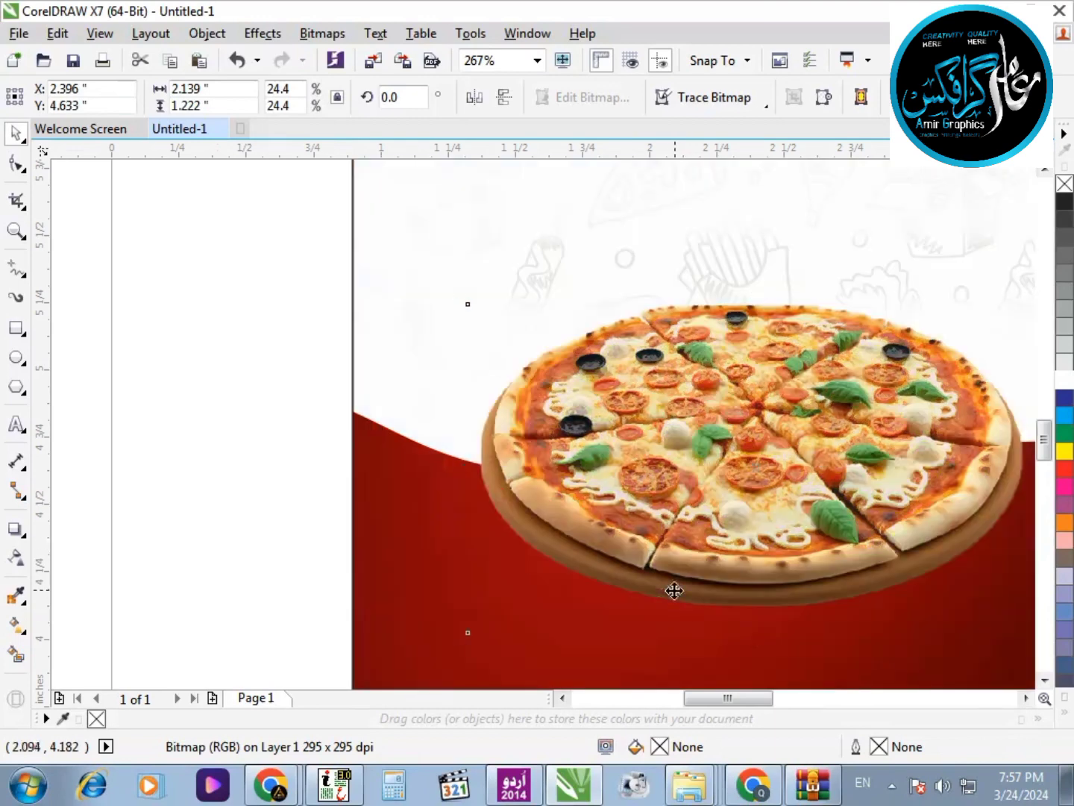
# Step: Nudge the pizza sideways and realign it to the square frame's horizontal centre
pyautogui.press('Left')
pyautogui.press('Left')
pyautogui.press('Left')
pyautogui.press('Left')
pyautogui.scroll(-1, 678, 612)
pyautogui.press('F2')
pyautogui.moveTo(477, 392); pyautogui.dragTo(1034, 727)
pyautogui.keyDown('shift'); pyautogui.click(708, 599); pyautogui.keyUp('shift')
pyautogui.press('c')
pyautogui.click(715, 634)
# Step: Add a black drop shadow around the pizza with 88 opacity, 15 feathering and Multiply mode
pyautogui.click(455, 441)
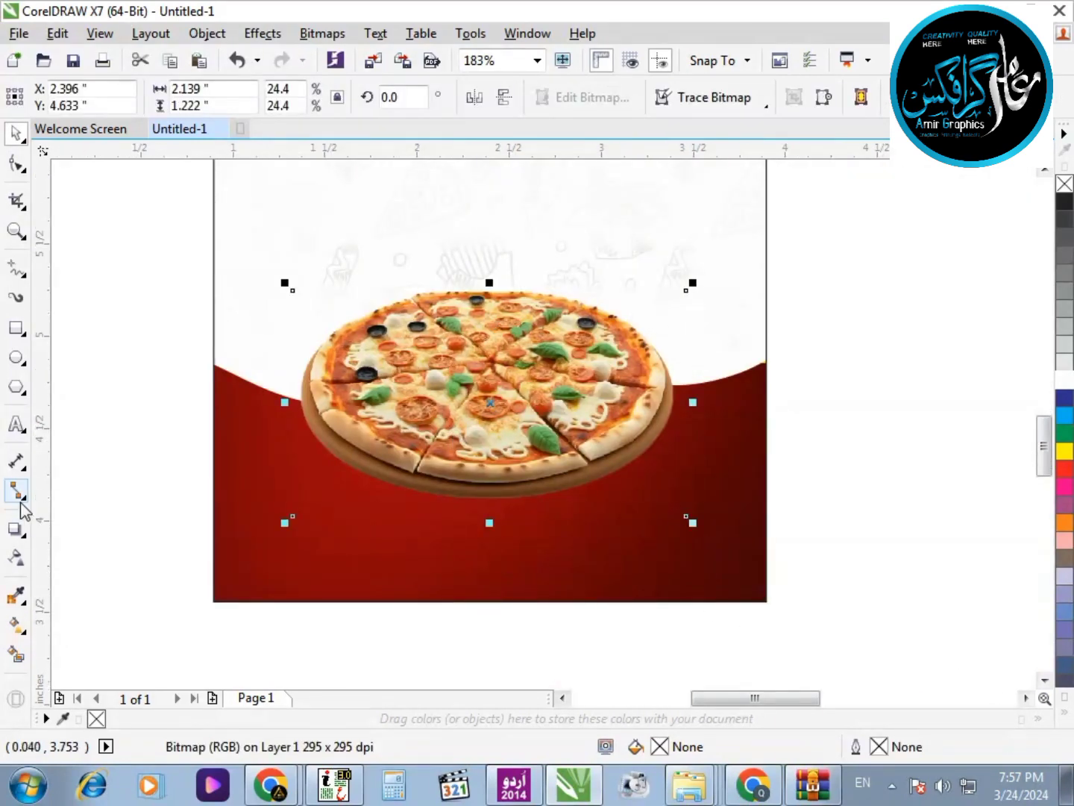
pyautogui.click(17, 529)
pyautogui.moveTo(490, 402); pyautogui.dragTo(489, 514)
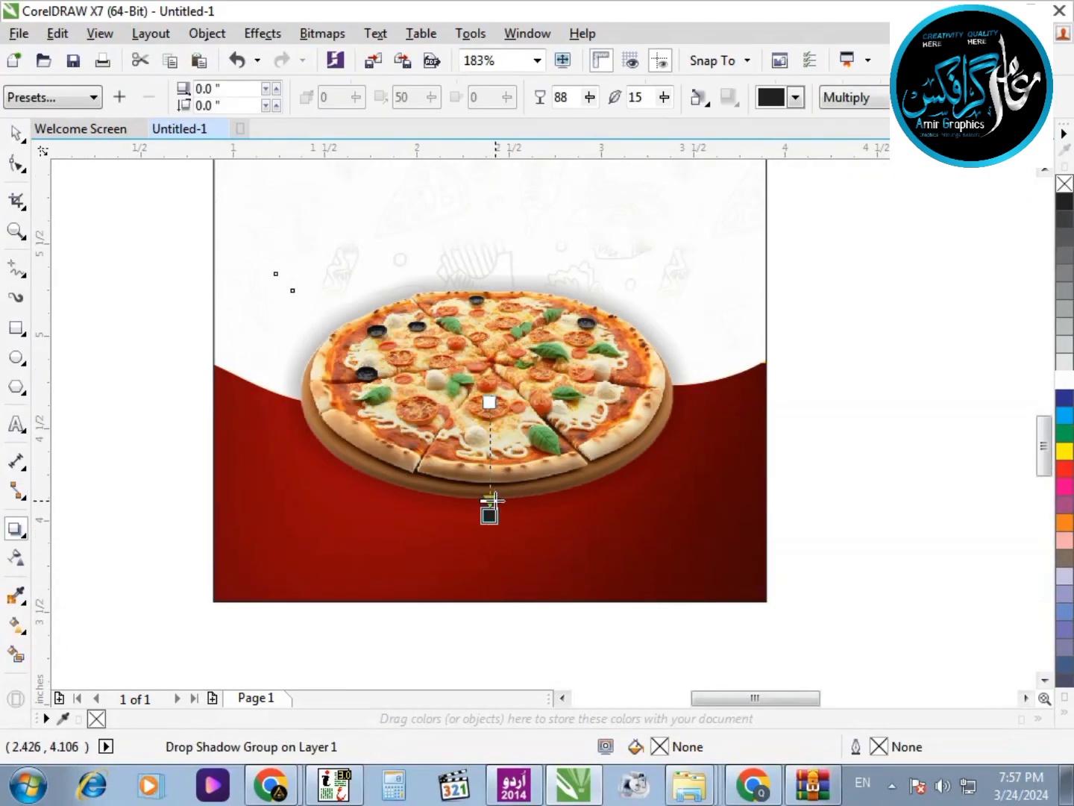
pyautogui.click(17, 134)
pyautogui.click(79, 282)
pyautogui.press('F4')
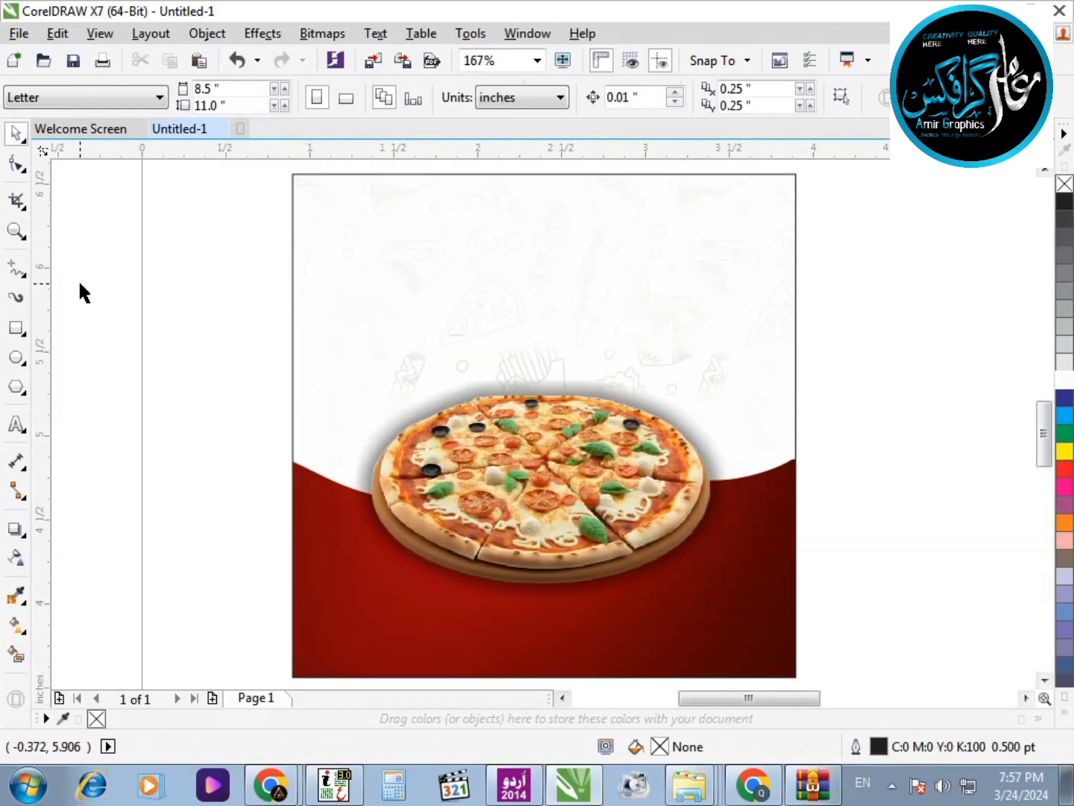
# Step: Import the New York style pizza slice PNG from the file search results and scale it to about 0.83 × 0.80 inches
pyautogui.rightClick(675, 783)
pyautogui.click(695, 735)
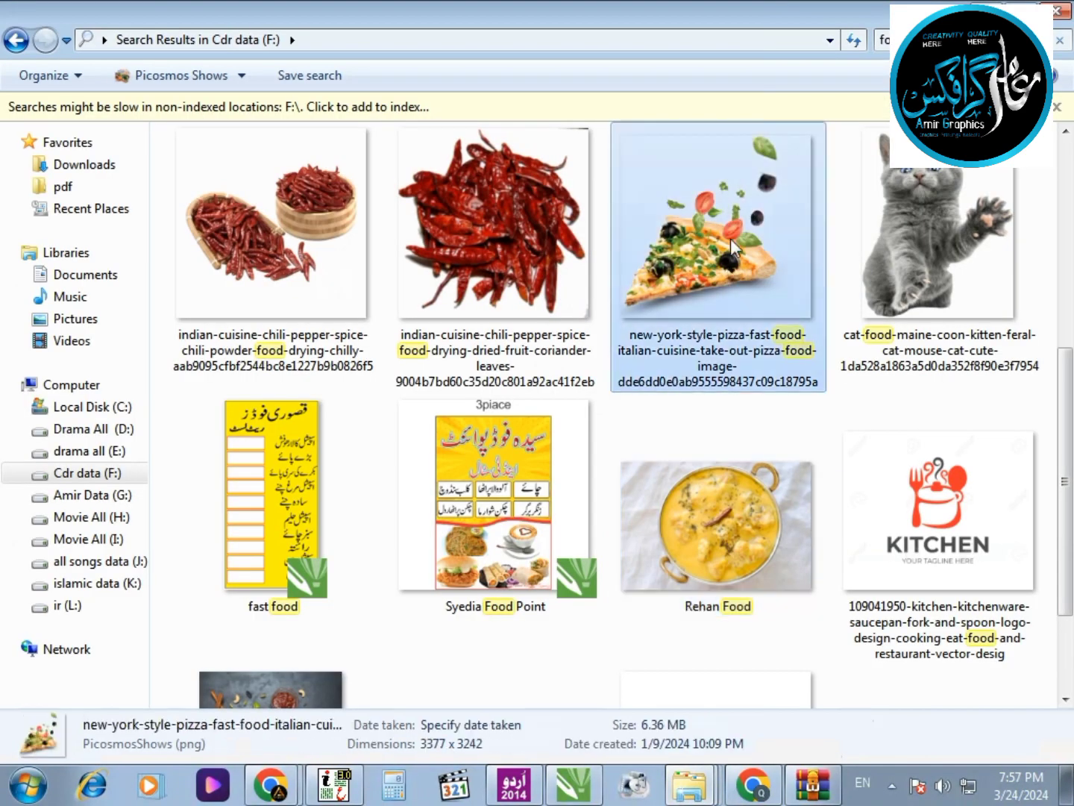
pyautogui.moveTo(730, 239); pyautogui.dragTo(846, 409)
pyautogui.write('1')
pyautogui.press('Return')
pyautogui.moveTo(888, 281); pyautogui.dragTo(872, 297)
# Step: Place a horizontally mirrored copy of the pizza slice on the frame's opposite side and group the two slices
pyautogui.moveTo(796, 366); pyautogui.dragTo(299, 409)
pyautogui.rightClick(252, 385)
pyautogui.click(475, 98)
pyautogui.keyDown('shift'); pyautogui.click(792, 383); pyautogui.keyUp('shift')
pyautogui.hotkey('ctrl', 'g')
pyautogui.moveTo(787, 381); pyautogui.dragTo(790, 390)
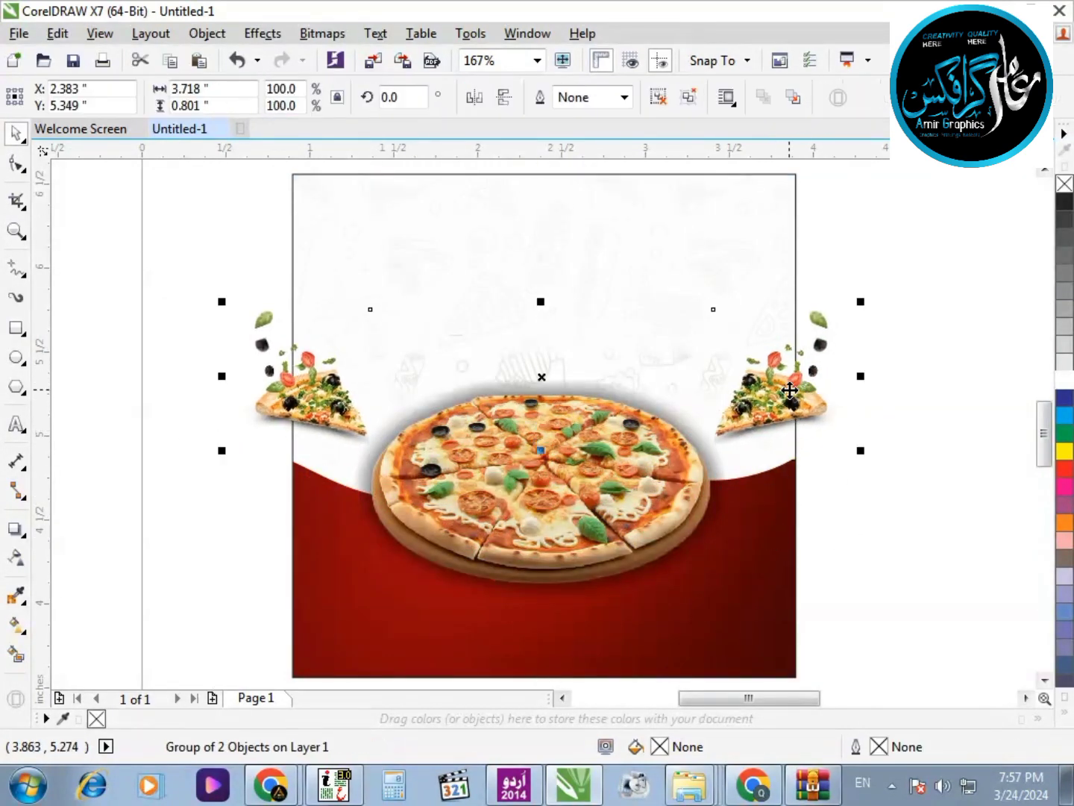
# Step: Place the grouped pizza slices inside the square frame with PowerClip
pyautogui.rightClick(789, 397)
pyautogui.click(797, 247)
pyautogui.click(780, 253)
pyautogui.click(825, 426)
pyautogui.scroll(-2, 825, 426)
pyautogui.scroll(1, 849, 453)
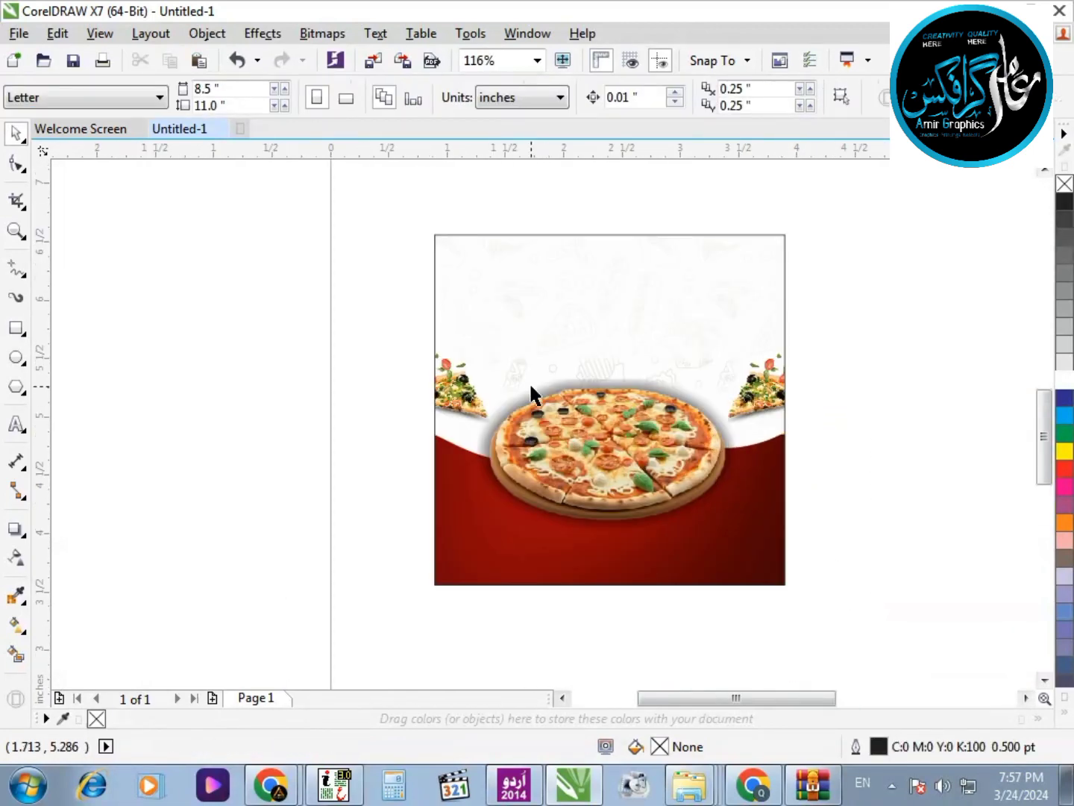
# Step: Open the square frame's PowerClip contents and ungroup the two pizza slices
pyautogui.click(440, 392)
pyautogui.keyDown('ctrl'); pyautogui.click(441, 392); pyautogui.keyUp('ctrl')
pyautogui.press('F2')
pyautogui.moveTo(246, 182); pyautogui.dragTo(1033, 521)
pyautogui.click(646, 478)
pyautogui.hotkey('ctrl', 'u')
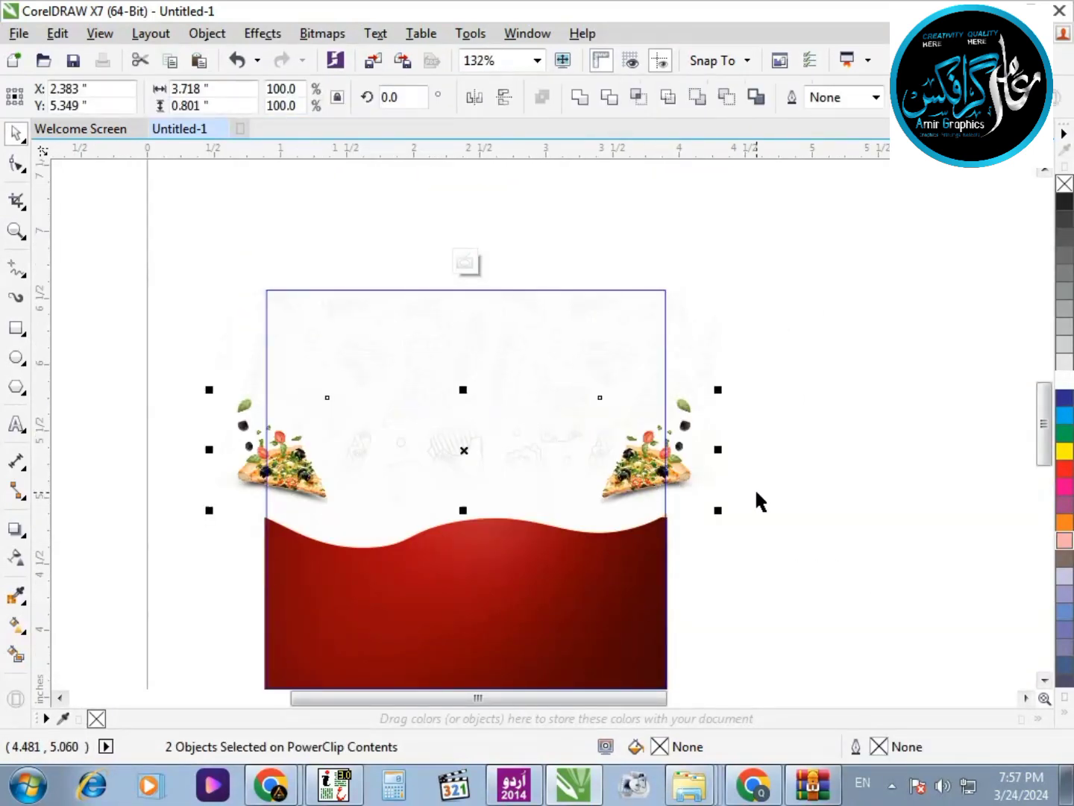
pyautogui.keyDown('ctrl'); pyautogui.click(796, 484); pyautogui.keyUp('ctrl')
pyautogui.keyDown('ctrl'); pyautogui.click(647, 473); pyautogui.keyUp('ctrl')
pyautogui.moveTo(647, 472); pyautogui.dragTo(878, 474)
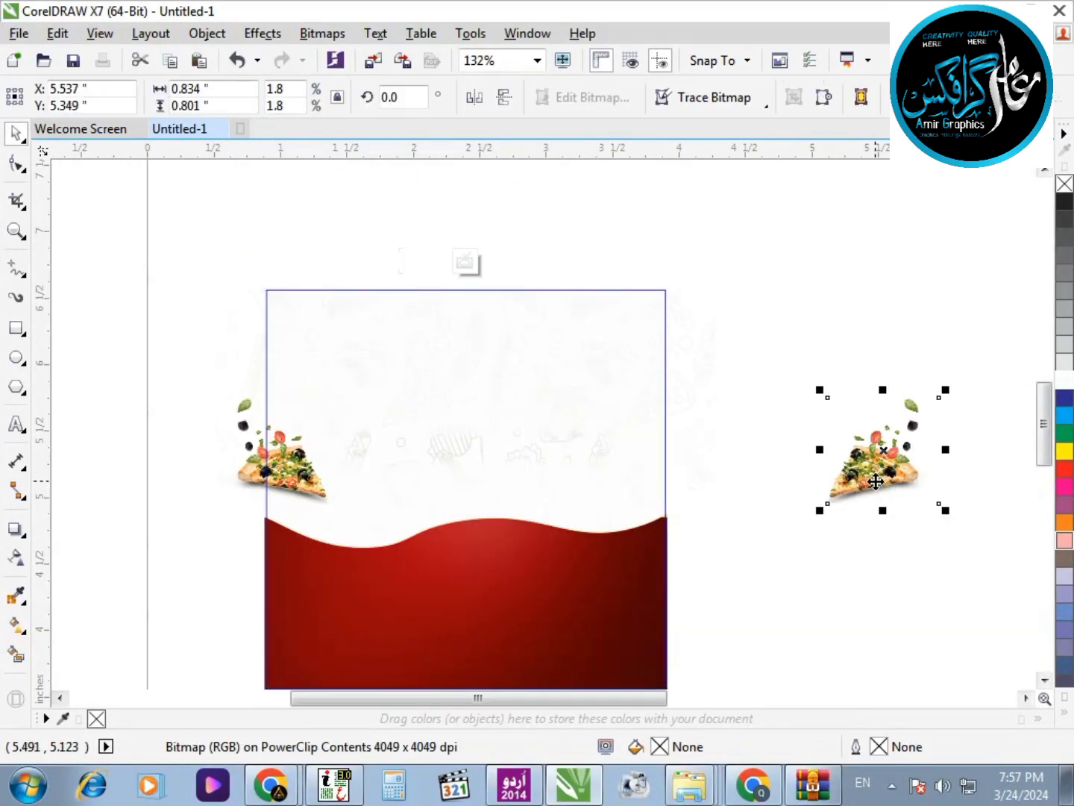
pyautogui.hotkey('ctrl', 'z')
# Step: Place a copy of the right-hand pizza slice outside the frame on its right side
pyautogui.moveTo(683, 456); pyautogui.dragTo(836, 455)
pyautogui.rightClick(837, 456)
pyautogui.click(727, 403)
# Step: Crop the copied slice image with the Shape tool, raising its lower edge to keep only the floating toppings
pyautogui.press('F2')
pyautogui.moveTo(724, 386); pyautogui.dragTo(932, 551)
pyautogui.click(447, 441)
pyautogui.press('F10')
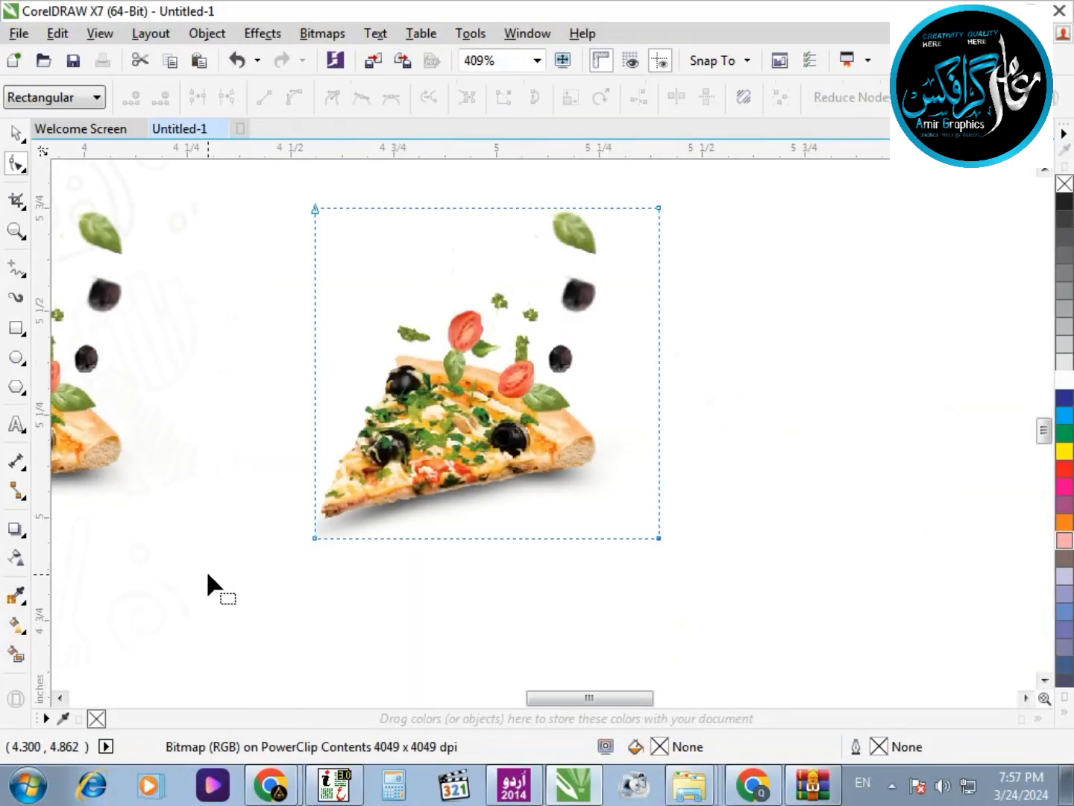
pyautogui.moveTo(207, 575); pyautogui.dragTo(749, 528)
pyautogui.moveTo(651, 533); pyautogui.dragTo(663, 357)
pyautogui.click(706, 380)
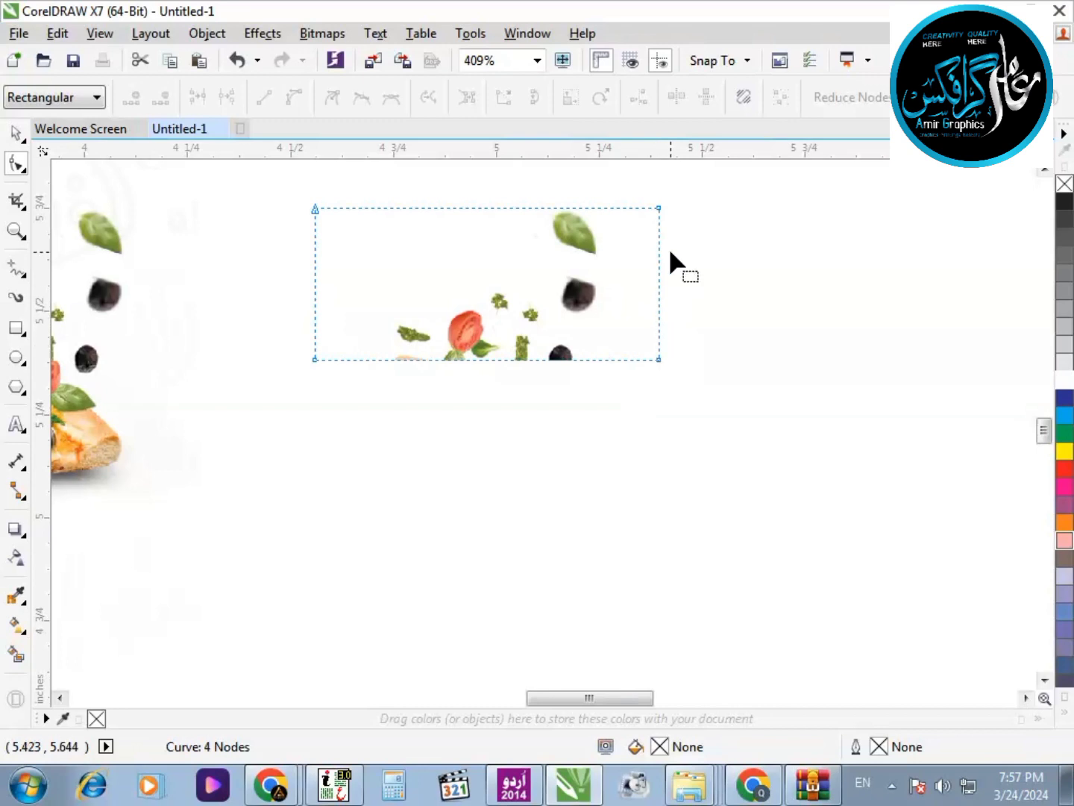
# Step: Reshape the cropped toppings outline with added nodes, trimming its lower-right corner and the blank area on its left
pyautogui.moveTo(671, 252); pyautogui.dragTo(544, 344)
pyautogui.doubleClick(611, 323)
pyautogui.doubleClick(538, 359)
pyautogui.moveTo(313, 359); pyautogui.dragTo(385, 361)
pyautogui.hotkey('ctrl', 'z')
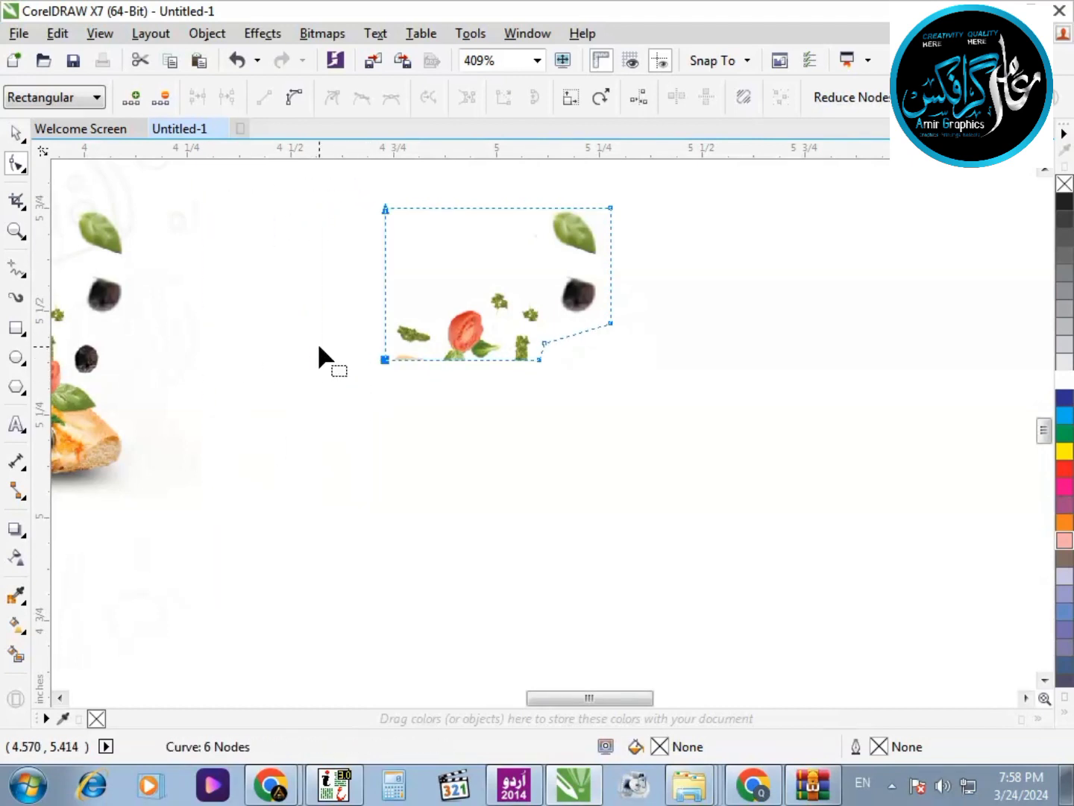
# Step: Move the cropped toppings onto the frame's upper edge near its right corner, at about X 3.509, Y 6.653 inches
pyautogui.click(18, 138)
pyautogui.click(632, 432)
pyautogui.scroll(-2, 627, 426)
pyautogui.moveTo(585, 407); pyautogui.dragTo(428, 300)
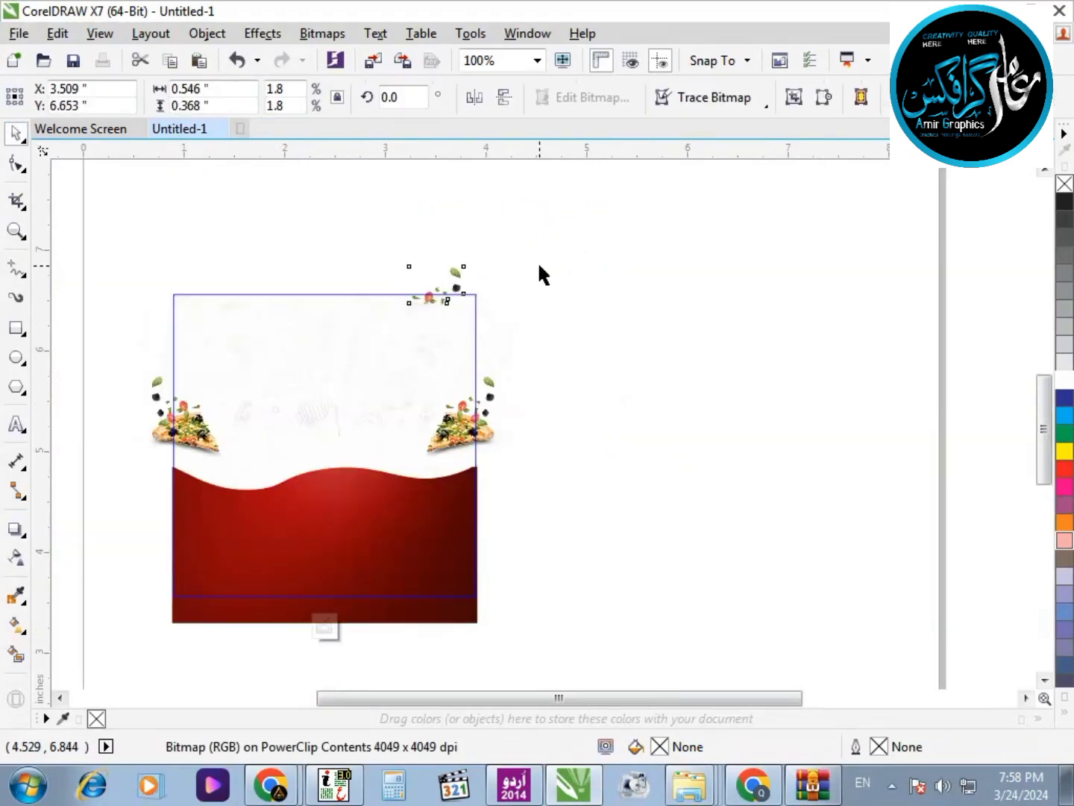
pyautogui.click(540, 264)
pyautogui.scroll(1, 546, 329)
pyautogui.click(548, 331)
pyautogui.scroll(1, 558, 398)
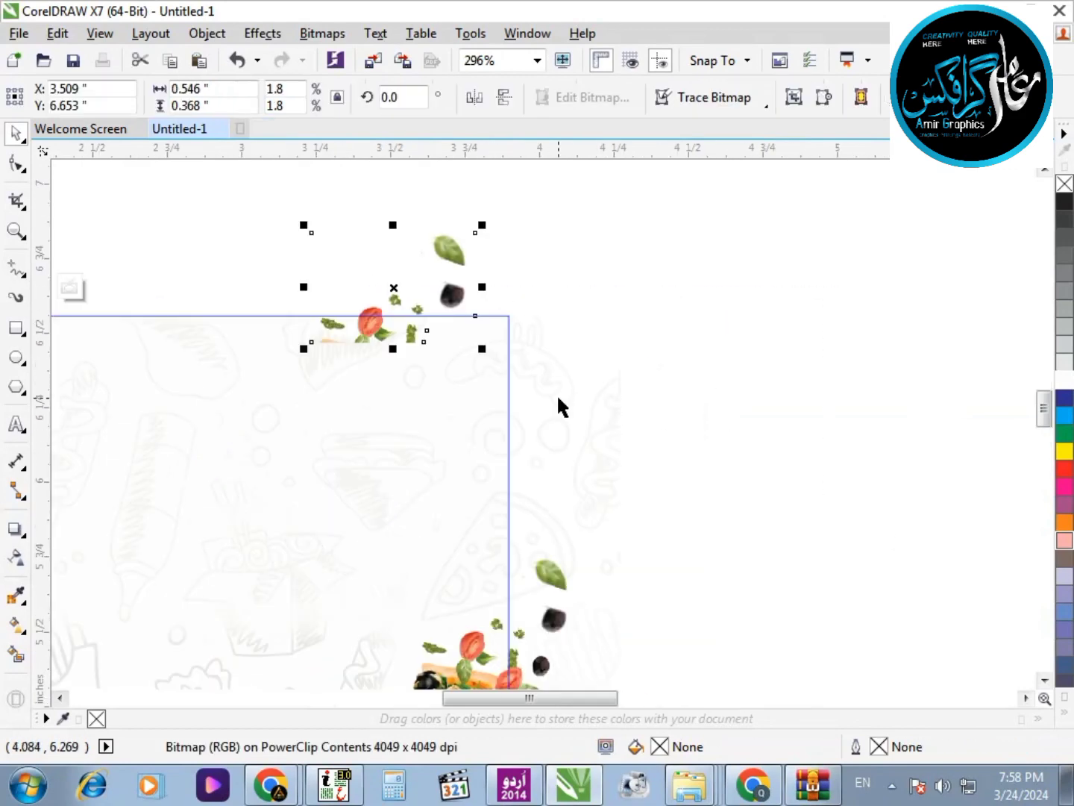
# Step: Mirror the cropped toppings and move them just inside the frame's upper-right corner
pyautogui.click(478, 101)
pyautogui.moveTo(415, 247); pyautogui.dragTo(484, 331)
pyautogui.click(632, 439)
pyautogui.scroll(-3, 635, 459)
pyautogui.scroll(2, 418, 403)
# Step: Copy the toppings to the frame's upper-left corner, mirror the copy horizontally and finish editing the PowerClip contents
pyautogui.moveTo(813, 401); pyautogui.dragTo(289, 386)
pyautogui.click(475, 97)
pyautogui.click(588, 338)
pyautogui.click(250, 299)
pyautogui.scroll(-1, 244, 299)
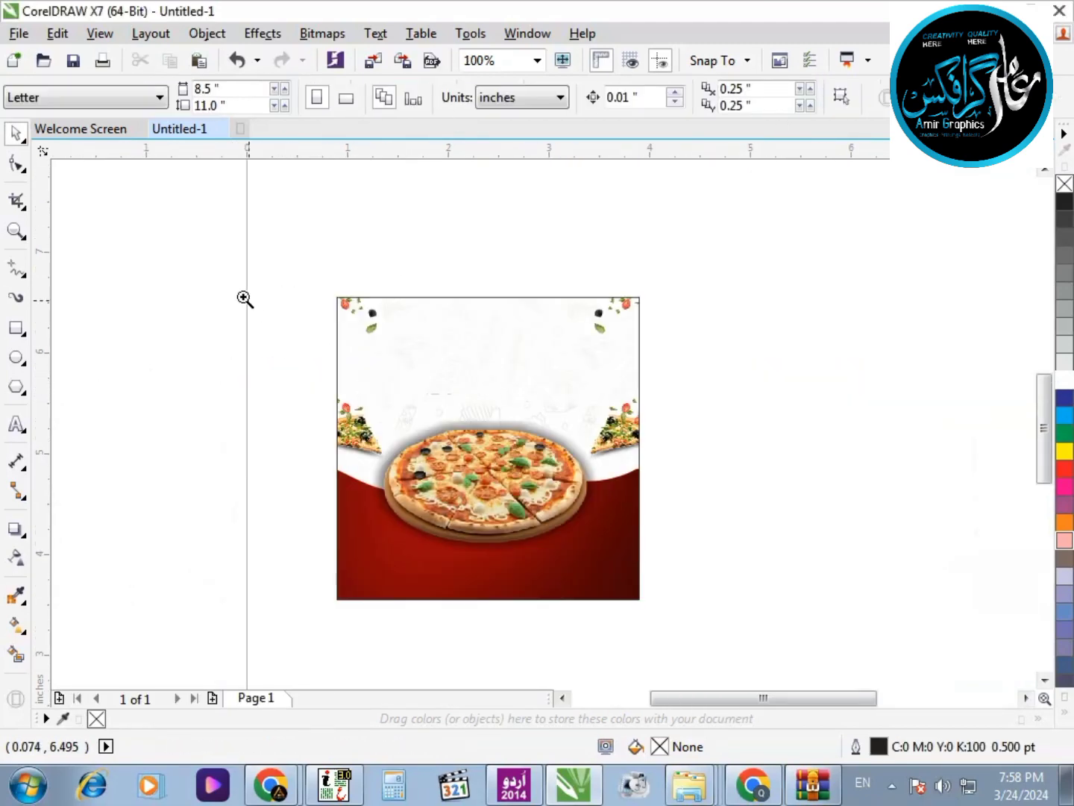
# Step: Add two-line artistic text reading "Enjoy Delicious" and "fast food" in the empty area left of the page
pyautogui.scroll(2, 527, 481)
pyautogui.scroll(-1, 527, 480)
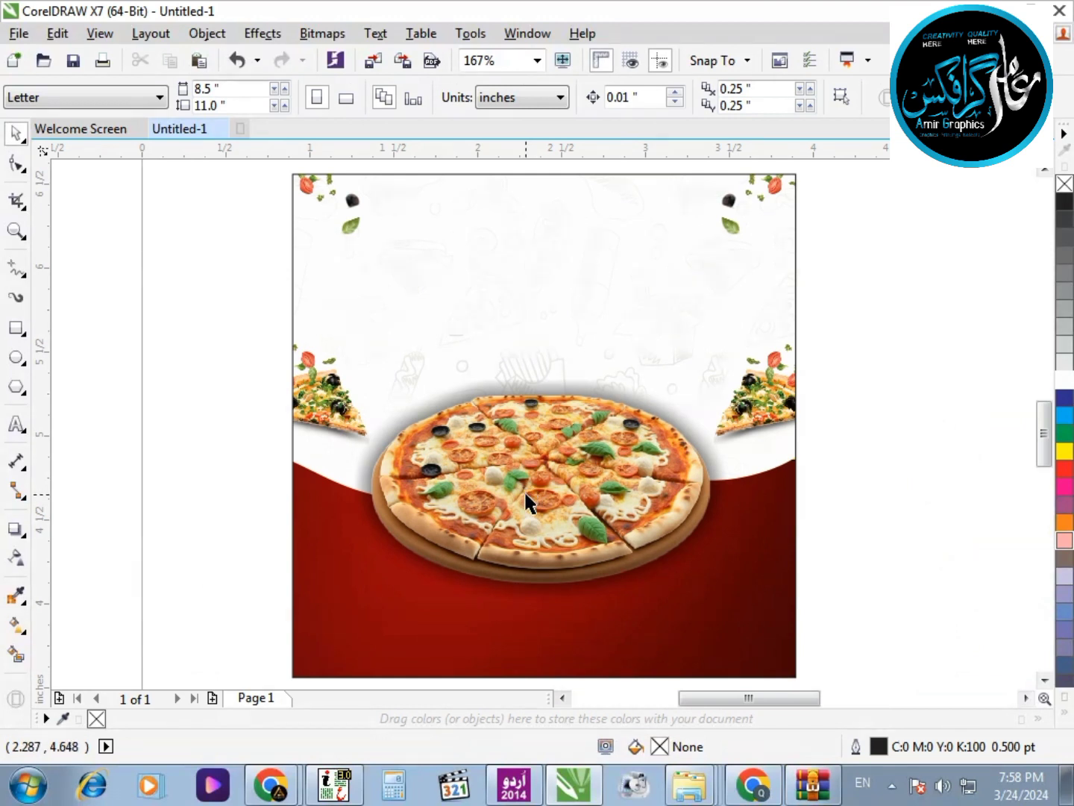
pyautogui.scroll(-1, 582, 498)
pyautogui.press('Tab')
pyautogui.click(16, 424)
pyautogui.press('F2')
pyautogui.click(165, 373)
pyautogui.click(208, 386)
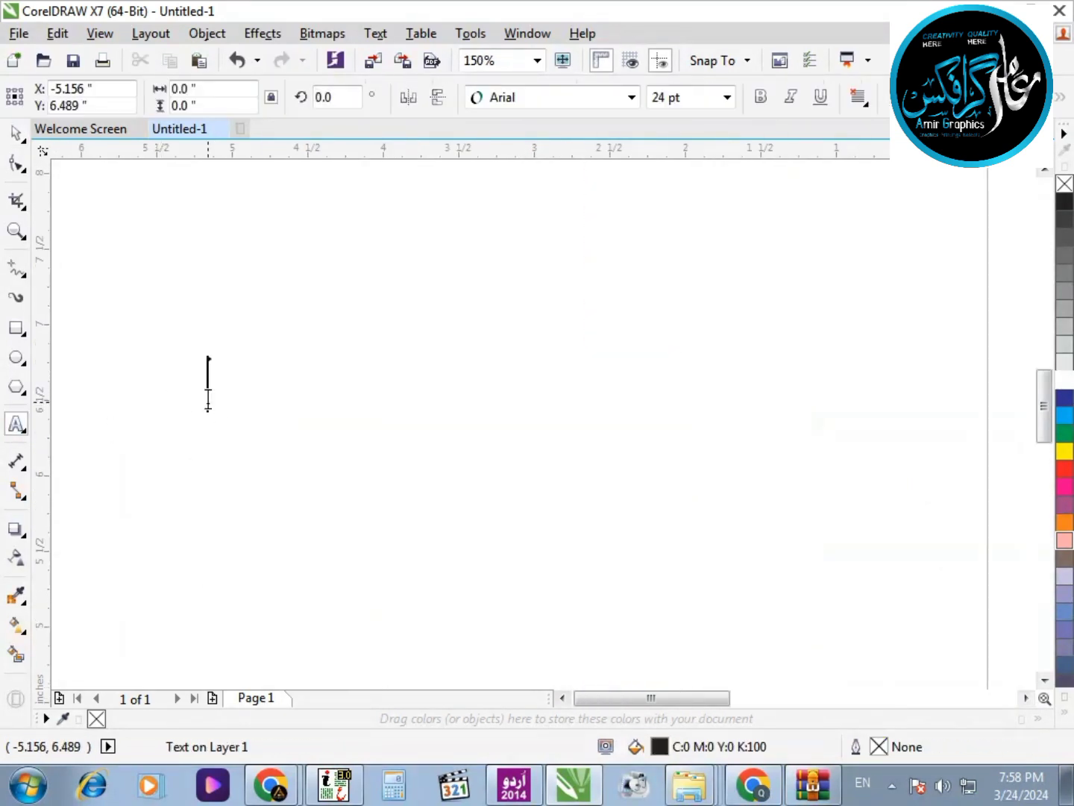
pyautogui.write('Enjoy Delicious')
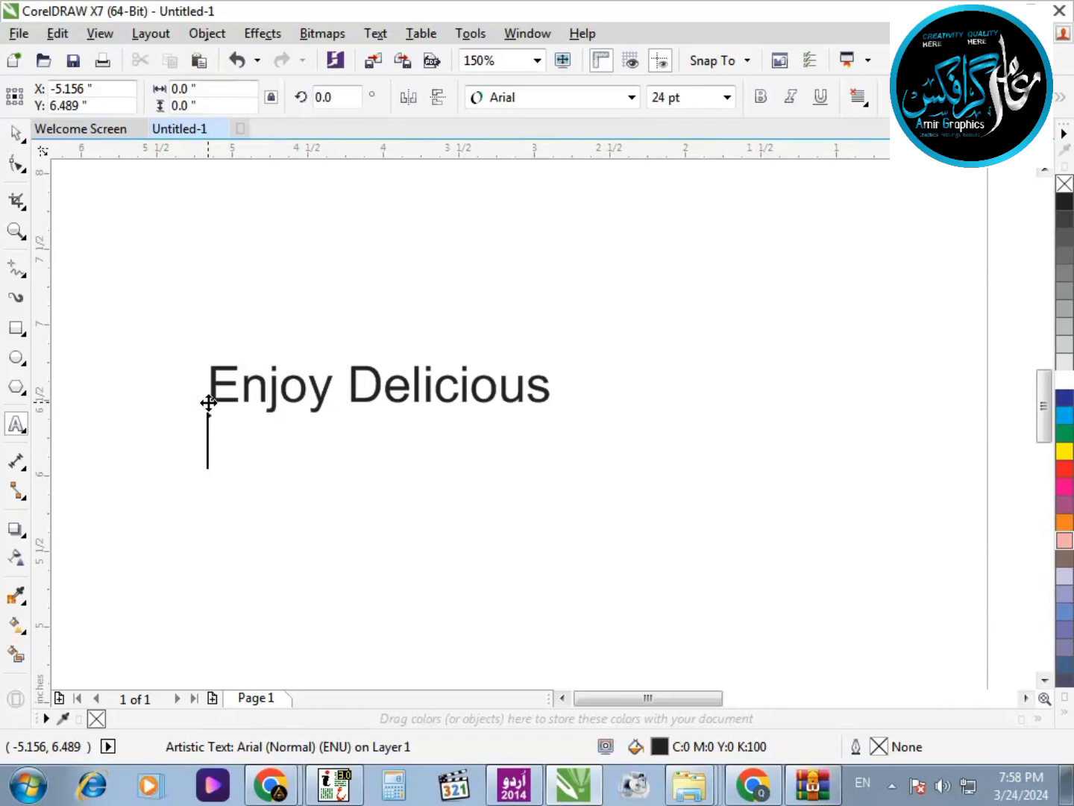
pyautogui.write('food')
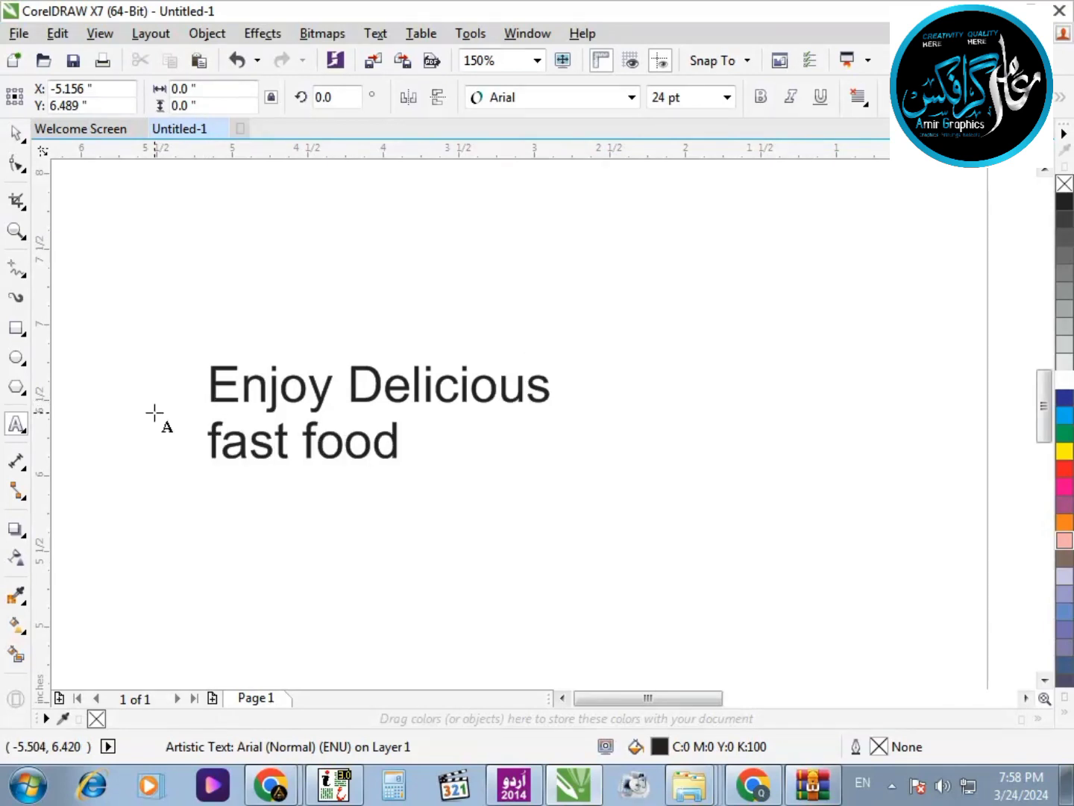
# Step: Capitalize the first letters of both words in the second text line so it reads "Fast Food"
pyautogui.moveTo(318, 434); pyautogui.dragTo(301, 431)
pyautogui.write('F')
pyautogui.moveTo(229, 440); pyautogui.dragTo(203, 446)
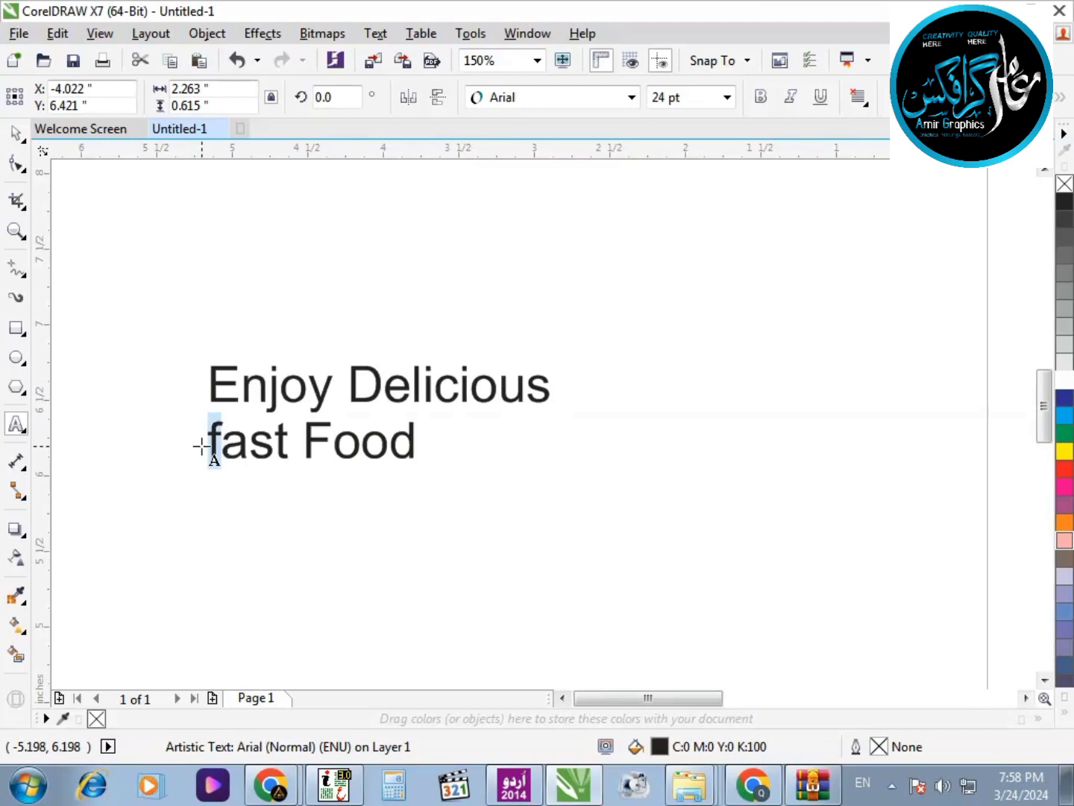
pyautogui.write('F')
# Step: Set the whole two-line text to the SANSON font
pyautogui.click(16, 132)
pyautogui.click(578, 98)
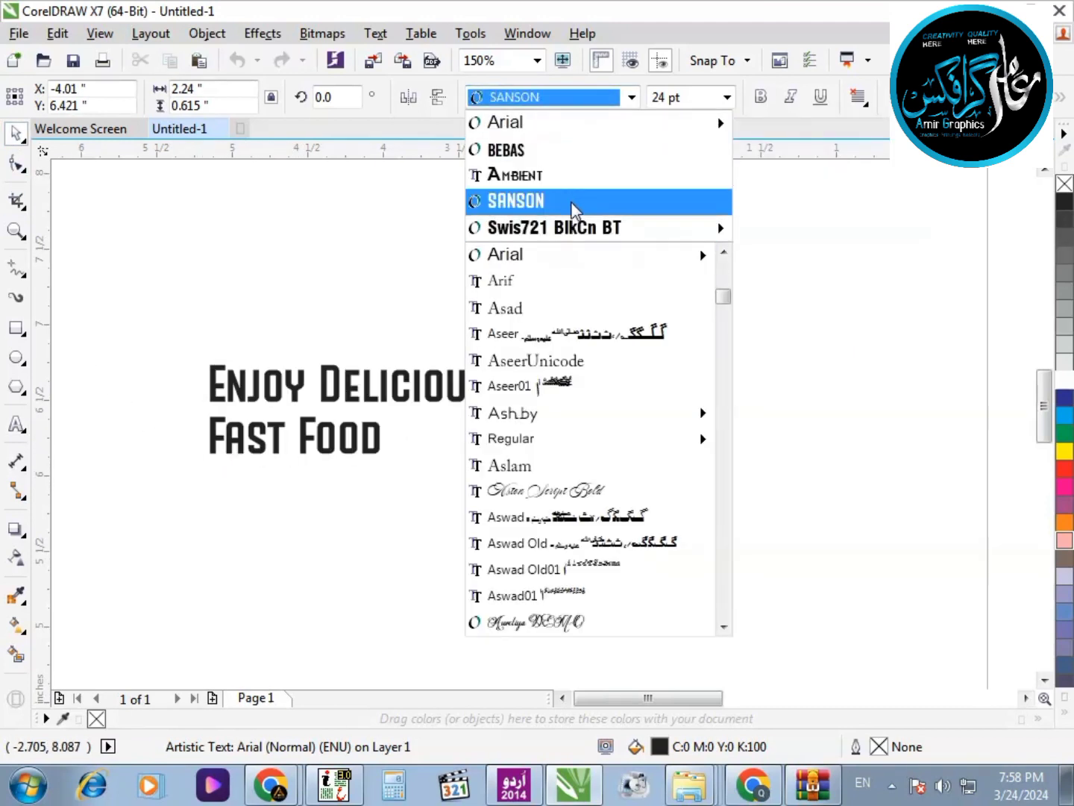
pyautogui.click(571, 203)
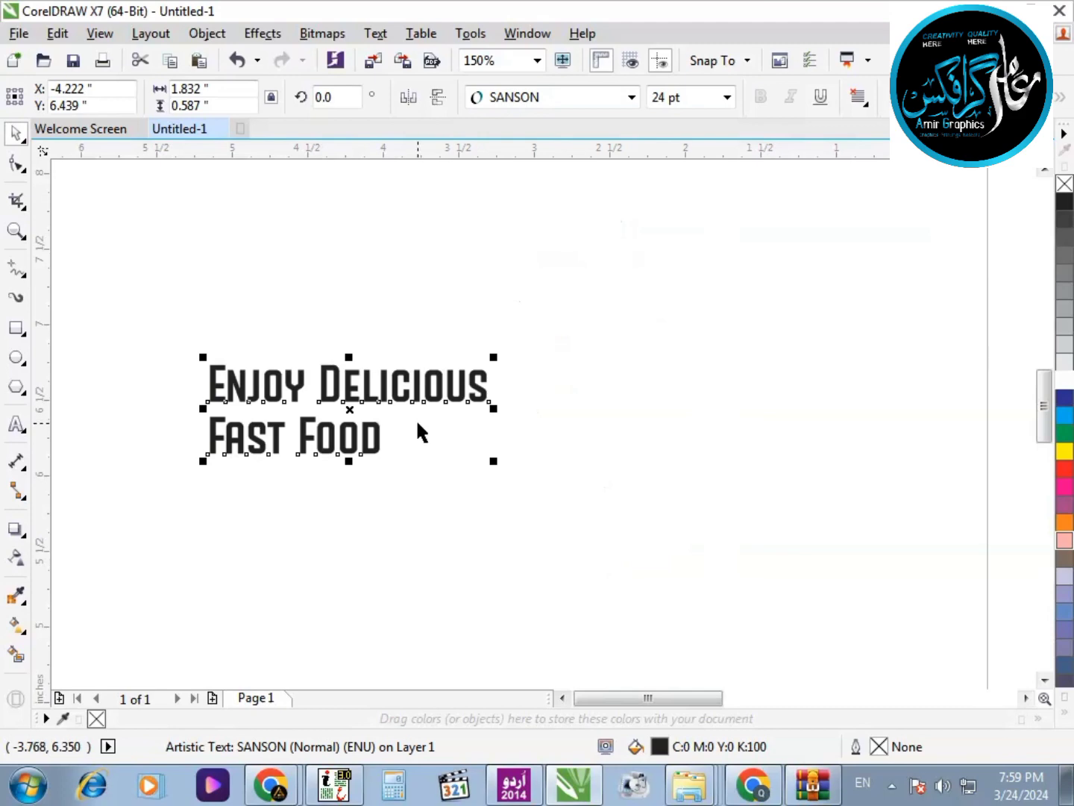
# Step: Change the font of both "Enjoy Delicious" and "Fast Food" to Swis721 BlkCn BT
pyautogui.doubleClick(388, 386)
pyautogui.moveTo(511, 391); pyautogui.dragTo(204, 372)
pyautogui.click(542, 98)
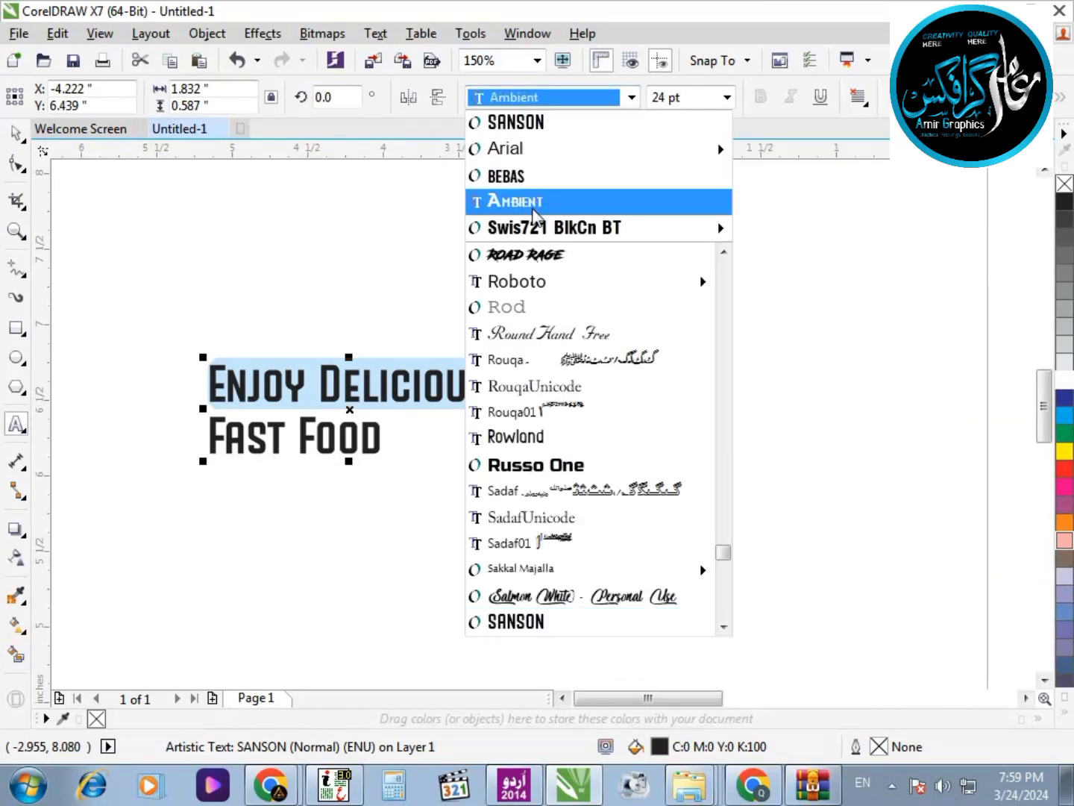
pyautogui.moveTo(567, 227)
pyautogui.click(791, 276)
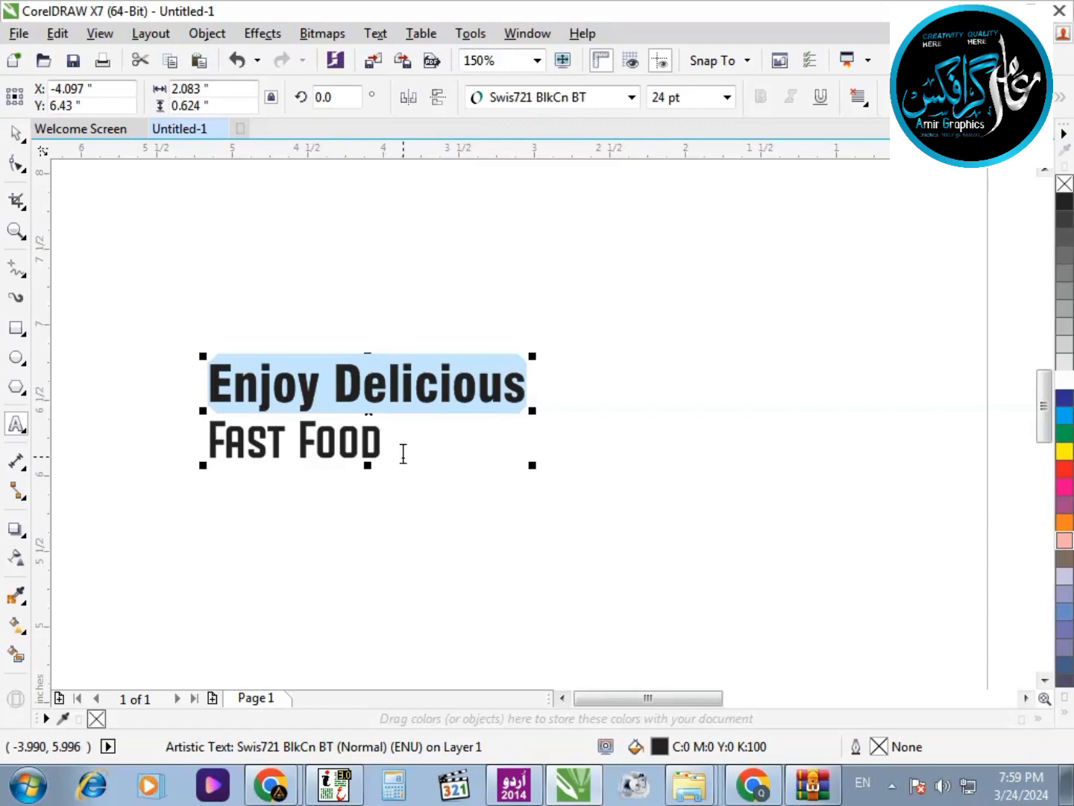
pyautogui.moveTo(386, 444); pyautogui.dragTo(197, 420)
pyautogui.click(546, 99)
pyautogui.click(554, 145)
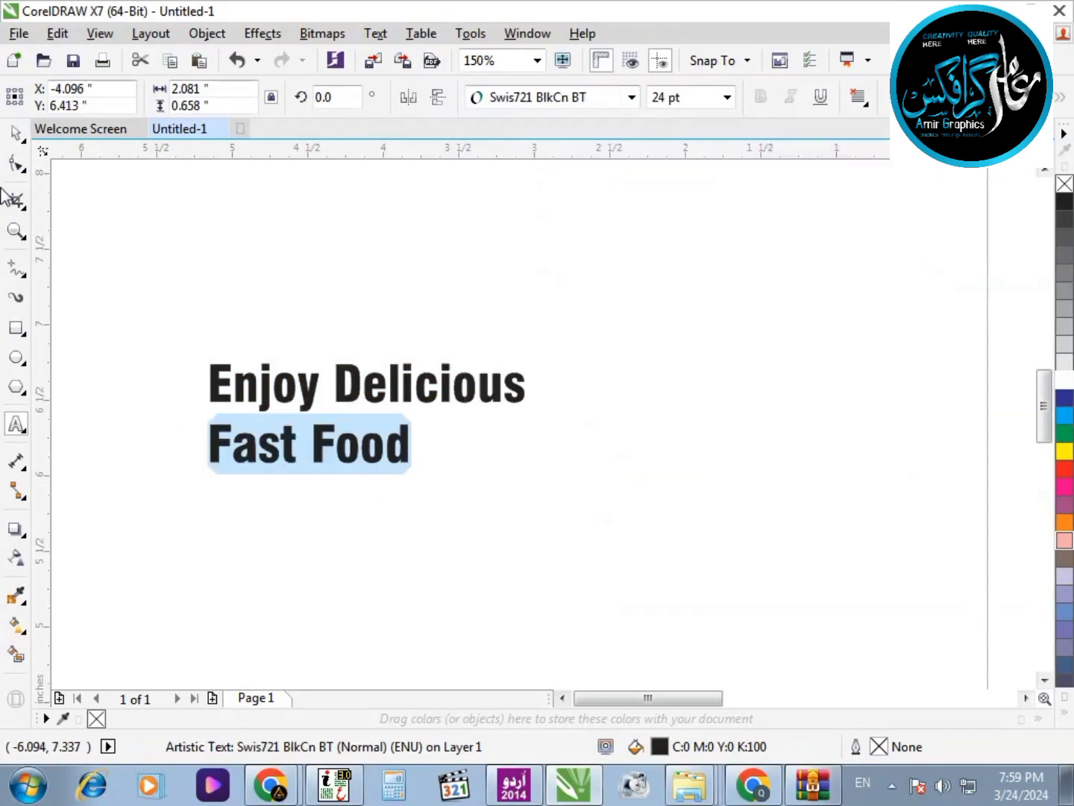
# Step: Break the text into separate lines, enlarge "Fast Food" and align both lines on their vertical centers
pyautogui.click(15, 134)
pyautogui.hotkey('ctrl', 'k')
pyautogui.click(393, 451)
pyautogui.moveTo(416, 471); pyautogui.dragTo(609, 531)
pyautogui.moveTo(679, 343); pyautogui.dragTo(170, 524)
pyautogui.press('c')
pyautogui.click(138, 359)
pyautogui.scroll(-1, 297, 367)
pyautogui.scroll(1, 278, 376)
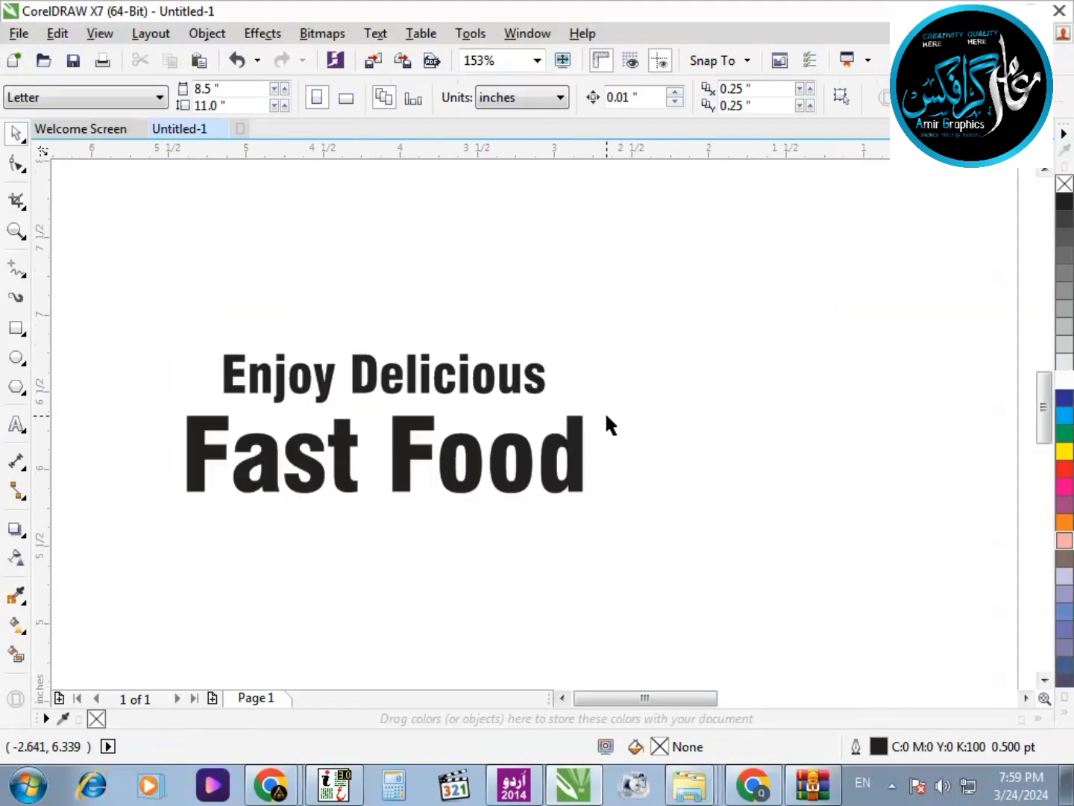
# Step: Move both text lines onto the banner above the pizza and scale them down together to about 1.784 by 0.628 inches
pyautogui.scroll(-2, 635, 343)
pyautogui.moveTo(646, 325); pyautogui.dragTo(511, 410)
pyautogui.moveTo(570, 369); pyautogui.dragTo(820, 381)
pyautogui.scroll(4, 872, 338)
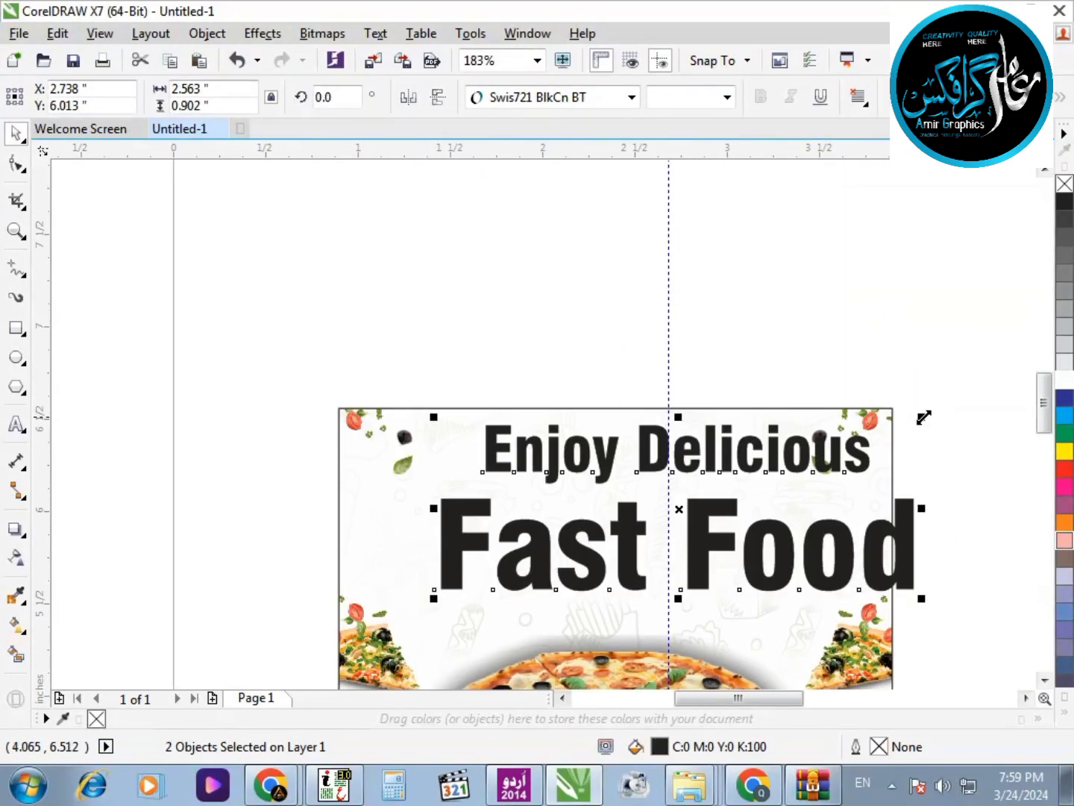
pyautogui.moveTo(923, 419); pyautogui.dragTo(780, 409)
pyautogui.scroll(-1, 895, 633)
pyautogui.scroll(1, 744, 606)
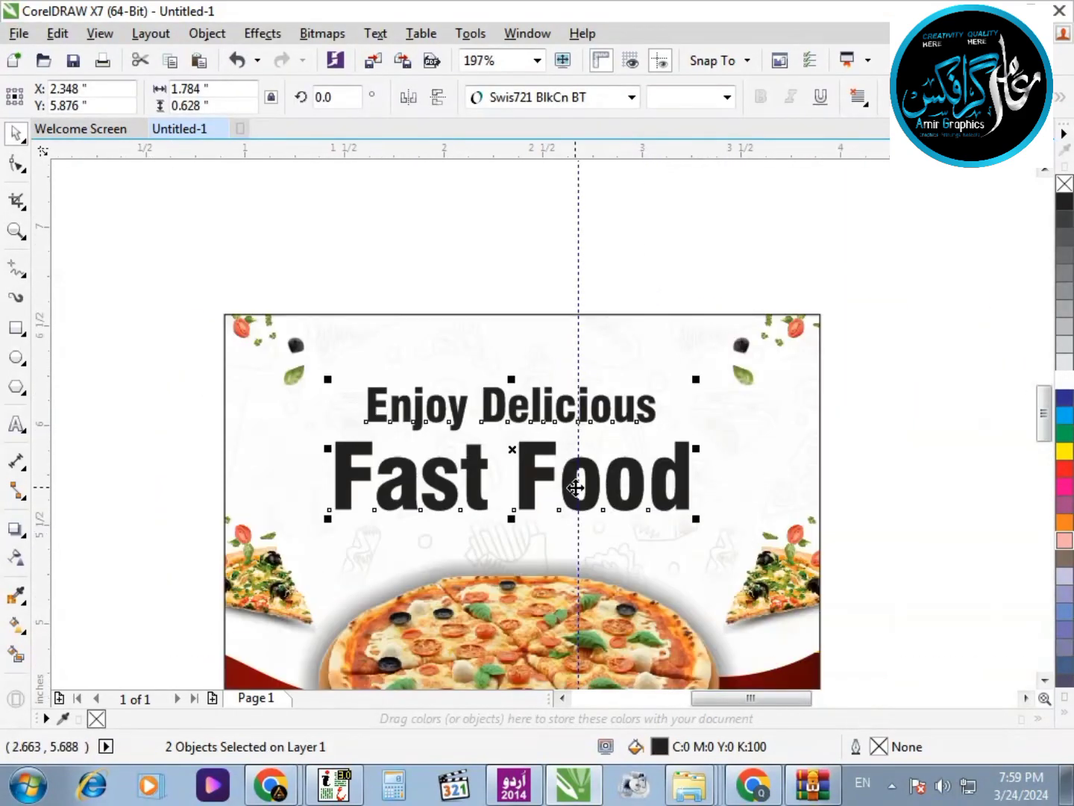
pyautogui.moveTo(573, 486); pyautogui.dragTo(598, 454)
# Step: Center both text lines horizontally on the banner frame
pyautogui.click(647, 259)
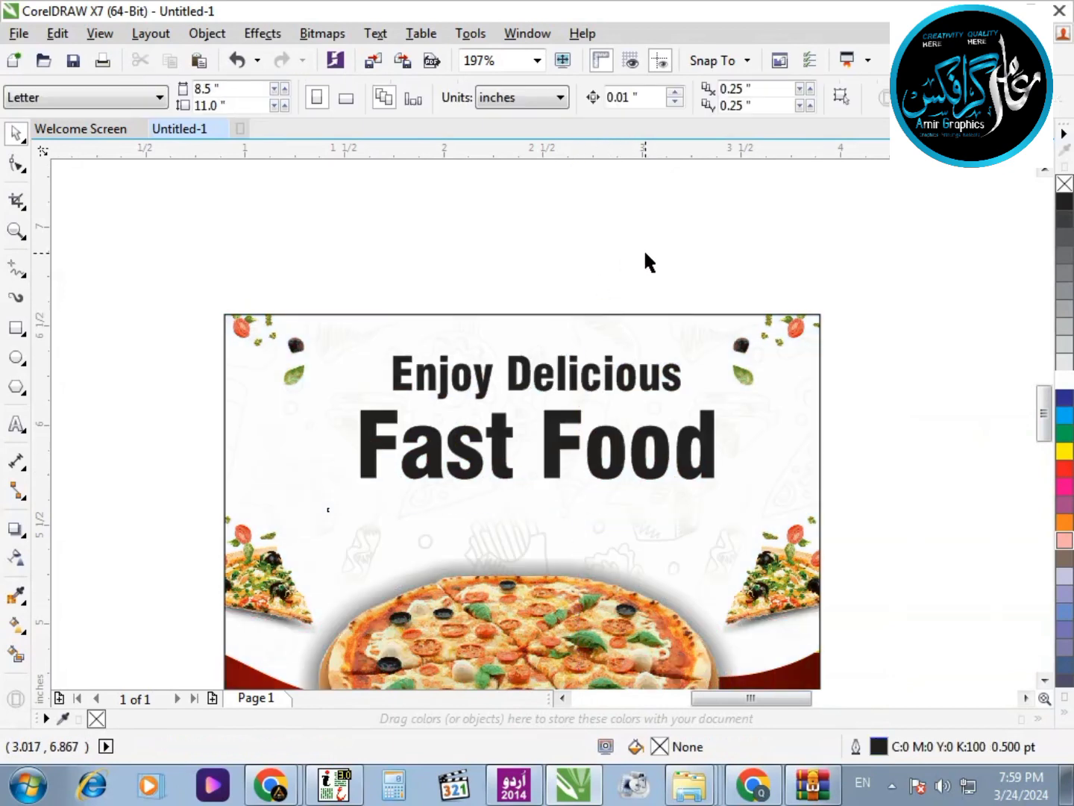
pyautogui.moveTo(770, 278); pyautogui.dragTo(328, 526)
pyautogui.keyDown('shift'); pyautogui.click(372, 536); pyautogui.keyUp('shift')
pyautogui.press('c')
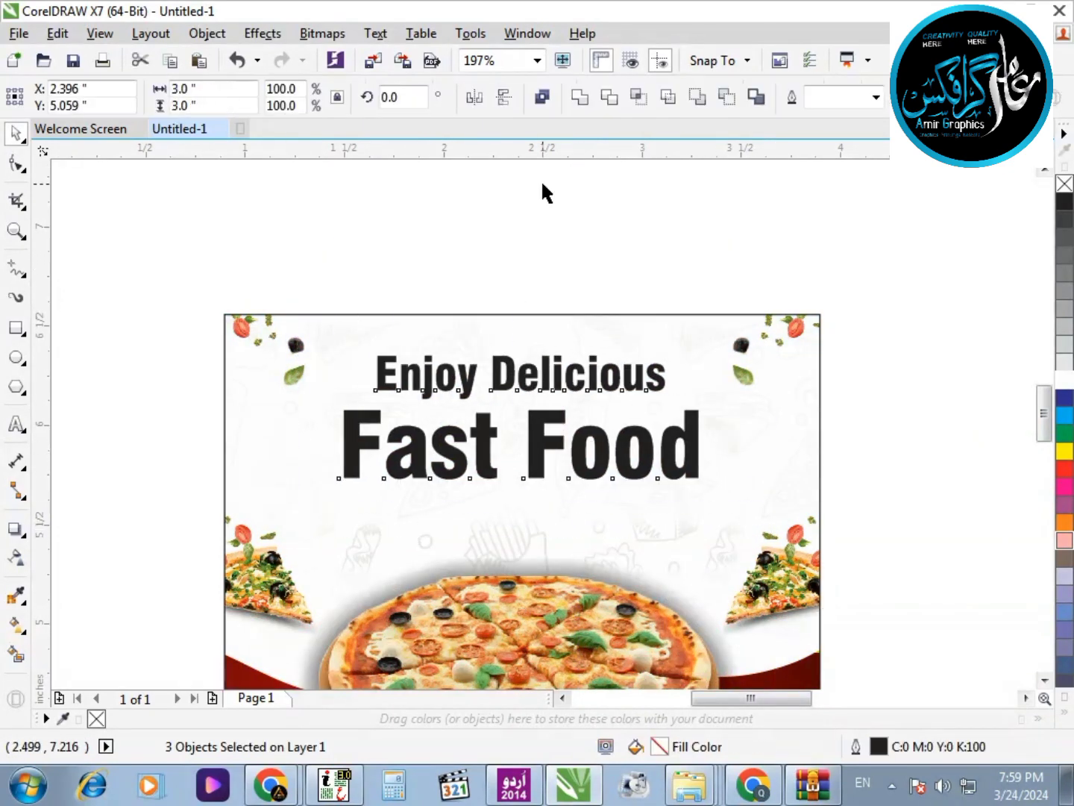
pyautogui.click(543, 185)
# Step: Fill the "Fast Food" text with rich black, C:100 M:100 Y:100 K:100
pyautogui.scroll(2, 795, 537)
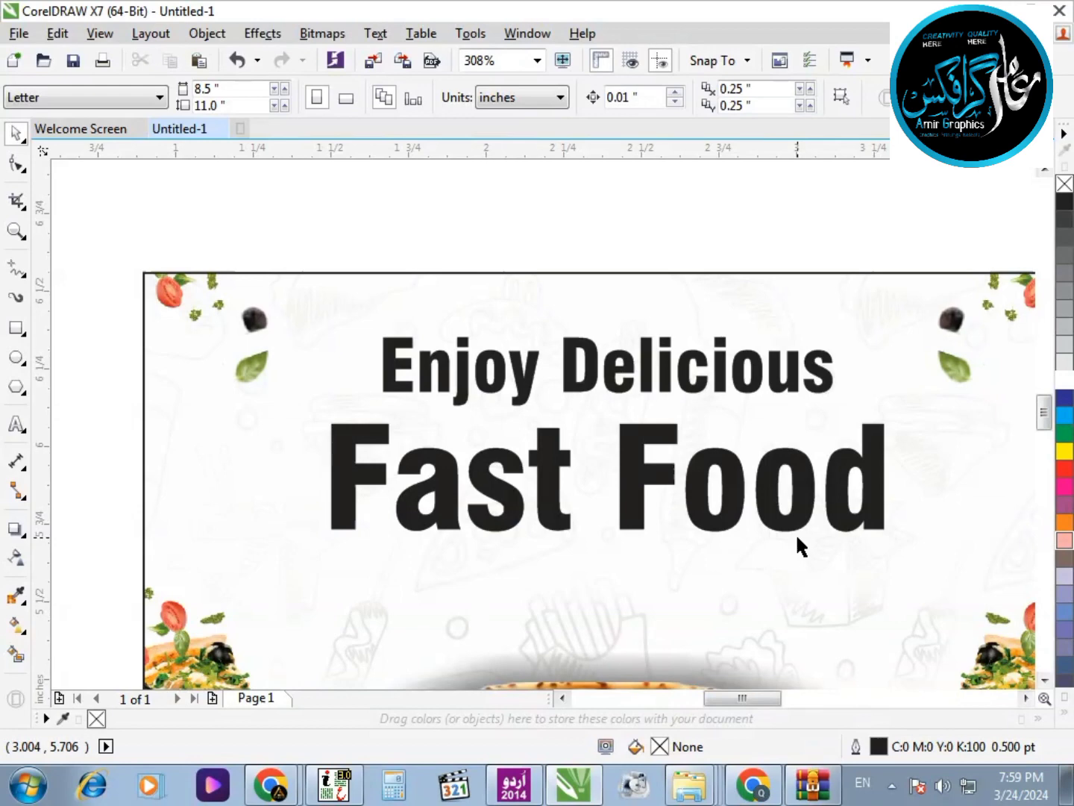
pyautogui.scroll(-4, 746, 493)
pyautogui.scroll(2, 653, 496)
pyautogui.click(615, 470)
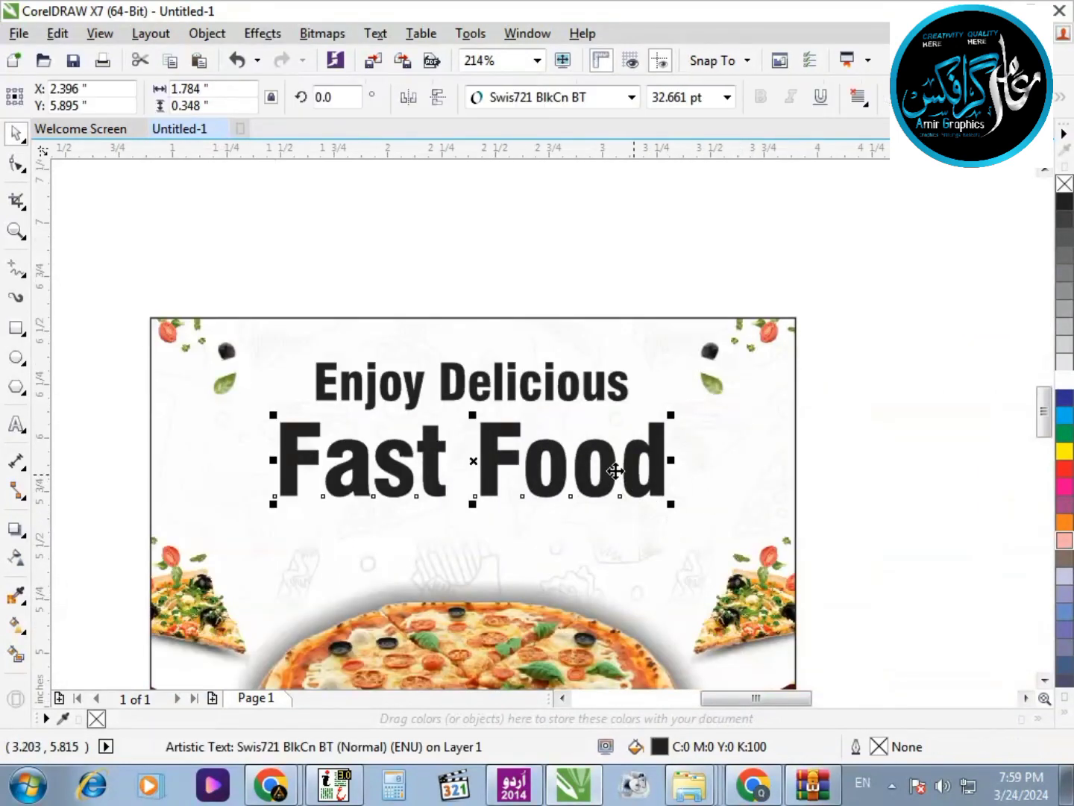
pyautogui.moveTo(179, 307); pyautogui.dragTo(835, 504)
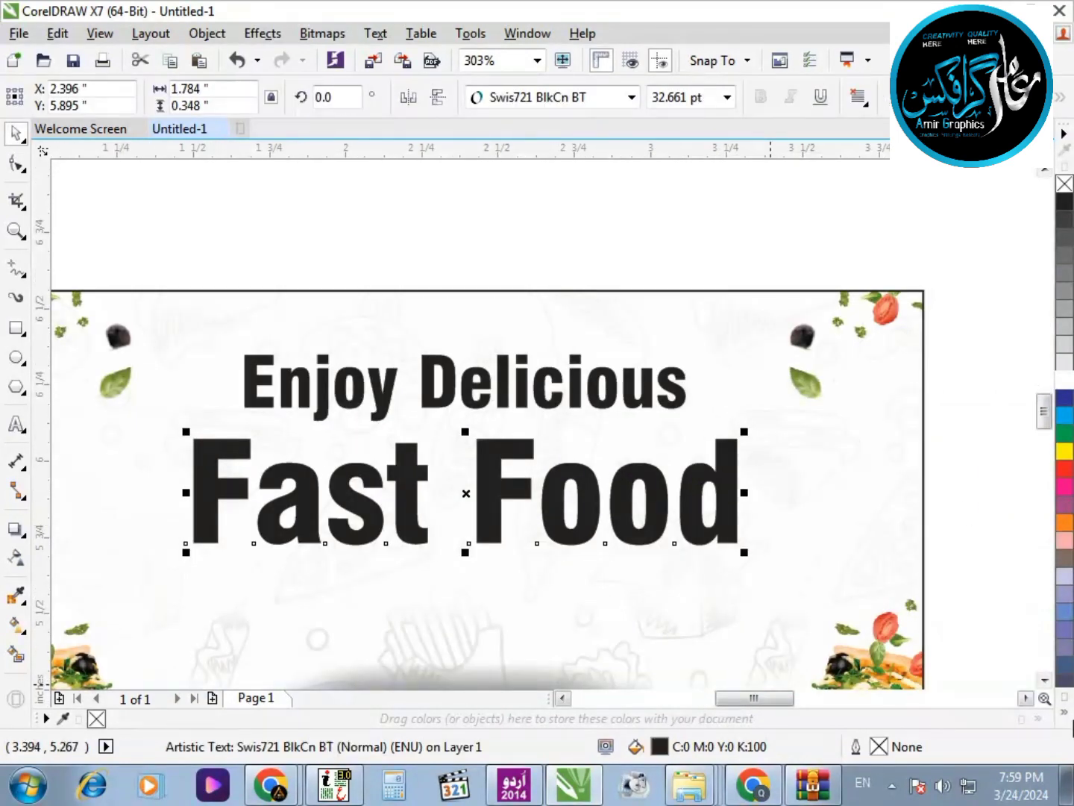
pyautogui.click(1064, 714)
pyautogui.click(1047, 292)
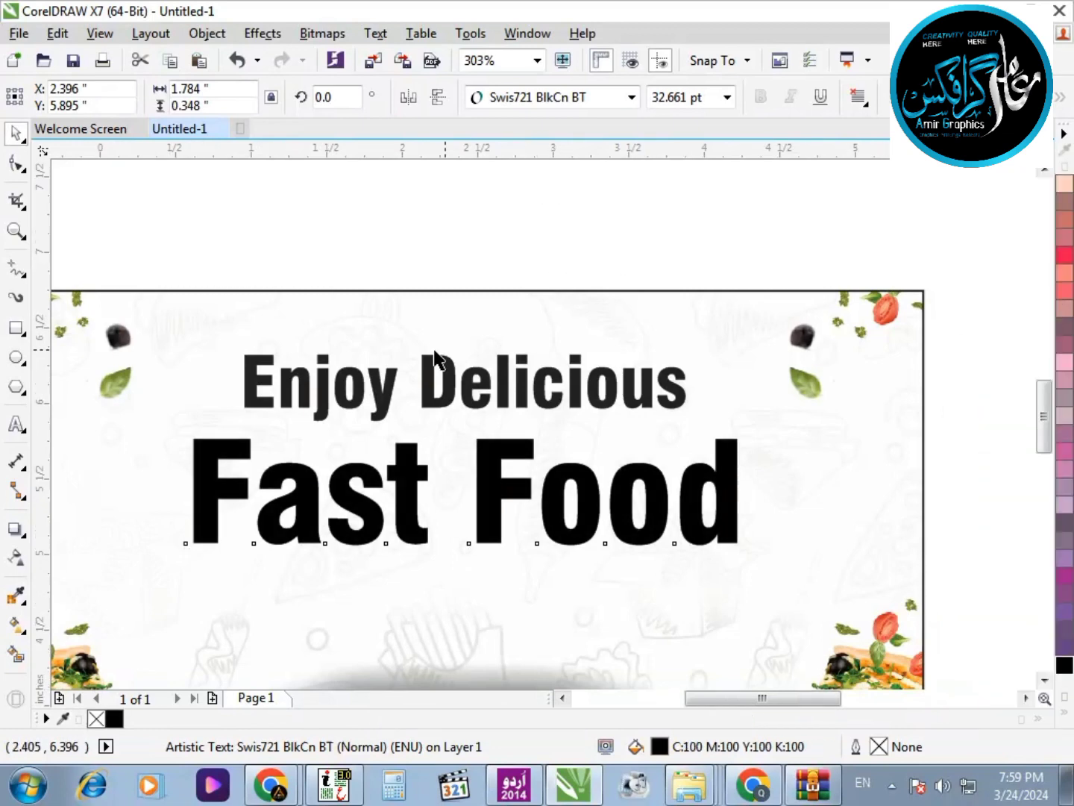
pyautogui.scroll(2, 604, 470)
# Step: Fill the "Enjoy Delicious" text with the dark red sampled from the banner's red wave
pyautogui.click(604, 471)
pyautogui.scroll(-3, 608, 375)
pyautogui.scroll(-1, 609, 375)
pyautogui.moveTo(455, 323); pyautogui.dragTo(863, 542)
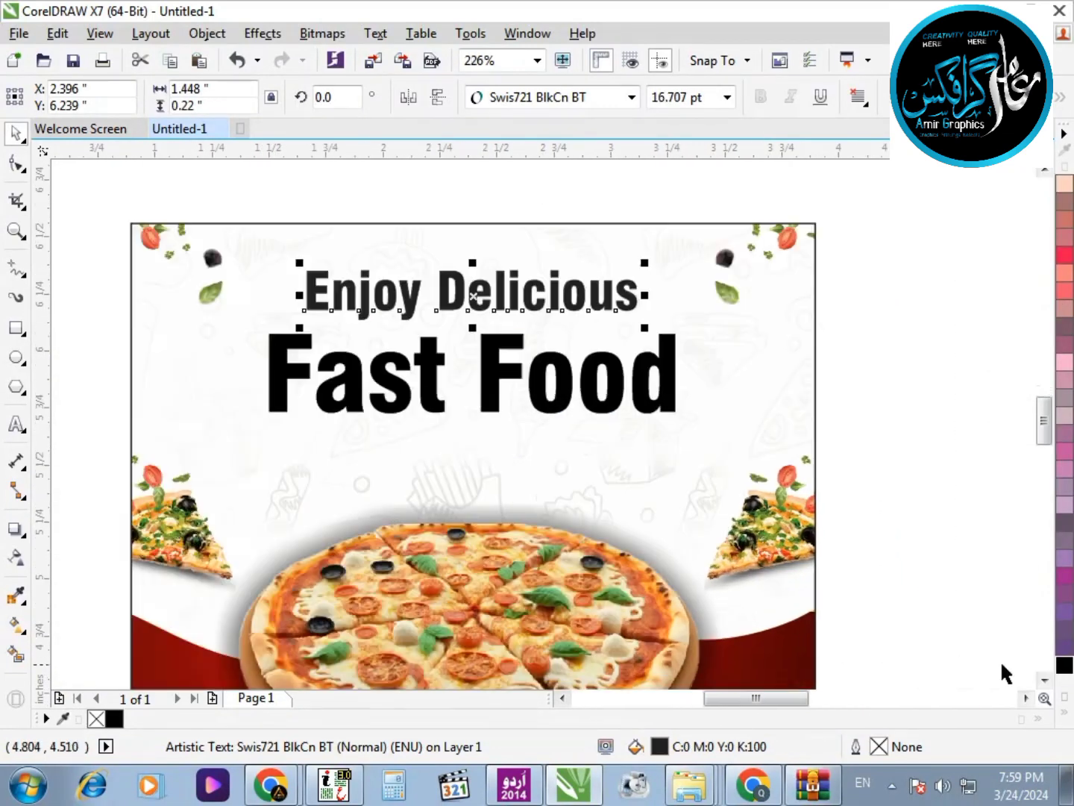
pyautogui.click(17, 597)
pyautogui.click(191, 675)
pyautogui.scroll(3, 447, 366)
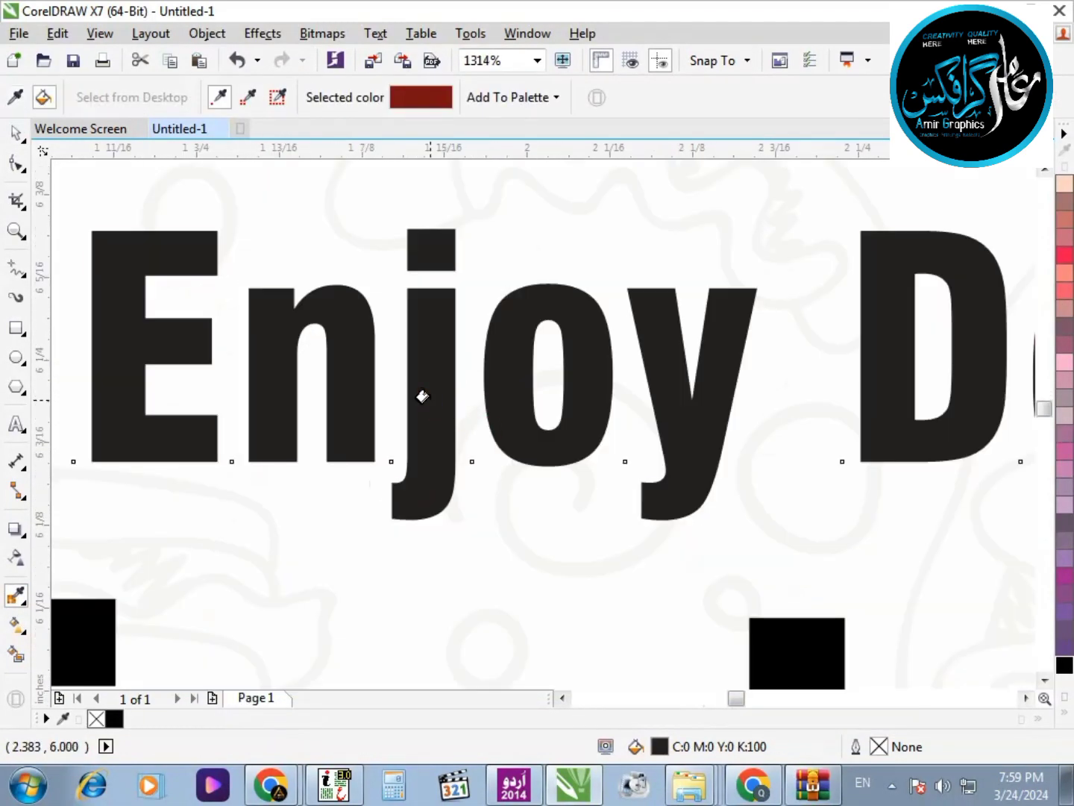
pyautogui.scroll(-1, 422, 395)
pyautogui.click(427, 397)
pyautogui.scroll(-2, 426, 396)
pyautogui.click(15, 134)
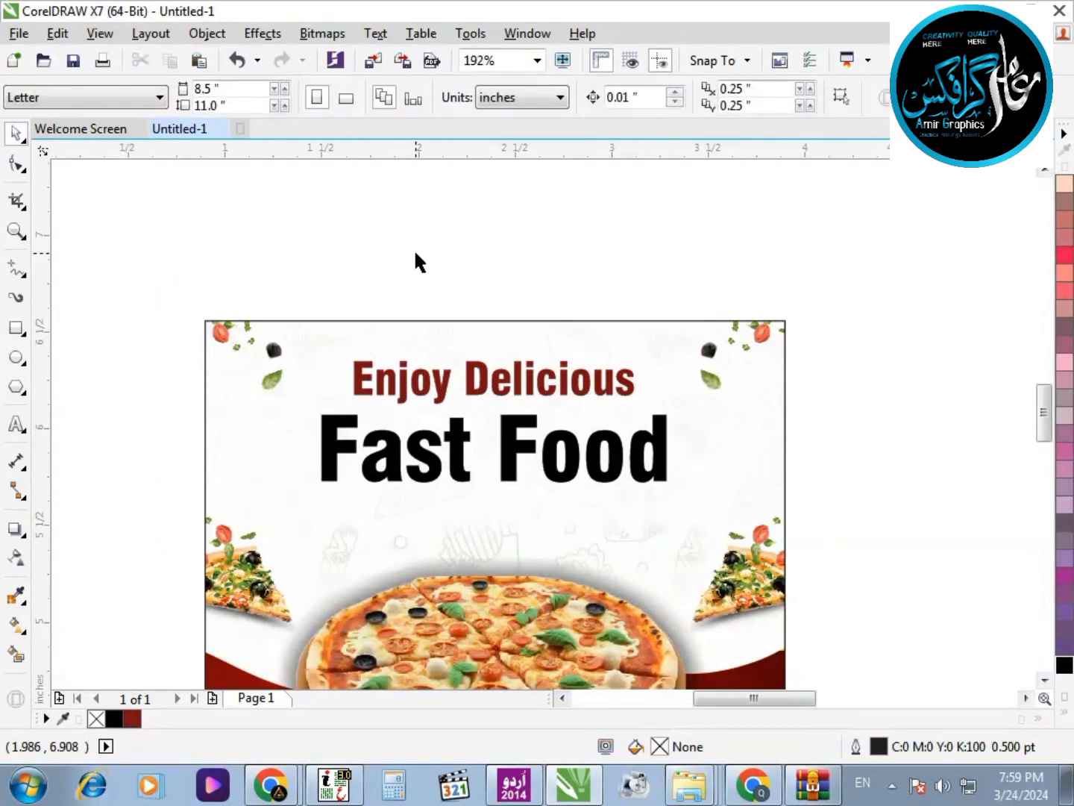
# Step: Enlarge the upper-left toppings inside the PowerClip to about 1.199 by 0.807 inches and shift them over the frame's corner
pyautogui.scroll(-1, 542, 300)
pyautogui.scroll(1, 255, 396)
pyautogui.doubleClick(328, 365)
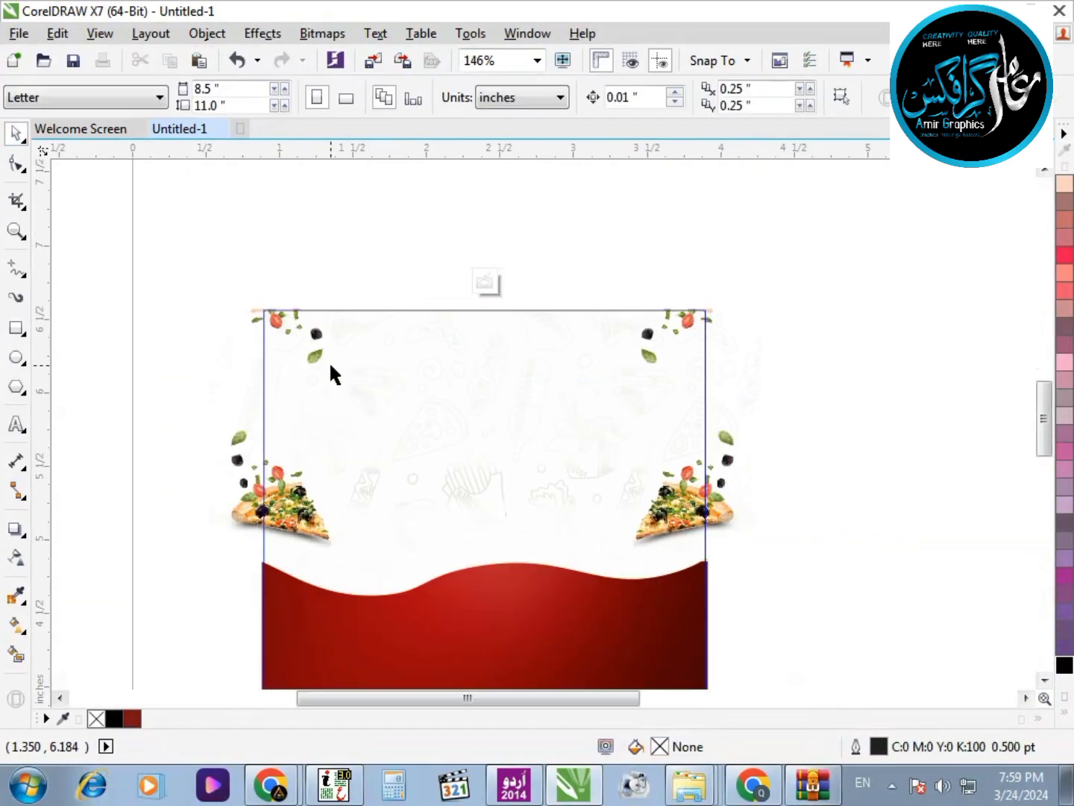
pyautogui.click(308, 352)
pyautogui.moveTo(338, 373); pyautogui.dragTo(433, 439)
pyautogui.moveTo(394, 376); pyautogui.dragTo(307, 387)
pyautogui.click(486, 283)
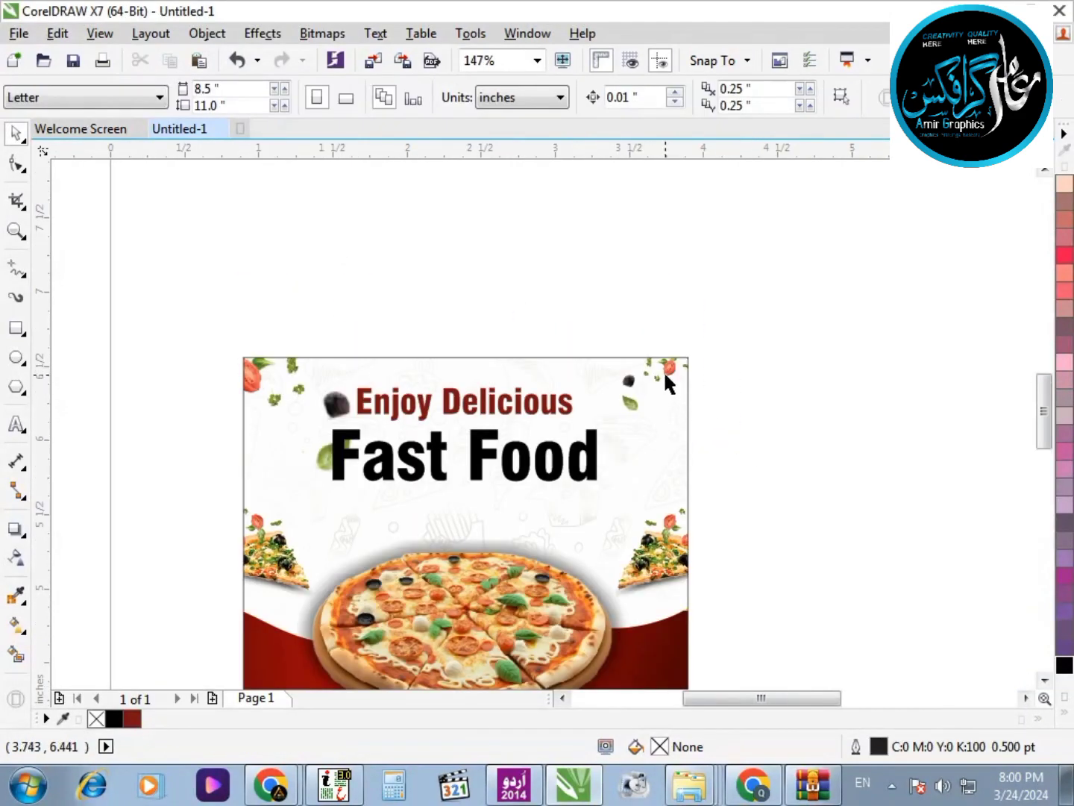
# Step: Enlarge the upper-right toppings inside the PowerClip to about 1.137 by 0.766 inches and finish editing the contents
pyautogui.doubleClick(663, 370)
pyautogui.moveTo(615, 413); pyautogui.dragTo(520, 513)
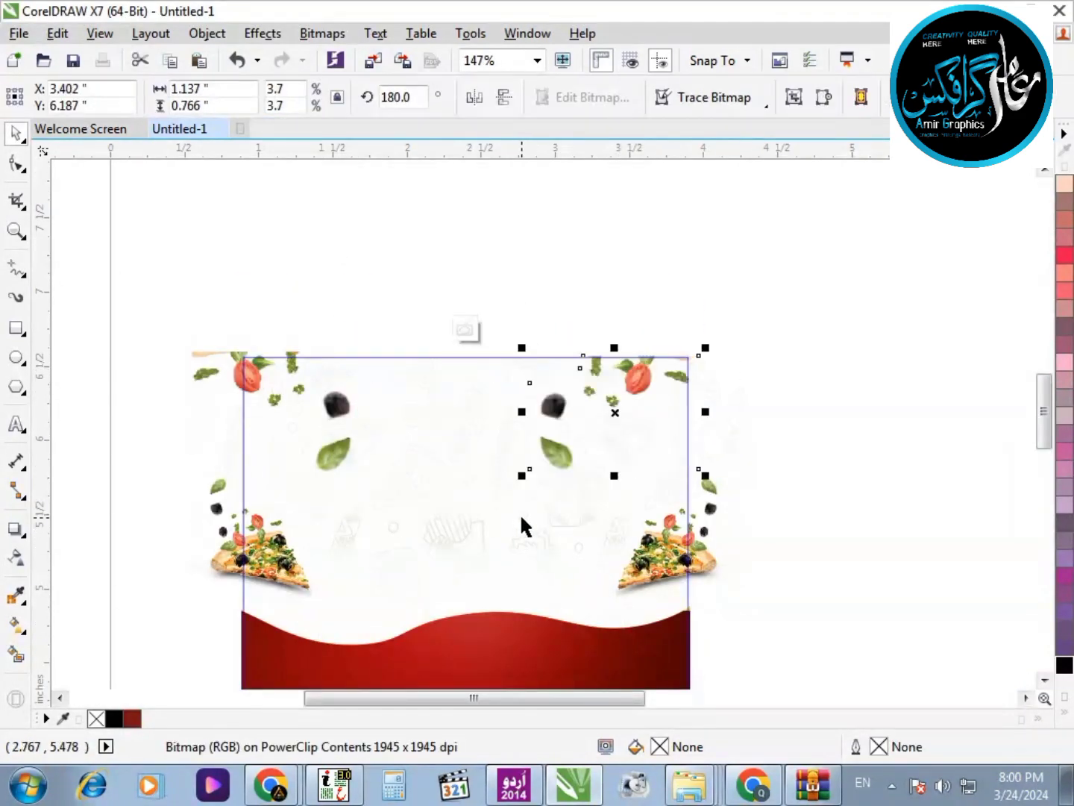
pyautogui.click(499, 328)
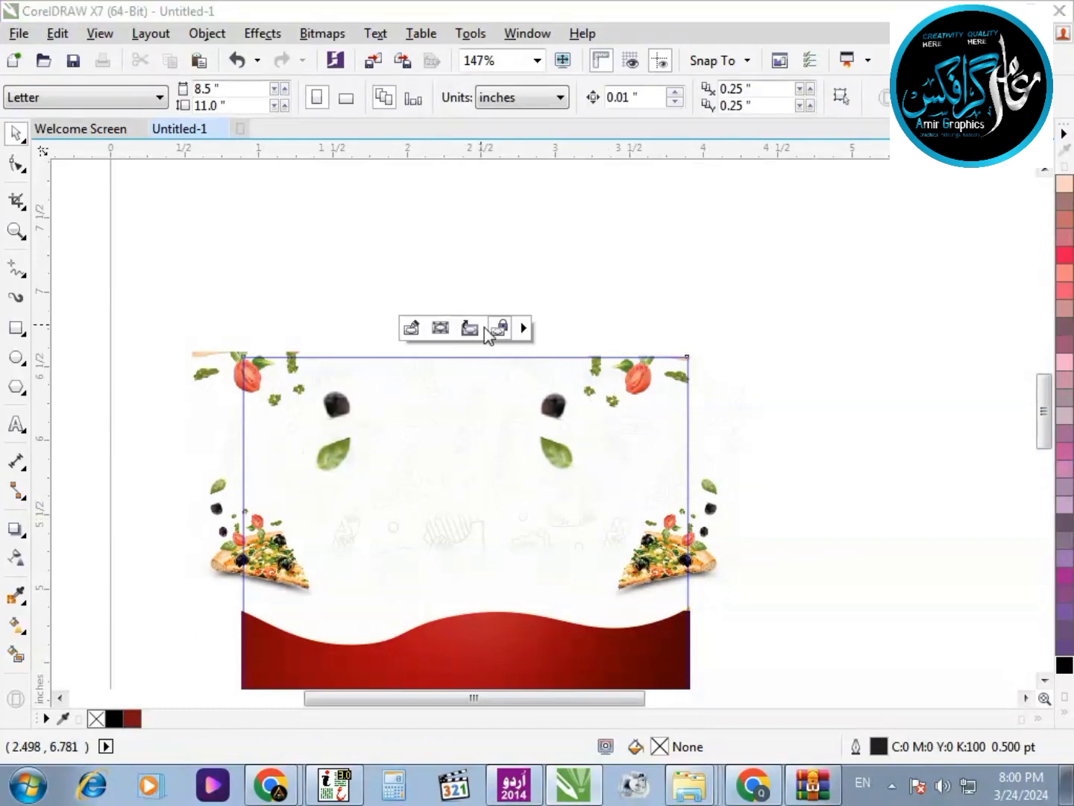
pyautogui.click(489, 328)
pyautogui.press('F4')
pyautogui.scroll(1, 608, 303)
# Step: Shift the enlarged right and left toppings outward across the frame's side edges and finish editing the PowerClip
pyautogui.doubleClick(717, 316)
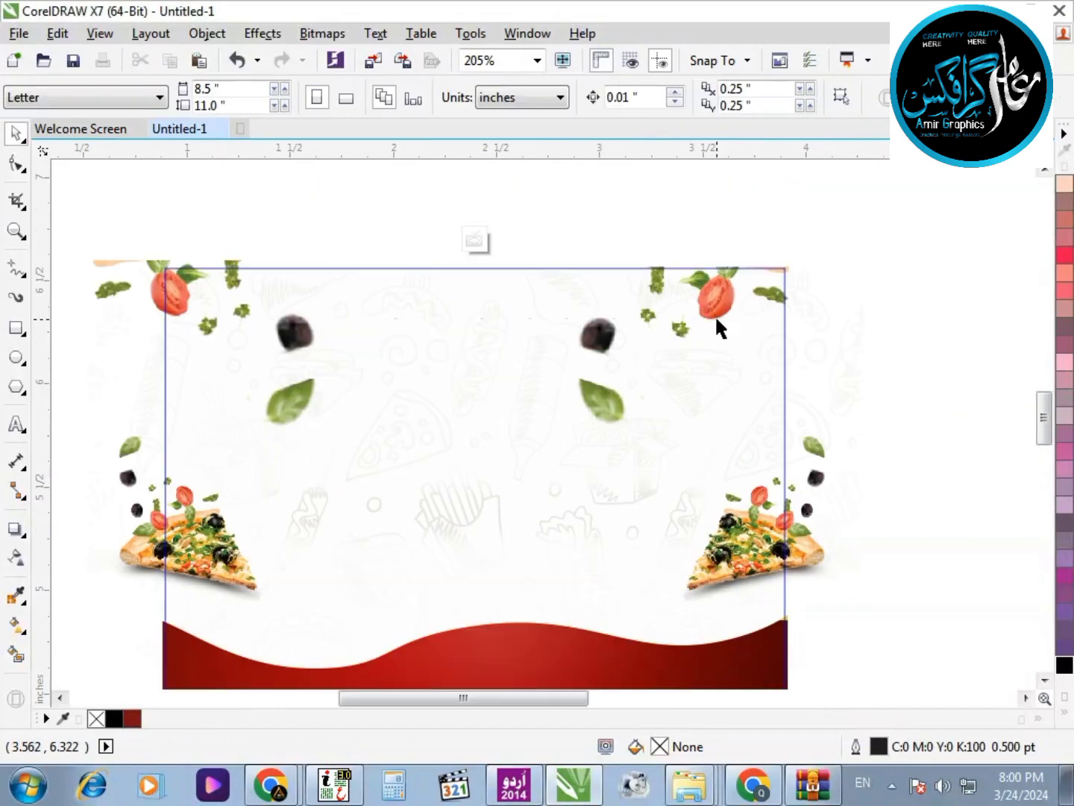
pyautogui.moveTo(722, 316); pyautogui.dragTo(793, 313)
pyautogui.moveTo(279, 341); pyautogui.dragTo(266, 340)
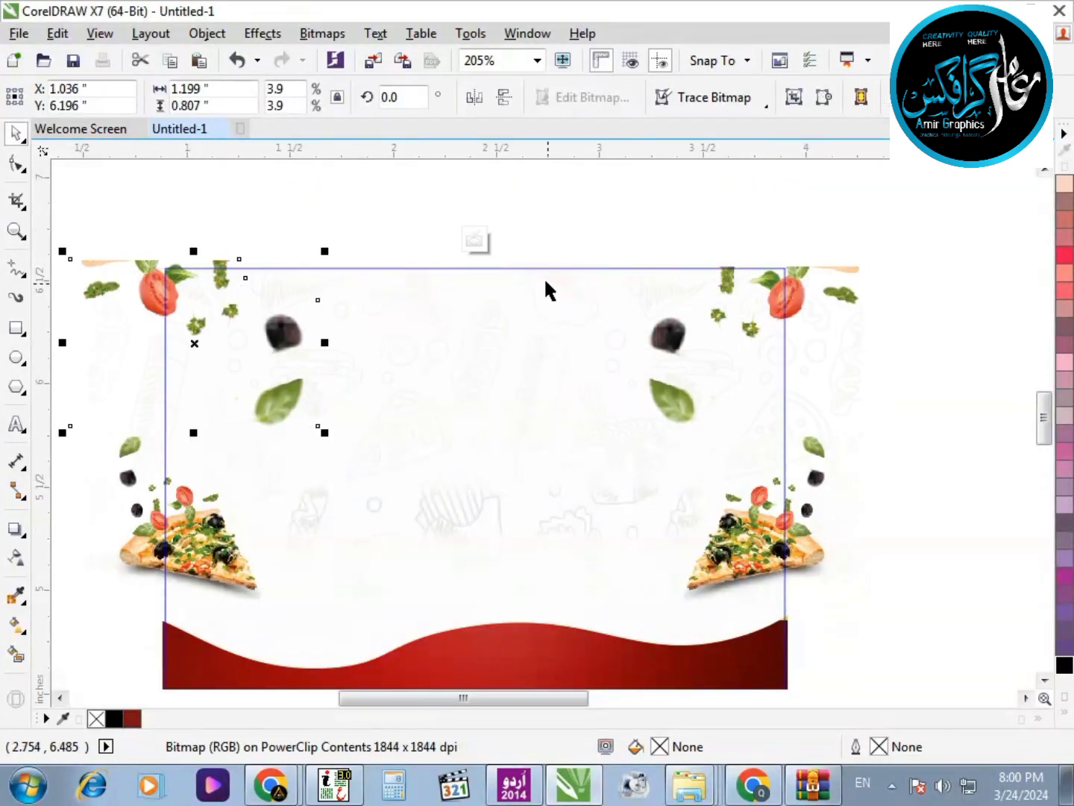
pyautogui.click(475, 241)
pyautogui.click(324, 220)
pyautogui.scroll(-2, 361, 322)
pyautogui.scroll(2, 586, 339)
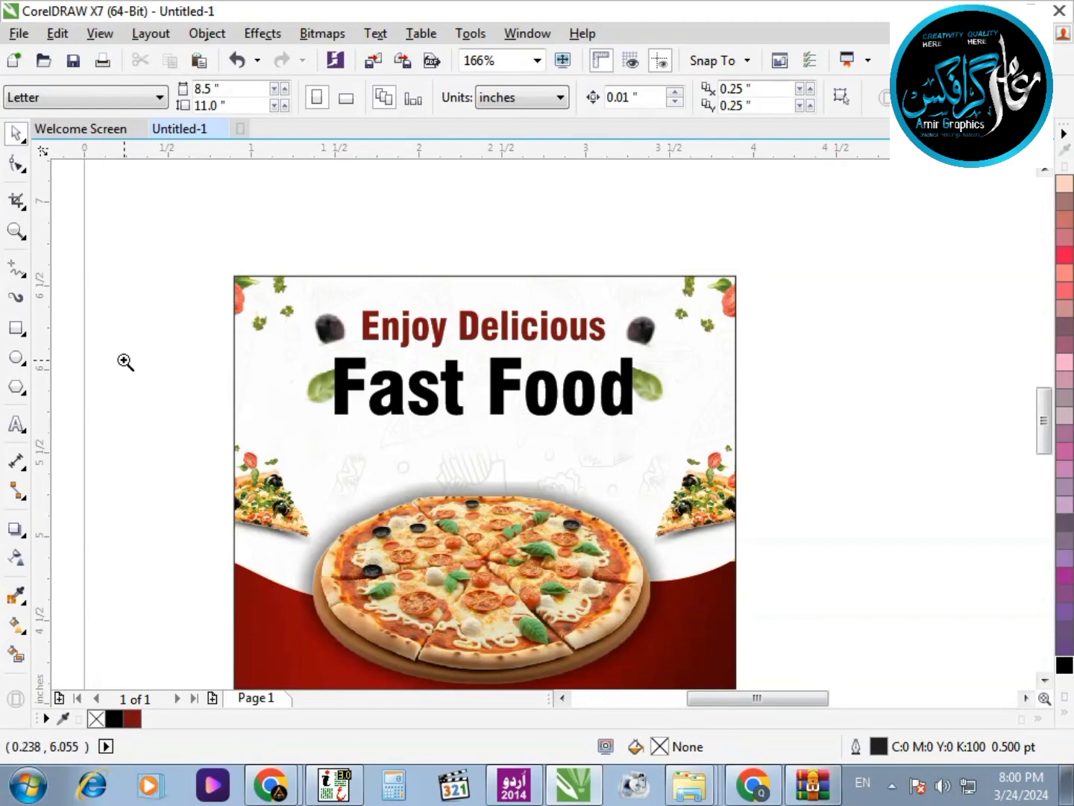
pyautogui.scroll(3, 126, 362)
pyautogui.click(17, 358)
pyautogui.scroll(-3, 272, 295)
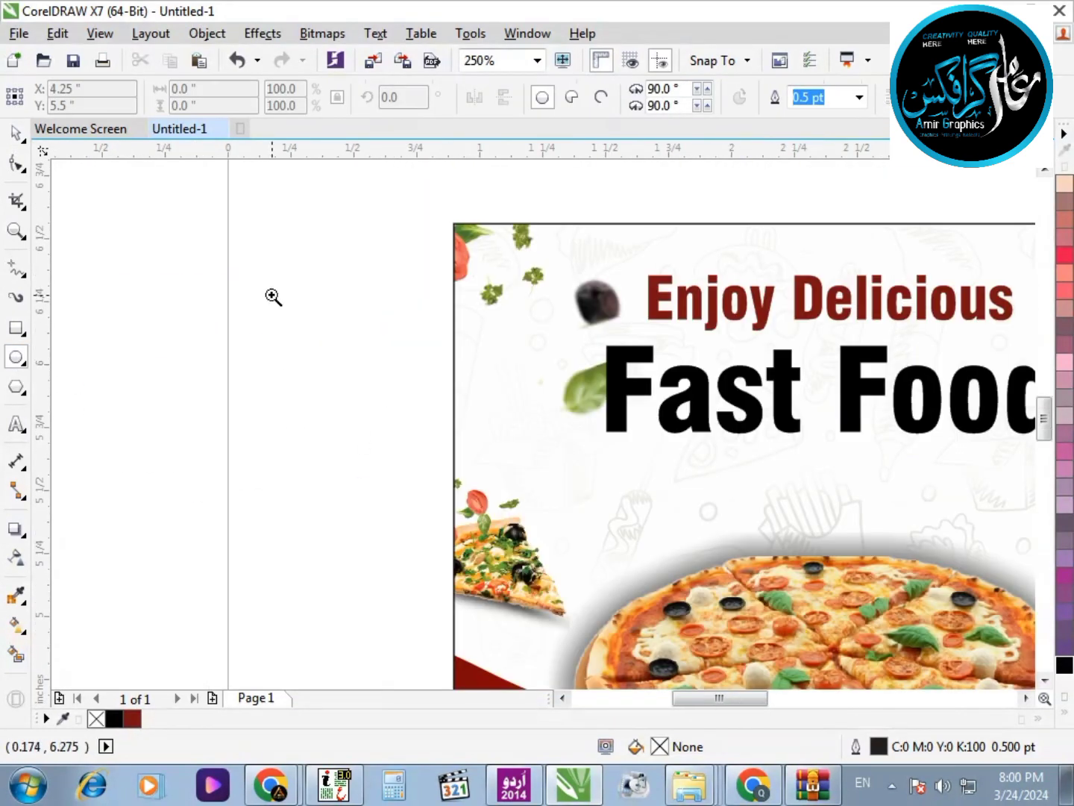
pyautogui.scroll(3, 313, 365)
pyautogui.moveTo(273, 286); pyautogui.dragTo(381, 468)
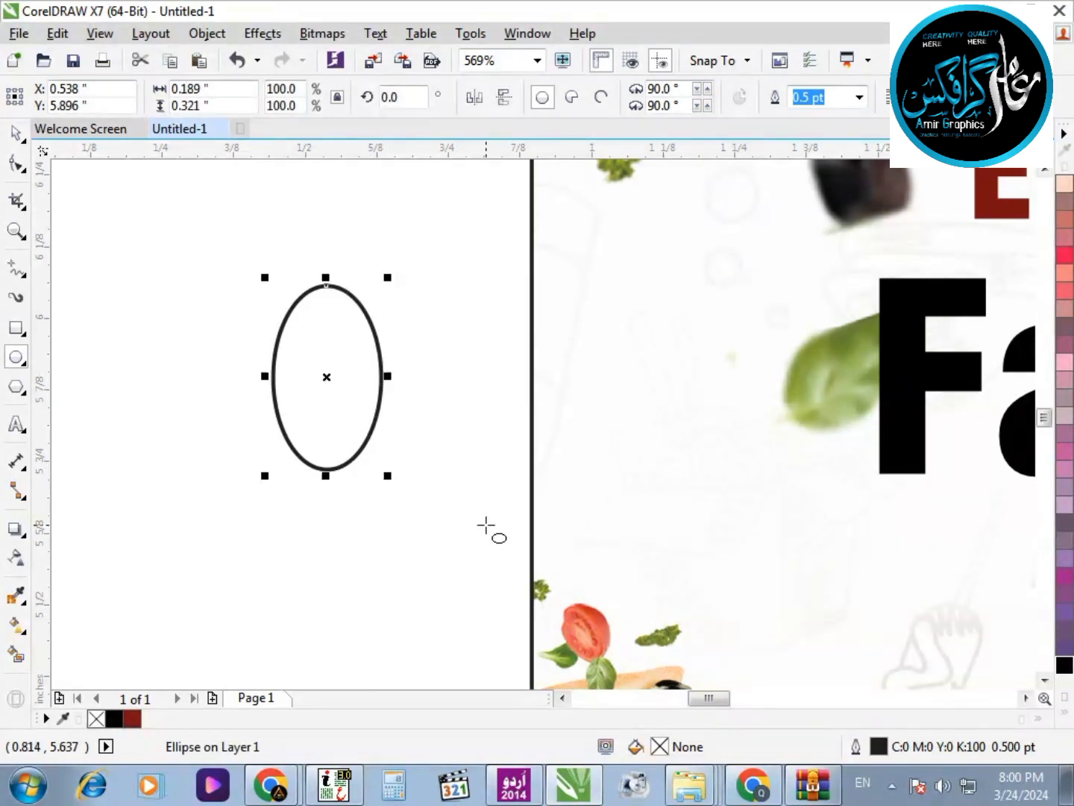
pyautogui.press('Delete')
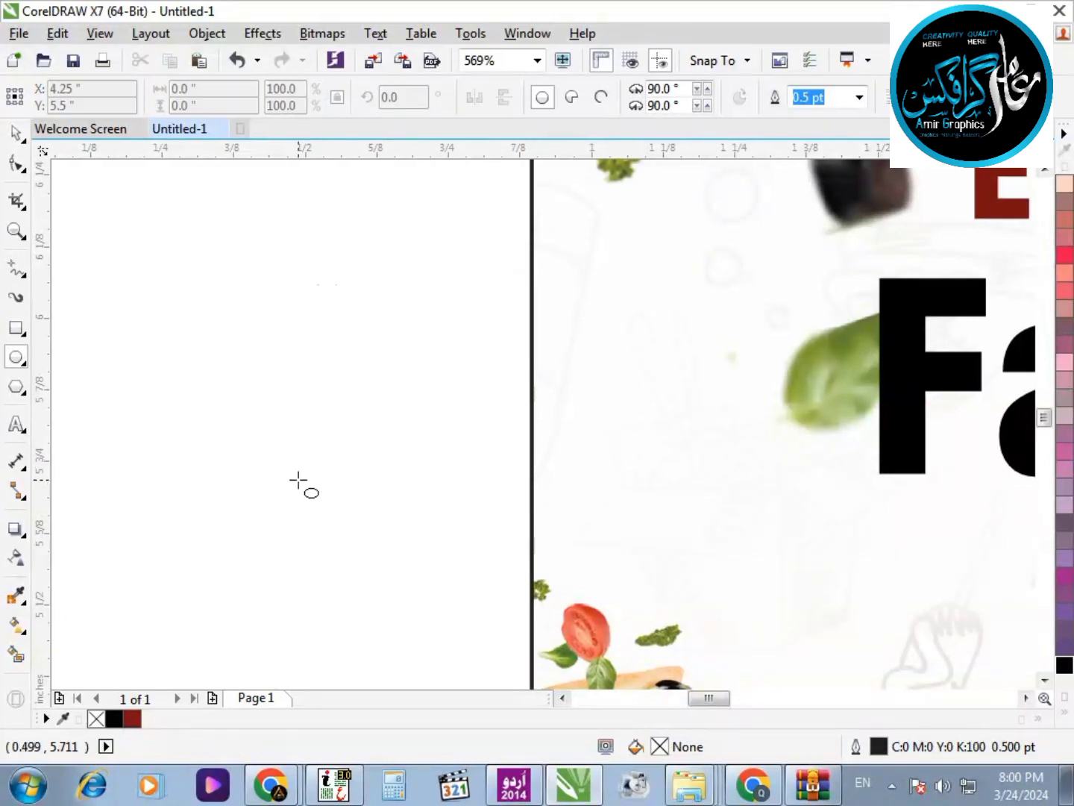
# Step: Draw a square about 0.143 inches wide beside the banner and fully round its lower-left and upper-right corners
pyautogui.click(16, 327)
pyautogui.moveTo(215, 328); pyautogui.dragTo(260, 367)
pyautogui.scroll(3, 228, 332)
pyautogui.hotkey('ctrl', 'z')
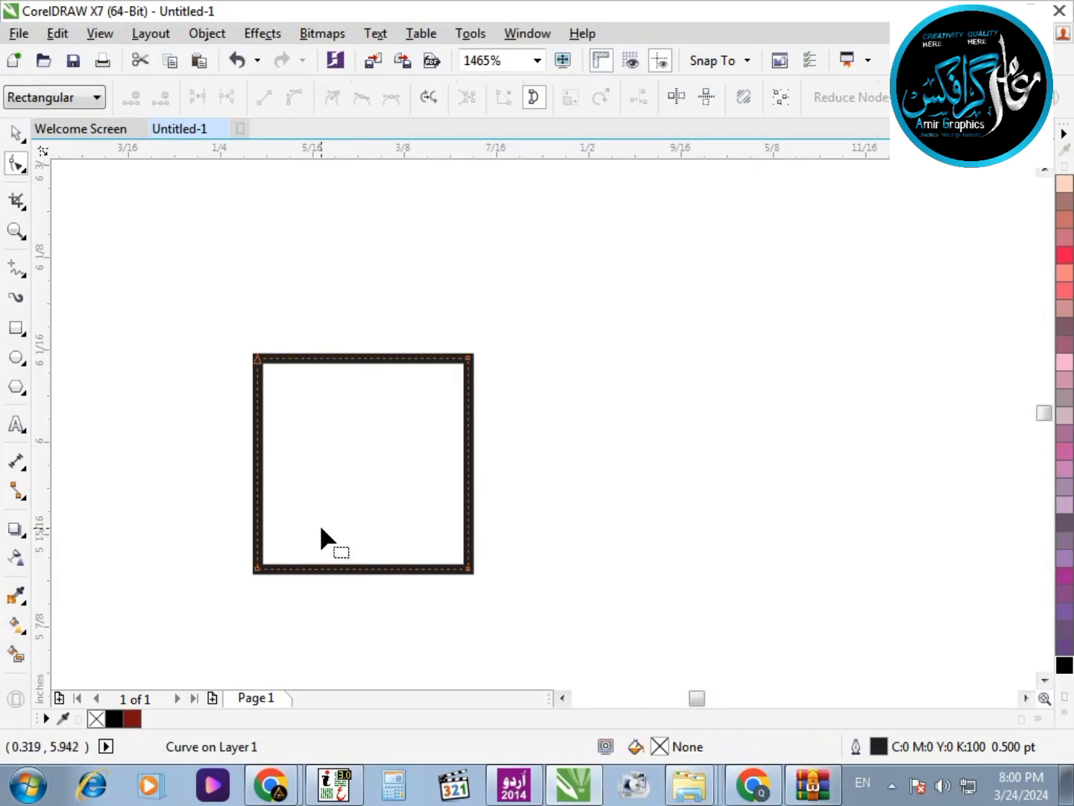
pyautogui.press('F10')
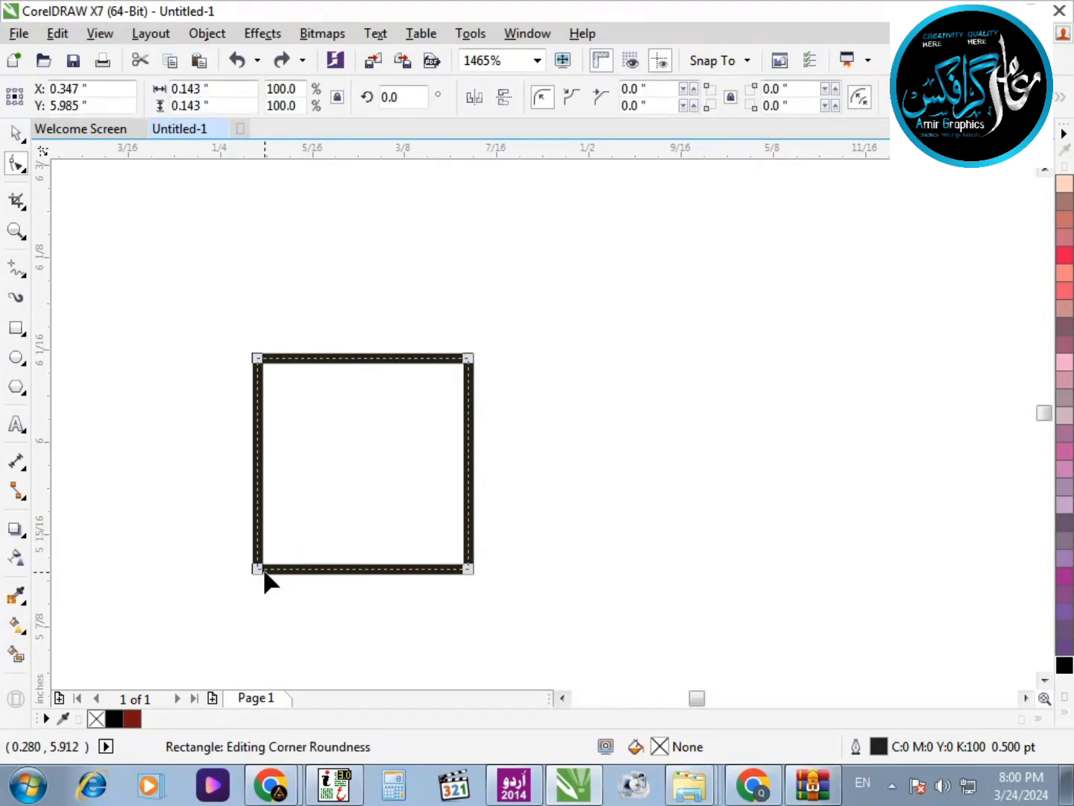
pyautogui.moveTo(265, 573); pyautogui.dragTo(544, 578)
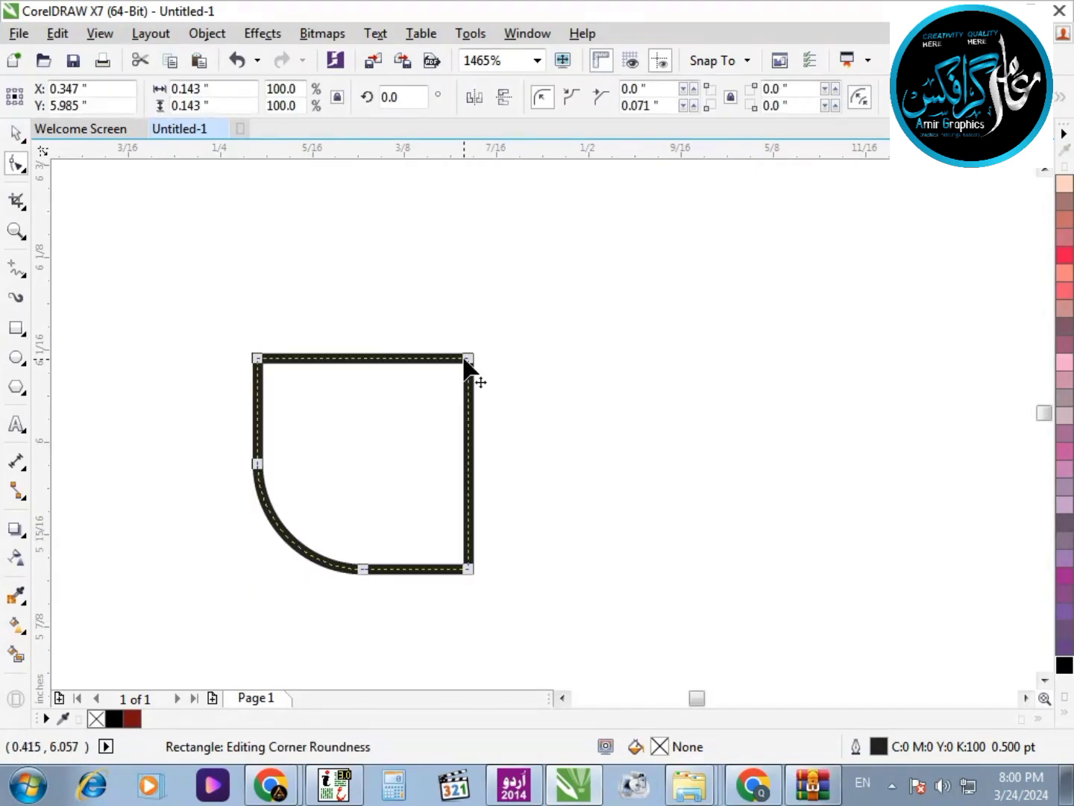
pyautogui.moveTo(465, 362); pyautogui.dragTo(468, 463)
# Step: Shrink the leaf shape to about 0.069 inches and give it the dark red outline
pyautogui.click(16, 132)
pyautogui.moveTo(475, 351); pyautogui.dragTo(420, 405)
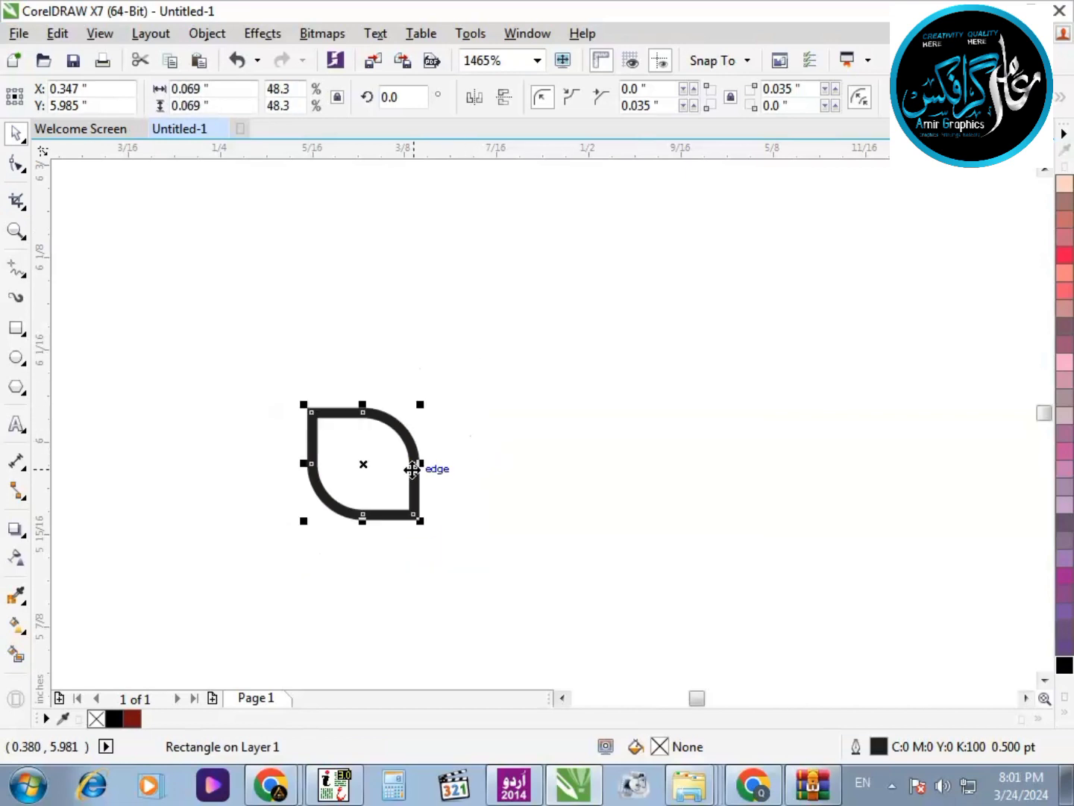
pyautogui.rightClick(133, 718)
# Step: Duplicate the leaf shape into a two-by-two arrangement and mirror the right-hand pair horizontally to form four petals
pyautogui.moveTo(325, 447); pyautogui.dragTo(419, 442)
pyautogui.moveTo(429, 505); pyautogui.dragTo(429, 621)
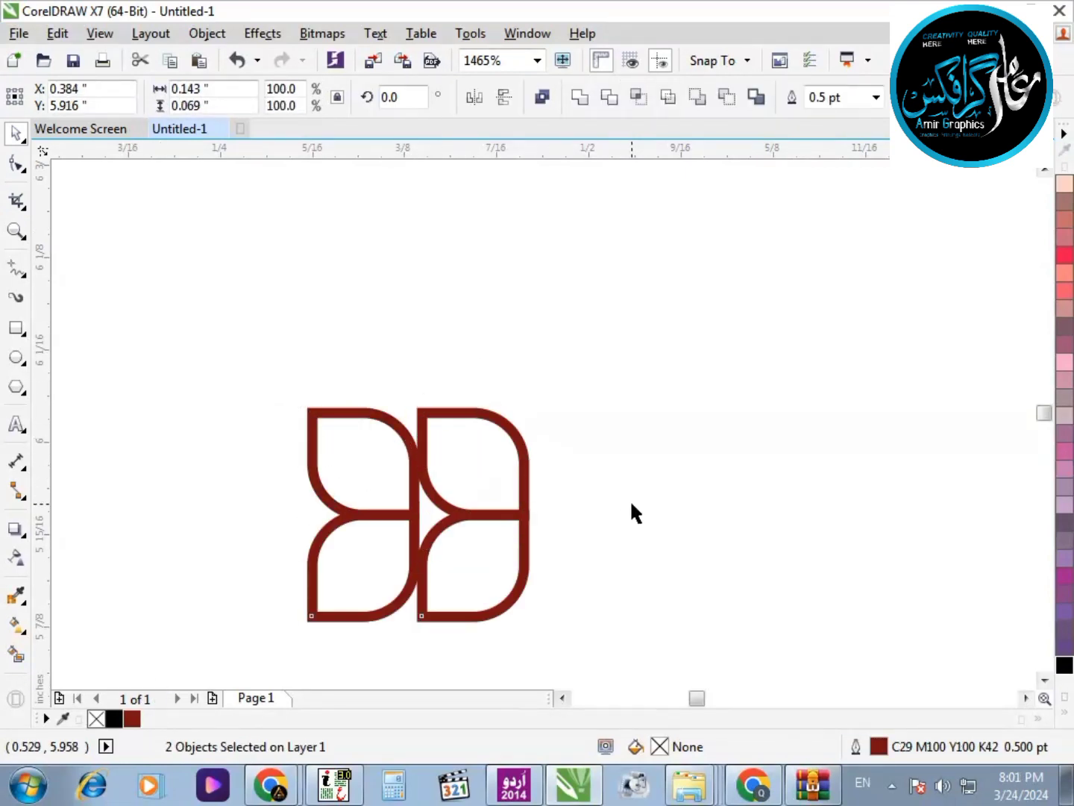
pyautogui.moveTo(575, 395); pyautogui.dragTo(408, 628)
pyautogui.click(478, 97)
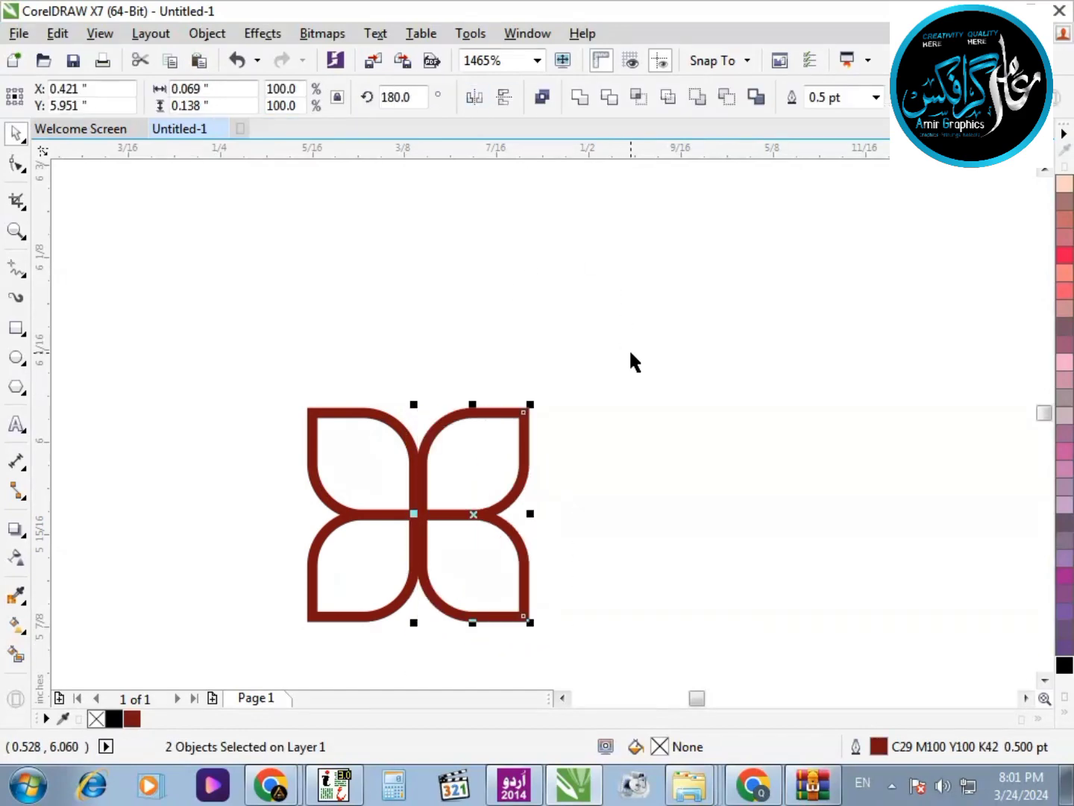
pyautogui.click(631, 355)
# Step: Try the four-petal motif on the banner's left side, then move it back to the blank area beside the banner
pyautogui.press('F3')
pyautogui.moveTo(518, 408); pyautogui.dragTo(307, 548)
pyautogui.moveTo(458, 476); pyautogui.dragTo(721, 473)
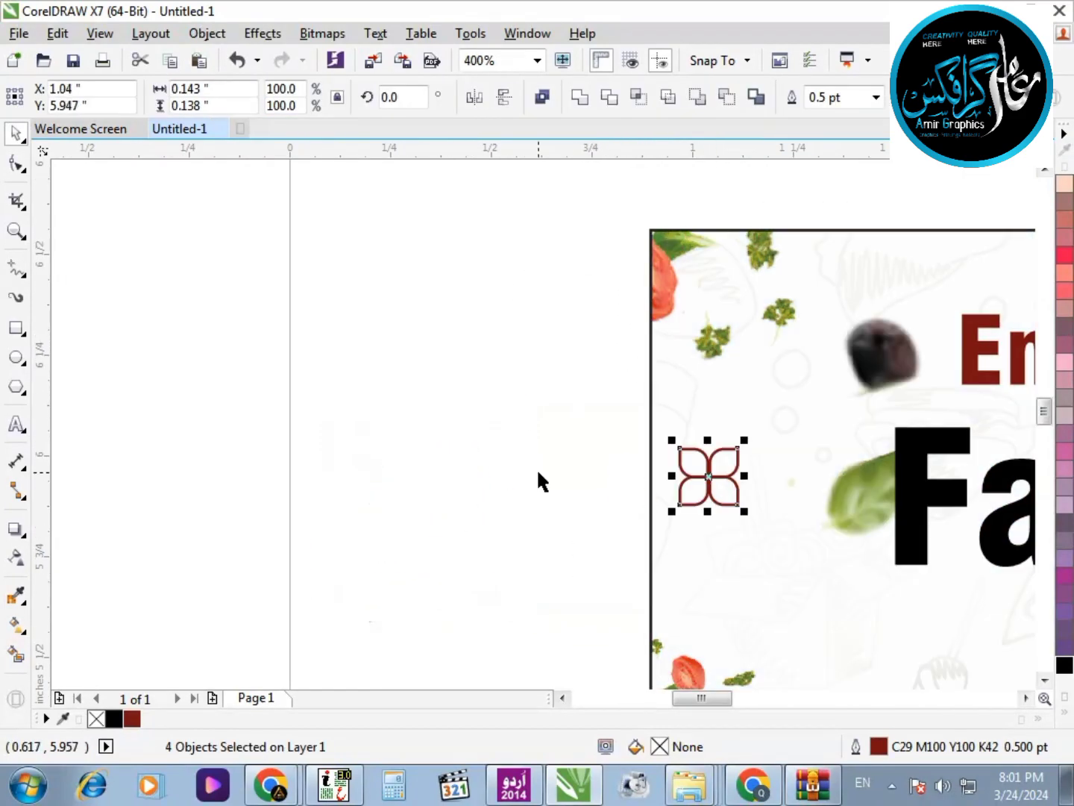
pyautogui.click(538, 472)
pyautogui.scroll(-1, 533, 471)
pyautogui.moveTo(522, 439); pyautogui.dragTo(793, 500)
pyautogui.moveTo(622, 467); pyautogui.dragTo(508, 450)
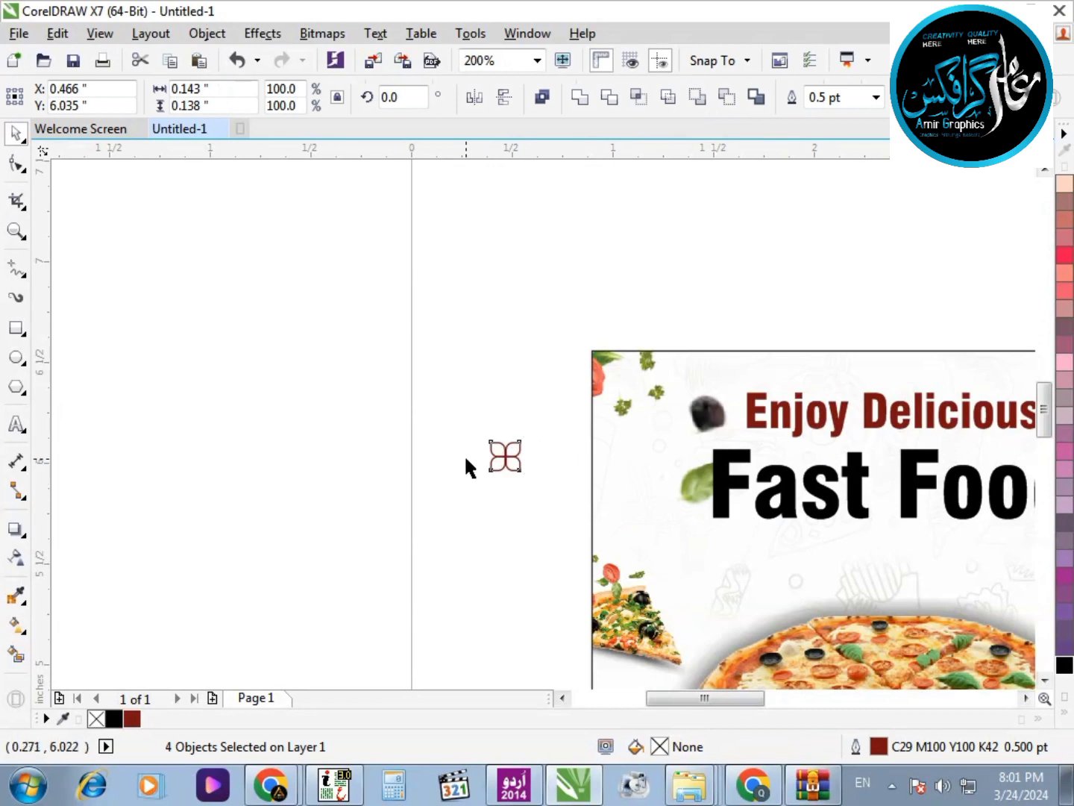
# Step: Delete the four-petal motif beside the banner
pyautogui.click(464, 456)
pyautogui.press('F2')
pyautogui.moveTo(459, 391); pyautogui.dragTo(588, 511)
pyautogui.moveTo(634, 350); pyautogui.dragTo(191, 625)
pyautogui.press('Delete')
# Step: Draw a small circle in the blank area beside the banner and give it the dark red outline
pyautogui.click(16, 358)
pyautogui.moveTo(429, 474)
pyautogui.mouseDown()
pyautogui.moveTo(370, 426)
pyautogui.moveTo(429, 415)
pyautogui.moveTo(419, 420)
pyautogui.moveTo(504, 486)
pyautogui.mouseUp()
pyautogui.rightClick(132, 719)
pyautogui.scroll(-1, 447, 469)
# Step: Duplicate the 0.032-inch circle downward twice to form a touching column of three
pyautogui.press('F2')
pyautogui.moveTo(378, 433); pyautogui.dragTo(532, 493)
pyautogui.hotkey('ctrl', 'r')
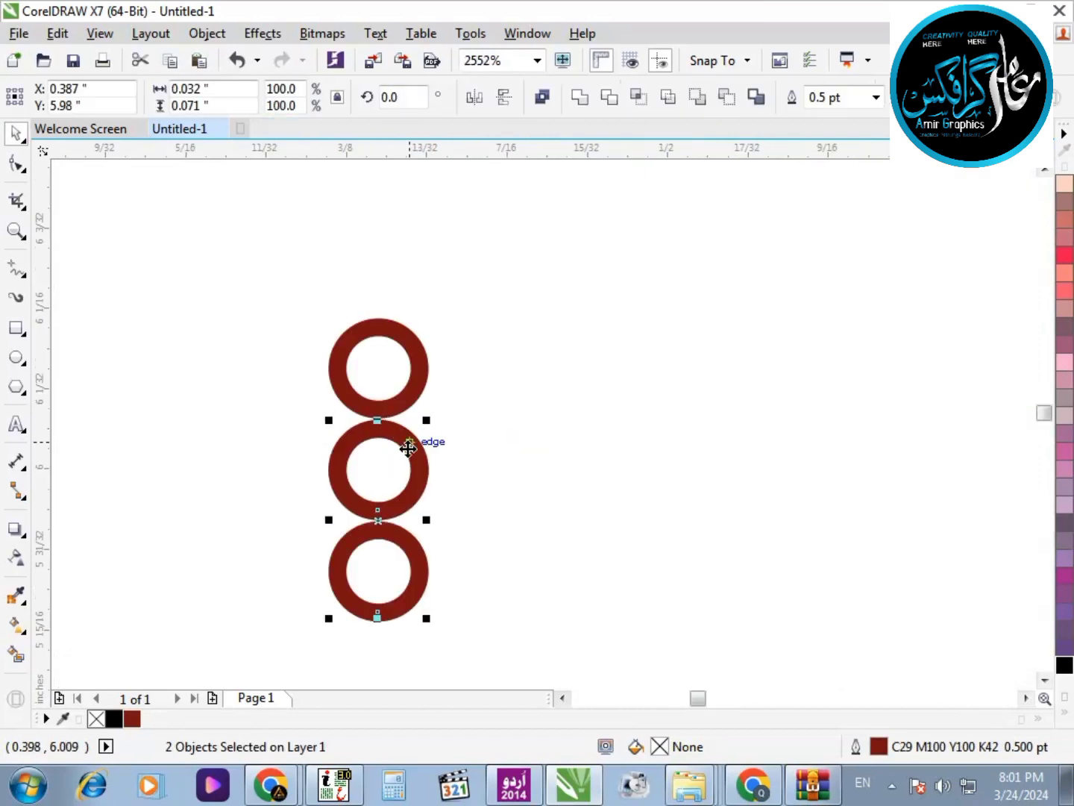
pyautogui.click(433, 467)
pyautogui.moveTo(423, 469); pyautogui.dragTo(515, 473)
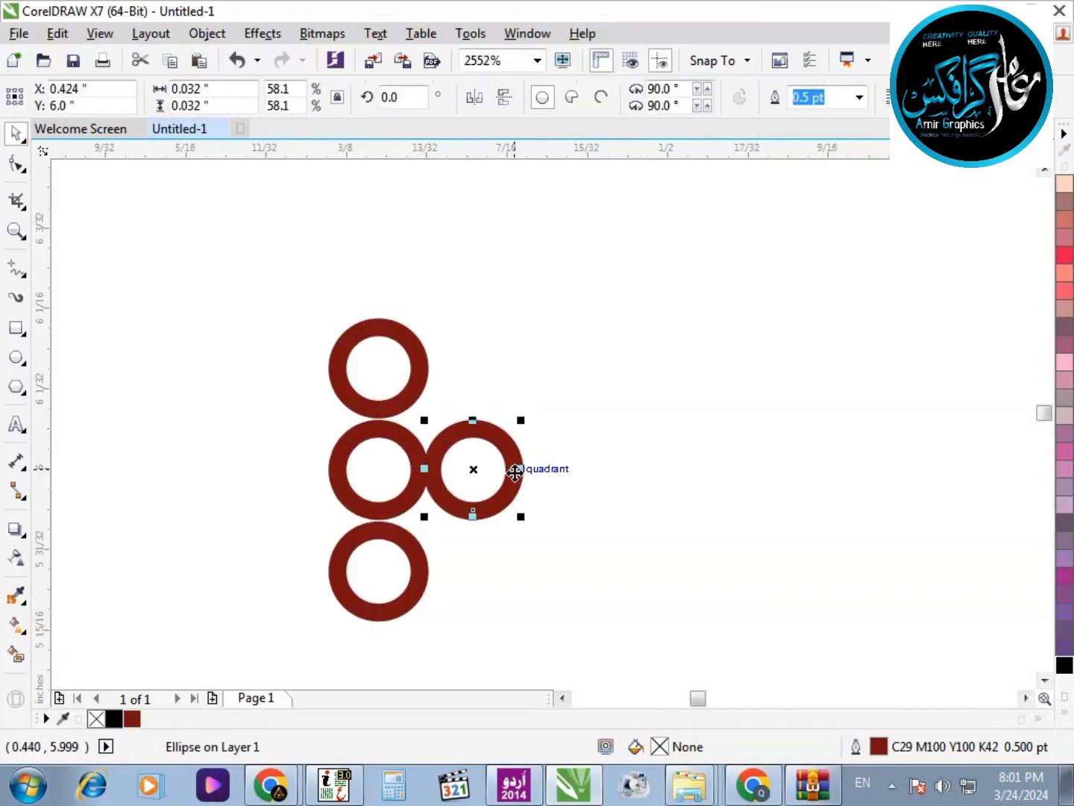
pyautogui.hotkey('ctrl', 'z')
# Step: Add a fourth copy of the circle at the lower end of the column
pyautogui.click(506, 468)
pyautogui.moveTo(430, 457); pyautogui.dragTo(434, 656)
pyautogui.rightClick(435, 657)
pyautogui.click(484, 513)
pyautogui.scroll(-1, 484, 452)
# Step: Duplicate the column of four circles rightward three times to build a four-by-four grid
pyautogui.moveTo(369, 362); pyautogui.dragTo(497, 597)
pyautogui.press('F2')
pyautogui.moveTo(326, 377); pyautogui.dragTo(735, 502)
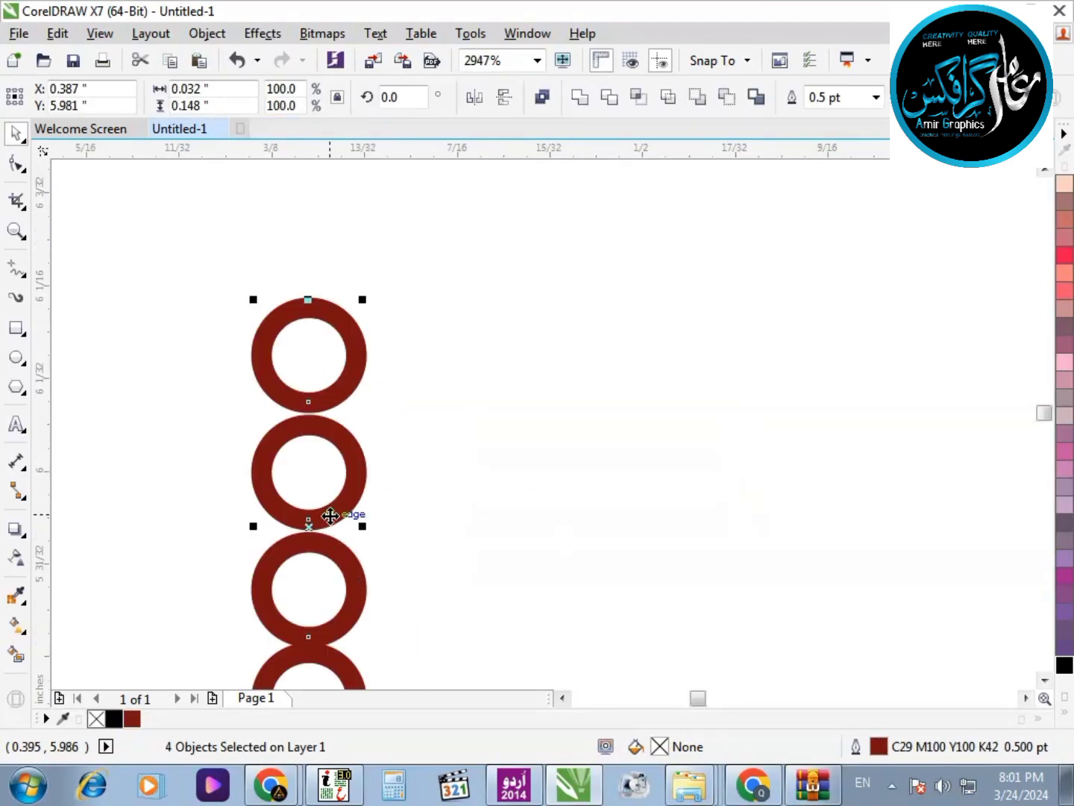
pyautogui.moveTo(325, 519); pyautogui.dragTo(420, 520)
pyautogui.scroll(-1, 426, 515)
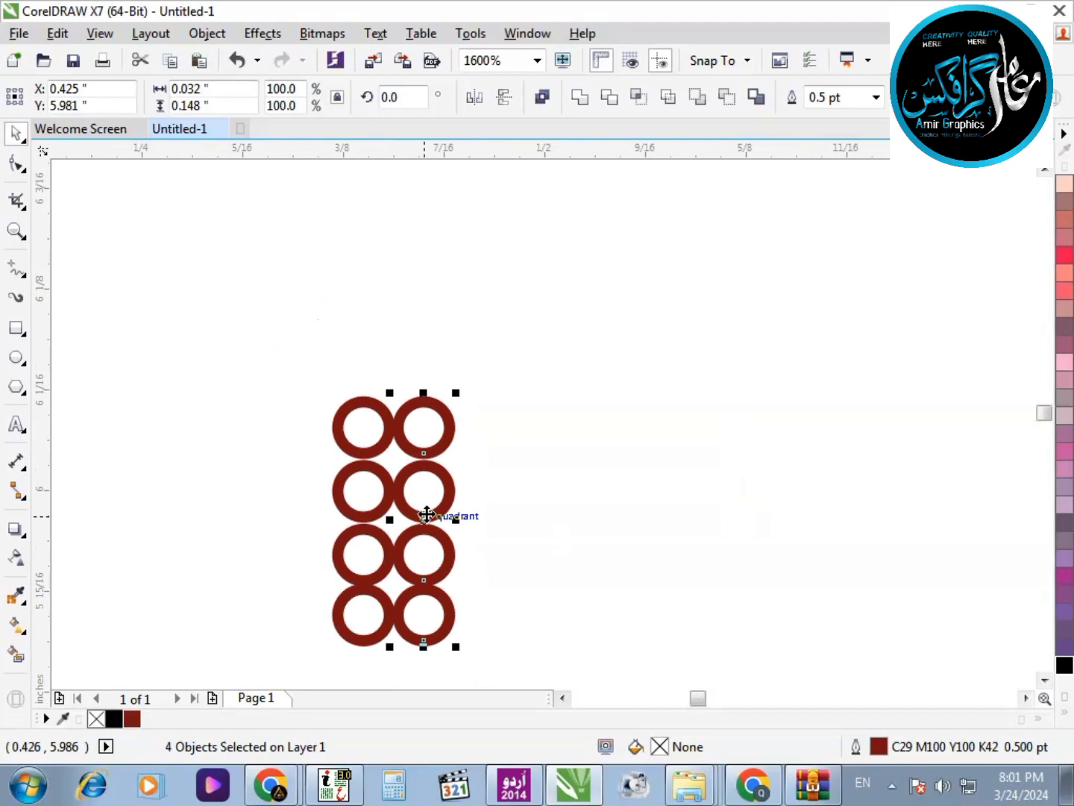
pyautogui.hotkey('ctrl', 'd')
pyautogui.hotkey('ctrl', 'd')
# Step: Move the whole circle grid onto the banner's left side, just below the upper-left toppings
pyautogui.scroll(-1, 406, 476)
pyautogui.moveTo(328, 395); pyautogui.dragTo(628, 636)
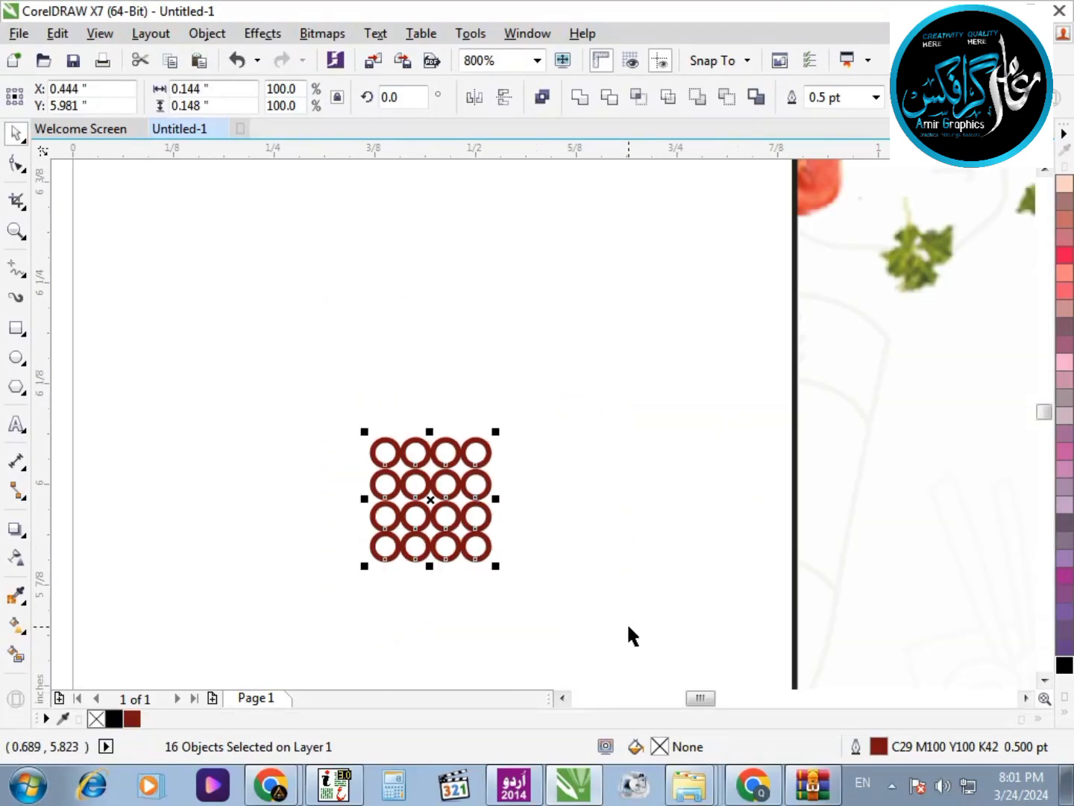
pyautogui.scroll(-1, 505, 556)
pyautogui.moveTo(469, 517); pyautogui.dragTo(700, 511)
pyautogui.press('F2')
pyautogui.moveTo(475, 438); pyautogui.dragTo(1052, 668)
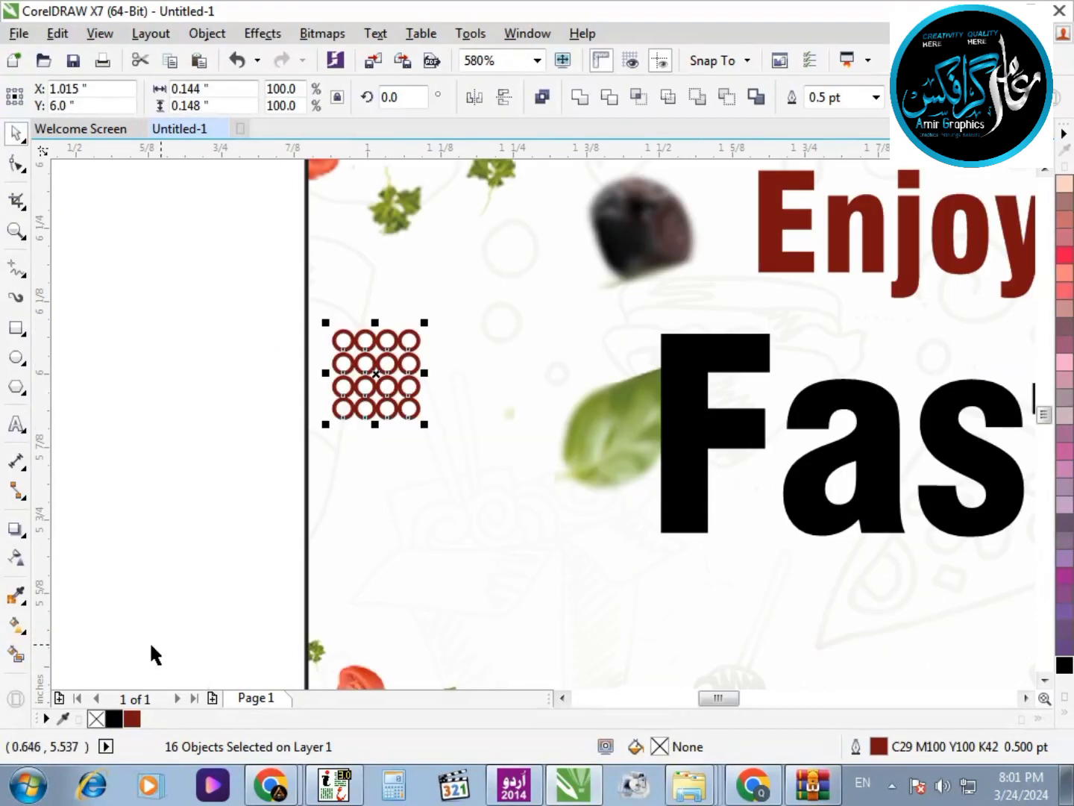
# Step: Change the circle grid's outline colour to 10% black
pyautogui.click(1065, 715)
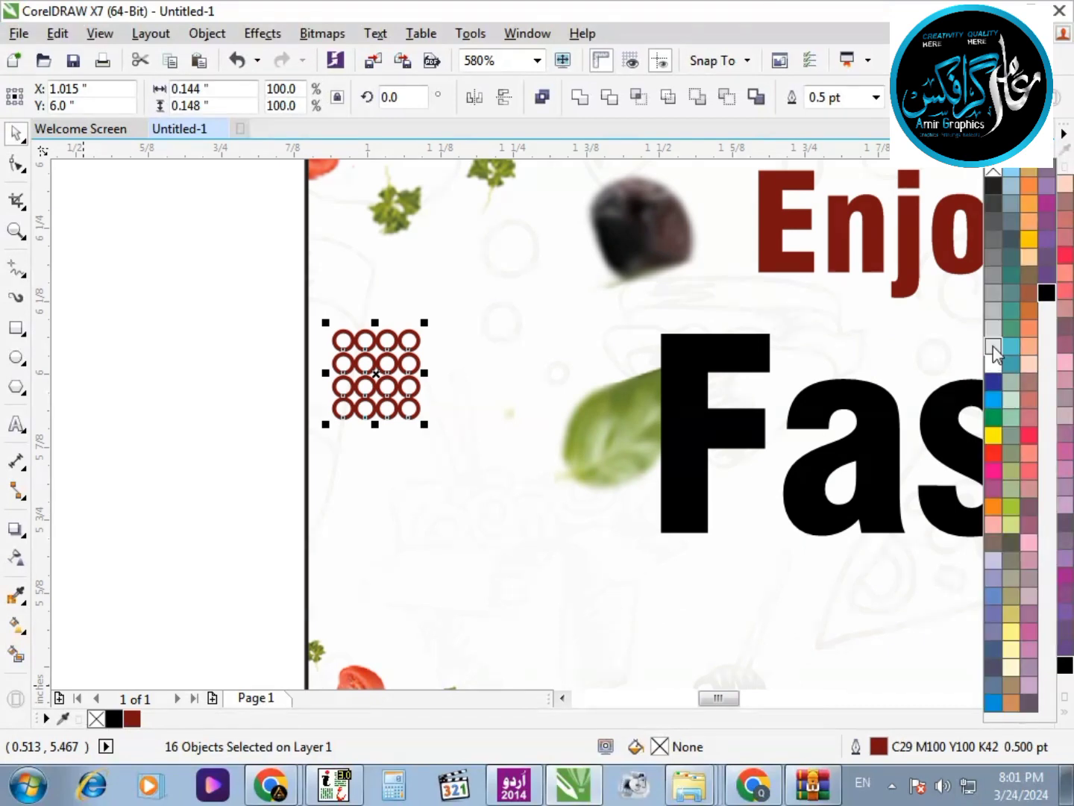
pyautogui.rightClick(993, 347)
pyautogui.scroll(-3, 207, 388)
pyautogui.click(134, 334)
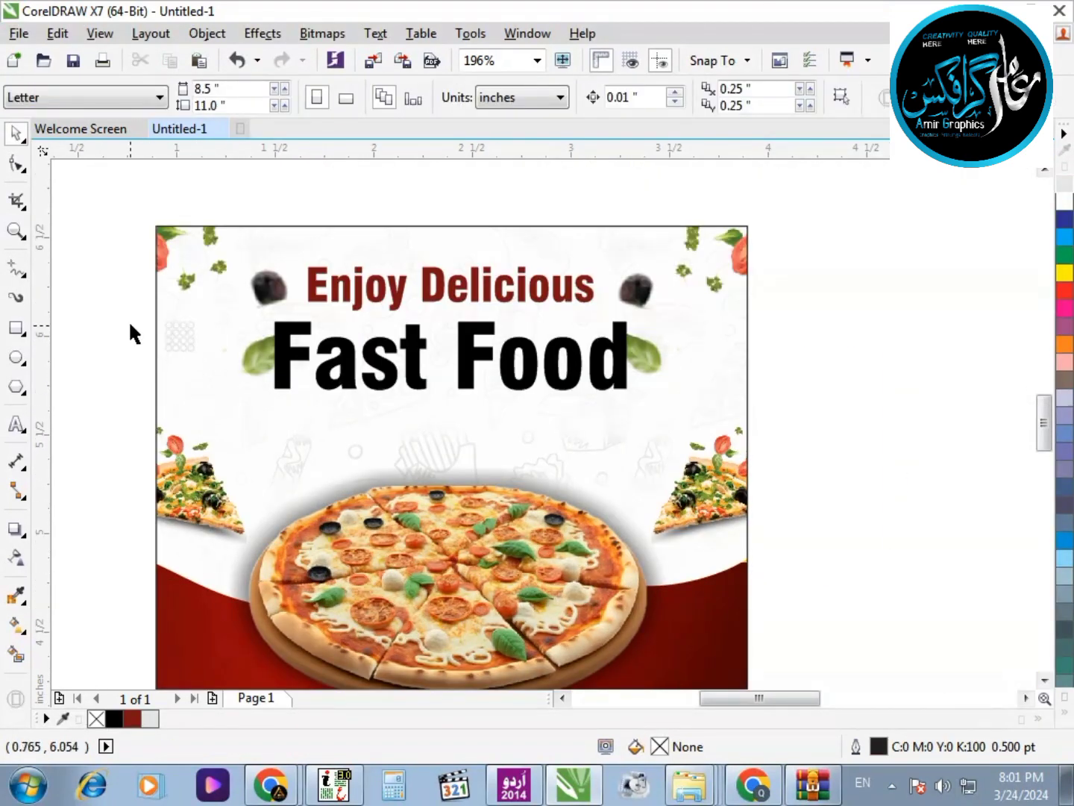
# Step: Place a copy of the circle grid on the left part of the red wave and give it a white outline
pyautogui.moveTo(179, 339); pyautogui.dragTo(212, 560)
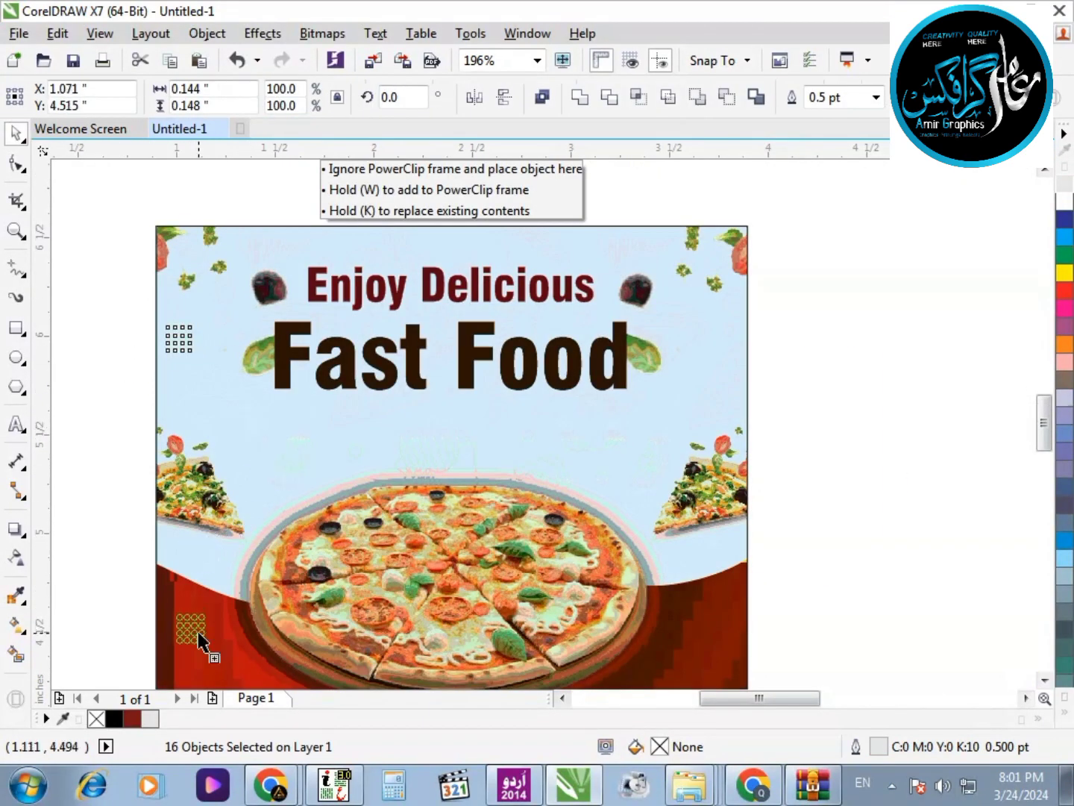
pyautogui.moveTo(200, 640); pyautogui.dragTo(201, 640)
pyautogui.scroll(4, 282, 632)
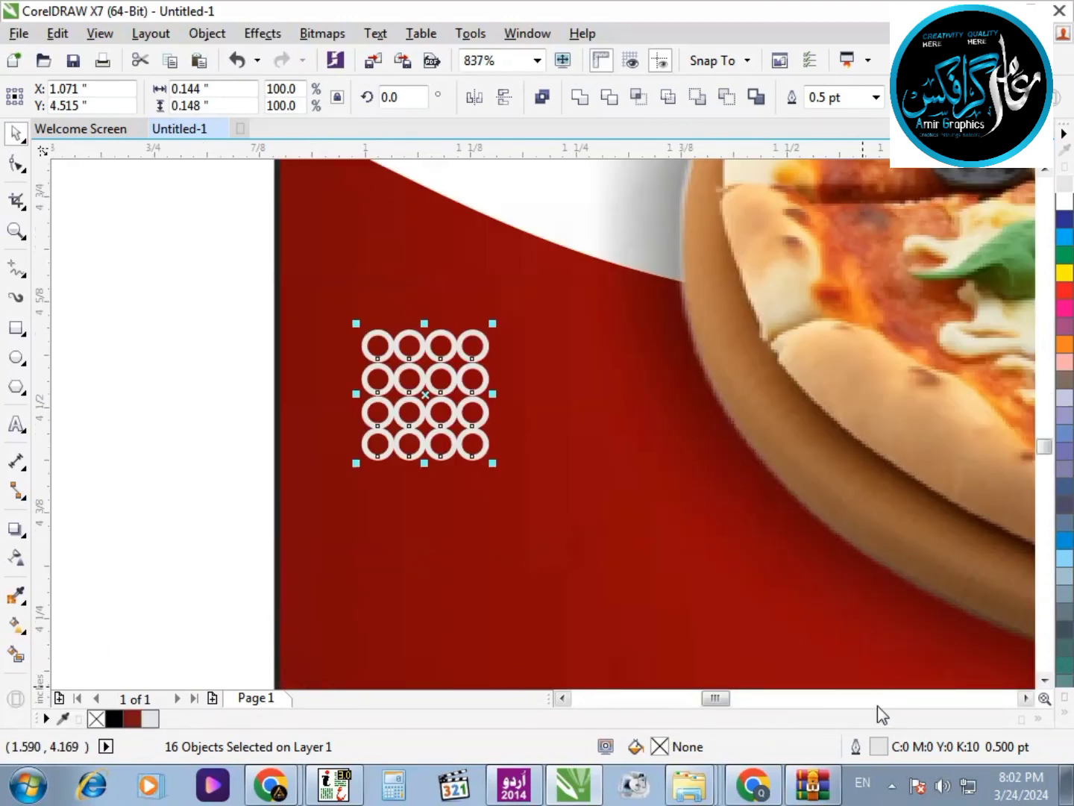
pyautogui.click(1039, 719)
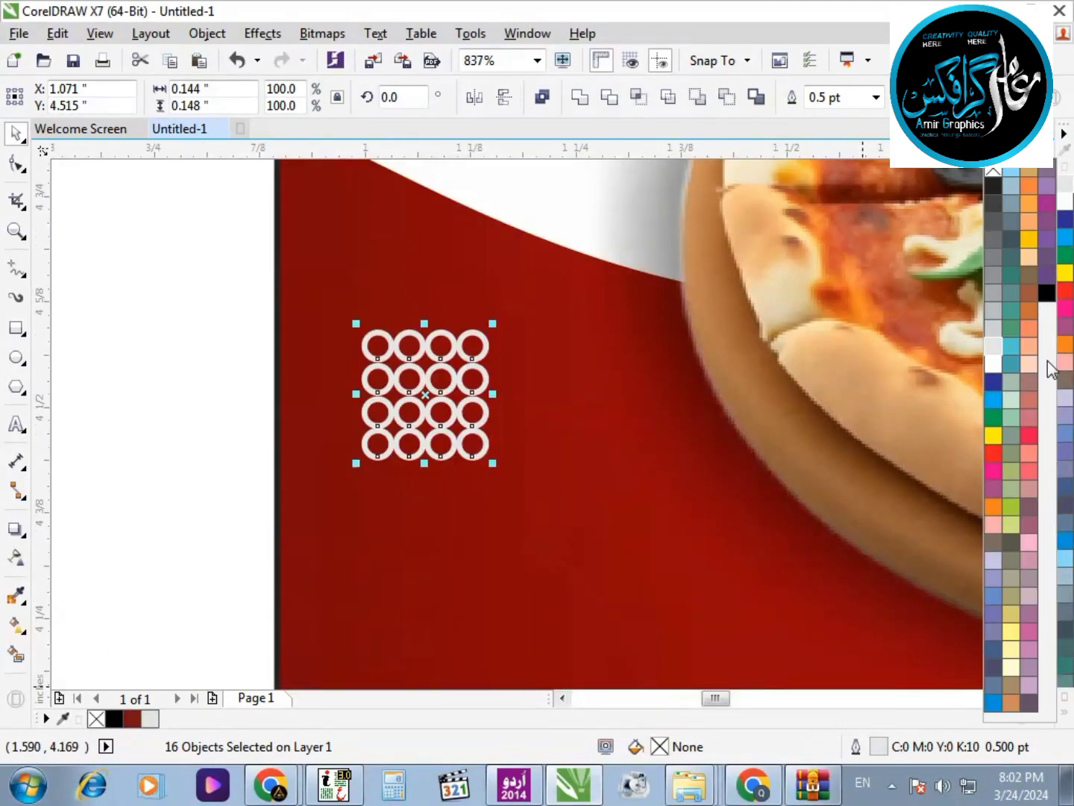
pyautogui.click(996, 364)
# Step: Resize the white circle grid and position it close to the banner's left edge, just below the wave's curve
pyautogui.moveTo(212, 292); pyautogui.dragTo(606, 507)
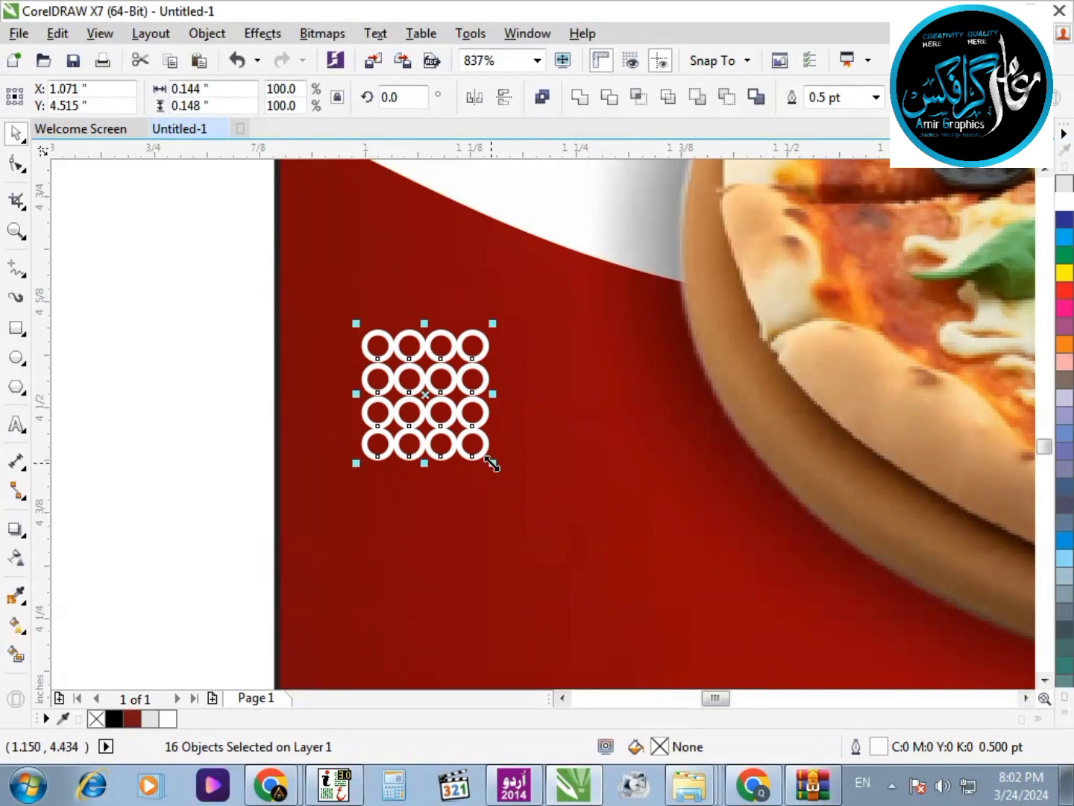
pyautogui.moveTo(493, 465); pyautogui.dragTo(351, 342)
pyautogui.click(207, 375)
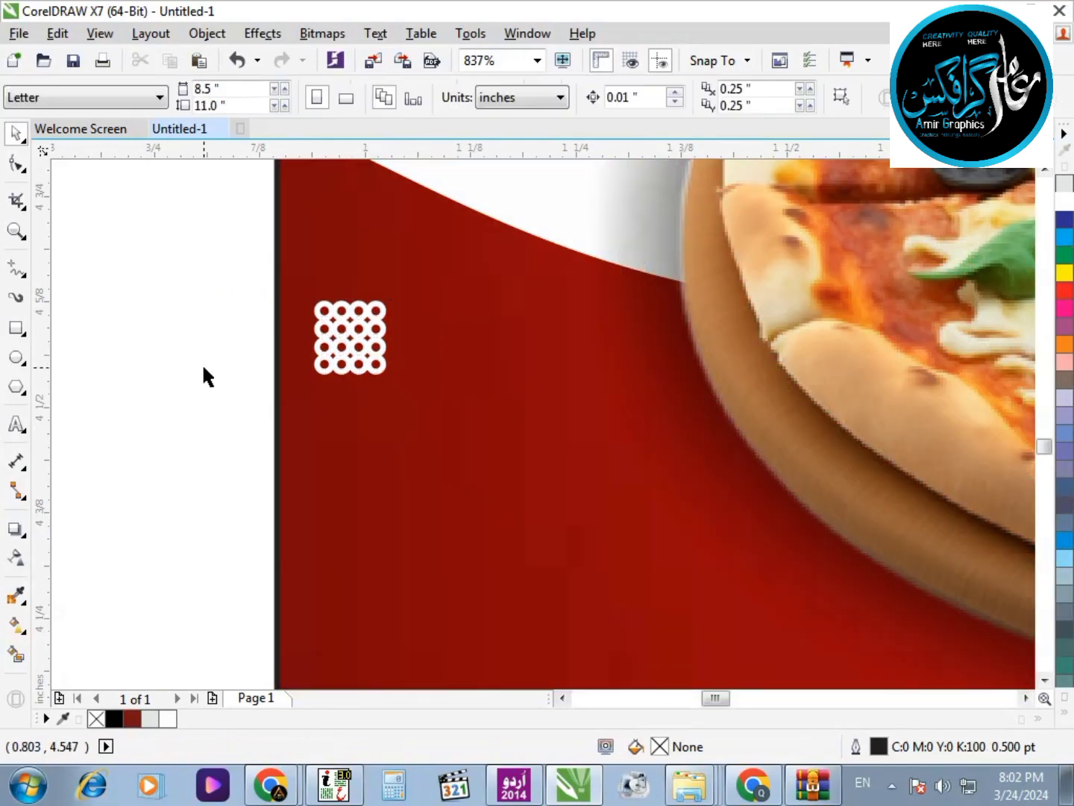
pyautogui.scroll(-4, 521, 429)
pyautogui.moveTo(447, 373); pyautogui.dragTo(483, 410)
pyautogui.click(318, 429)
# Step: Draw a circle about 0.048 inches across below the banner's lower-left corner and fill it white
pyautogui.scroll(-1, 319, 429)
pyautogui.press('F2')
pyautogui.moveTo(290, 552); pyautogui.dragTo(786, 332)
pyautogui.click(832, 371)
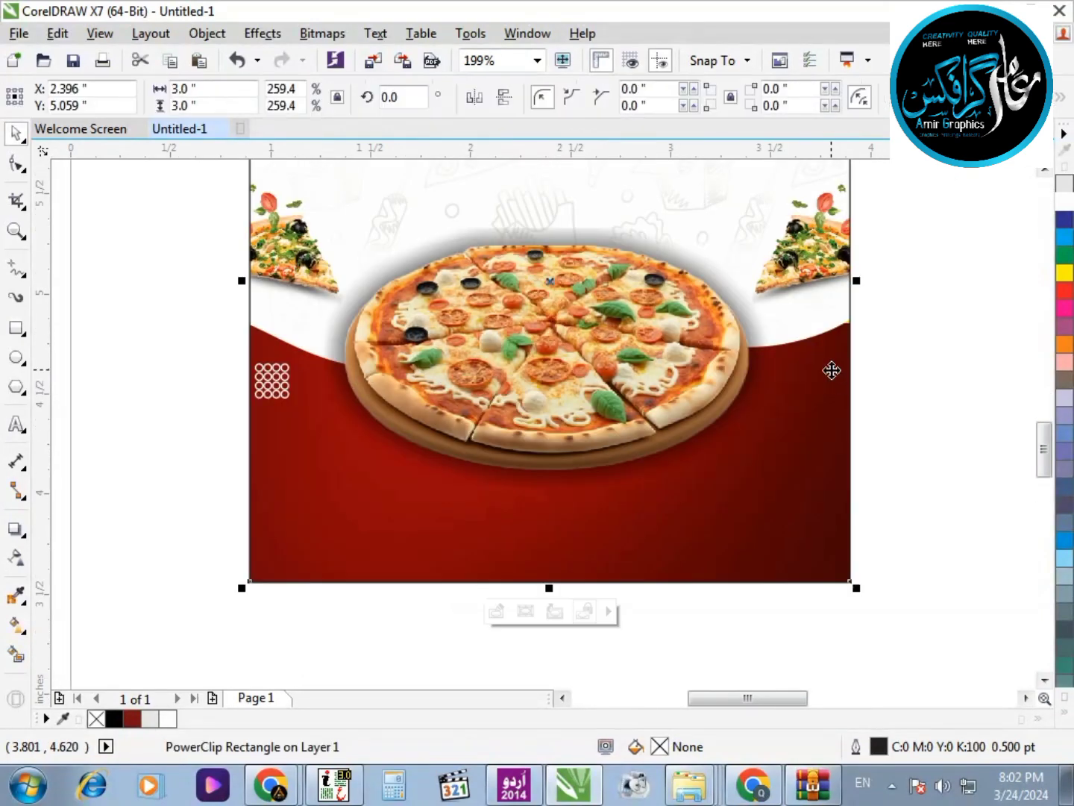
pyautogui.click(883, 447)
pyautogui.click(225, 467)
pyautogui.click(17, 357)
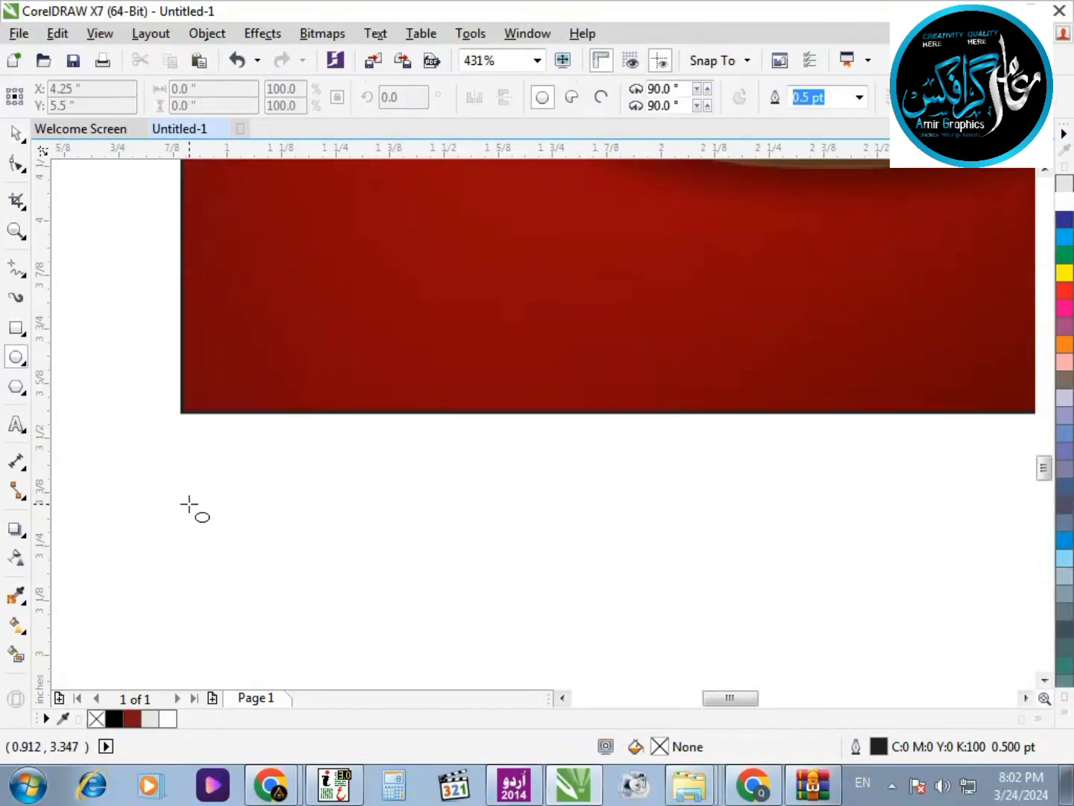
pyautogui.moveTo(179, 496); pyautogui.dragTo(198, 514)
pyautogui.click(162, 716)
pyautogui.press('F2')
# Step: Duplicate the small circle directly below itself and fill both circles with the dark red
pyautogui.moveTo(139, 439); pyautogui.dragTo(466, 609)
pyautogui.moveTo(198, 373); pyautogui.dragTo(205, 439)
pyautogui.moveTo(123, 557); pyautogui.dragTo(125, 557)
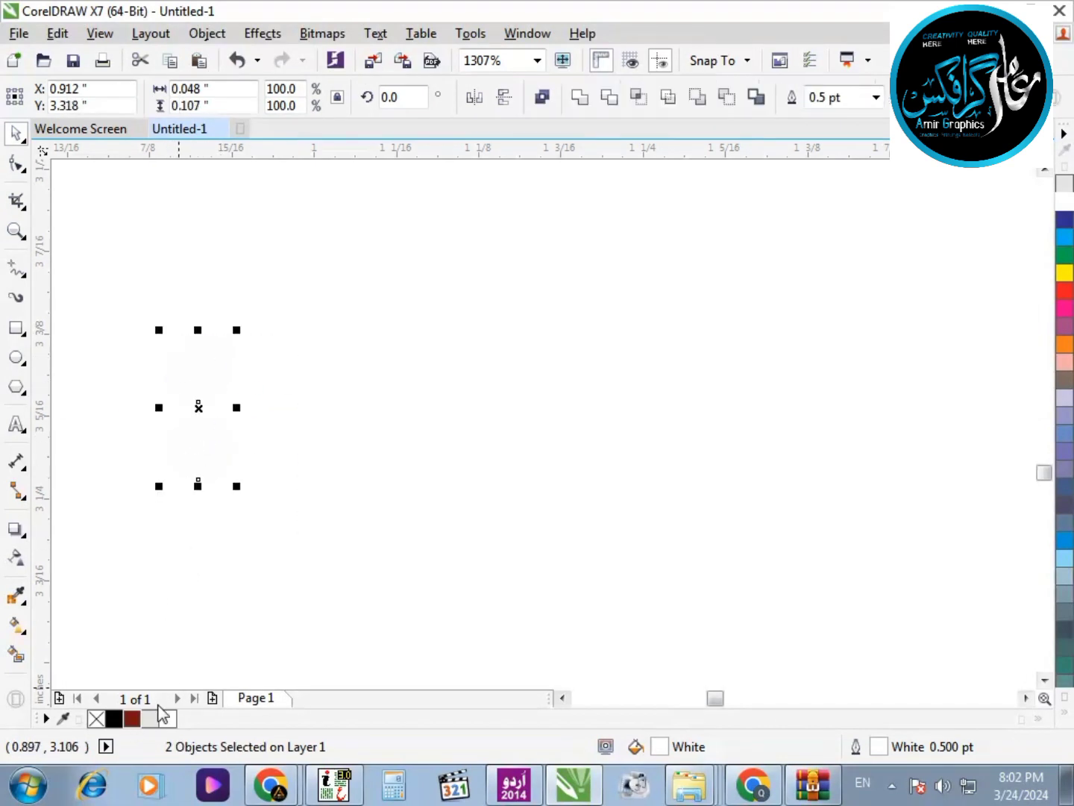
pyautogui.click(131, 718)
# Step: Continue duplicating the dark red circle downward to complete a column of five
pyautogui.moveTo(210, 453); pyautogui.dragTo(212, 528)
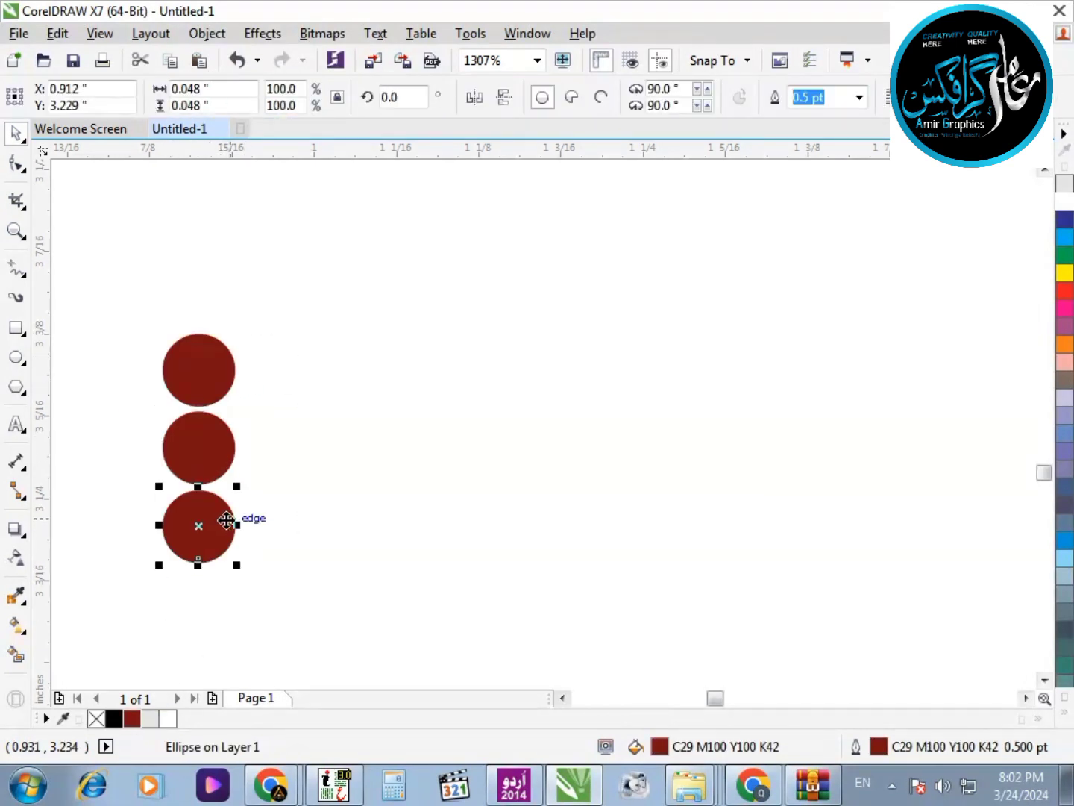
pyautogui.hotkey('ctrl', 'r')
pyautogui.hotkey('ctrl', 'r')
pyautogui.scroll(-1, 306, 384)
# Step: Duplicate the column of five circles rightward twice to build a three-by-five dot grid
pyautogui.moveTo(329, 299); pyautogui.dragTo(210, 609)
pyautogui.scroll(2, 255, 441)
pyautogui.moveTo(290, 387); pyautogui.dragTo(419, 372)
pyautogui.hotkey('ctrl', 'r')
pyautogui.scroll(-3, 619, 530)
# Step: Move the dot grid into the banner's lower-left corner and make it solid white with no outline
pyautogui.moveTo(388, 619); pyautogui.dragTo(550, 517)
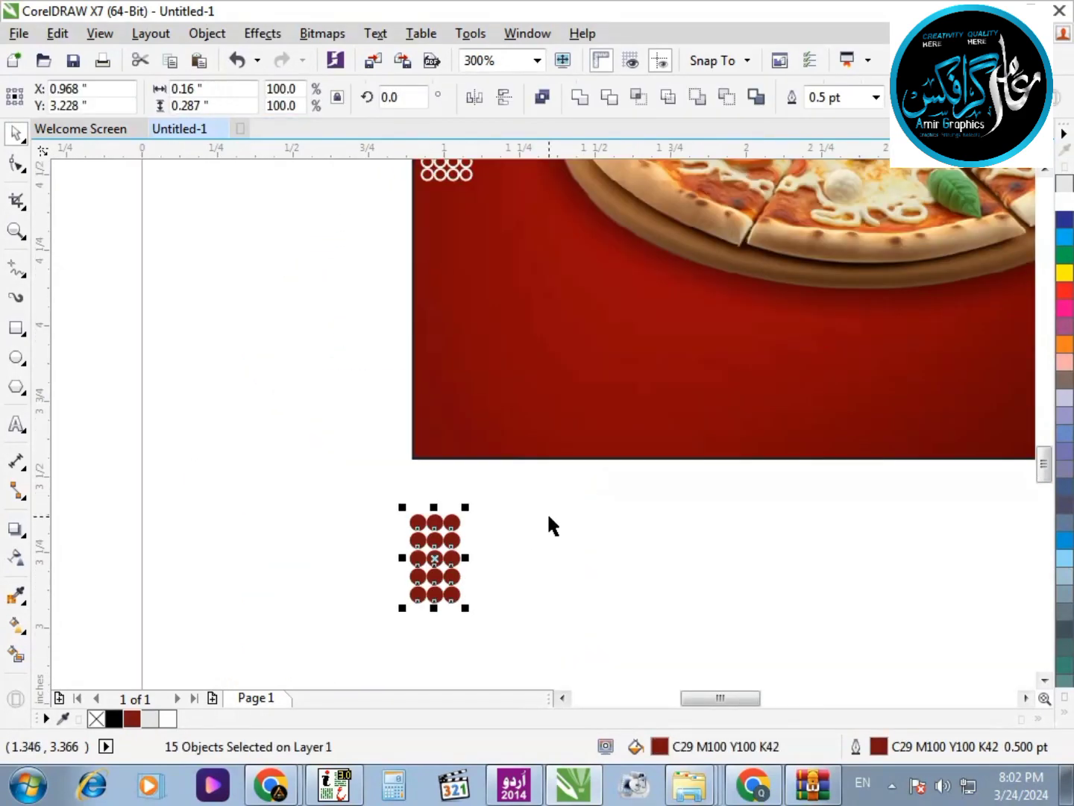
pyautogui.moveTo(435, 558); pyautogui.dragTo(459, 399)
pyautogui.rightClick(96, 719)
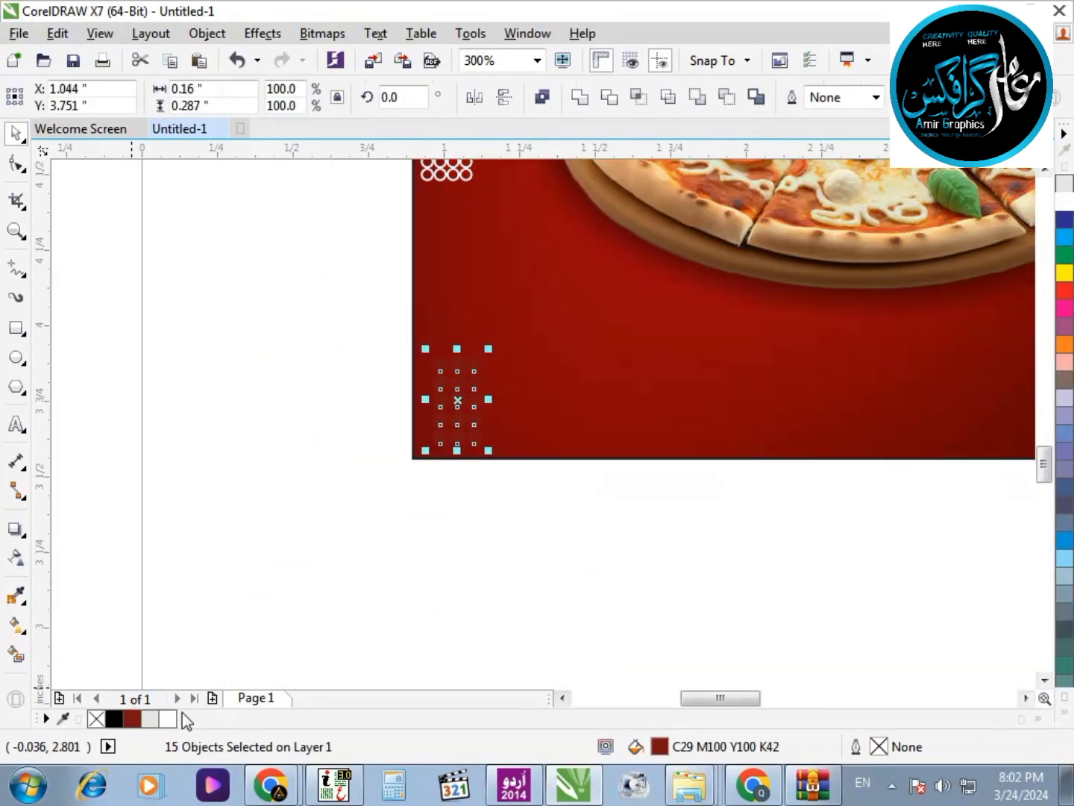
pyautogui.click(169, 718)
pyautogui.moveTo(310, 570); pyautogui.dragTo(525, 326)
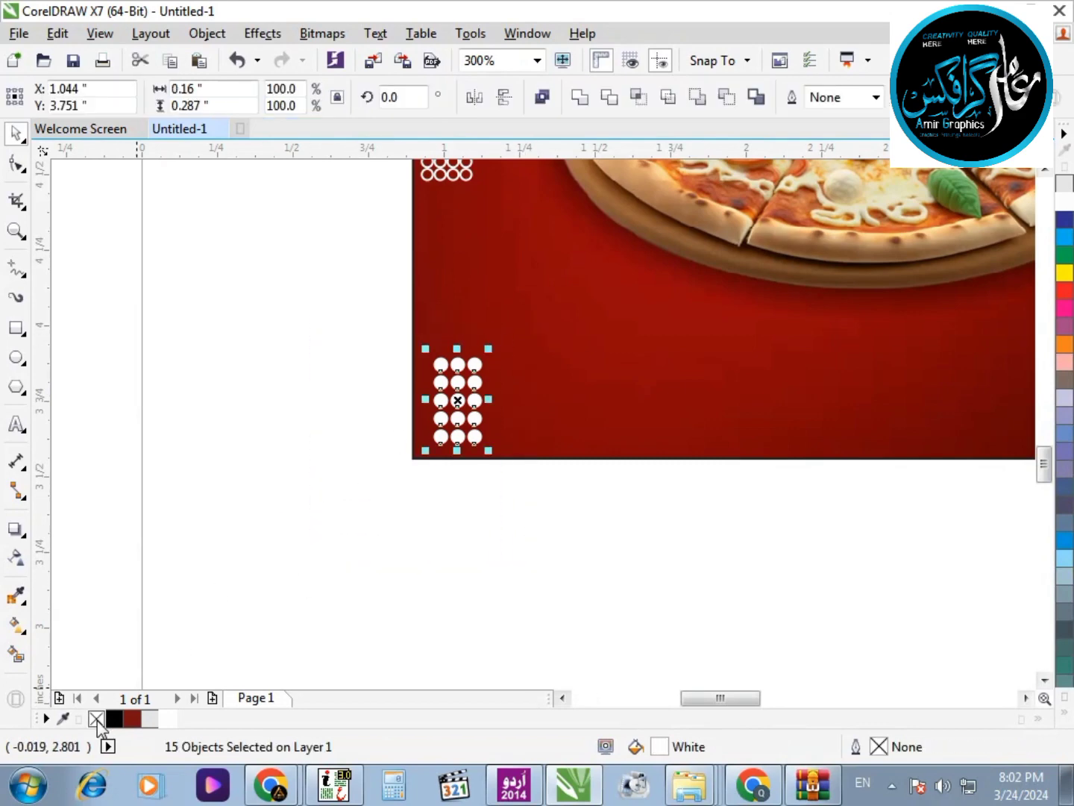
# Step: Place a copy of the white dot grid on the red wave near the banner's right edge, beside the pizza
pyautogui.scroll(-2, 175, 398)
pyautogui.scroll(1, 312, 401)
pyautogui.moveTo(280, 407); pyautogui.dragTo(837, 266)
pyautogui.rightClick(837, 267)
pyautogui.click(888, 375)
pyautogui.scroll(-1, 890, 380)
pyautogui.press('F2')
pyautogui.moveTo(908, 481); pyautogui.dragTo(316, 194)
pyautogui.press('F4')
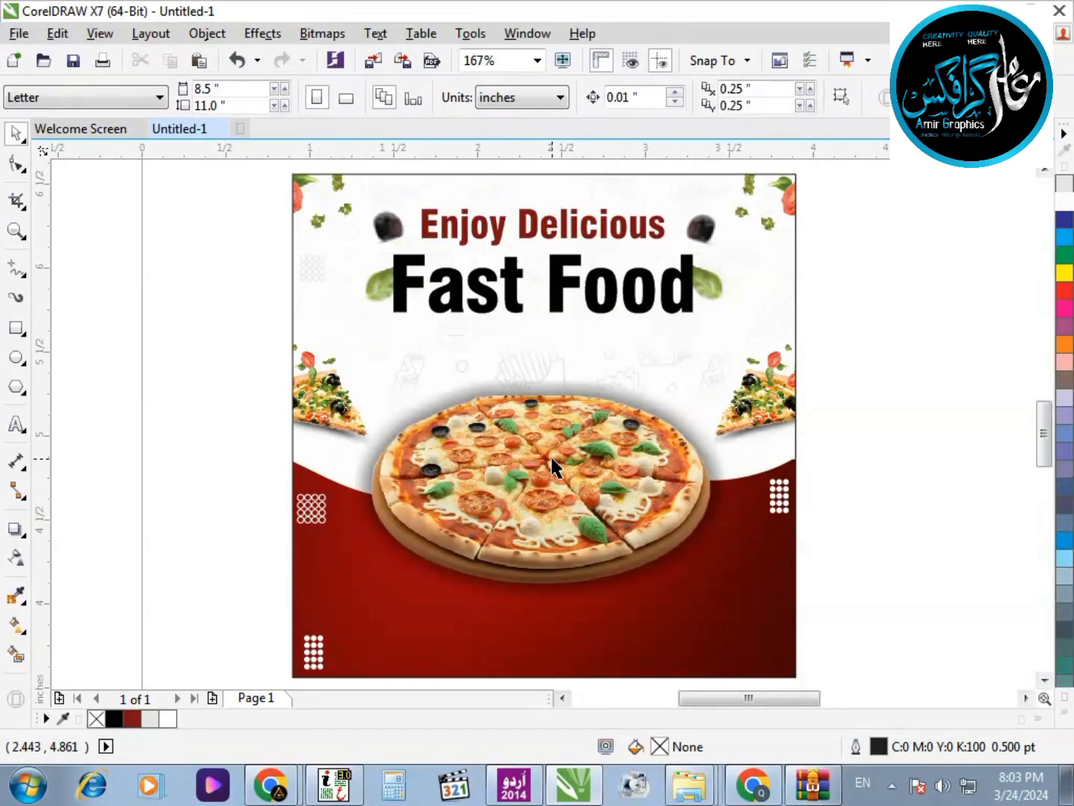
pyautogui.scroll(-1, 550, 381)
pyautogui.press('F2')
pyautogui.moveTo(470, 419); pyautogui.dragTo(635, 675)
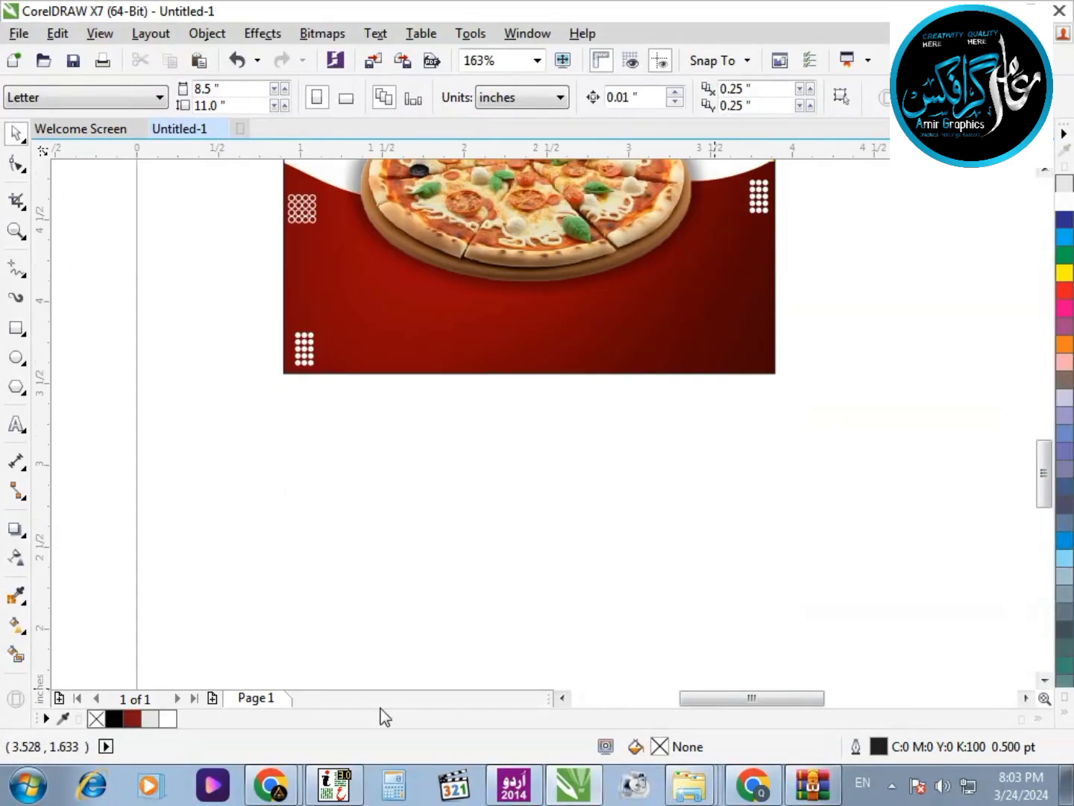
# Step: Switch to Chrome and search Google for "arrow icon"
pyautogui.click(770, 795)
pyautogui.click(620, 59)
pyautogui.write('a')
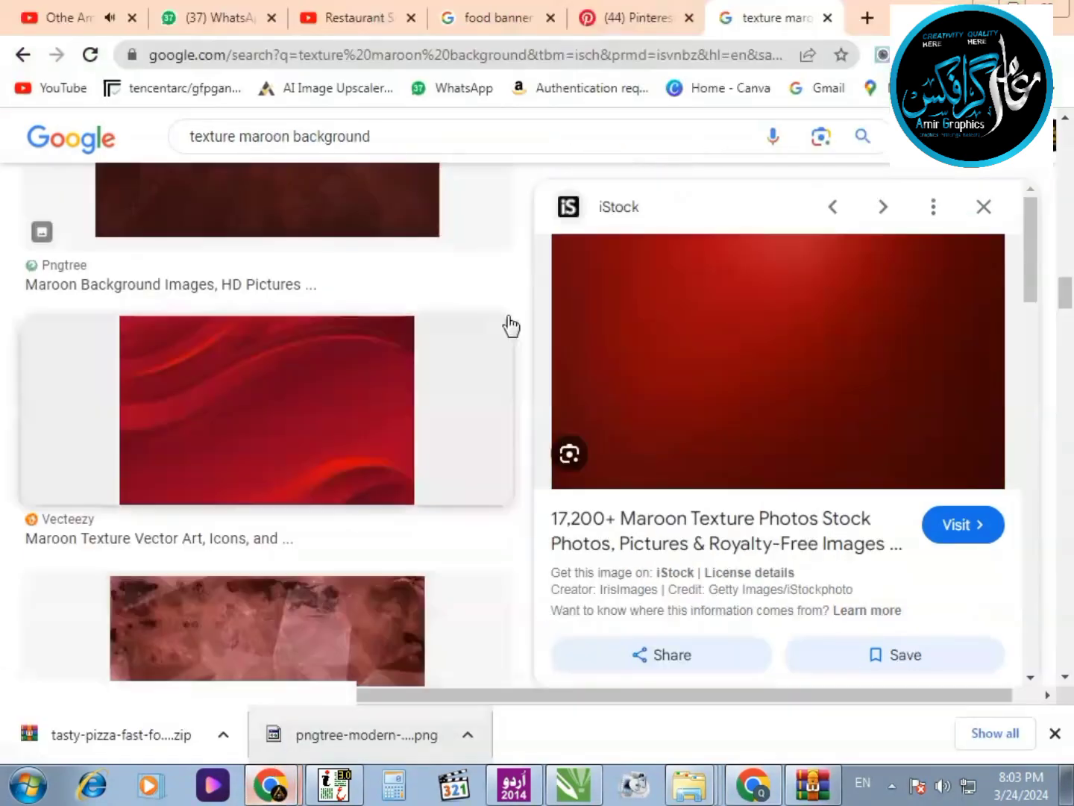
pyautogui.click(588, 54)
pyautogui.write('arrow icon')
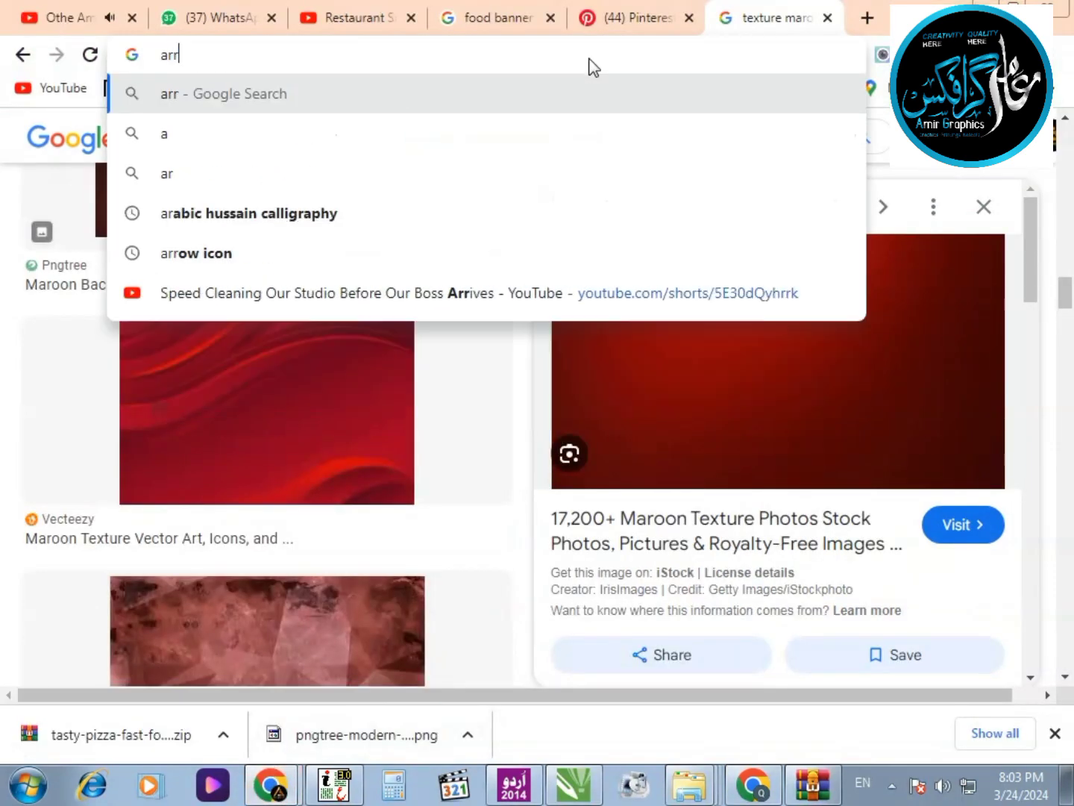
pyautogui.press('Return')
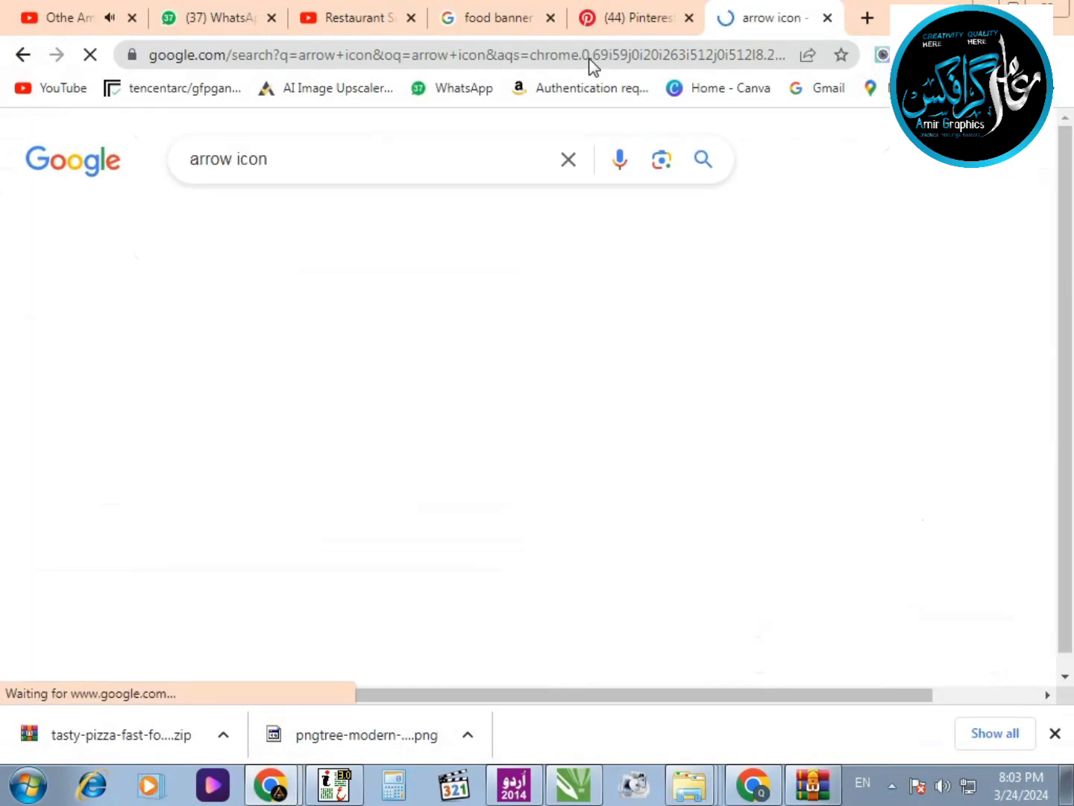
# Step: Browse Google's image results for arrow icons and copy the curved hand-drawn arrow image from Pngtree
pyautogui.scroll(-5, 427, 336)
pyautogui.scroll(4, 267, 218)
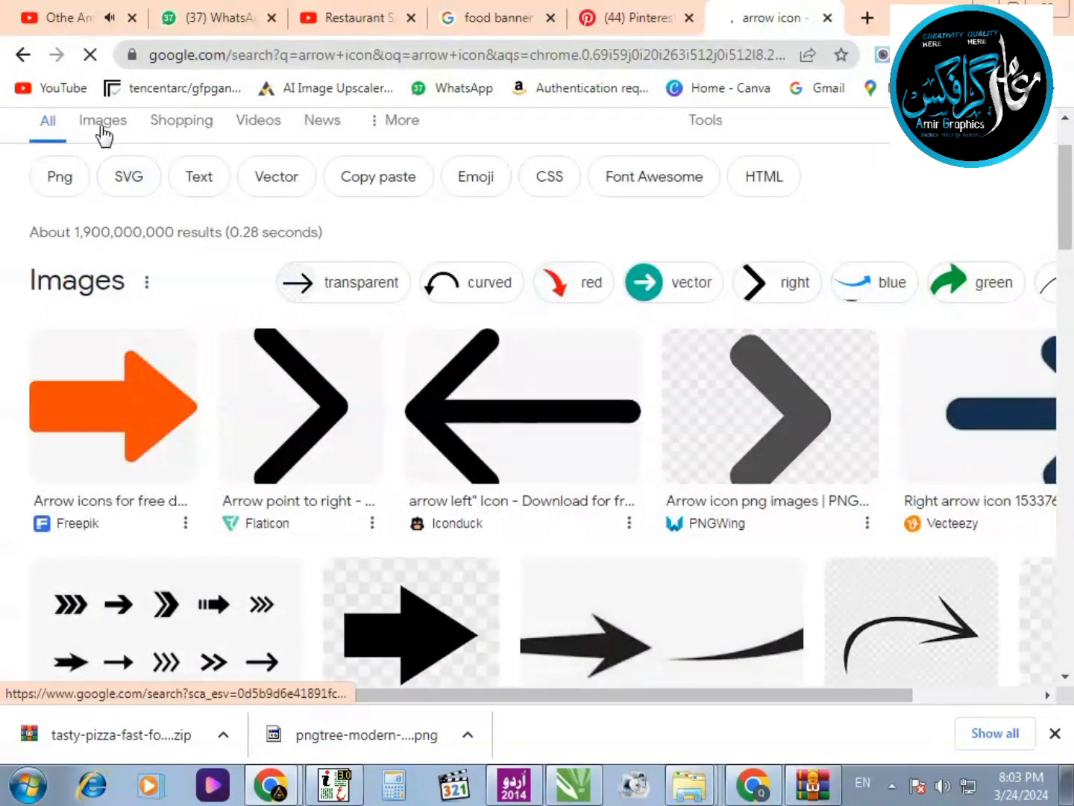
pyautogui.click(117, 144)
pyautogui.scroll(-8, 518, 391)
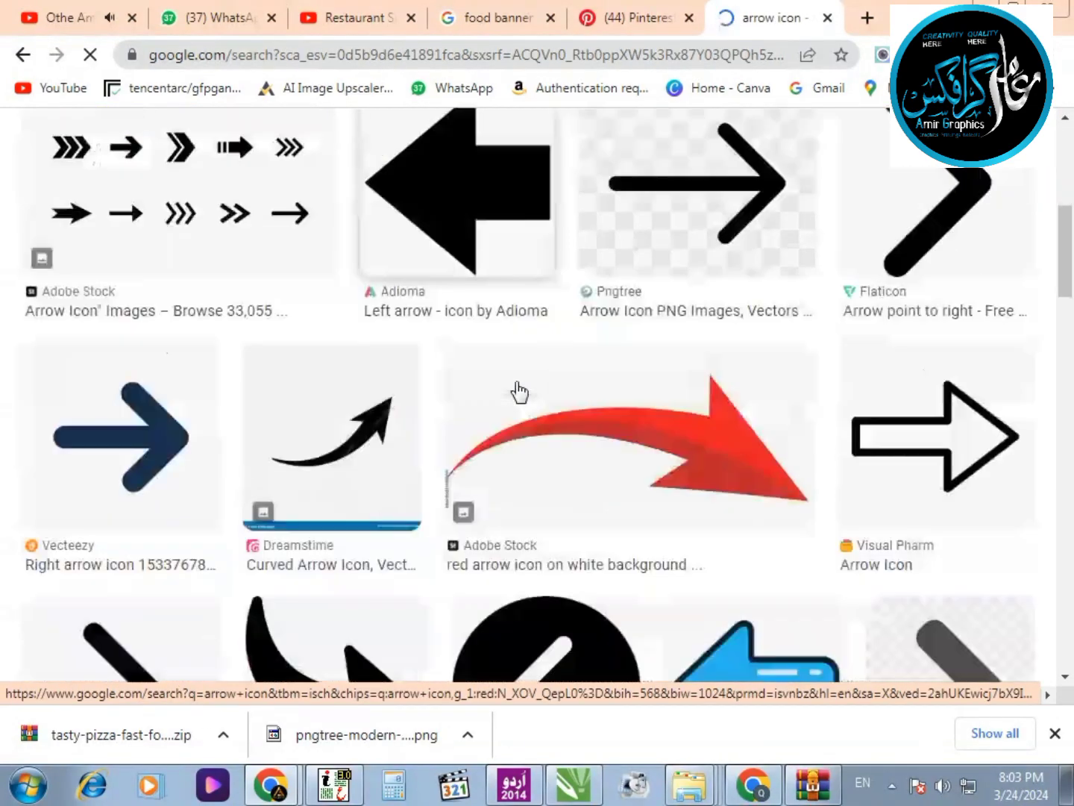
pyautogui.scroll(-8, 517, 391)
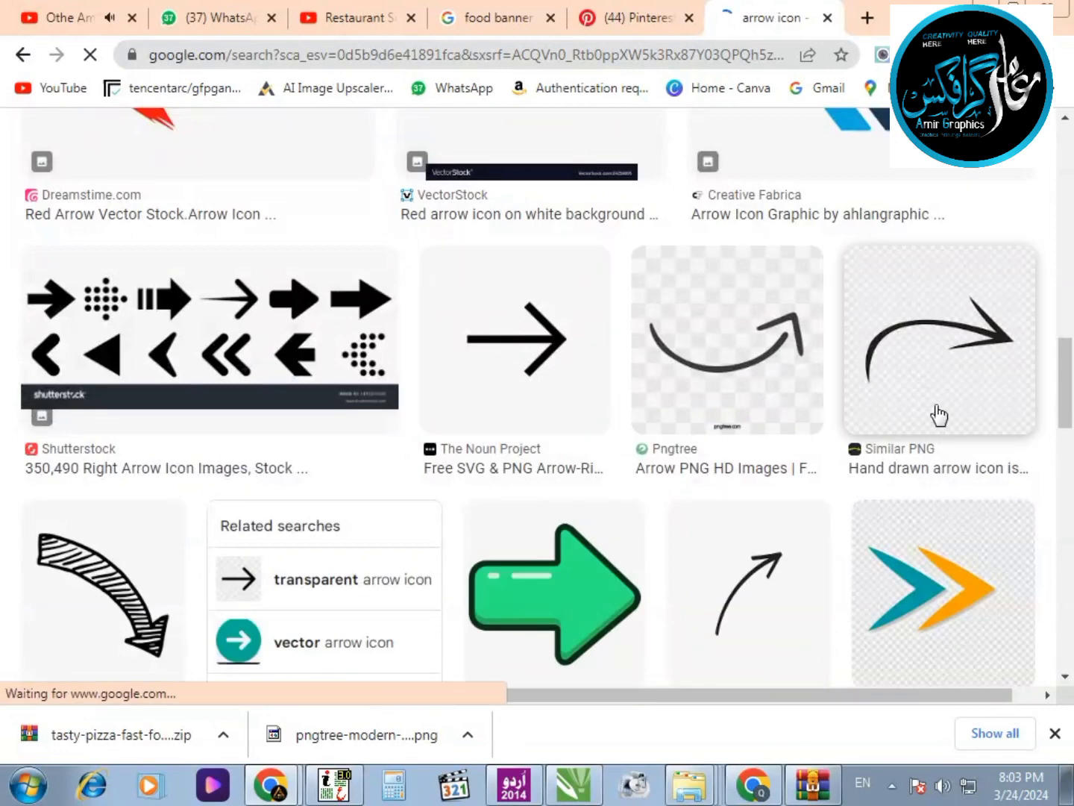
pyautogui.click(753, 367)
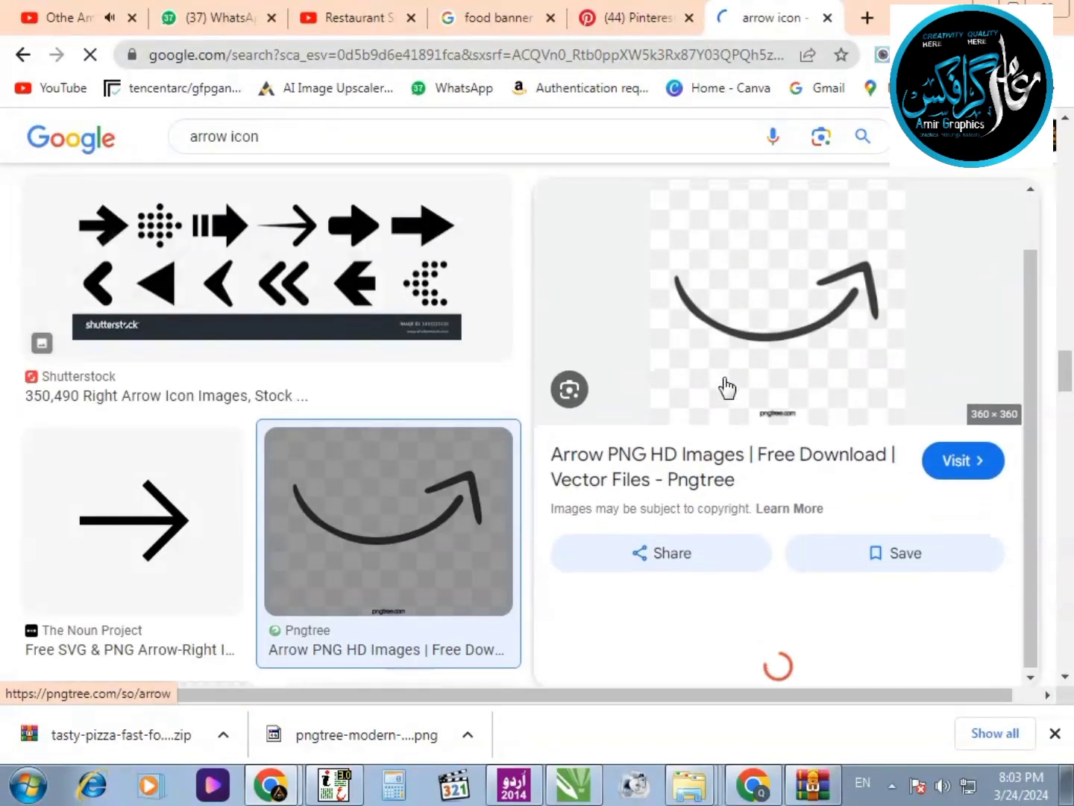
pyautogui.rightClick(751, 343)
pyautogui.click(799, 608)
pyautogui.scroll(-5, 798, 635)
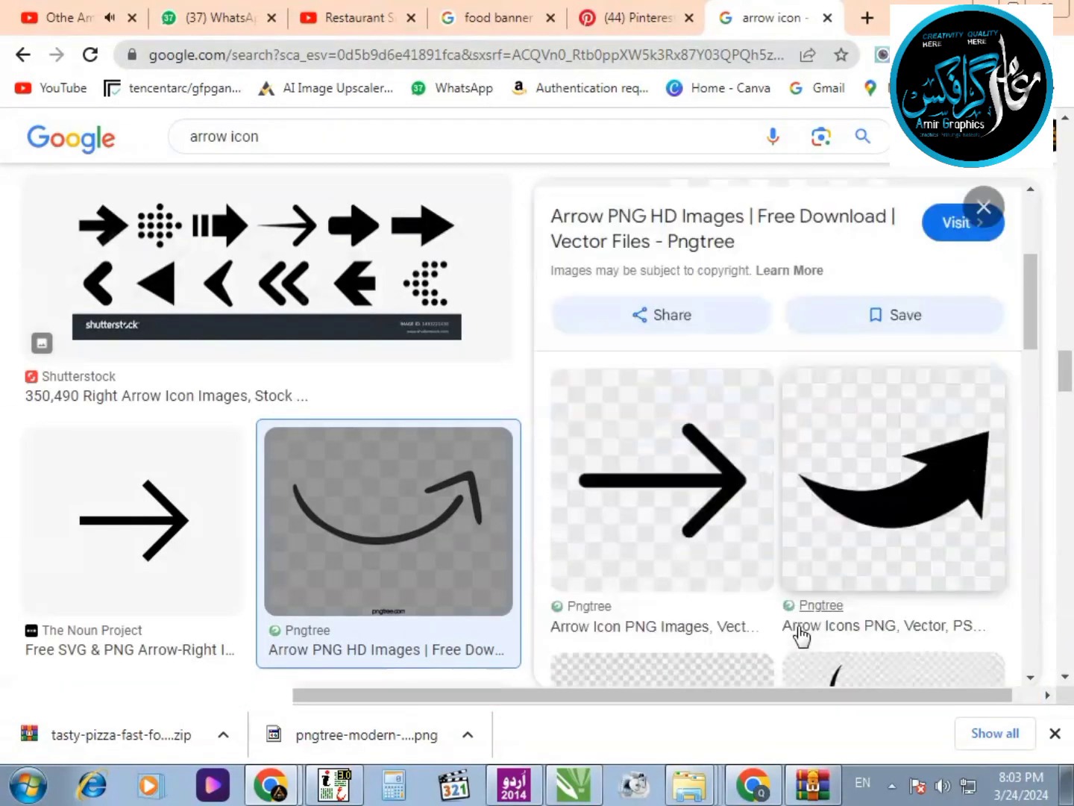
pyautogui.click(921, 380)
# Step: Switch to CorelDRAW, paste the copied arrow image and move it to the banner's lower-right corner, partly overlapping it
pyautogui.click(573, 784)
pyautogui.rightClick(520, 349)
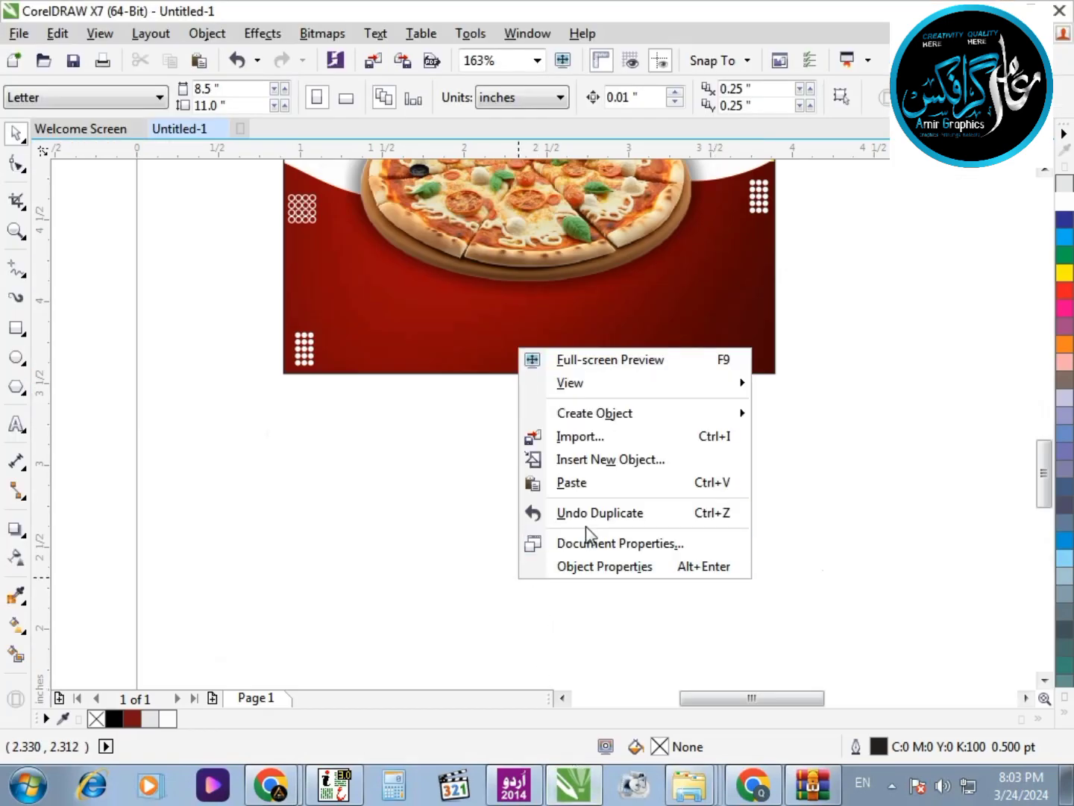
pyautogui.click(596, 482)
pyautogui.moveTo(415, 472); pyautogui.dragTo(660, 243)
pyautogui.moveTo(758, 212); pyautogui.dragTo(679, 597)
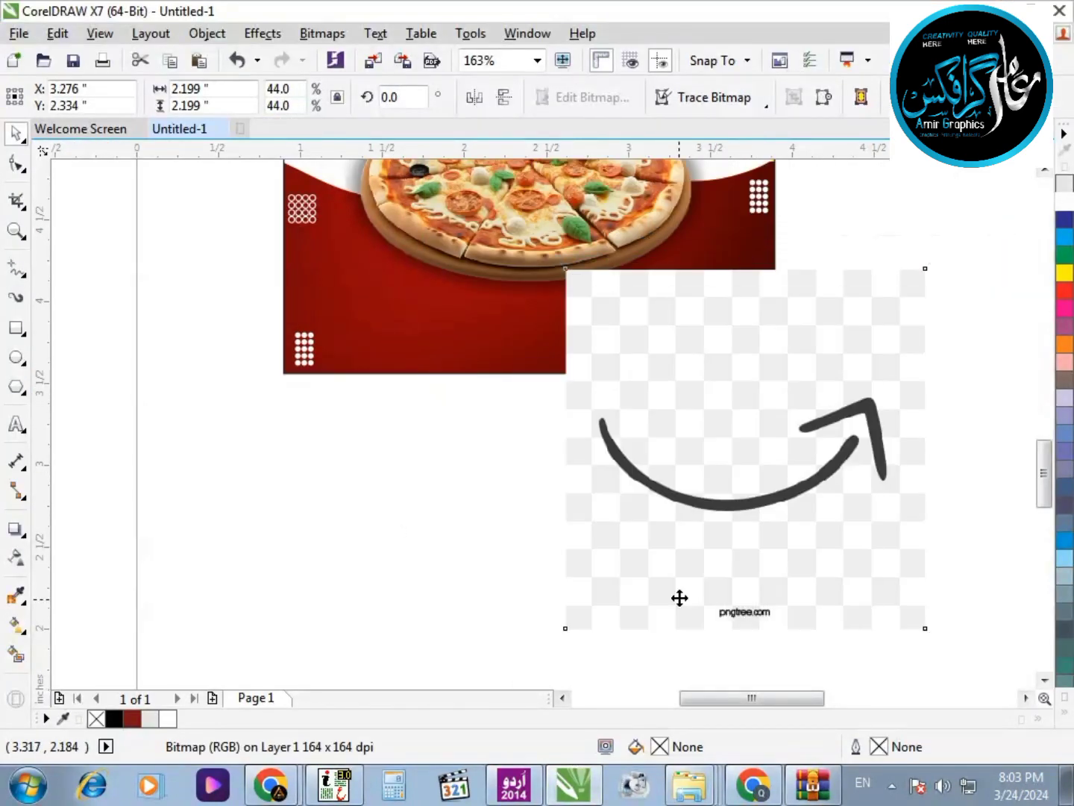
# Step: Trace the pasted arrow bitmap into vector shapes, move the traced result aside and delete the original bitmap
pyautogui.click(705, 97)
pyautogui.click(675, 120)
pyautogui.scroll(-2, 781, 433)
pyautogui.moveTo(736, 520)
pyautogui.mouseDown()
pyautogui.moveTo(952, 519)
pyautogui.moveTo(877, 515)
pyautogui.mouseUp()
pyautogui.click(746, 516)
pyautogui.press('Delete')
# Step: Delete the traced watermark and grey background pieces so that only the arrow shapes are left
pyautogui.click(769, 612)
pyautogui.click(907, 529)
pyautogui.press('Delete')
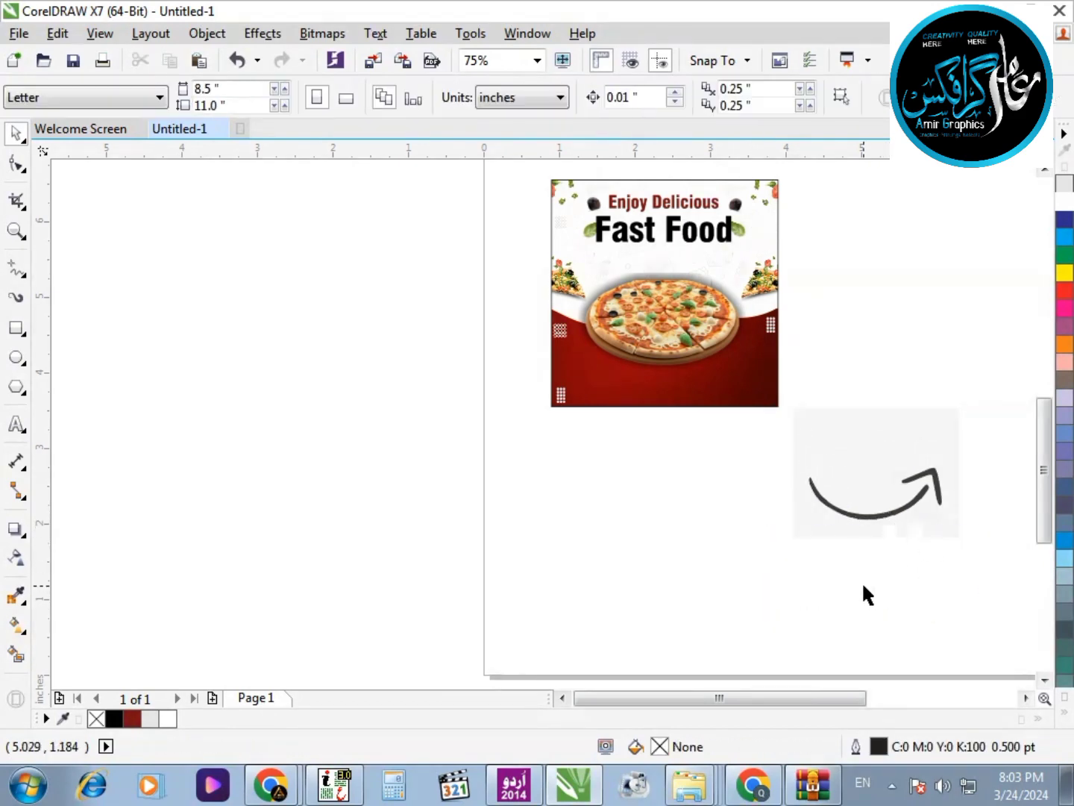
pyautogui.click(821, 522)
pyautogui.press('Delete')
pyautogui.click(862, 494)
pyautogui.press('Delete')
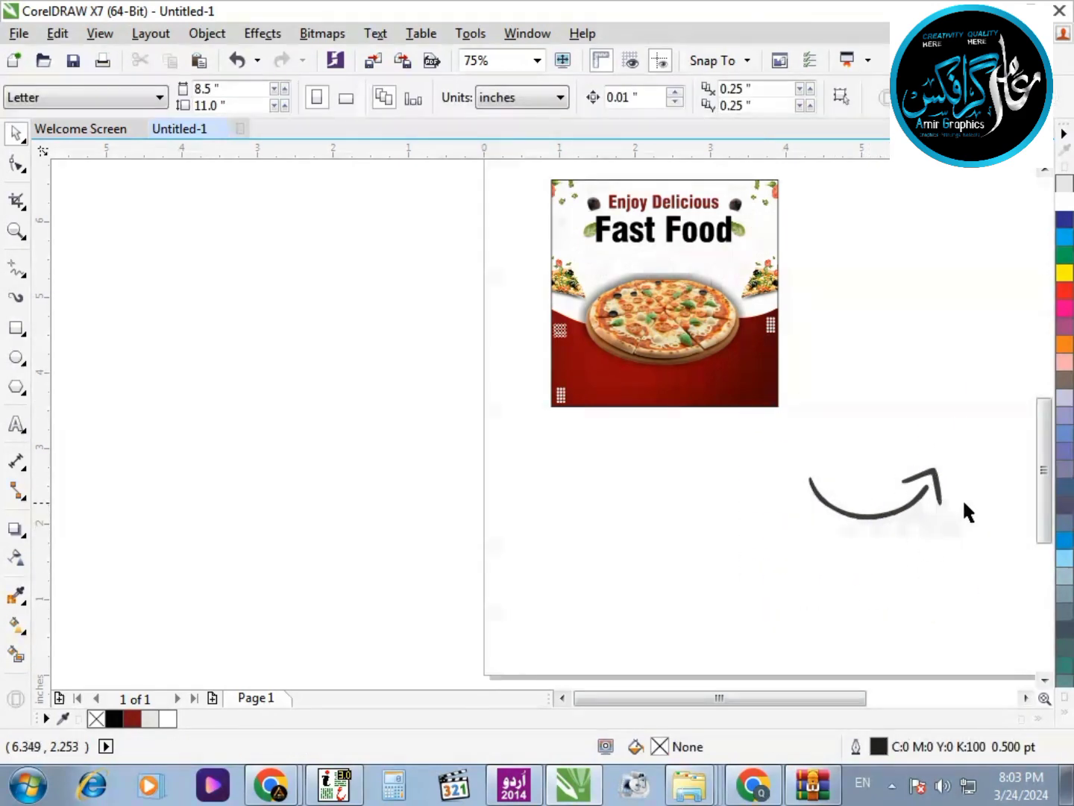
# Step: Fill the arrow pieces with dark purple (C:40 M:40 Y:0 K:60) and move the arrow over the banner's lower-left corner
pyautogui.moveTo(938, 558); pyautogui.dragTo(795, 447)
pyautogui.click(1064, 504)
pyautogui.click(884, 575)
pyautogui.scroll(4, 960, 532)
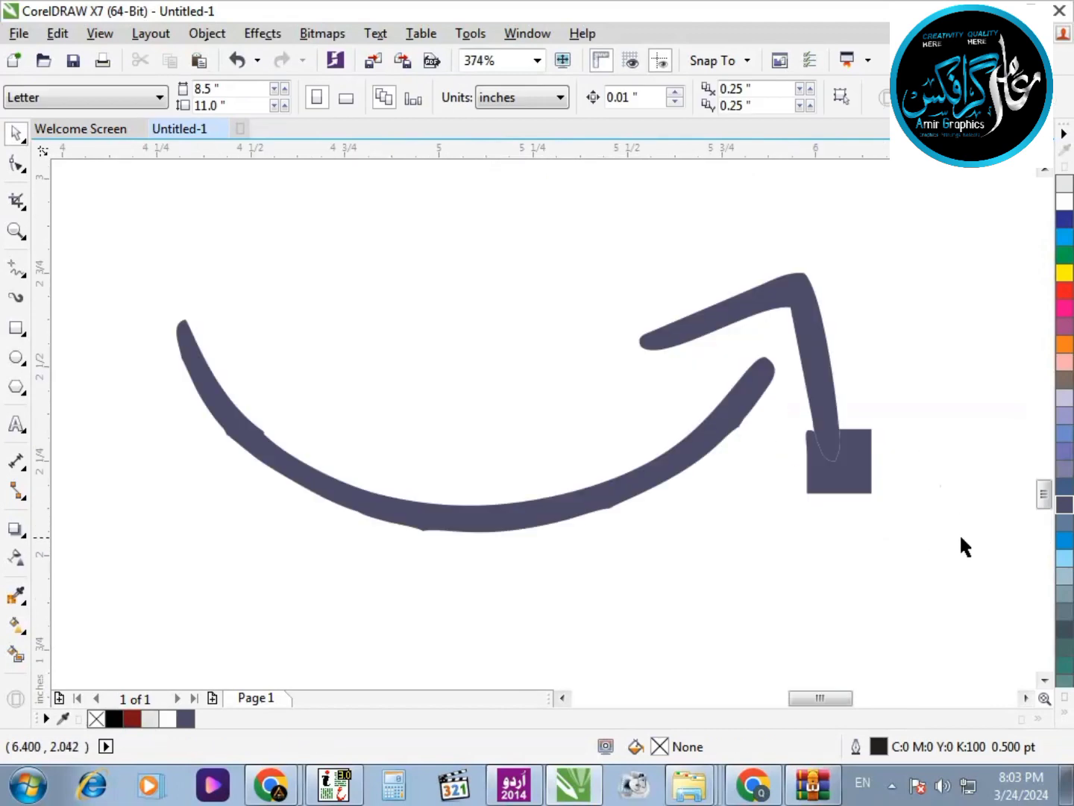
pyautogui.scroll(-4, 721, 556)
pyautogui.click(749, 493)
pyautogui.moveTo(750, 494); pyautogui.dragTo(297, 350)
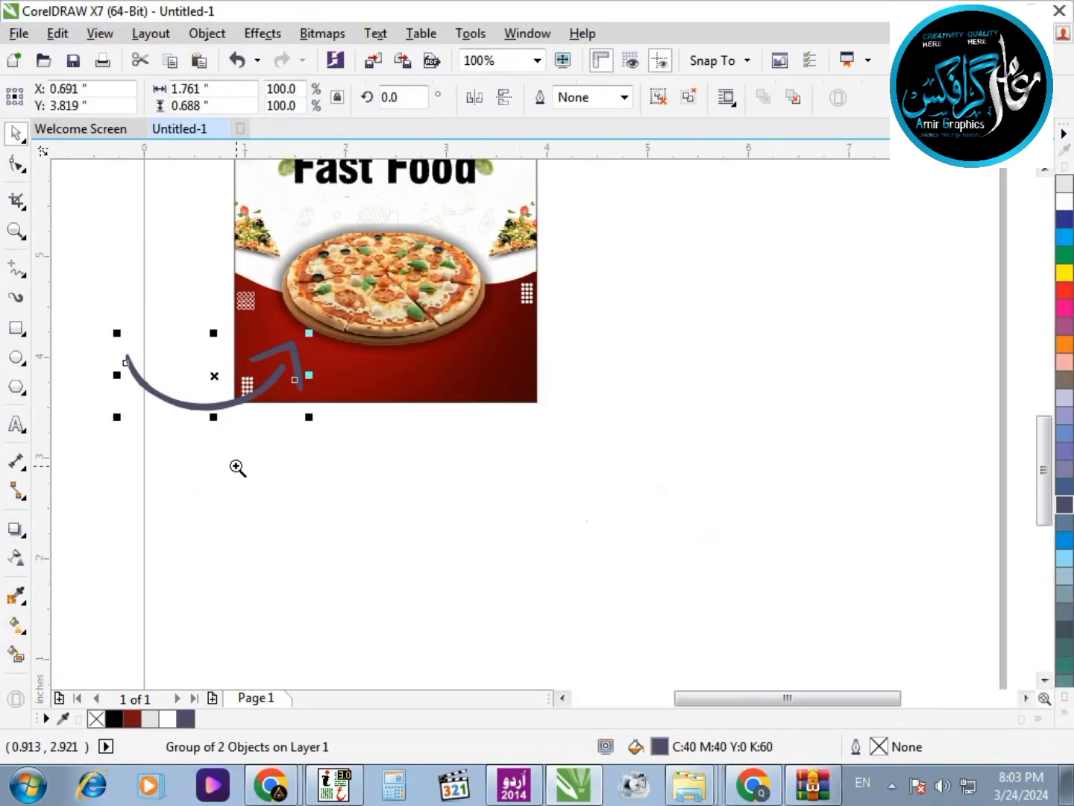
# Step: Shrink the arrow to about 0.29 by 0.11 inches and place it inside the red area above the lower-left dot grid
pyautogui.scroll(4, 186, 352)
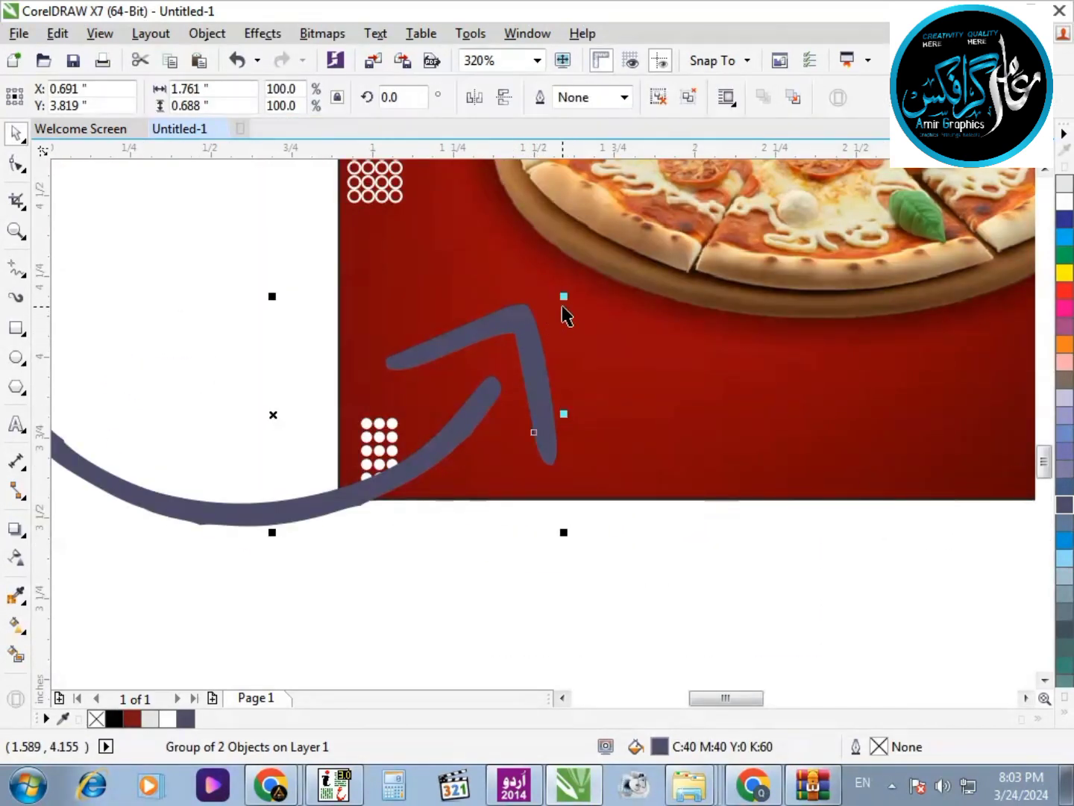
pyautogui.moveTo(564, 296); pyautogui.dragTo(468, 390)
pyautogui.moveTo(295, 427); pyautogui.dragTo(490, 367)
pyautogui.scroll(-2, 481, 372)
pyautogui.press('F2')
pyautogui.moveTo(318, 217); pyautogui.dragTo(825, 521)
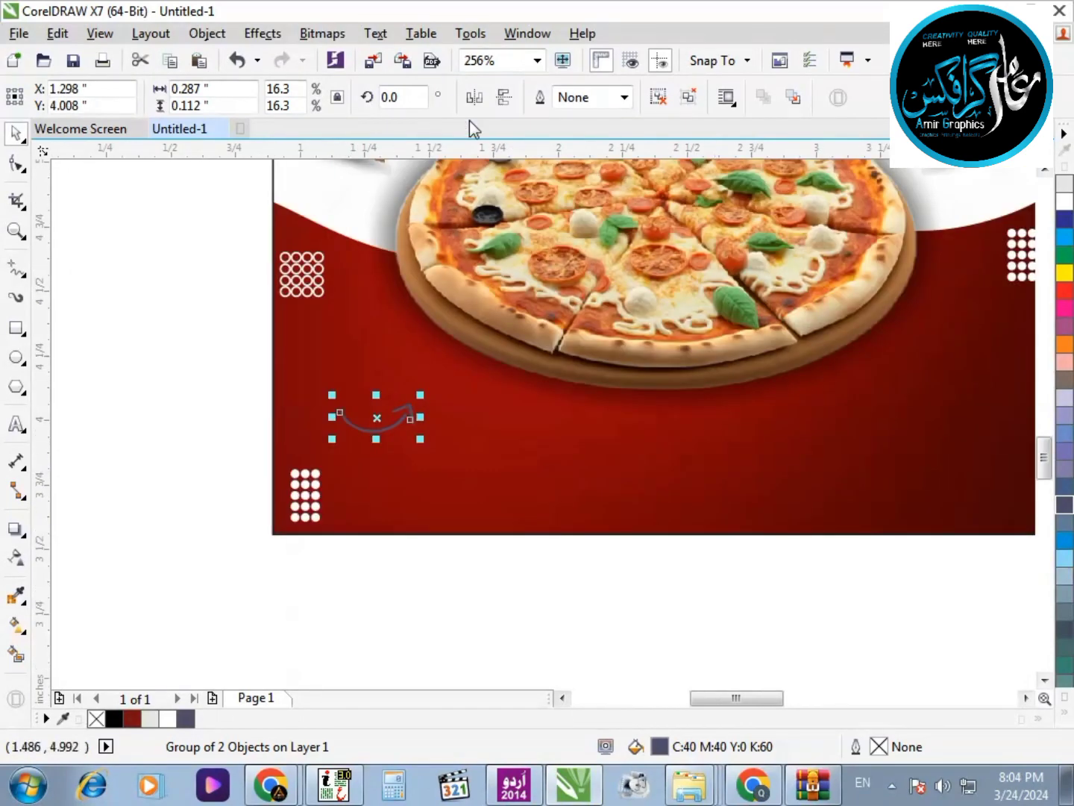
# Step: Flip the arrow vertically, rotate it to about 261° and enlarge it to about 0.27 by 0.68 inches beside the pizza
pyautogui.click(405, 419)
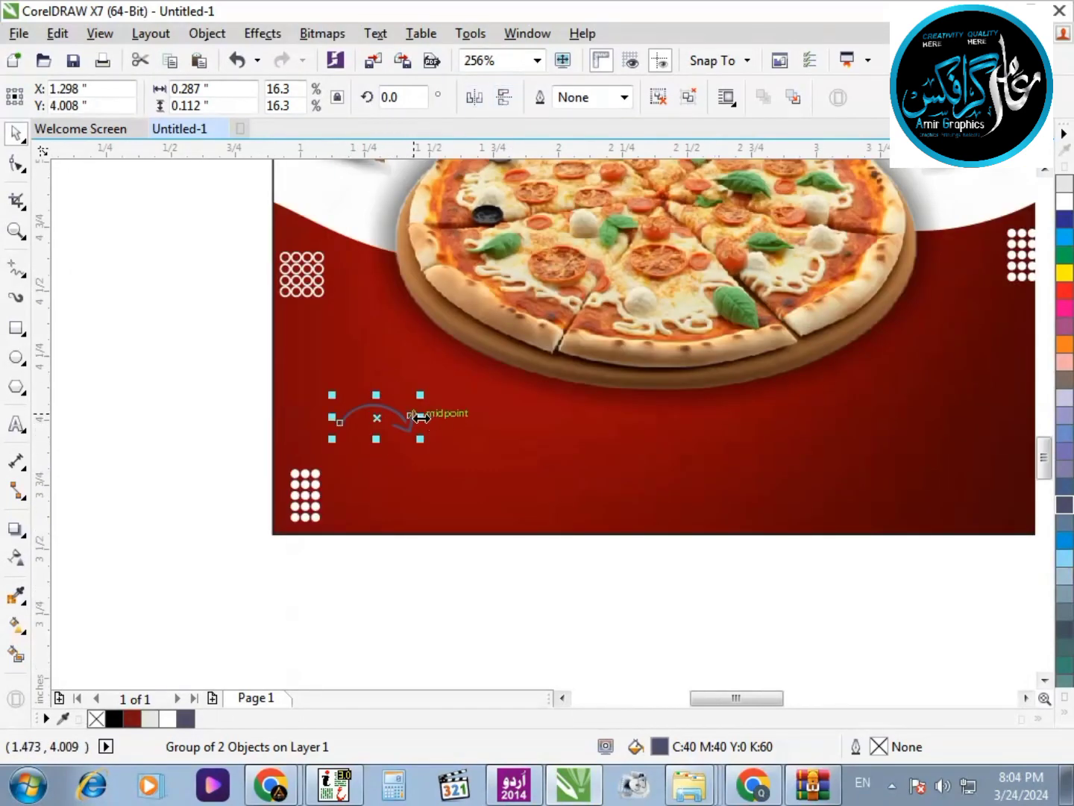
pyautogui.moveTo(421, 418); pyautogui.dragTo(332, 429)
pyautogui.moveTo(259, 439); pyautogui.dragTo(424, 465)
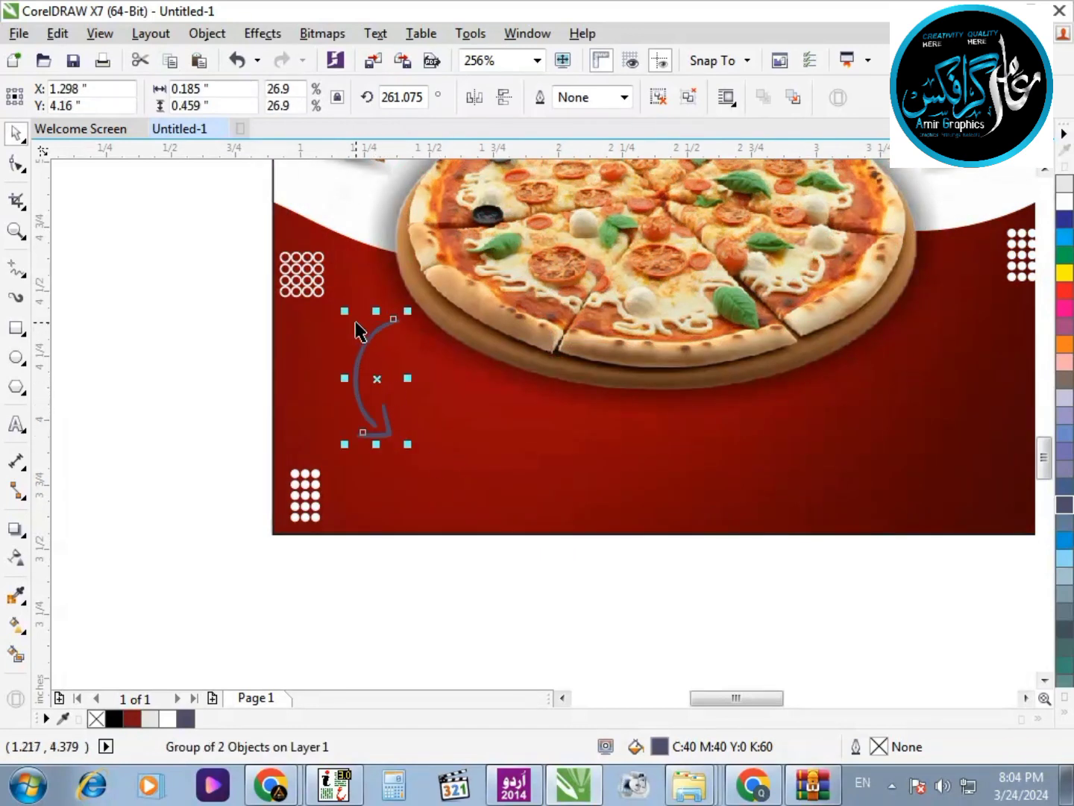
pyautogui.moveTo(344, 311)
pyautogui.mouseDown()
pyautogui.moveTo(333, 284)
pyautogui.moveTo(359, 319)
pyautogui.moveTo(346, 314)
pyautogui.mouseUp()
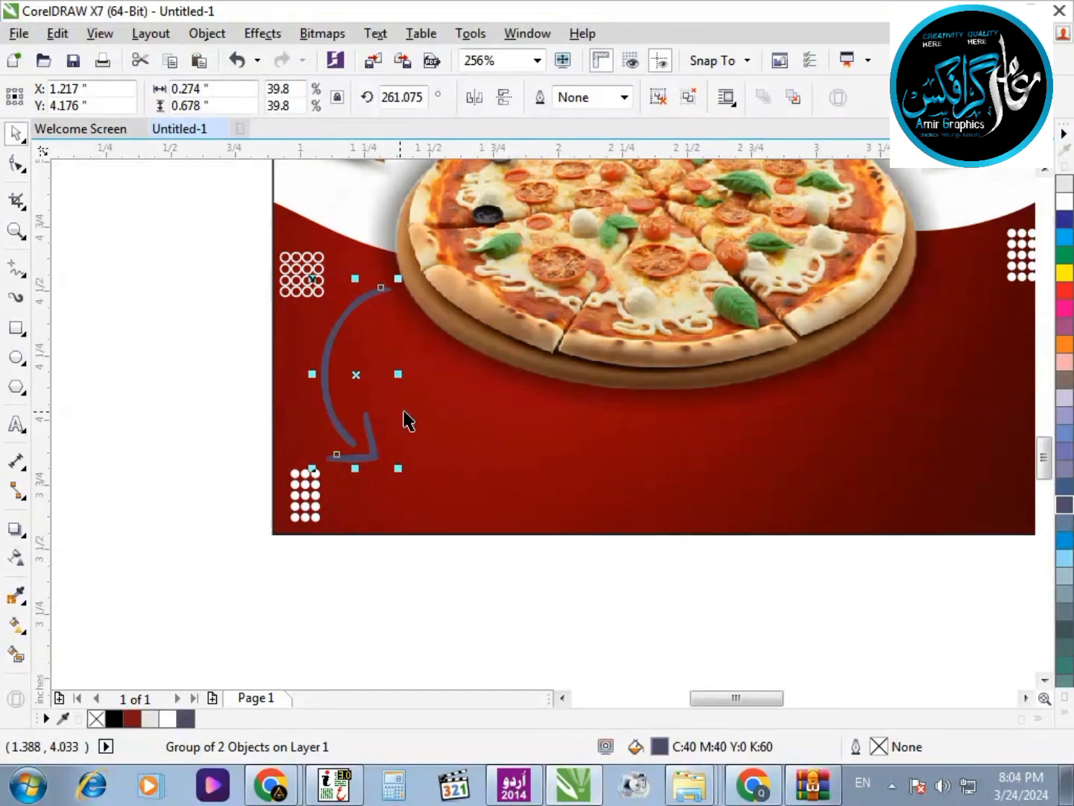
# Step: Fill the curved arrow with white
pyautogui.click(167, 719)
pyautogui.press('Escape')
pyautogui.scroll(1, 637, 608)
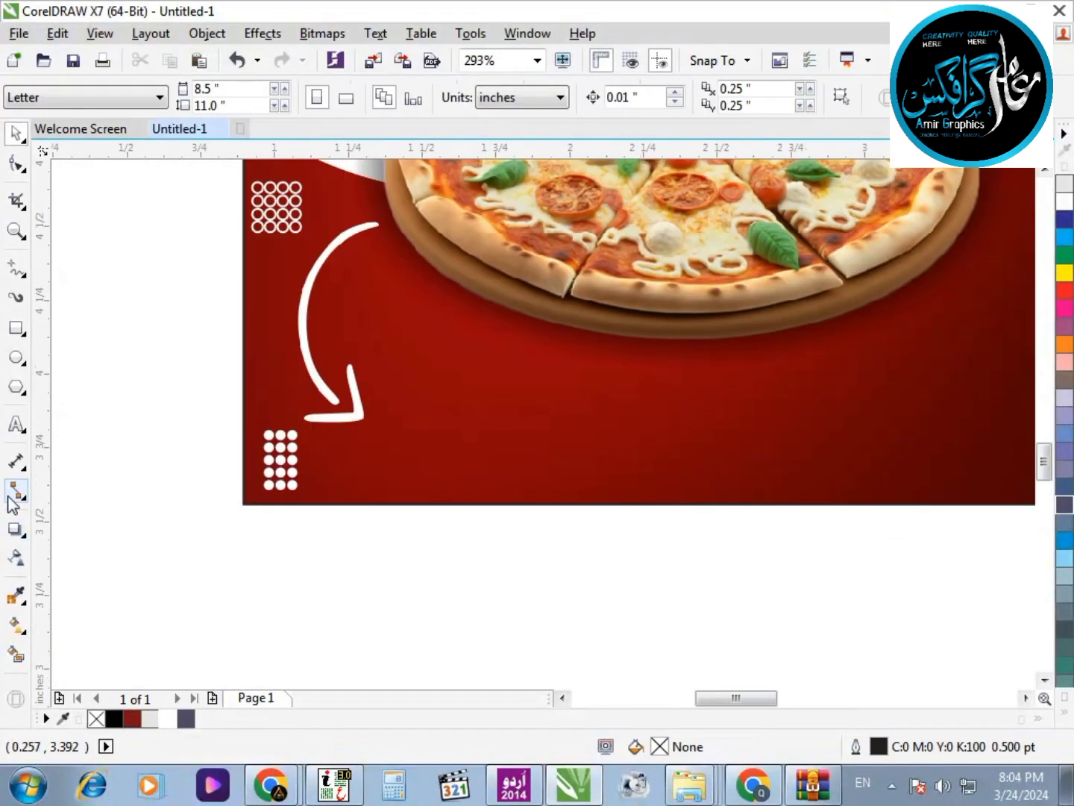
# Step: Draw a fully rounded rectangle about 0.61 by 0.21 inches, then place it scaled down beside the lower-left dot grid
pyautogui.click(17, 327)
pyautogui.moveTo(270, 555)
pyautogui.mouseDown()
pyautogui.moveTo(447, 601)
pyautogui.moveTo(451, 617)
pyautogui.moveTo(420, 617)
pyautogui.mouseUp()
pyautogui.click(17, 132)
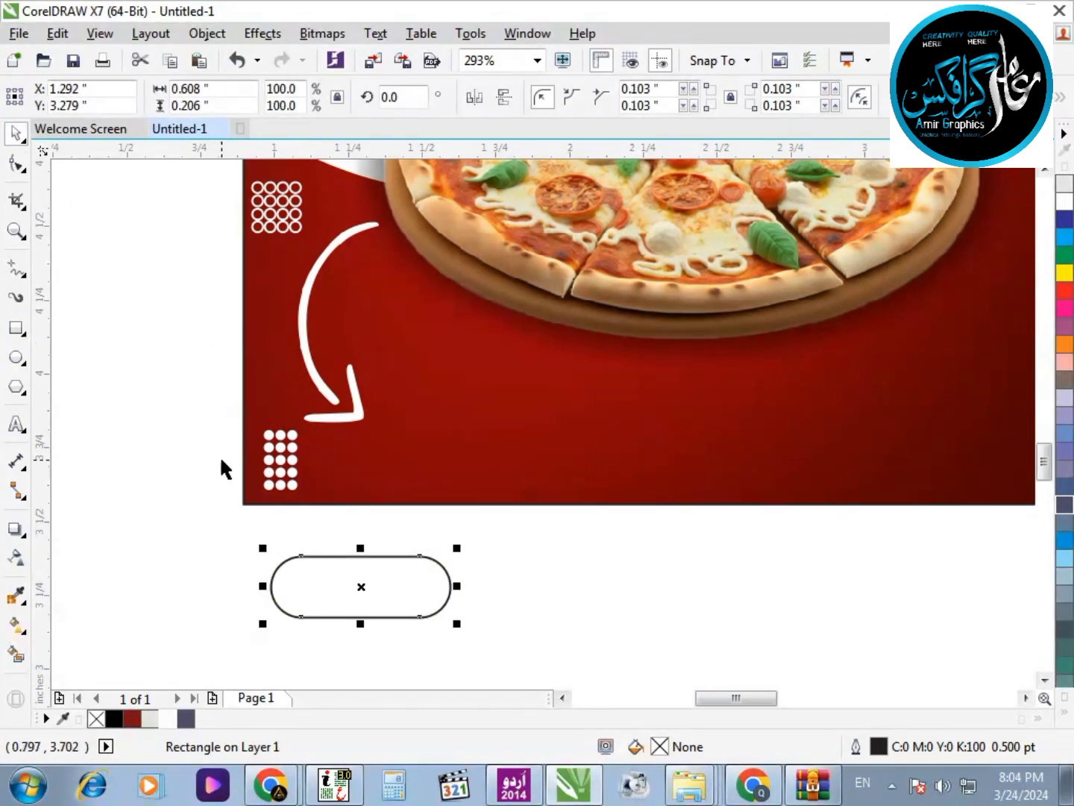
pyautogui.moveTo(363, 588); pyautogui.dragTo(432, 464)
pyautogui.moveTo(527, 426); pyautogui.dragTo(478, 442)
pyautogui.click(350, 601)
# Step: Add the artistic text "Order Now" below the banner
pyautogui.scroll(2, 343, 594)
pyautogui.click(16, 423)
pyautogui.click(165, 573)
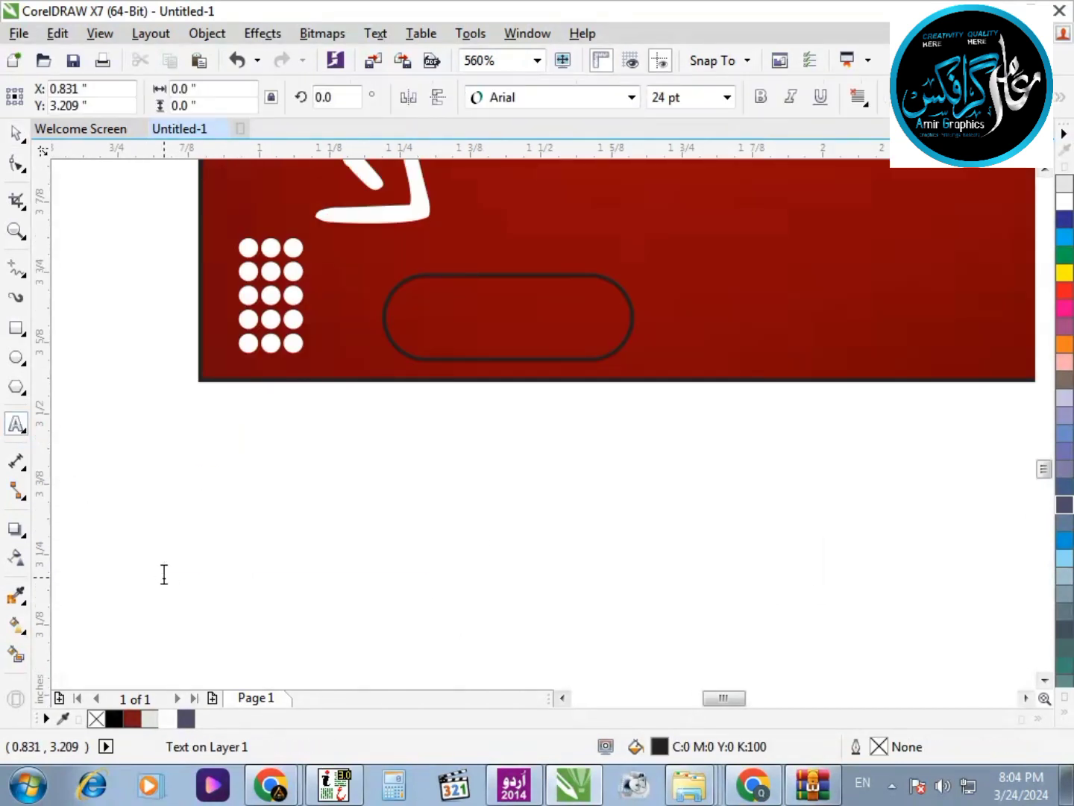
pyautogui.write('oer')
pyautogui.press('BackSpace')
pyautogui.press('BackSpace')
pyautogui.write('rder ')
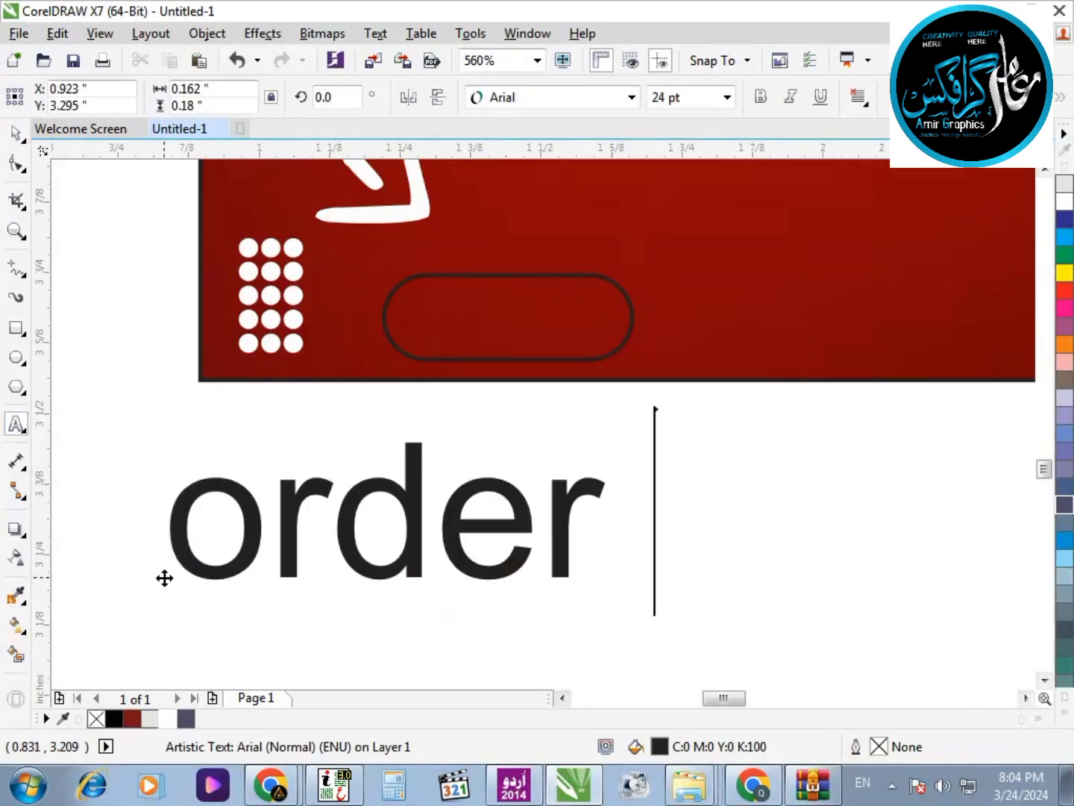
pyautogui.write('Now')
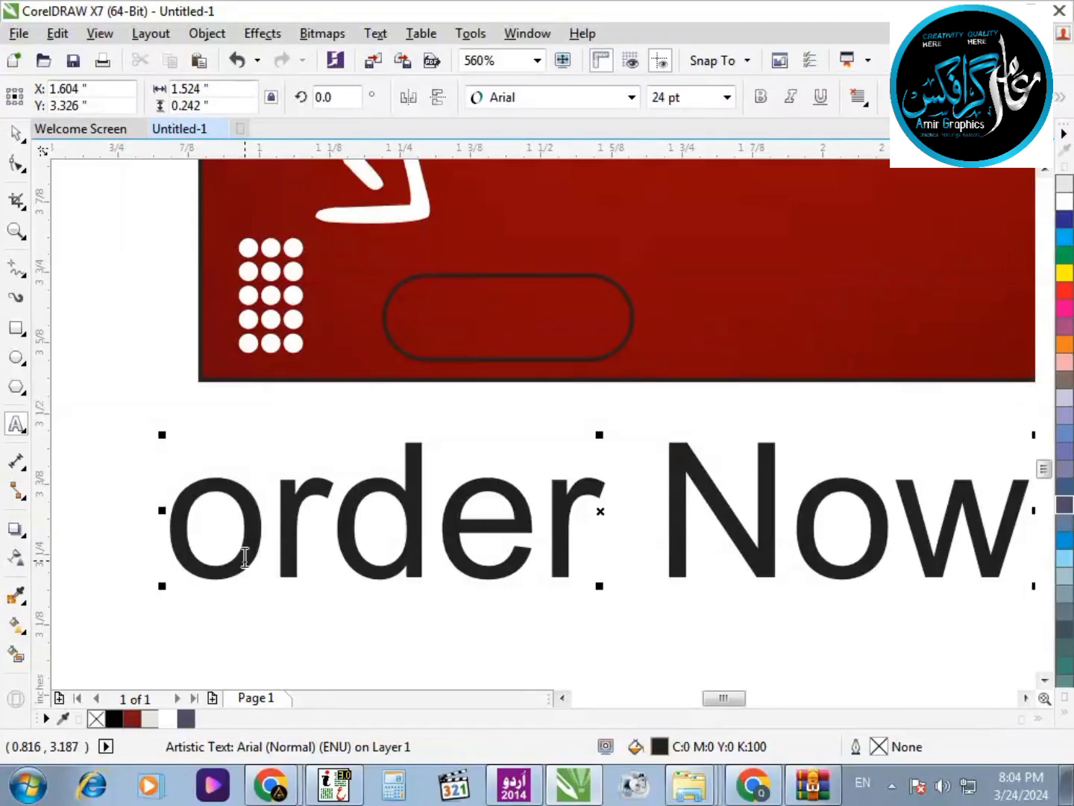
pyautogui.moveTo(240, 556); pyautogui.dragTo(138, 556)
pyautogui.write('O')
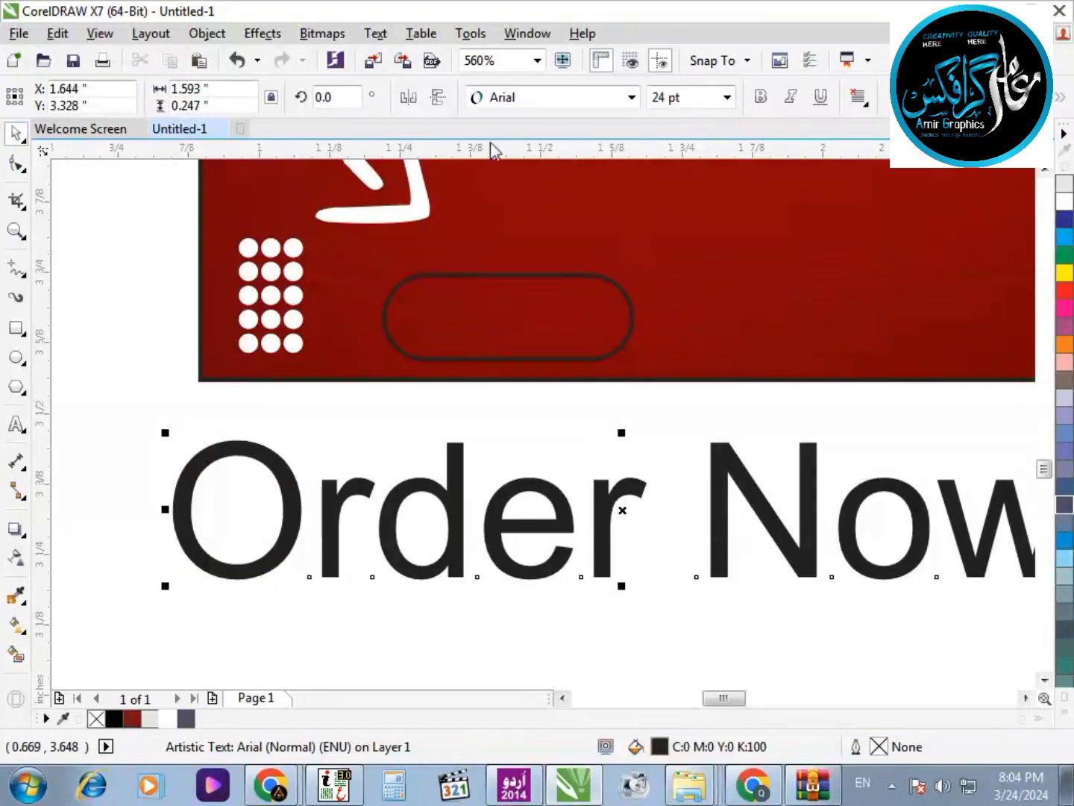
# Step: Try the Ambient font on the "Order Now" text, shrink it to about 7 pt and set the font back to Arial
pyautogui.click(631, 98)
pyautogui.click(551, 224)
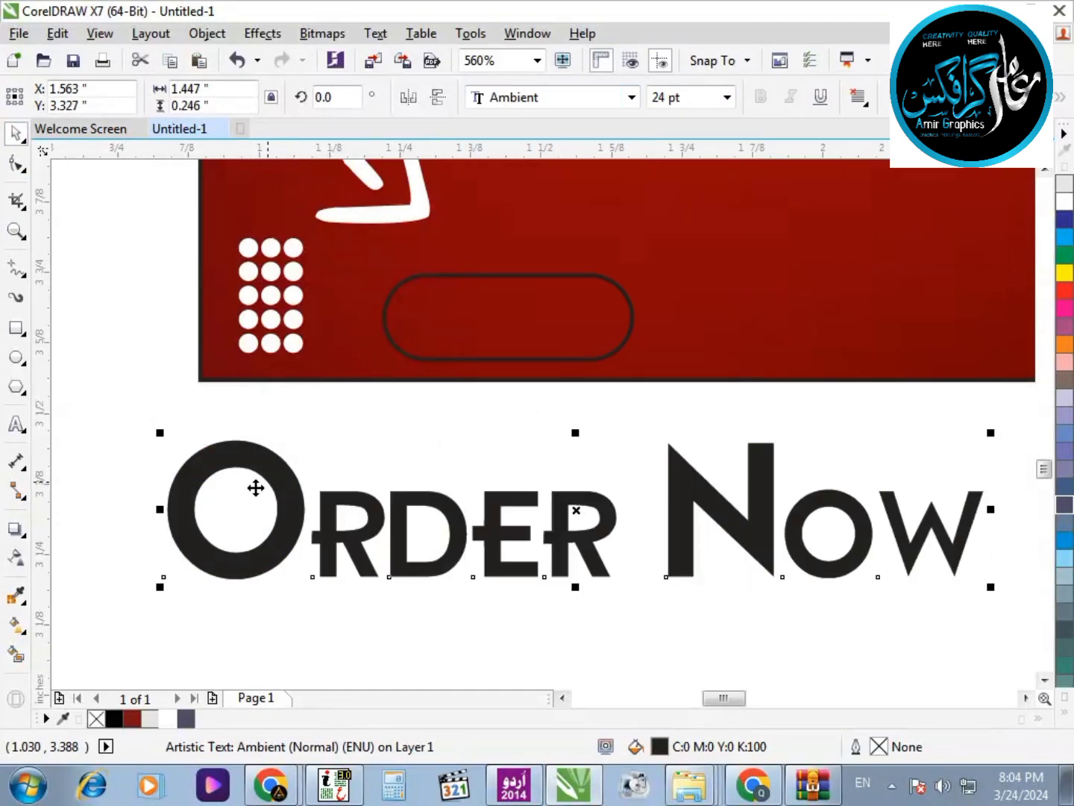
pyautogui.moveTo(163, 583); pyautogui.dragTo(449, 538)
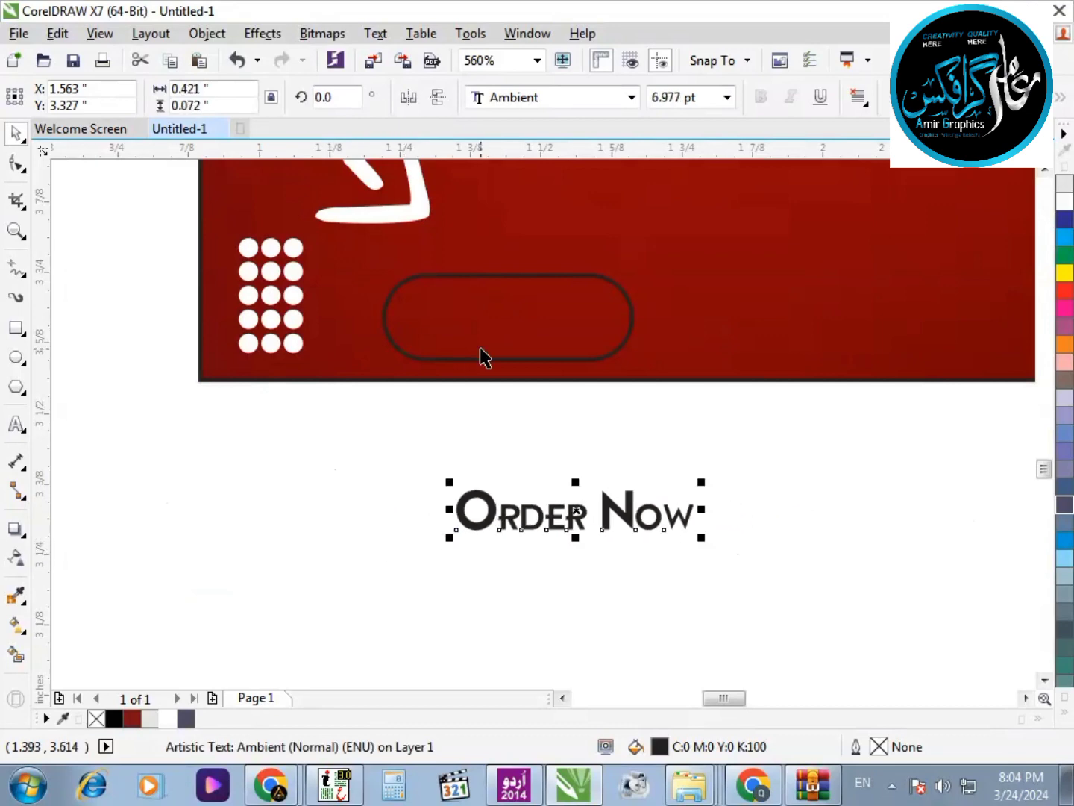
pyautogui.click(539, 100)
pyautogui.click(515, 147)
# Step: Center the "Order Now" text on the rounded rectangle and reduce the text to about 5.8 pt
pyautogui.moveTo(394, 238); pyautogui.dragTo(357, 235)
pyautogui.press('c')
pyautogui.press('e')
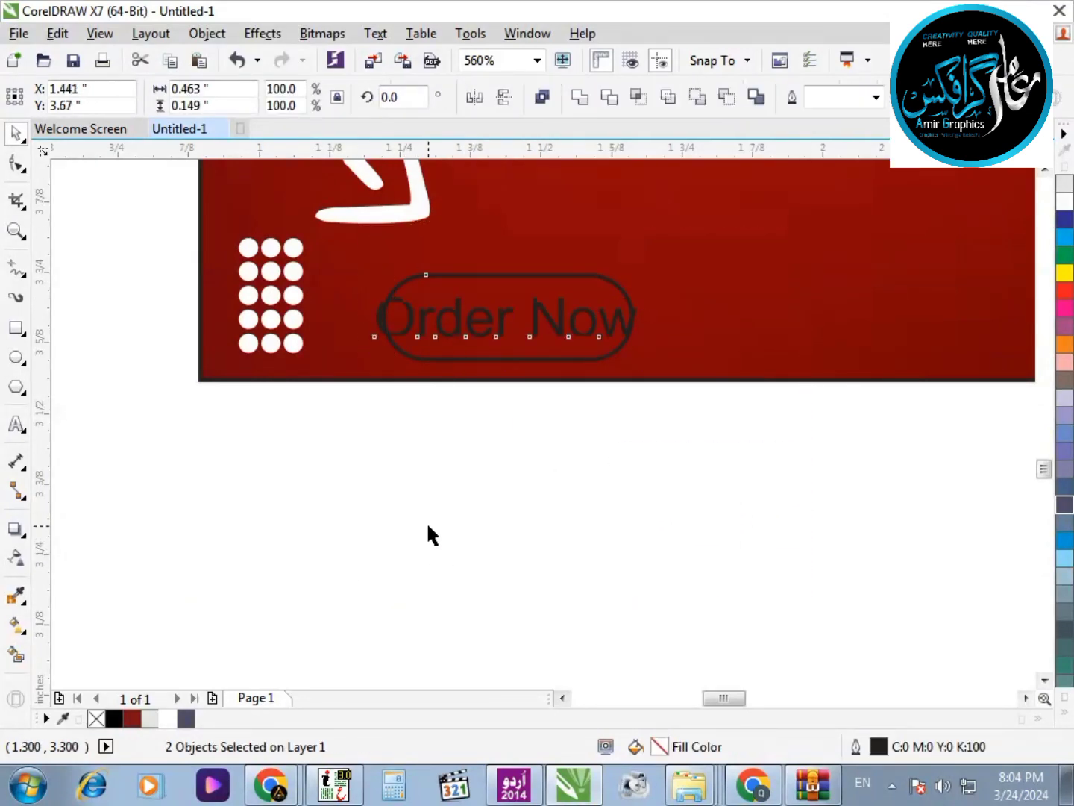
pyautogui.click(427, 523)
pyautogui.scroll(2, 525, 261)
pyautogui.click(602, 425)
pyautogui.moveTo(799, 444); pyautogui.dragTo(768, 438)
# Step: Fill the rounded rectangle with deep yellow (C:0 M:20 Y:100 K:0) and remove its outline
pyautogui.click(735, 469)
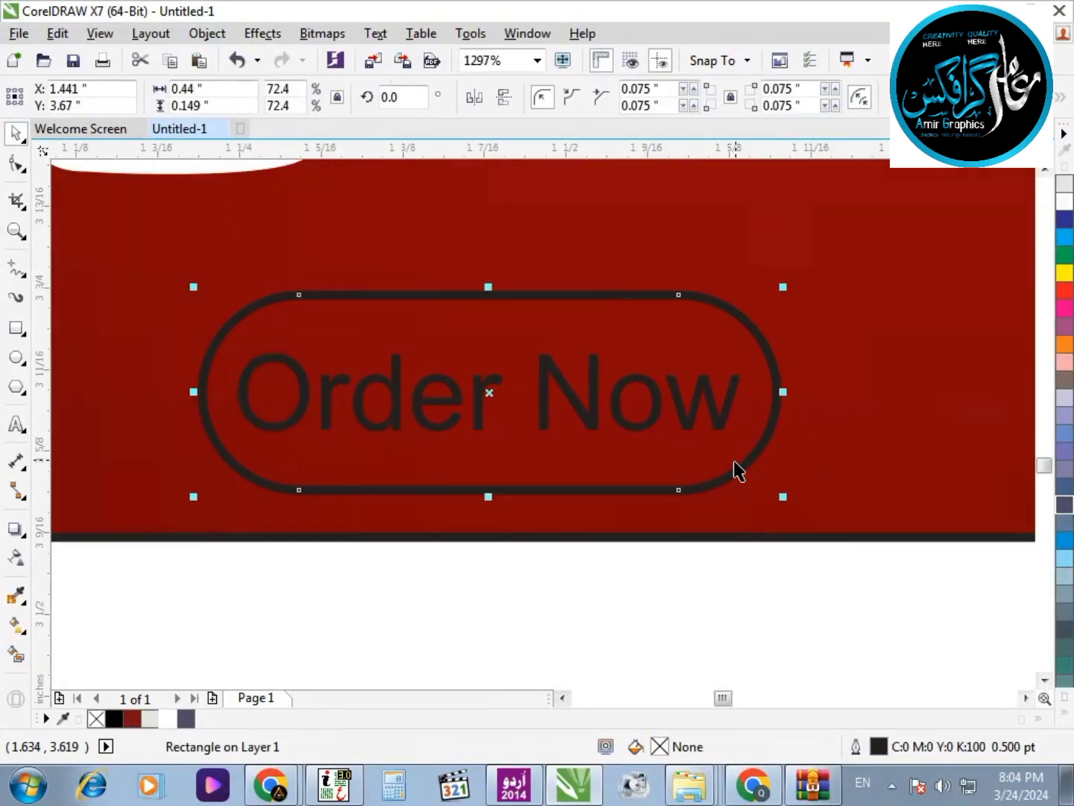
pyautogui.click(1068, 272)
pyautogui.rightClick(1067, 272)
pyautogui.moveTo(877, 608); pyautogui.dragTo(233, 274)
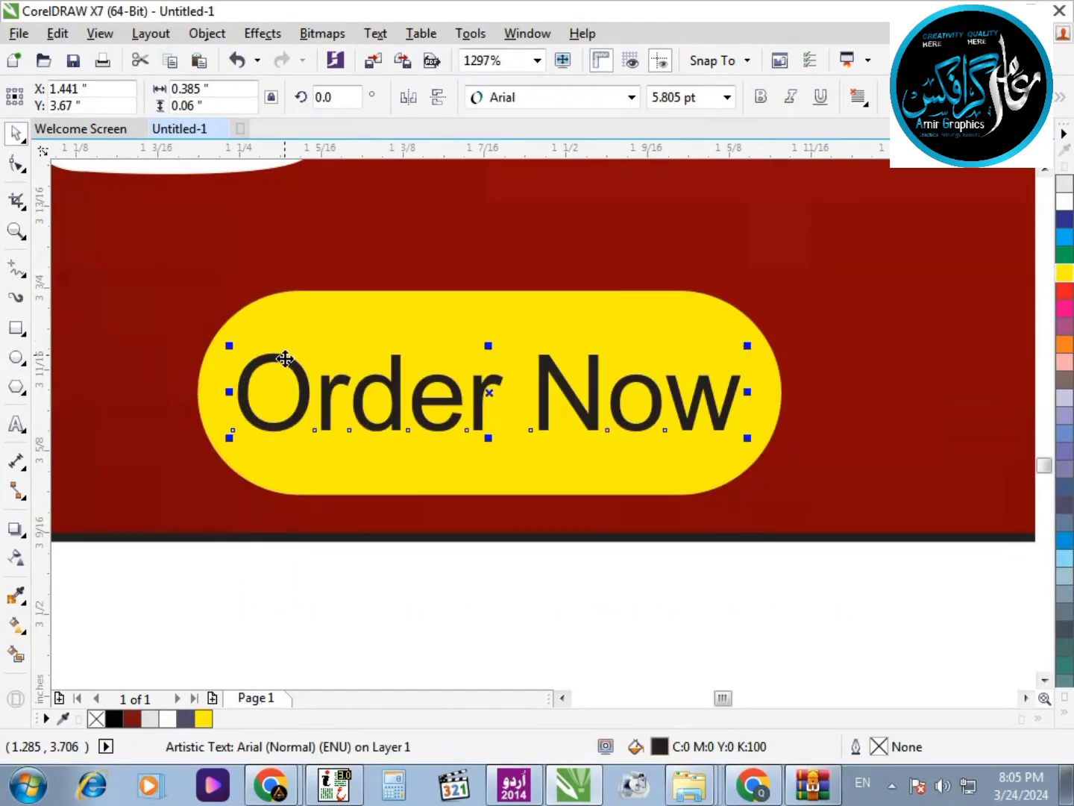
pyautogui.click(738, 481)
pyautogui.click(1067, 676)
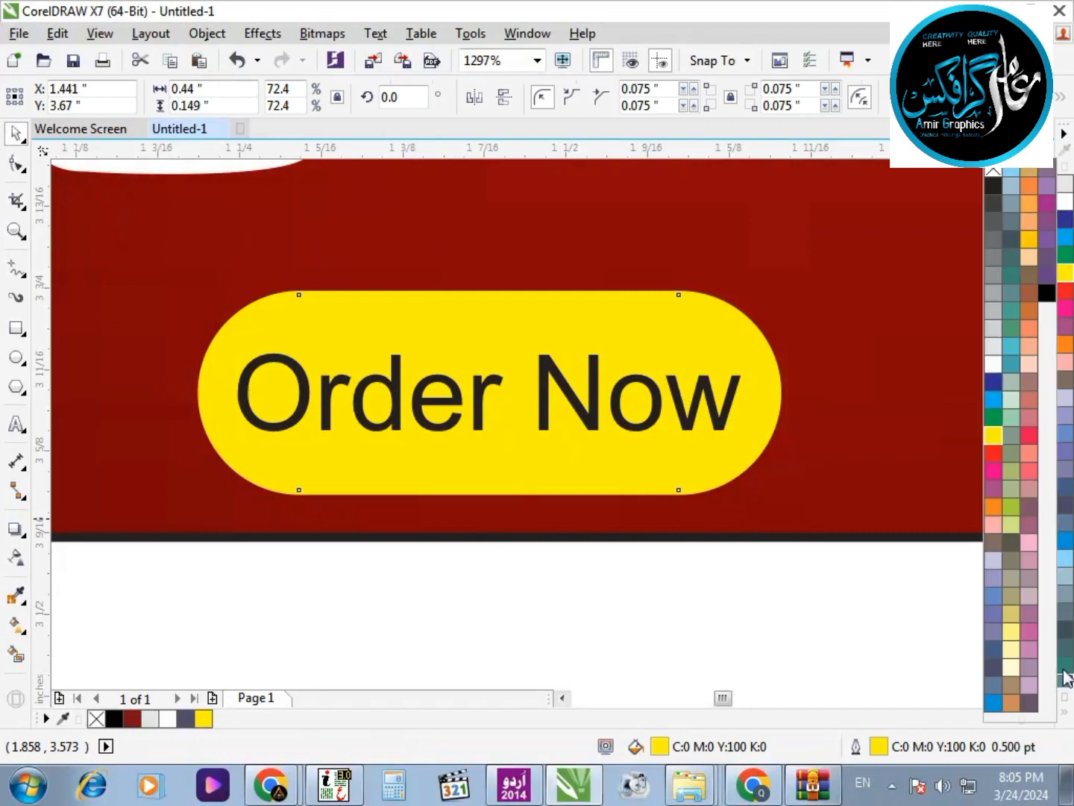
pyautogui.click(1029, 239)
pyautogui.rightClick(99, 718)
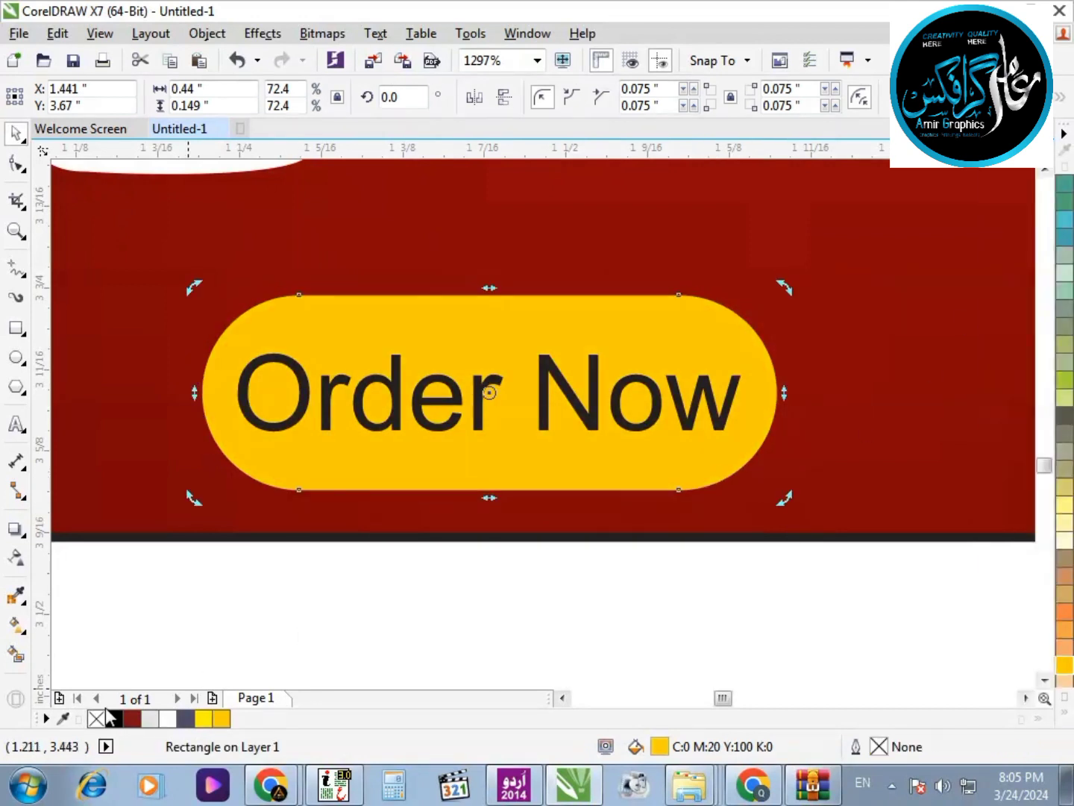
# Step: Color the "Order Now" text dark red (C29 M100 Y100 K42)
pyautogui.click(400, 422)
pyautogui.click(132, 718)
pyautogui.click(165, 643)
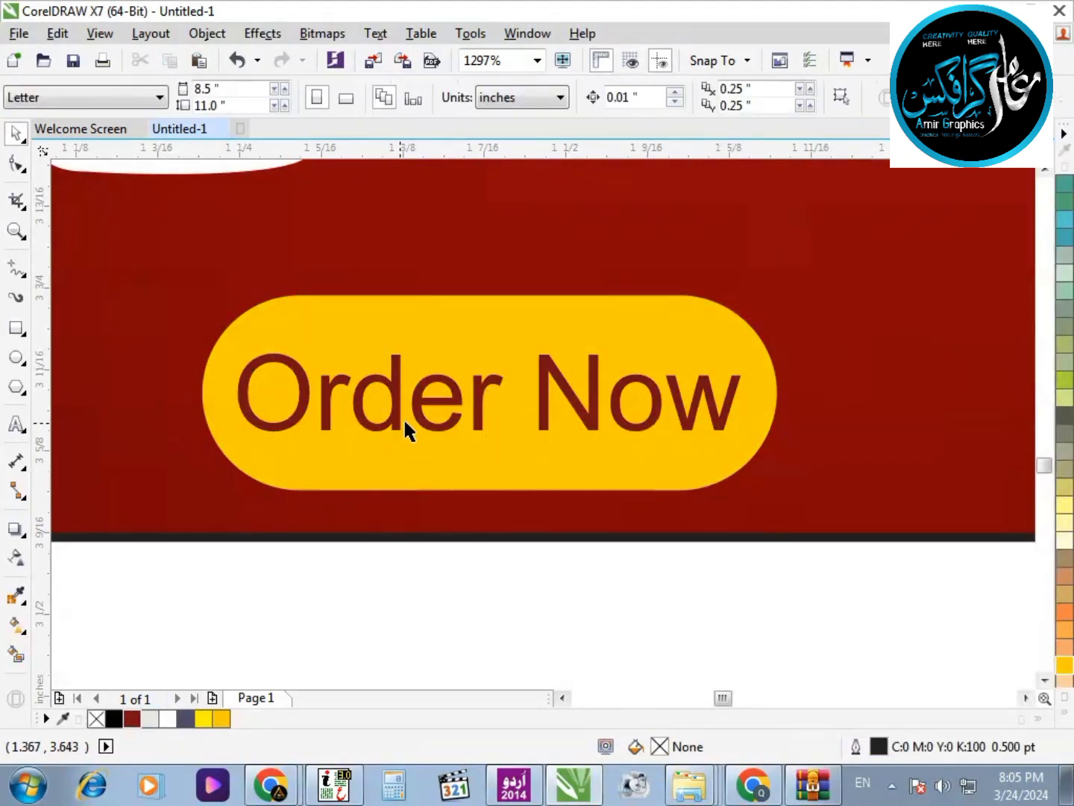
pyautogui.click(400, 419)
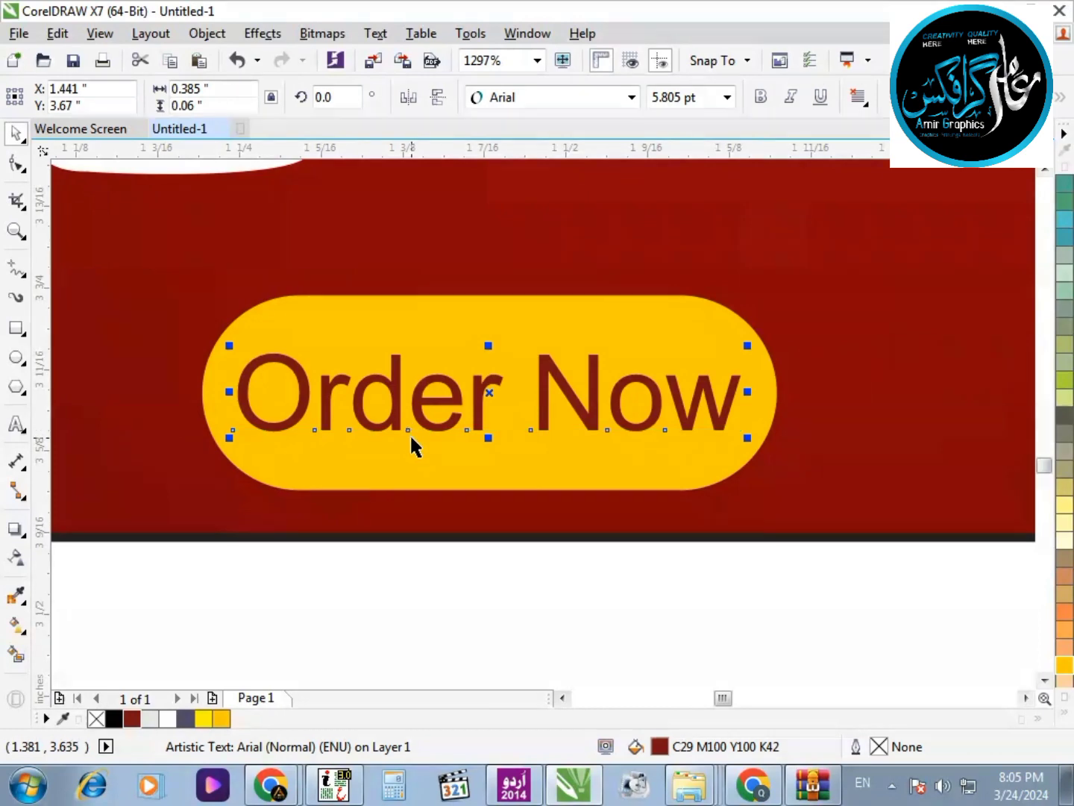
pyautogui.click(376, 624)
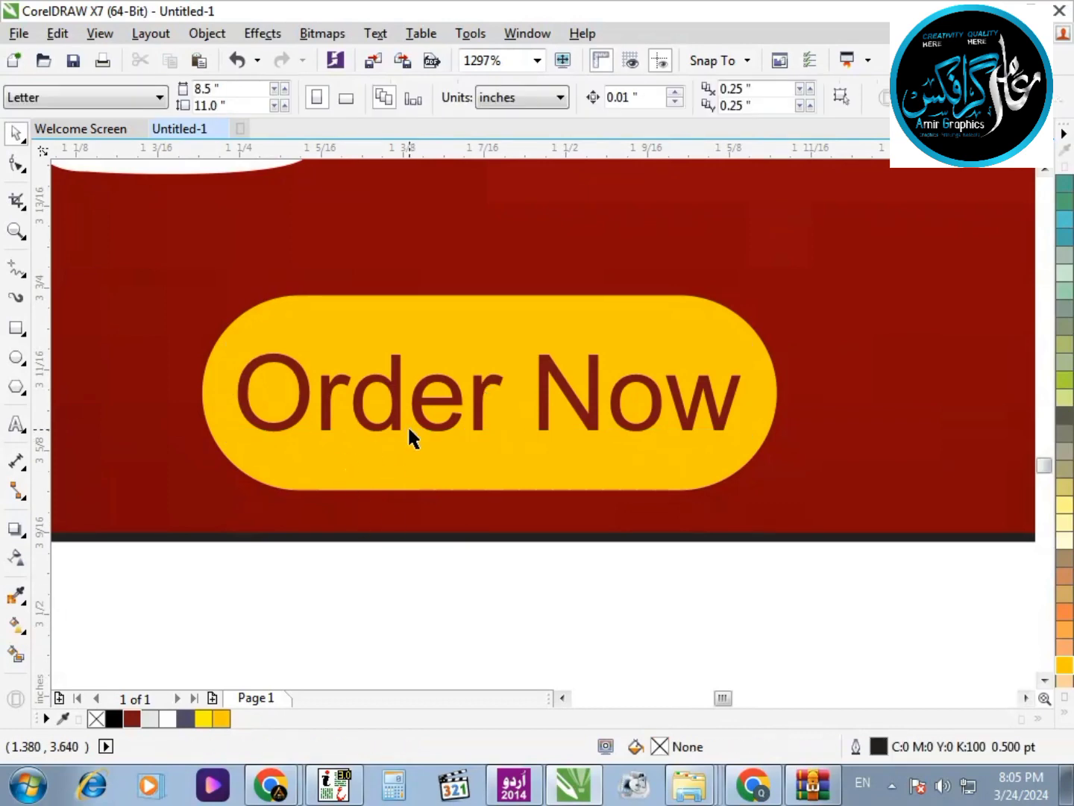
# Step: Move the "Order Now" button closer to the lower-left dot grid and shift both nearer the banner's left edge
pyautogui.click(409, 426)
pyautogui.keyDown('shift'); pyautogui.click(468, 339); pyautogui.keyUp('shift')
pyautogui.scroll(-3, 483, 582)
pyautogui.moveTo(475, 451); pyautogui.dragTo(424, 433)
pyautogui.moveTo(364, 549); pyautogui.dragTo(118, 344)
pyautogui.moveTo(172, 415); pyautogui.dragTo(155, 408)
pyautogui.click(200, 540)
# Step: Examine the banner's lower half with the arrow and button, and the overall layout
pyautogui.scroll(-2, 198, 539)
pyautogui.press('F2')
pyautogui.moveTo(152, 601); pyautogui.dragTo(654, 372)
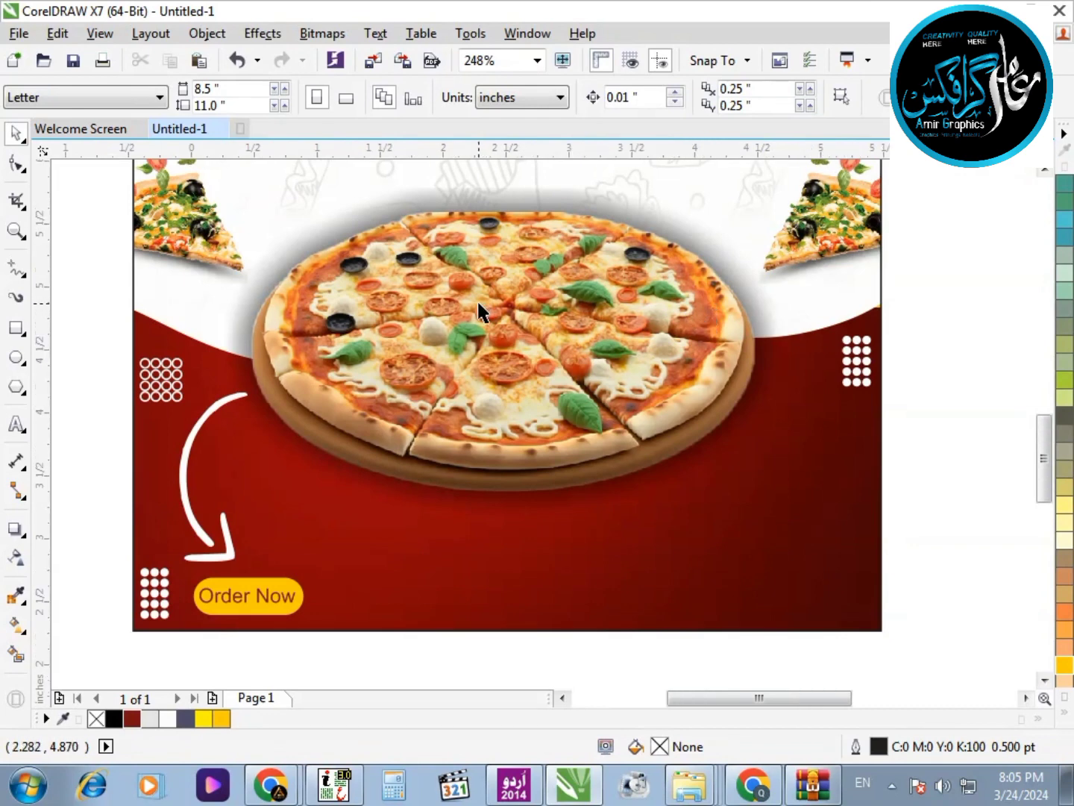
pyautogui.scroll(-1, 480, 303)
pyautogui.scroll(-1, 685, 343)
pyautogui.press('F2')
pyautogui.moveTo(419, 225)
pyautogui.mouseDown()
pyautogui.moveTo(486, 286)
pyautogui.moveTo(789, 393)
pyautogui.mouseUp()
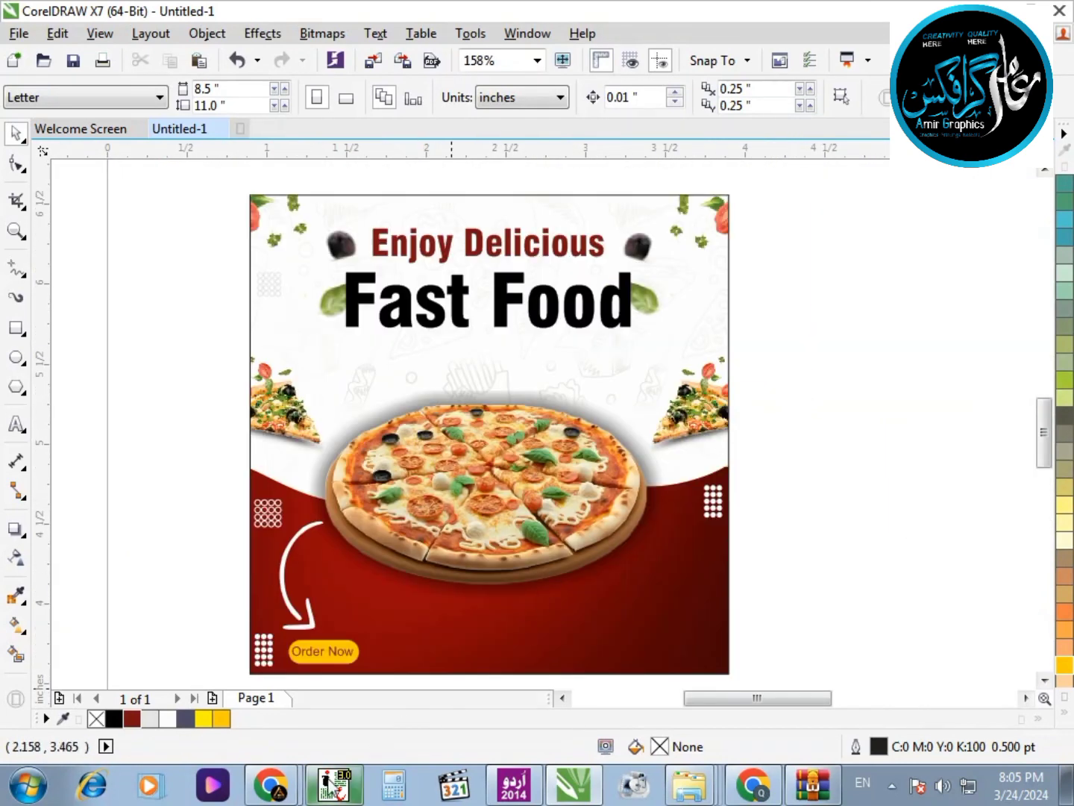
# Step: Copy the elegant curly arrow image from the Google results in Chrome and paste it into CorelDRAW, scaled down beside the banner
pyautogui.click(261, 708)
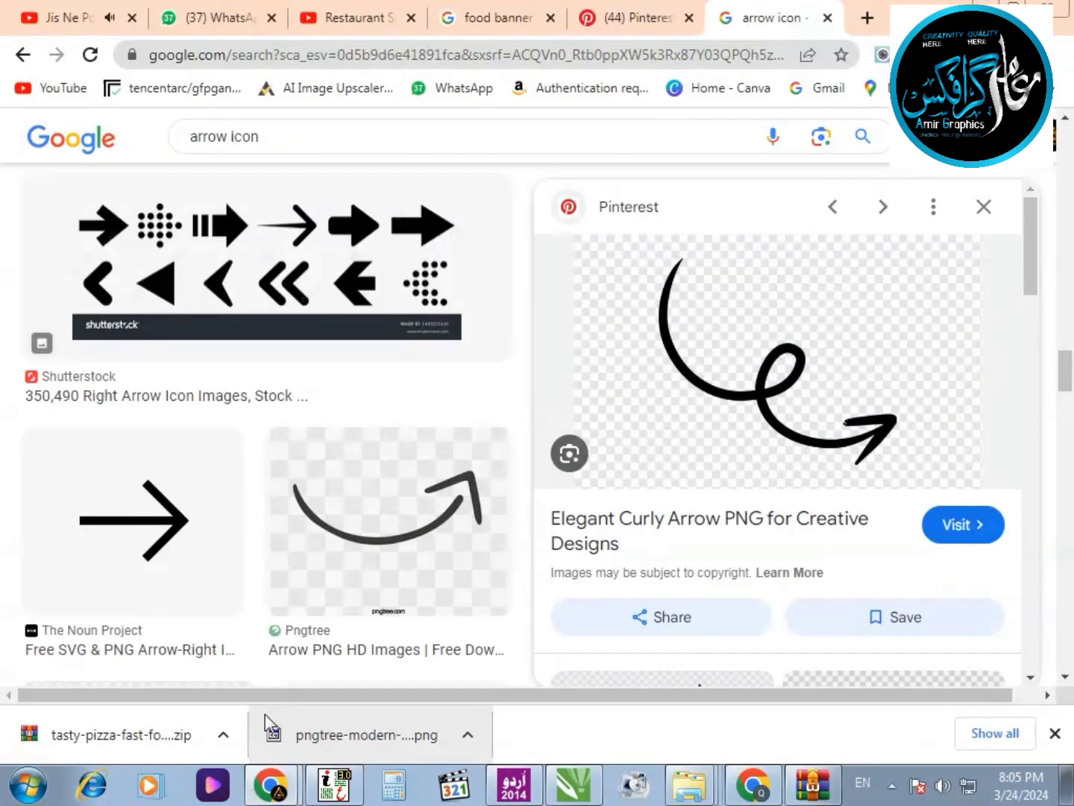
pyautogui.rightClick(739, 434)
pyautogui.click(791, 311)
pyautogui.click(575, 783)
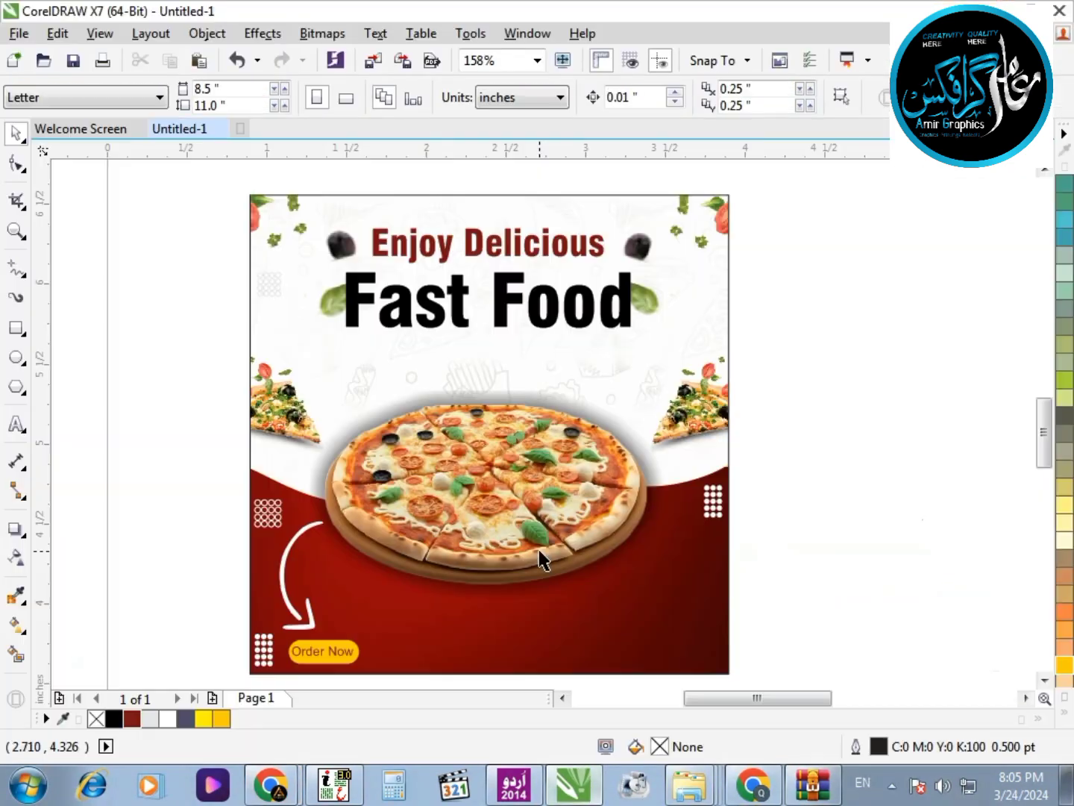
pyautogui.hotkey('ctrl', 'v')
pyautogui.scroll(-1, 529, 511)
pyautogui.moveTo(957, 168)
pyautogui.mouseDown()
pyautogui.moveTo(808, 362)
pyautogui.moveTo(567, 410)
pyautogui.moveTo(614, 458)
pyautogui.mouseUp()
# Step: Quick Trace the curly arrow bitmap and move the traced group clear of the original
pyautogui.press('F2')
pyautogui.moveTo(554, 387)
pyautogui.mouseDown()
pyautogui.moveTo(705, 467)
pyautogui.moveTo(731, 462)
pyautogui.mouseUp()
pyautogui.click(715, 98)
pyautogui.click(723, 123)
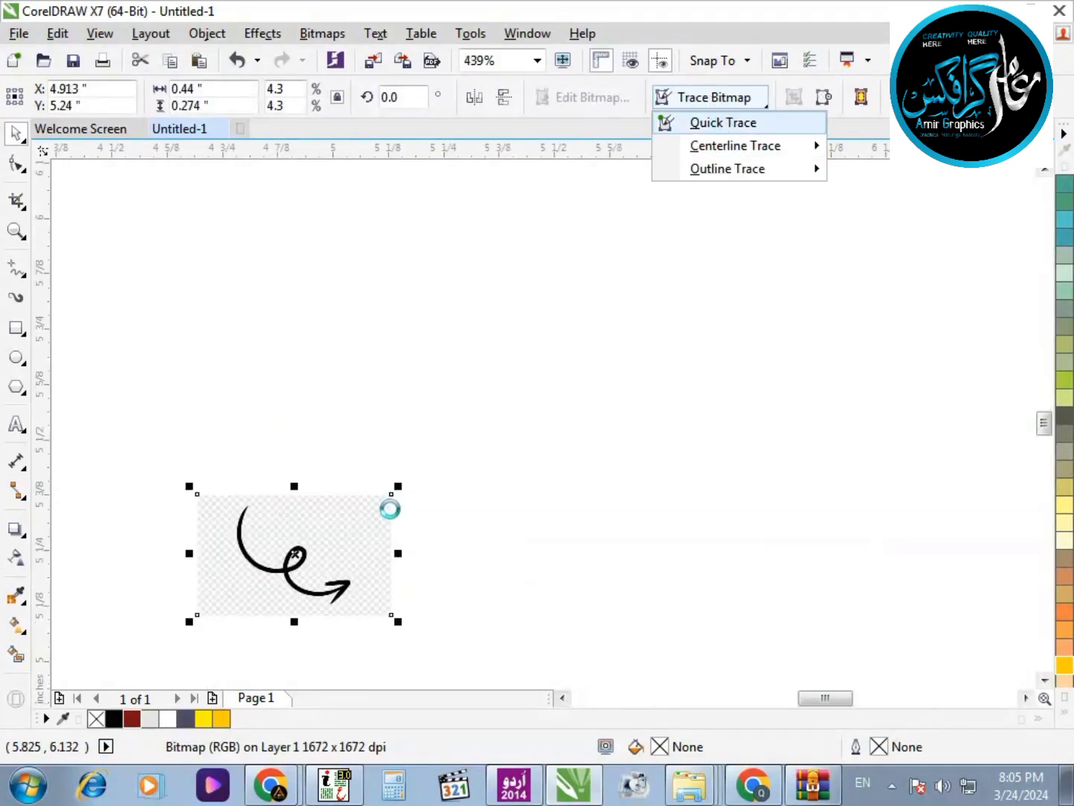
pyautogui.moveTo(332, 579)
pyautogui.mouseDown()
pyautogui.moveTo(413, 594)
pyautogui.moveTo(561, 579)
pyautogui.mouseUp()
pyautogui.click(378, 567)
pyautogui.click(512, 556)
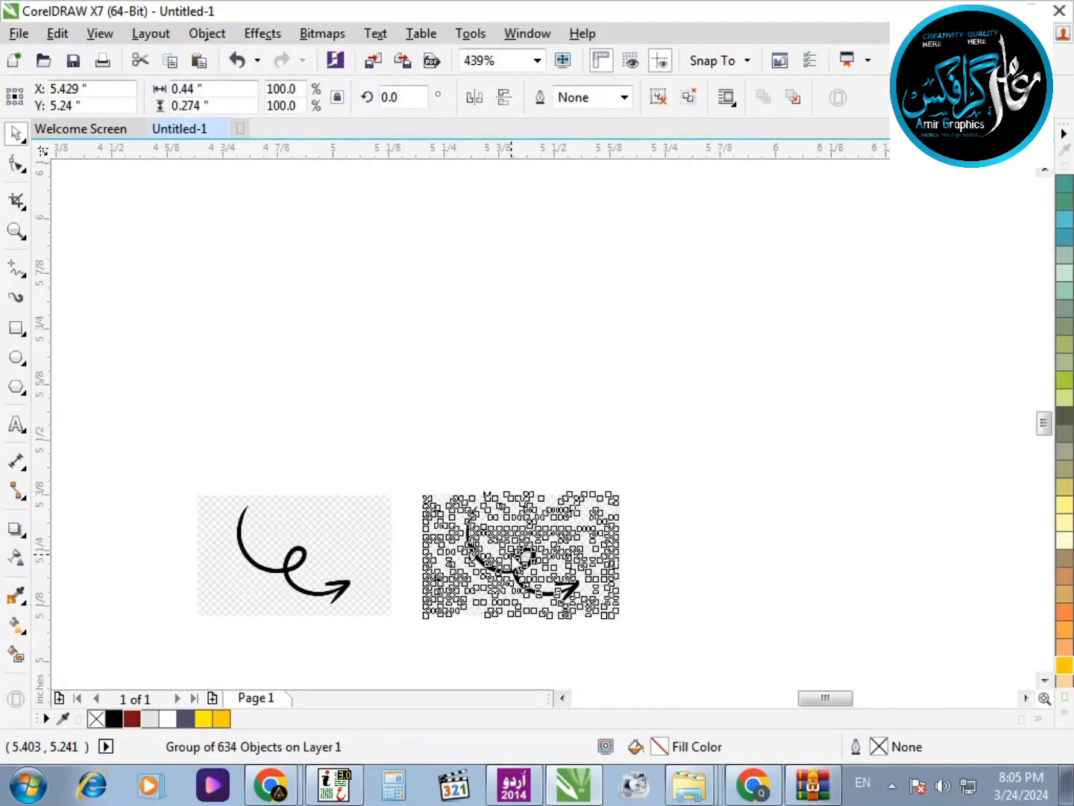
# Step: Ungroup the traced arrow and delete the original bitmap along with a batch of traced background pieces
pyautogui.hotkey('ctrl', 'u')
pyautogui.moveTo(448, 447); pyautogui.dragTo(152, 661)
pyautogui.press('Delete')
pyautogui.moveTo(377, 435)
pyautogui.mouseDown()
pyautogui.moveTo(510, 638)
pyautogui.moveTo(526, 638)
pyautogui.mouseUp()
pyautogui.press('Delete')
# Step: Delete the remaining grey background pieces around the curly arrow, undoing the last deletion near its loop
pyautogui.scroll(4, 508, 552)
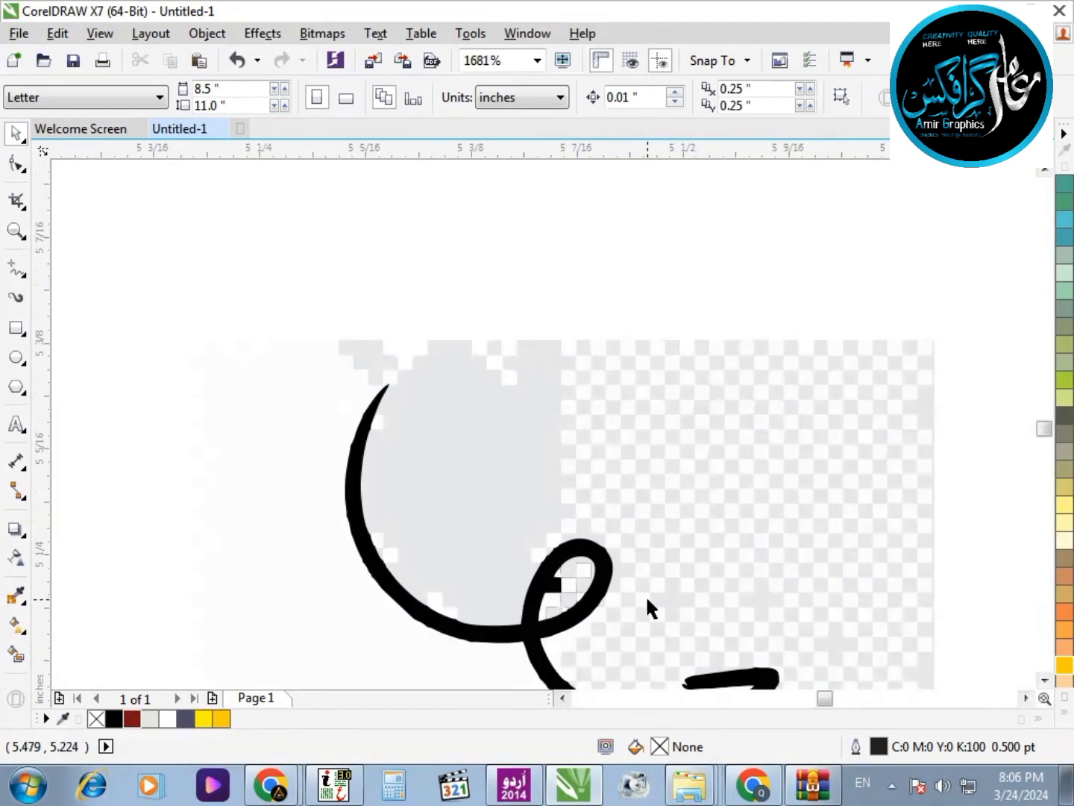
pyautogui.click(462, 432)
pyautogui.press('Delete')
pyautogui.scroll(-1, 463, 432)
pyautogui.click(461, 515)
pyautogui.press('Delete')
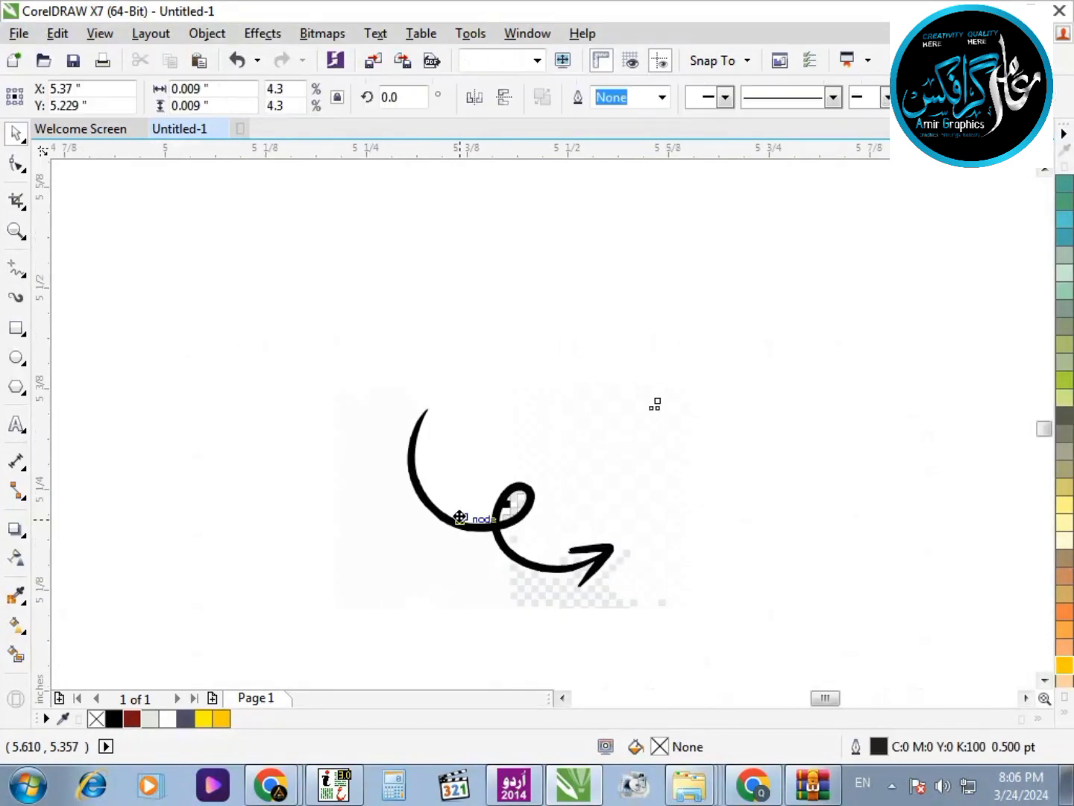
pyautogui.click(447, 586)
pyautogui.moveTo(745, 309); pyautogui.dragTo(461, 489)
pyautogui.moveTo(535, 595); pyautogui.dragTo(536, 597)
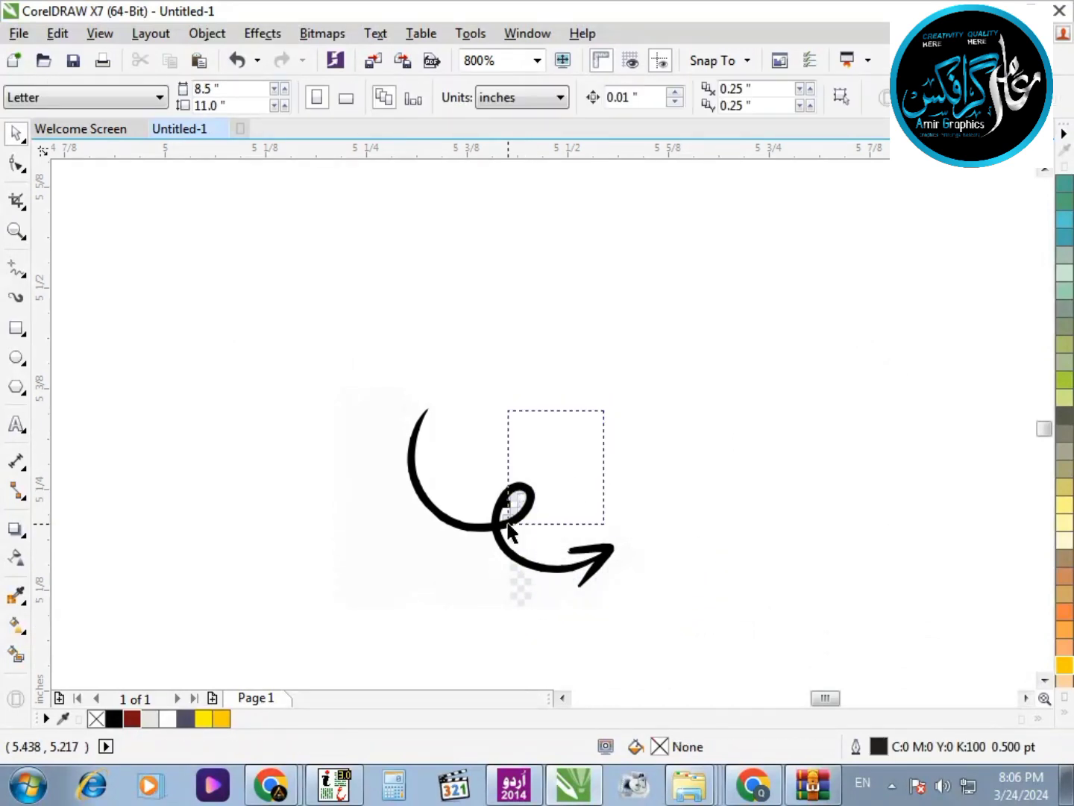
pyautogui.press('Delete')
pyautogui.hotkey('ctrl', 'z')
# Step: Trim the arrow with the background pieces inside its loop and delete those pieces
pyautogui.press('F2')
pyautogui.moveTo(514, 465); pyautogui.dragTo(565, 551)
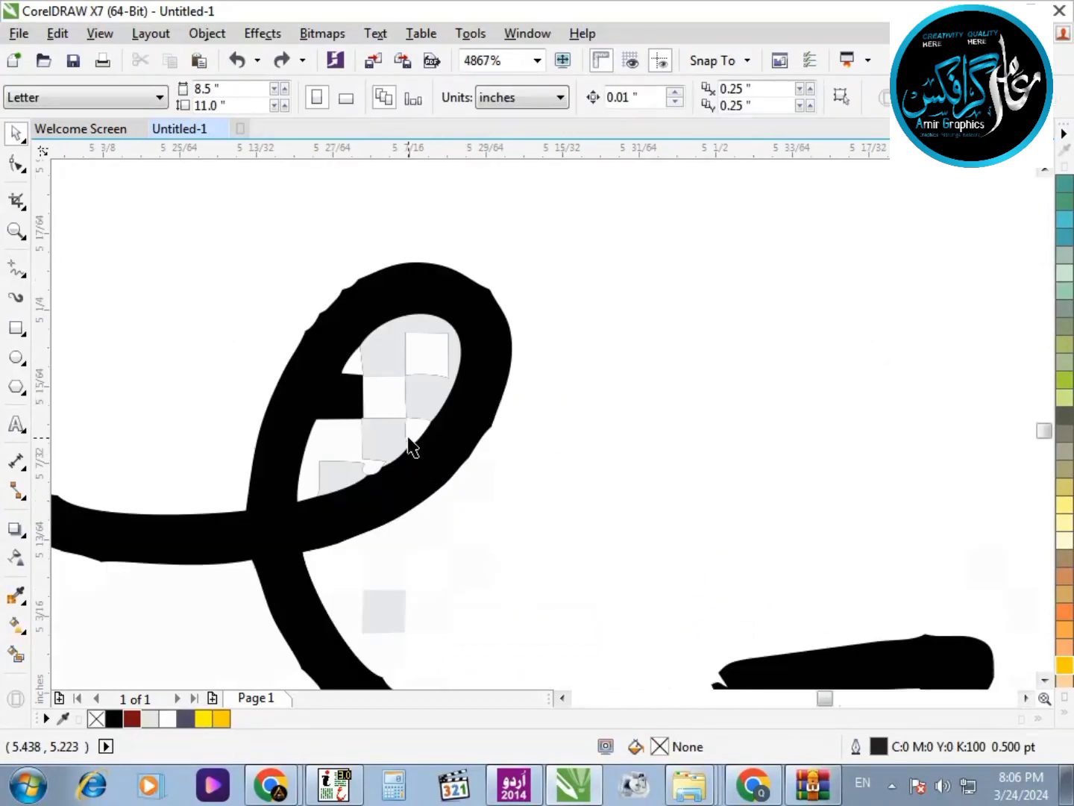
pyautogui.moveTo(364, 441); pyautogui.dragTo(364, 464)
pyautogui.click(601, 429)
pyautogui.click(432, 403)
pyautogui.click(342, 426)
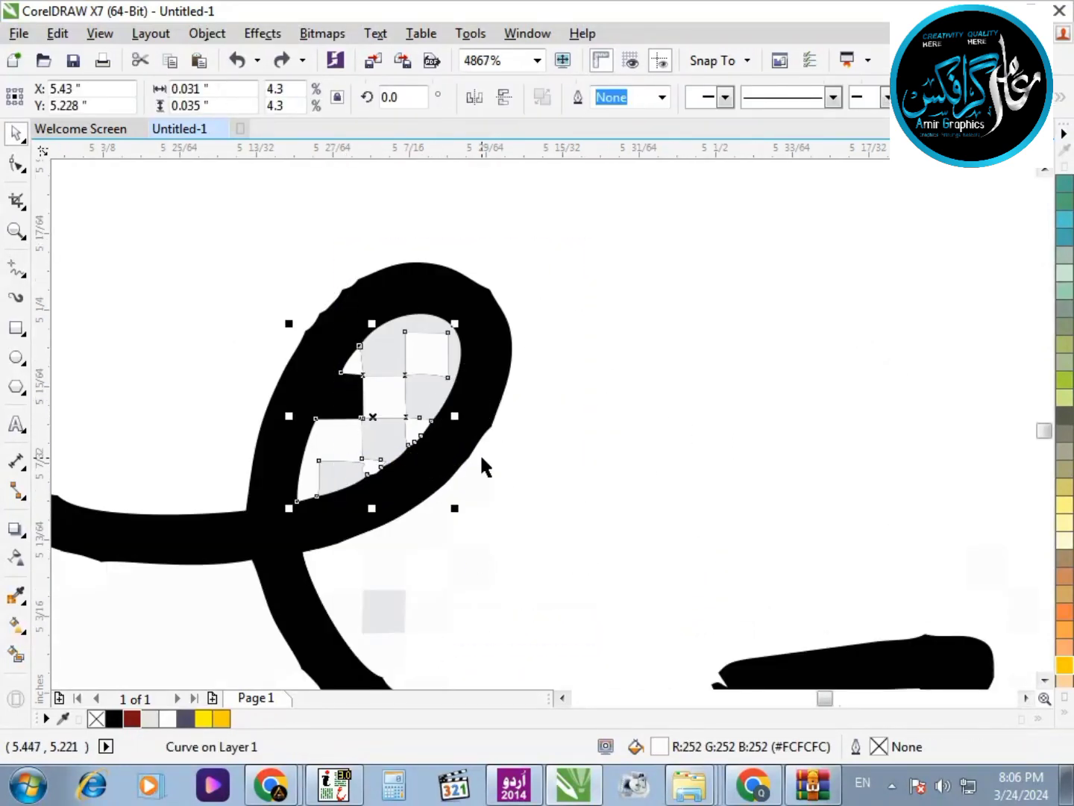
pyautogui.scroll(-1, 599, 458)
pyautogui.moveTo(597, 344); pyautogui.dragTo(372, 511)
pyautogui.keyDown('shift'); pyautogui.click(364, 500); pyautogui.keyUp('shift')
pyautogui.click(608, 97)
pyautogui.moveTo(596, 352); pyautogui.dragTo(387, 512)
pyautogui.press('Delete')
# Step: Draw freehand lines over the black notch inside the arrow's loop and delete the upper one
pyautogui.moveTo(505, 469); pyautogui.dragTo(554, 482)
pyautogui.click(601, 386)
pyautogui.scroll(-1, 490, 374)
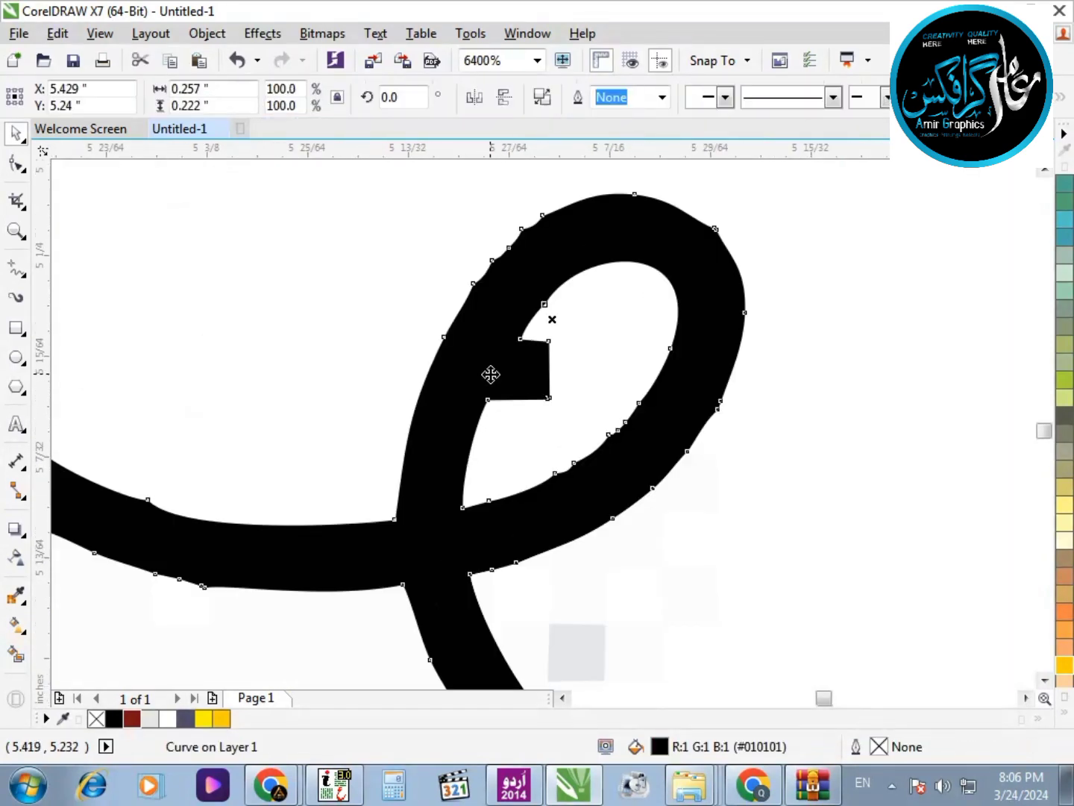
pyautogui.press('F2')
pyautogui.moveTo(409, 272); pyautogui.dragTo(803, 507)
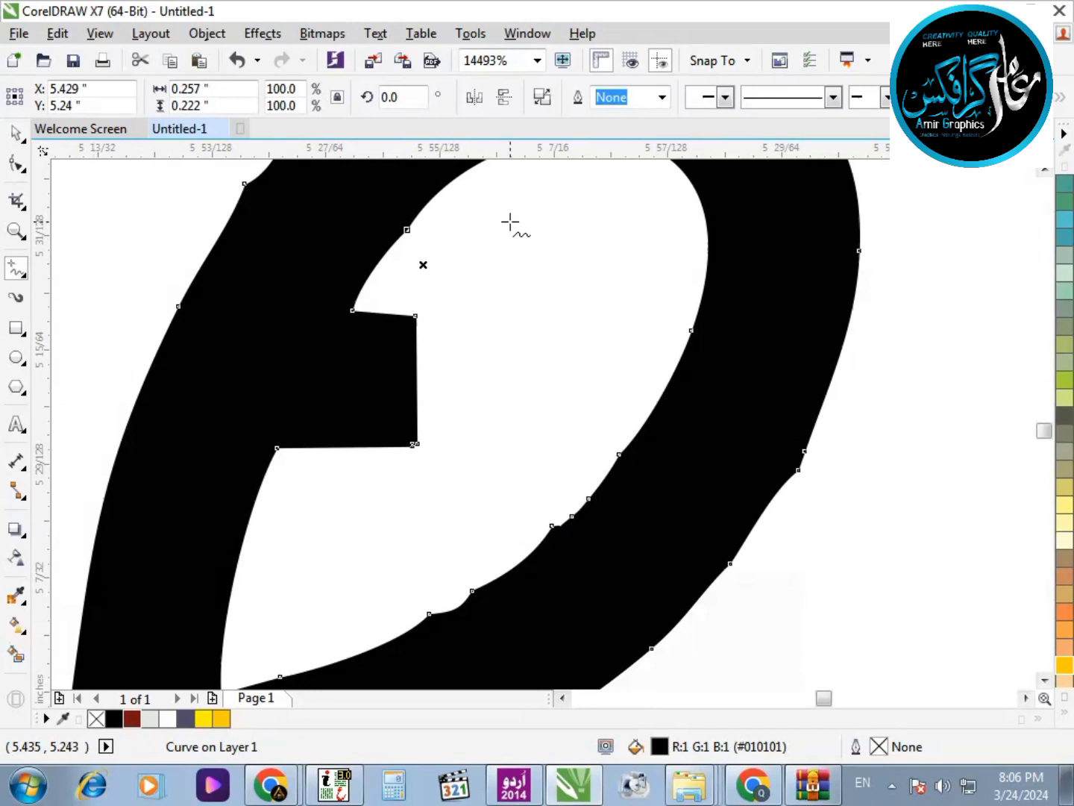
pyautogui.moveTo(510, 221); pyautogui.dragTo(387, 273)
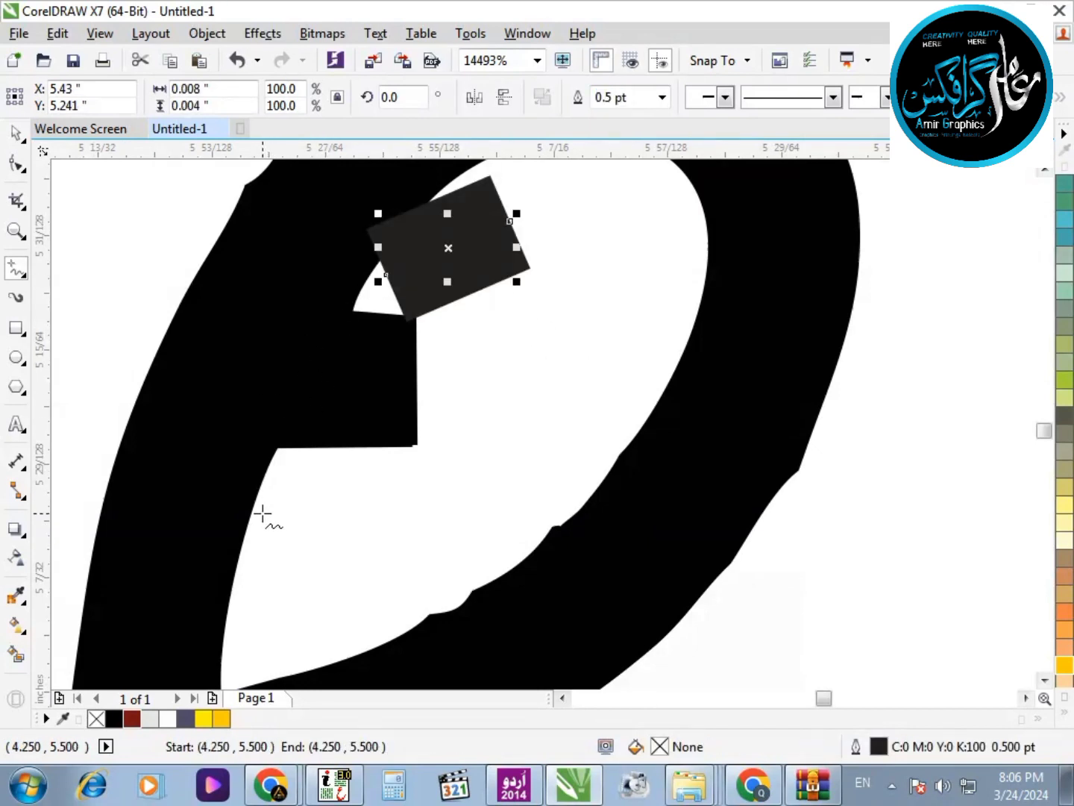
pyautogui.click(355, 299)
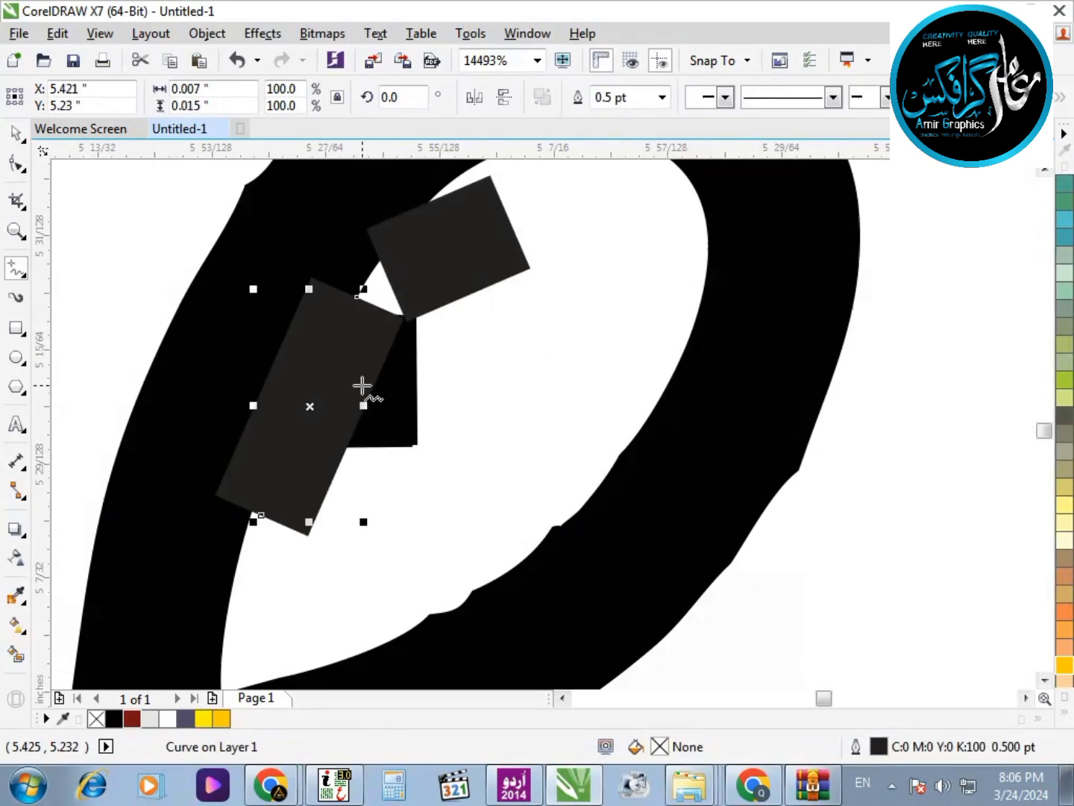
pyautogui.scroll(-1, 362, 385)
pyautogui.press('space')
pyautogui.press('Delete')
# Step: Try to trim the black notch off the arrow with the remaining freehand line, then remove that line
pyautogui.click(359, 399)
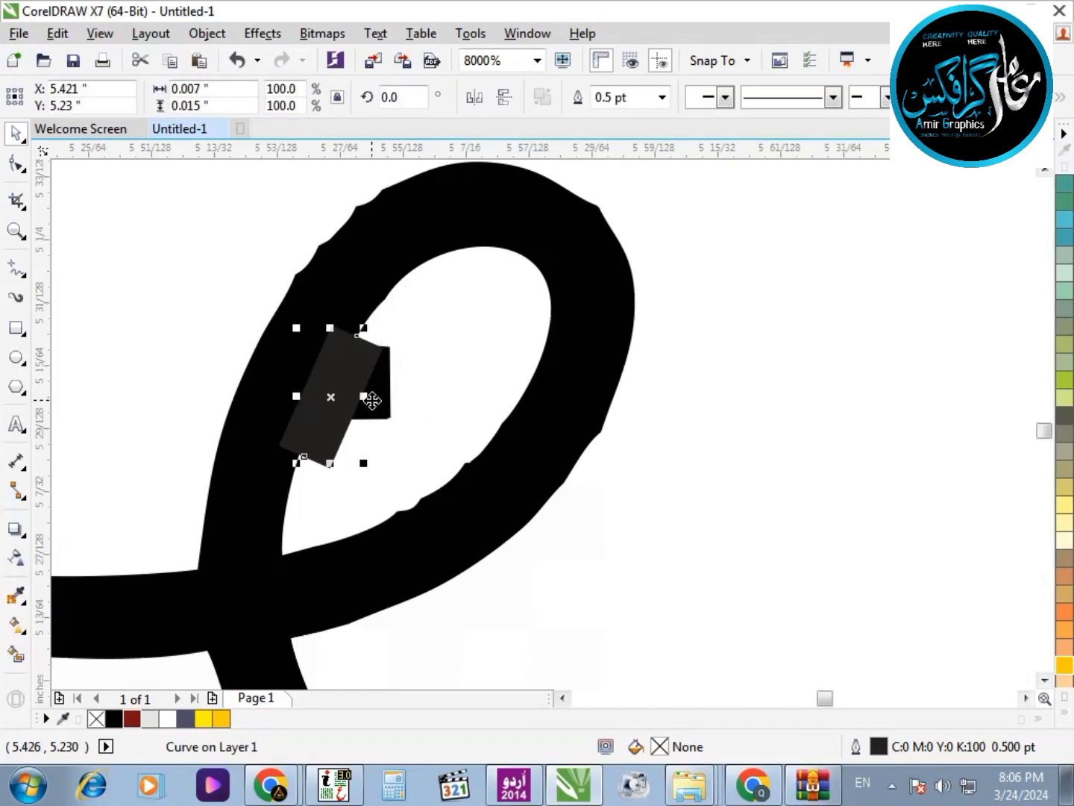
pyautogui.keyDown('shift'); pyautogui.click(372, 400); pyautogui.keyUp('shift')
pyautogui.click(608, 97)
pyautogui.click(398, 388)
pyautogui.click(357, 391)
pyautogui.press('Delete')
pyautogui.click(376, 393)
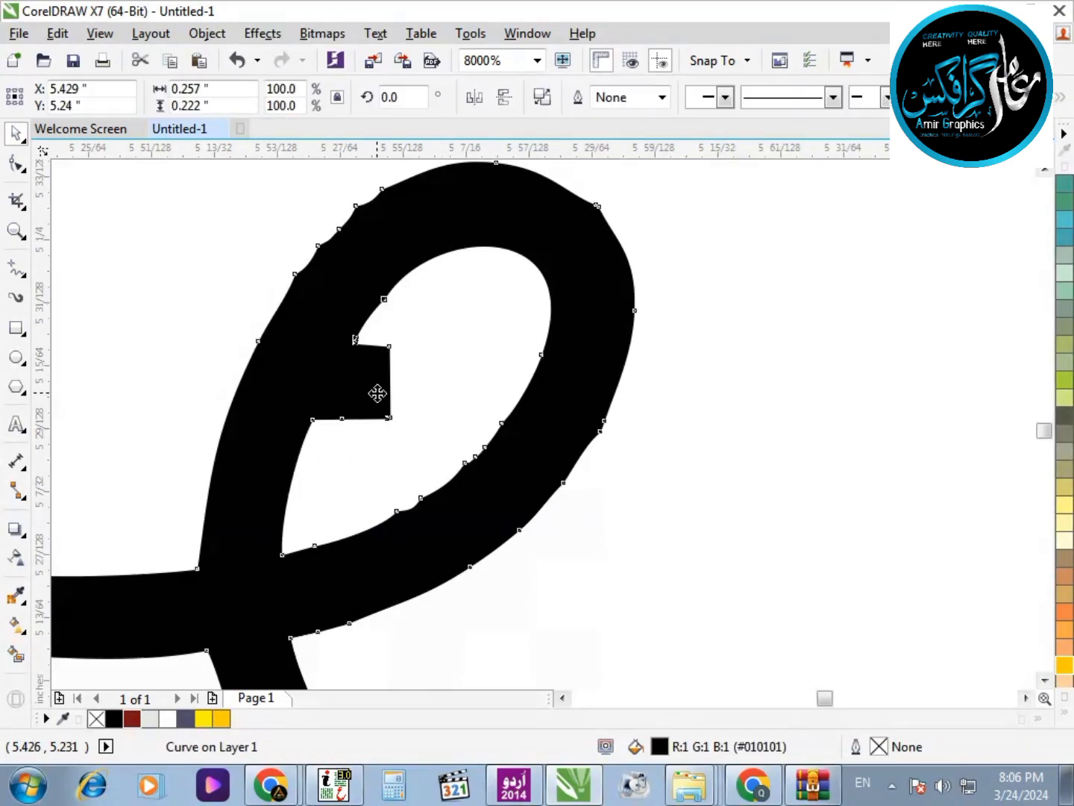
pyautogui.press('Delete')
pyautogui.hotkey('ctrl', 'z')
# Step: Delete the nodes forming the black notch so the inner edge of the arrow's loop is smooth
pyautogui.press('F2')
pyautogui.moveTo(209, 291); pyautogui.dragTo(413, 467)
pyautogui.press('F10')
pyautogui.click(764, 373)
pyautogui.press('Delete')
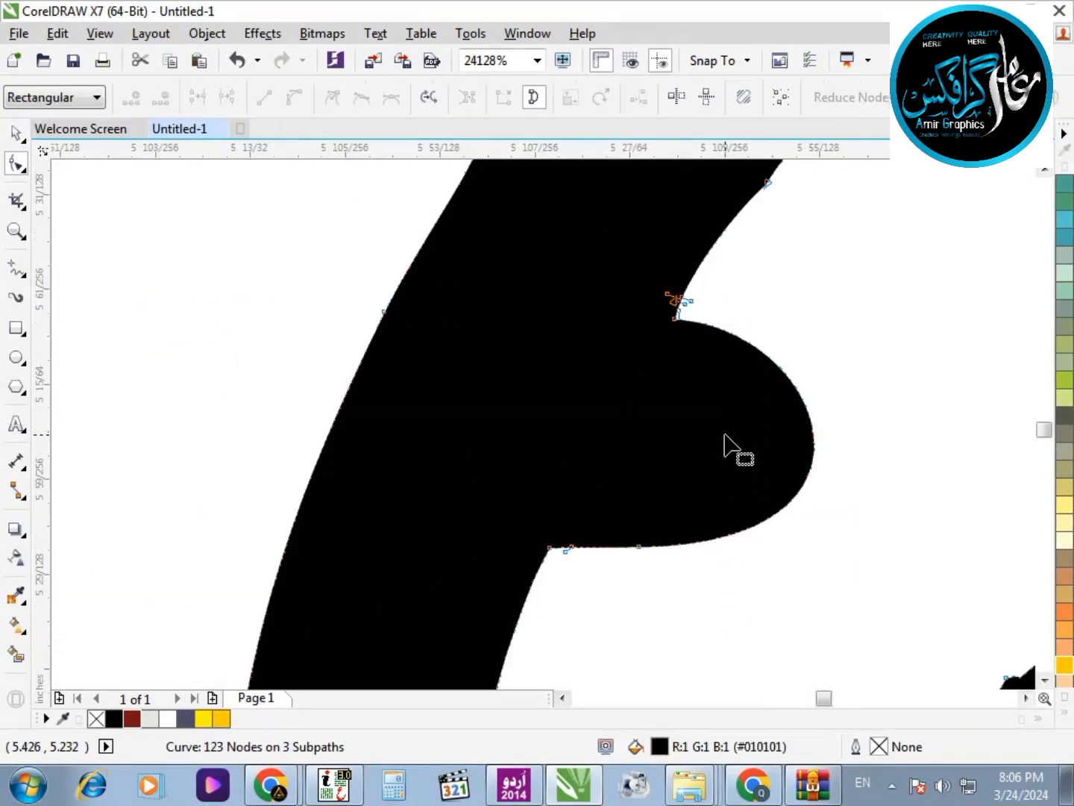
pyautogui.press('Delete')
pyautogui.press('Delete')
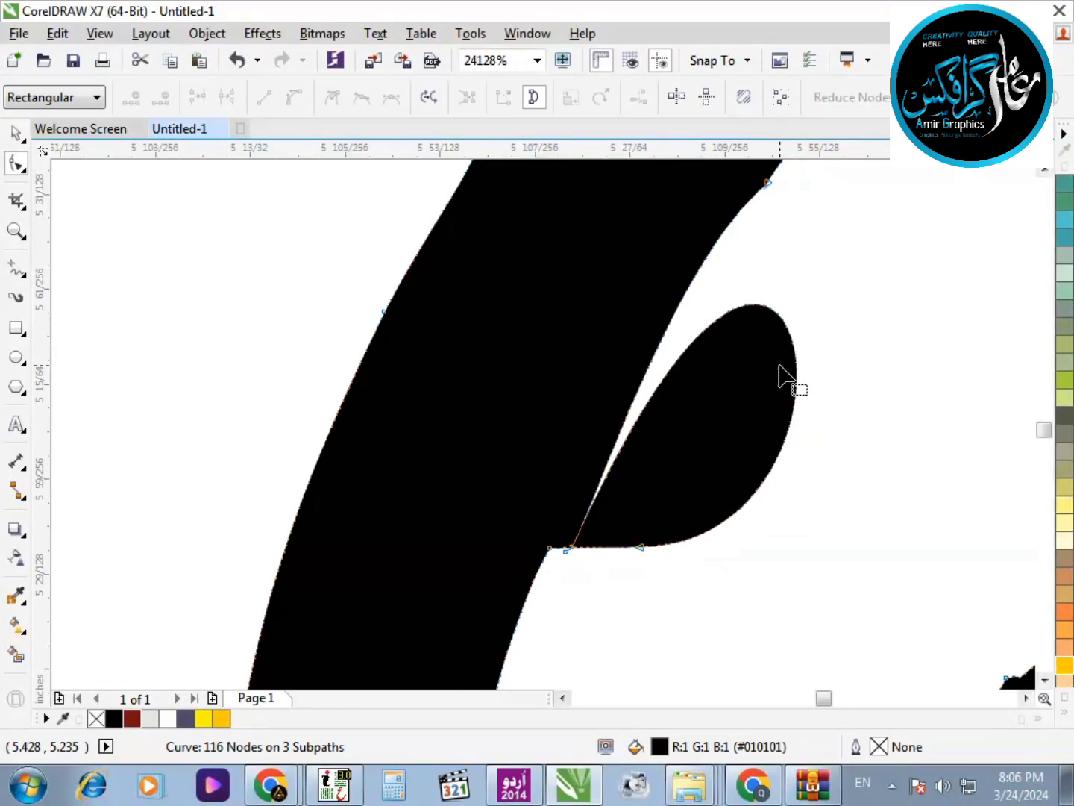
pyautogui.press('Delete')
pyautogui.press('F3')
pyautogui.press('space')
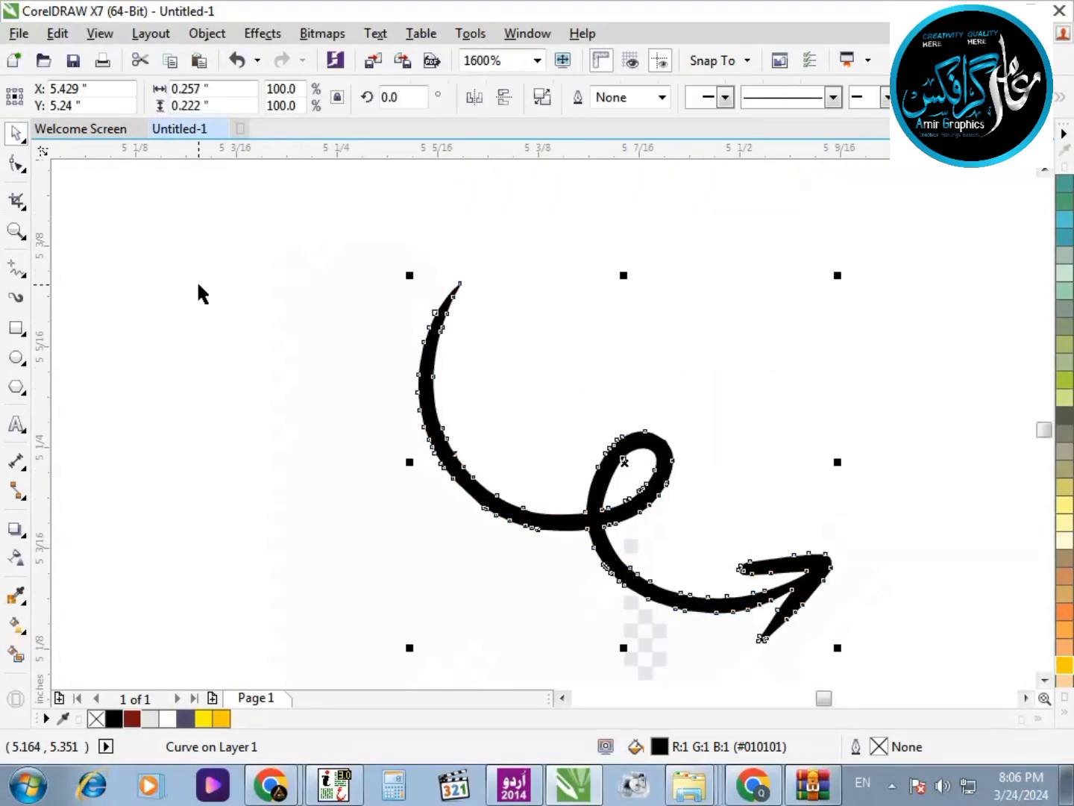
# Step: Clear the leftover background pieces around the curly arrow and move it onto the banner near the right pizza slice
pyautogui.scroll(-1, 361, 334)
pyautogui.moveTo(247, 291); pyautogui.dragTo(520, 587)
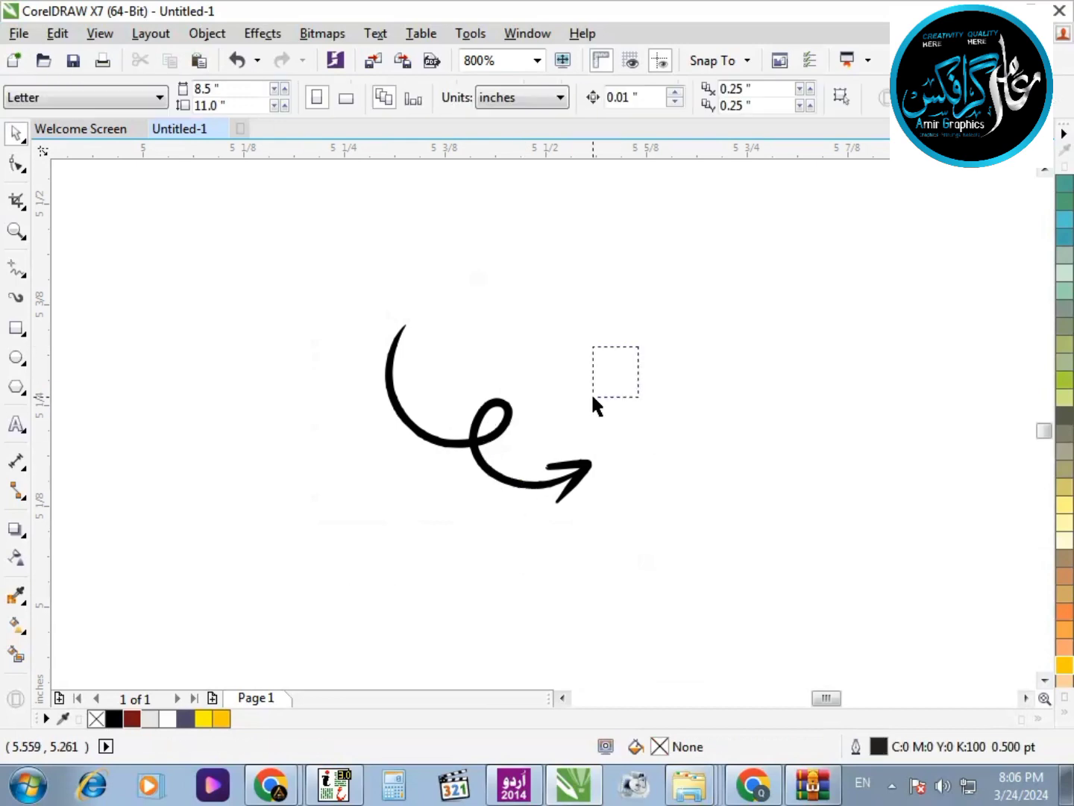
pyautogui.click(470, 455)
pyautogui.scroll(-3, 470, 455)
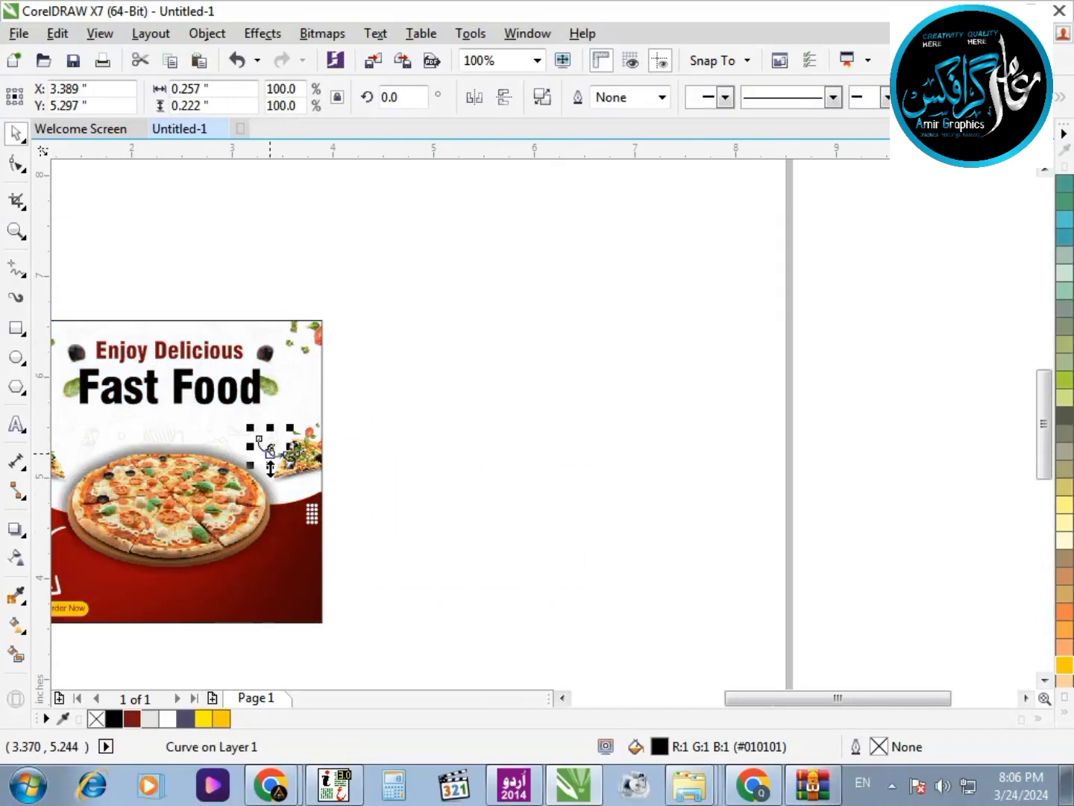
# Step: Mirror the curly arrow horizontally and tilt it by about 20 degrees above the main pizza's upper-right edge
pyautogui.scroll(2, 271, 455)
pyautogui.click(477, 97)
pyautogui.scroll(1, 410, 370)
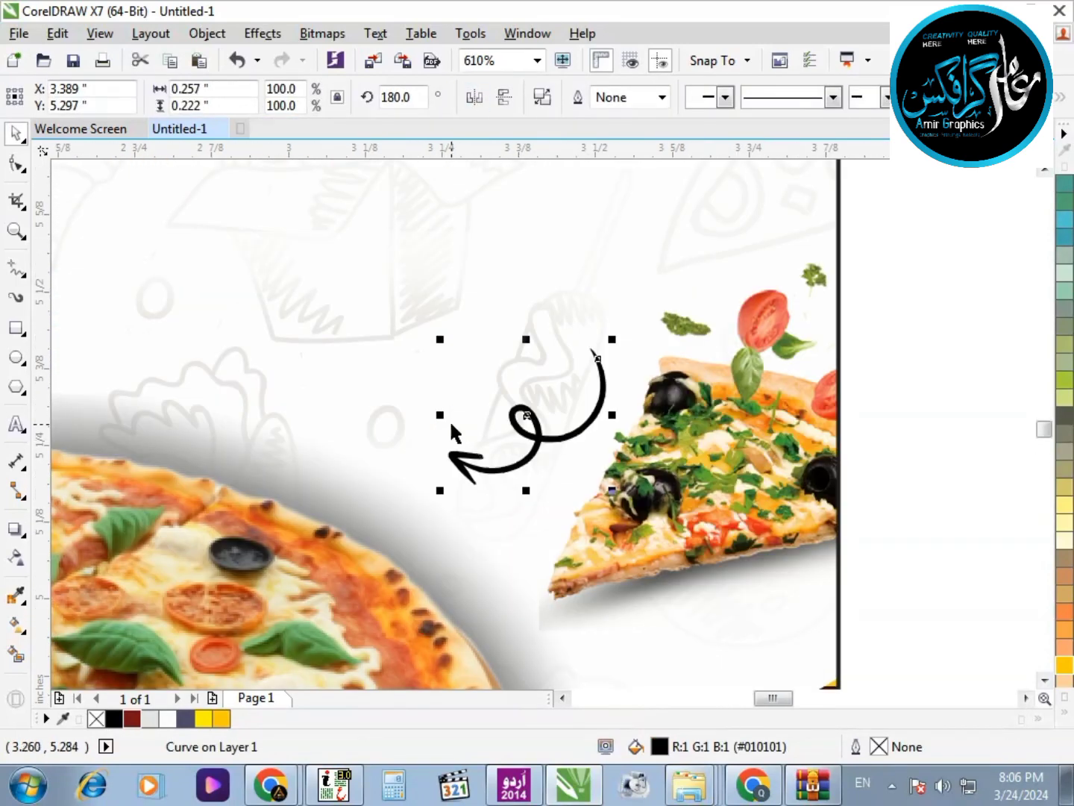
pyautogui.moveTo(526, 429); pyautogui.dragTo(445, 357)
pyautogui.moveTo(362, 418)
pyautogui.mouseDown()
pyautogui.moveTo(407, 446)
pyautogui.moveTo(373, 426)
pyautogui.mouseUp()
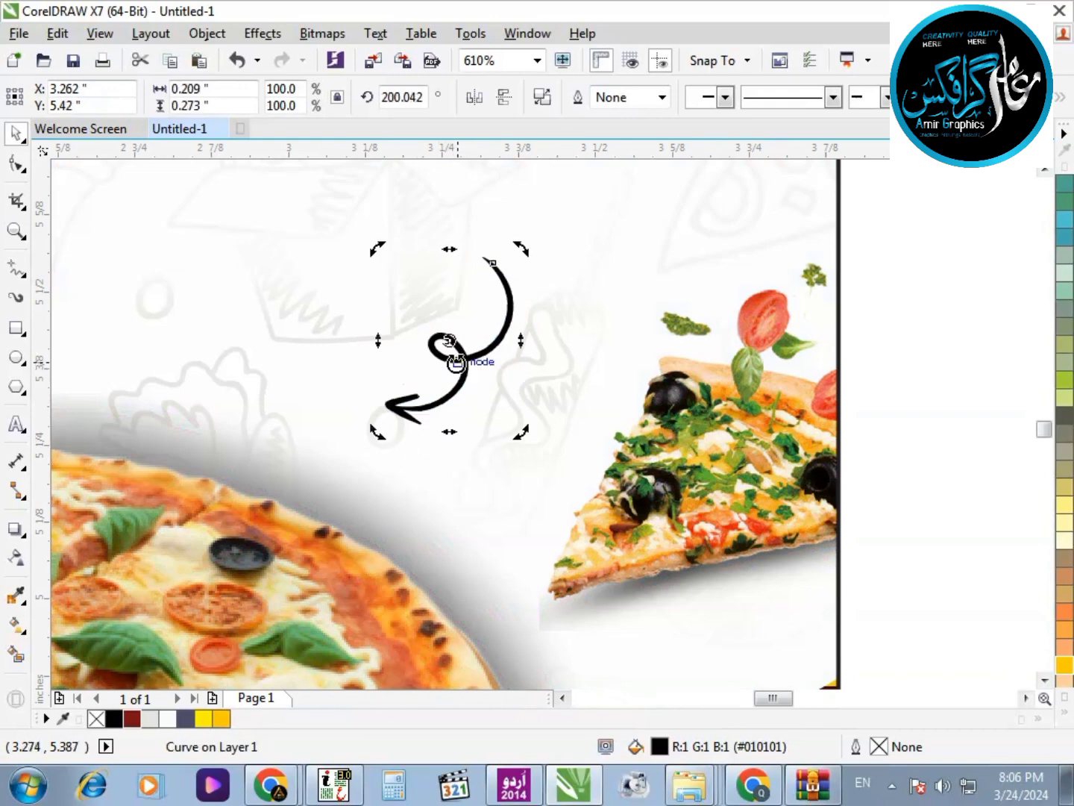
# Step: Fine-tune the curly arrow's rotation and position between the headline and the main pizza
pyautogui.scroll(-1, 456, 359)
pyautogui.click(750, 441)
pyautogui.scroll(1, 553, 357)
pyautogui.doubleClick(333, 382)
pyautogui.moveTo(271, 426); pyautogui.dragTo(291, 447)
pyautogui.moveTo(361, 363); pyautogui.dragTo(359, 396)
pyautogui.press('F3')
# Step: Draw an ellipse about 0.545 by 0.441 inches on the empty area beside the banner
pyautogui.moveTo(764, 478); pyautogui.dragTo(542, 354)
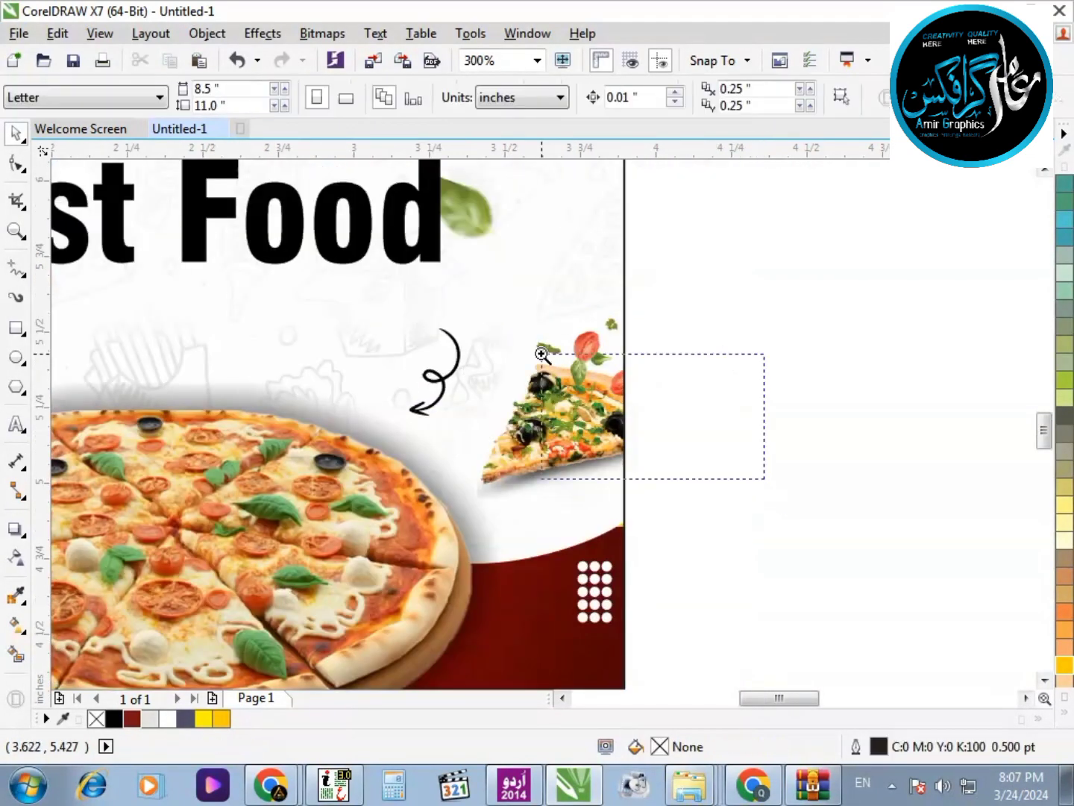
pyautogui.press('F3')
pyautogui.press('F2')
pyautogui.moveTo(298, 320); pyautogui.dragTo(846, 558)
pyautogui.click(17, 358)
pyautogui.moveTo(642, 271); pyautogui.dragTo(837, 423)
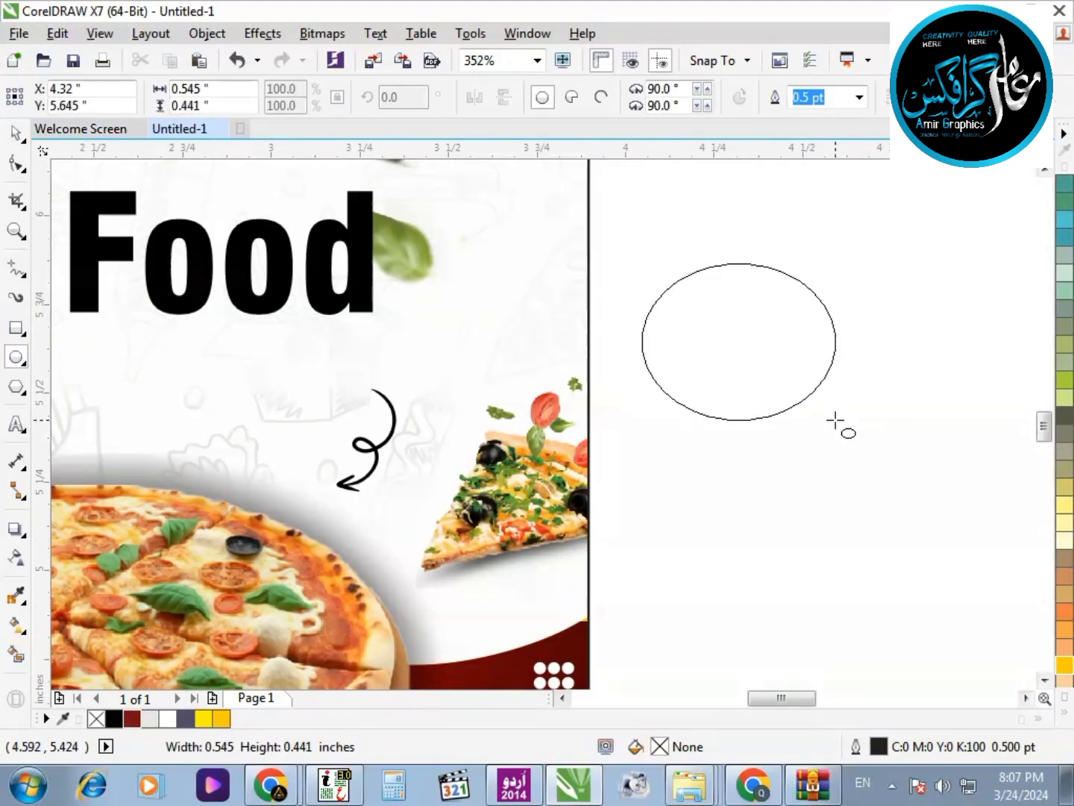
# Step: Duplicate the ellipse with a slight offset so the two outlines overlap
pyautogui.hotkey('shift', 'F2')
pyautogui.click(332, 284)
pyautogui.moveTo(345, 286); pyautogui.dragTo(320, 293)
pyautogui.rightClick(320, 293)
pyautogui.click(700, 285)
pyautogui.scroll(-1, 701, 285)
# Step: Rotate one of the overlapping ellipses slightly for a hand-drawn double-circle look
pyautogui.moveTo(701, 239); pyautogui.dragTo(425, 481)
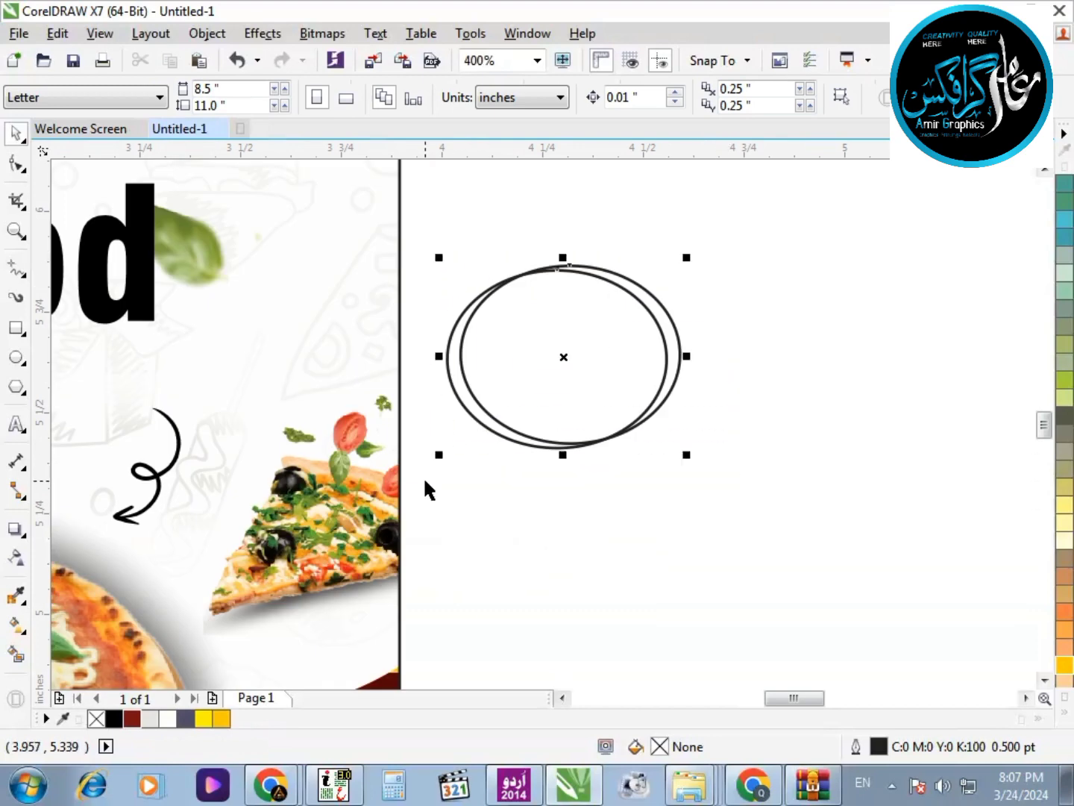
pyautogui.click(691, 251)
pyautogui.doubleClick(662, 331)
pyautogui.moveTo(674, 262); pyautogui.dragTo(676, 303)
pyautogui.click(758, 212)
# Step: Scale both ellipses down and place them on the banner just above the curly arrow's tail
pyautogui.moveTo(756, 212); pyautogui.dragTo(426, 481)
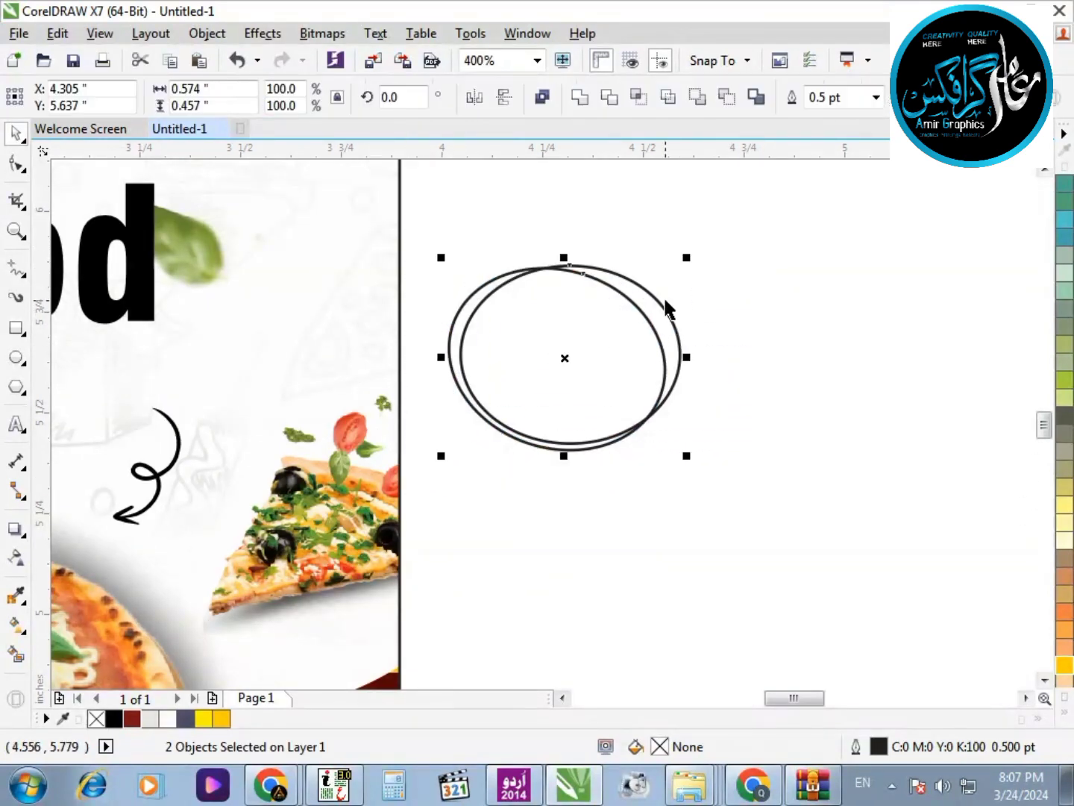
pyautogui.moveTo(685, 258); pyautogui.dragTo(621, 312)
pyautogui.moveTo(566, 355); pyautogui.dragTo(207, 376)
# Step: Color the outlines of the two overlapping ellipses dark red
pyautogui.click(540, 319)
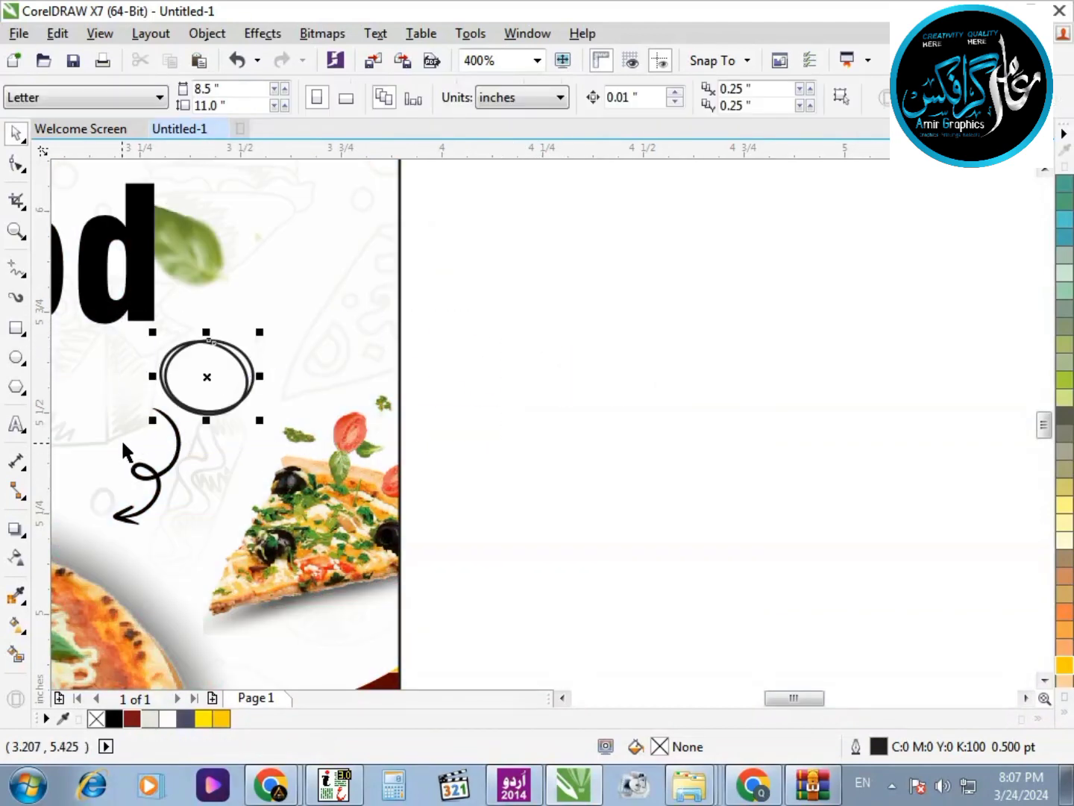
pyautogui.rightClick(131, 719)
pyautogui.click(552, 528)
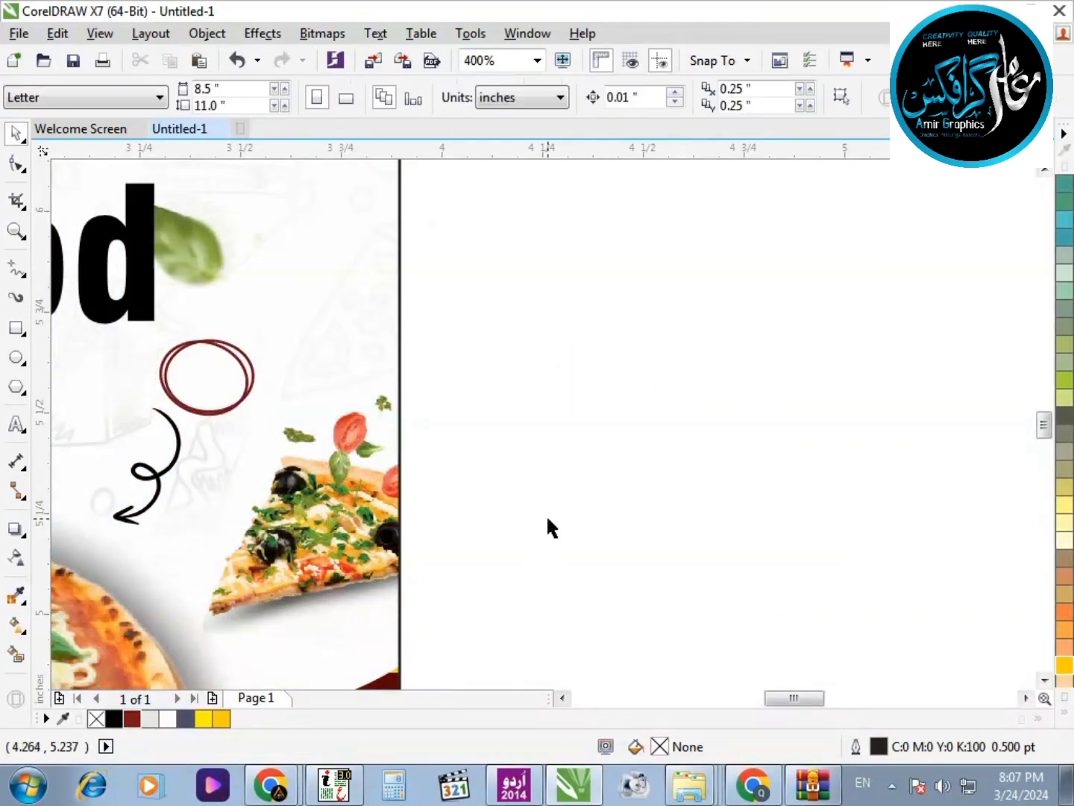
# Step: Add the text "50%" and "Discount" on two lines beside the banner and open its font choices
pyautogui.click(17, 423)
pyautogui.click(539, 405)
pyautogui.write('5')
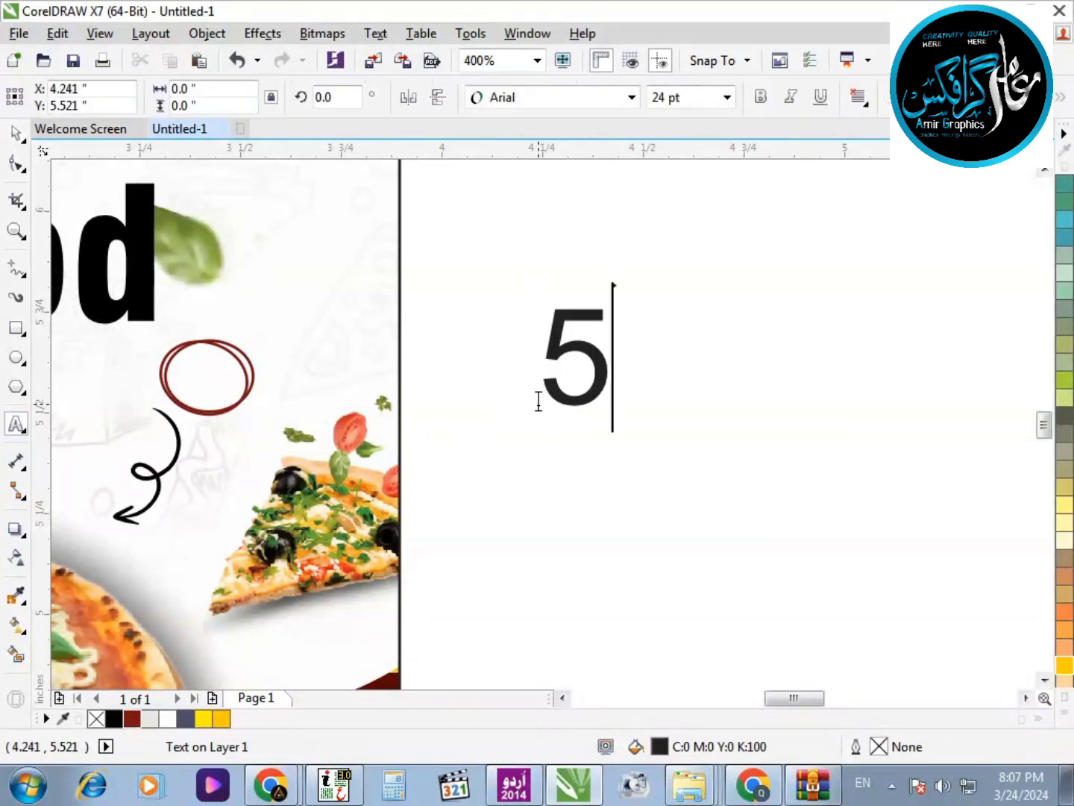
pyautogui.write('0 %')
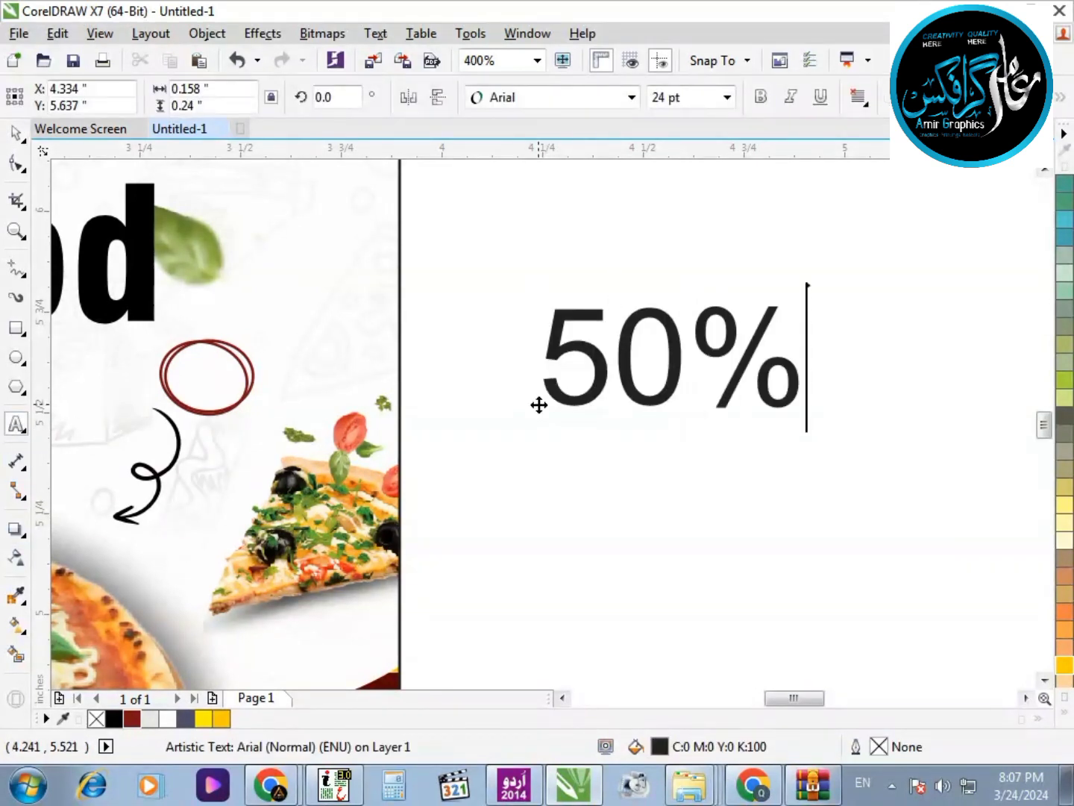
pyautogui.press('Return')
pyautogui.write('d')
pyautogui.press('BackSpace')
pyautogui.write('Discount')
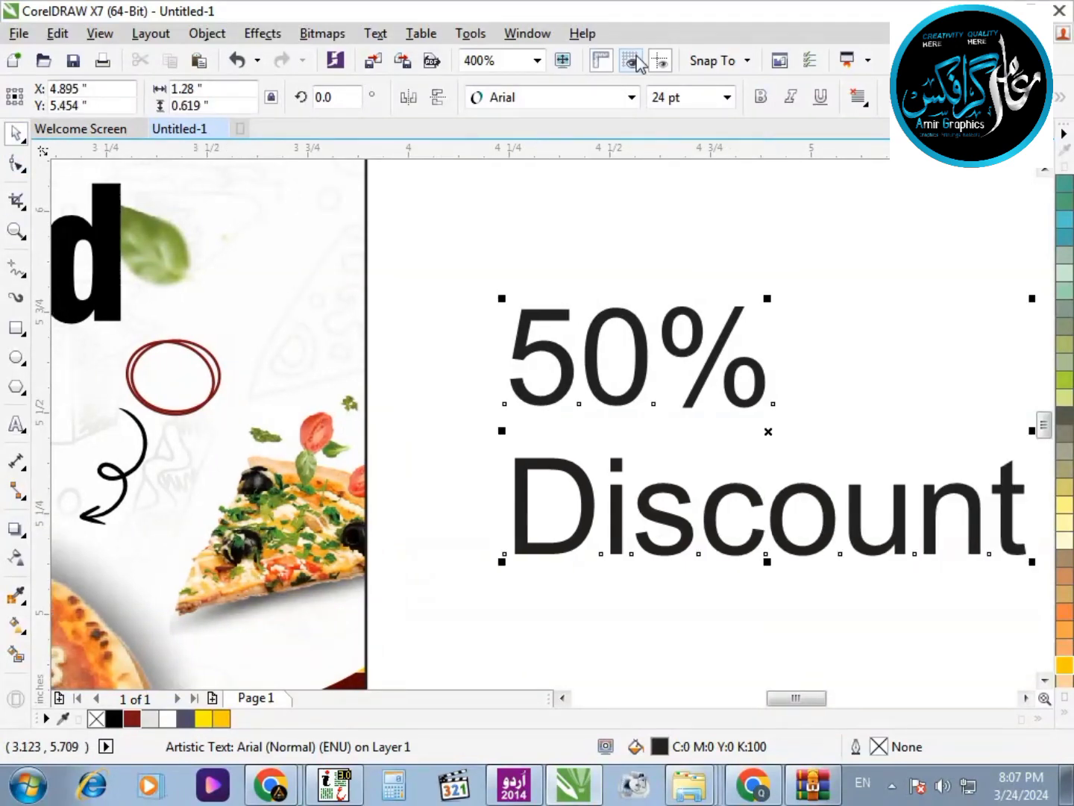
pyautogui.click(632, 98)
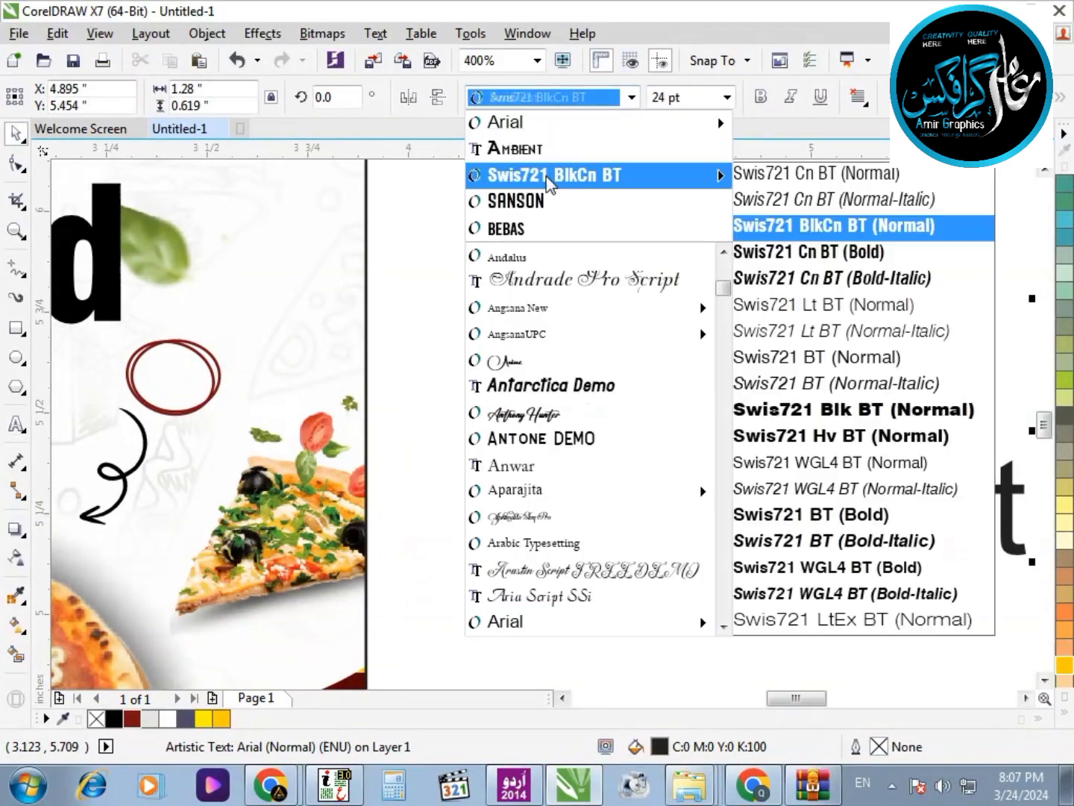
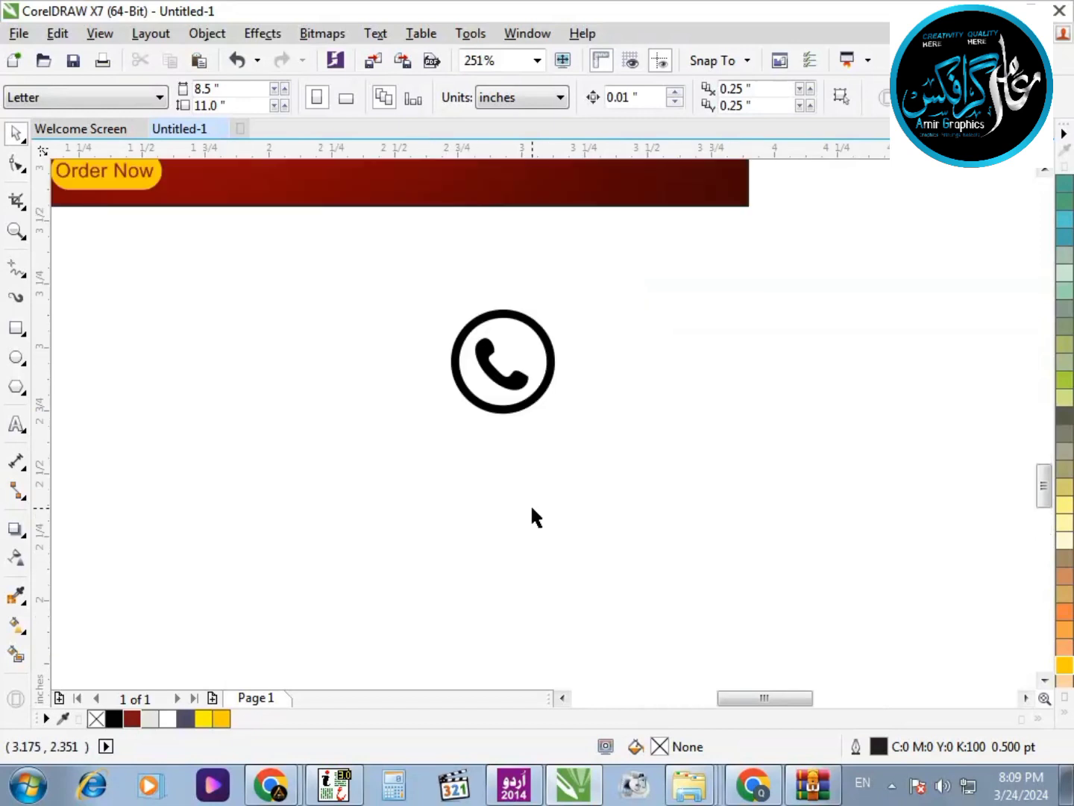
# Step: Add the text "call for delivery" below the phone icon beneath the banner
pyautogui.click(22, 428)
pyautogui.click(300, 510)
pyautogui.write('call')
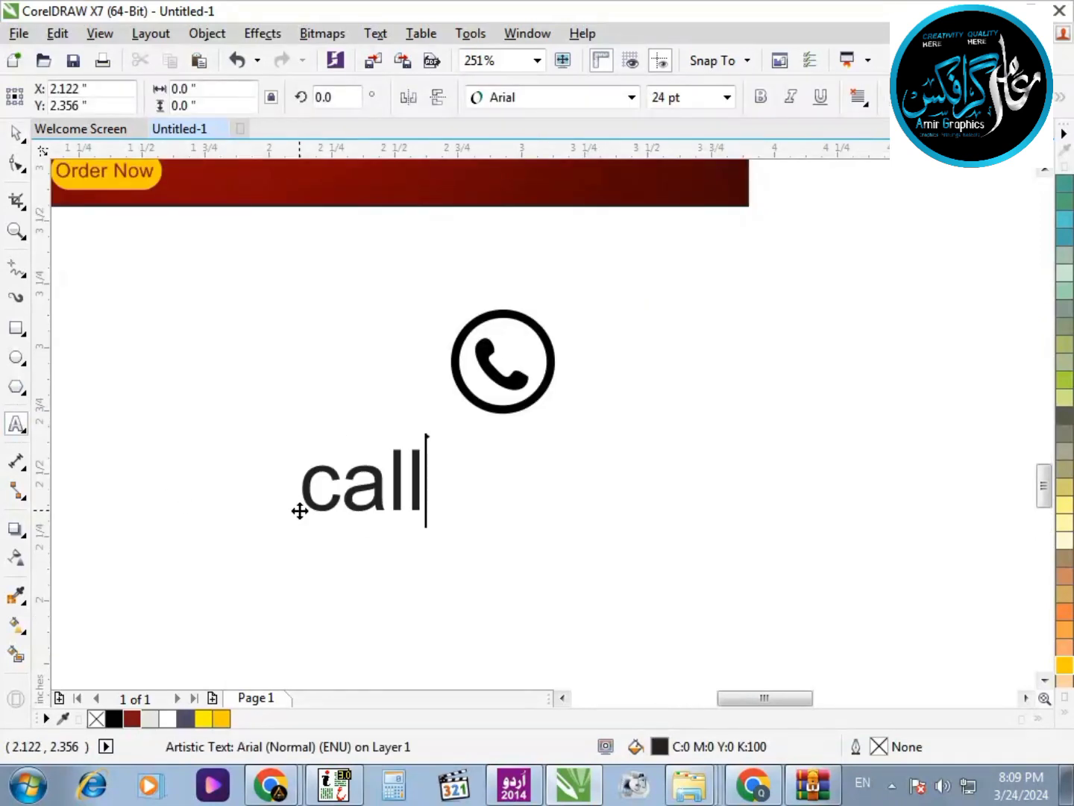
pyautogui.write(' for del')
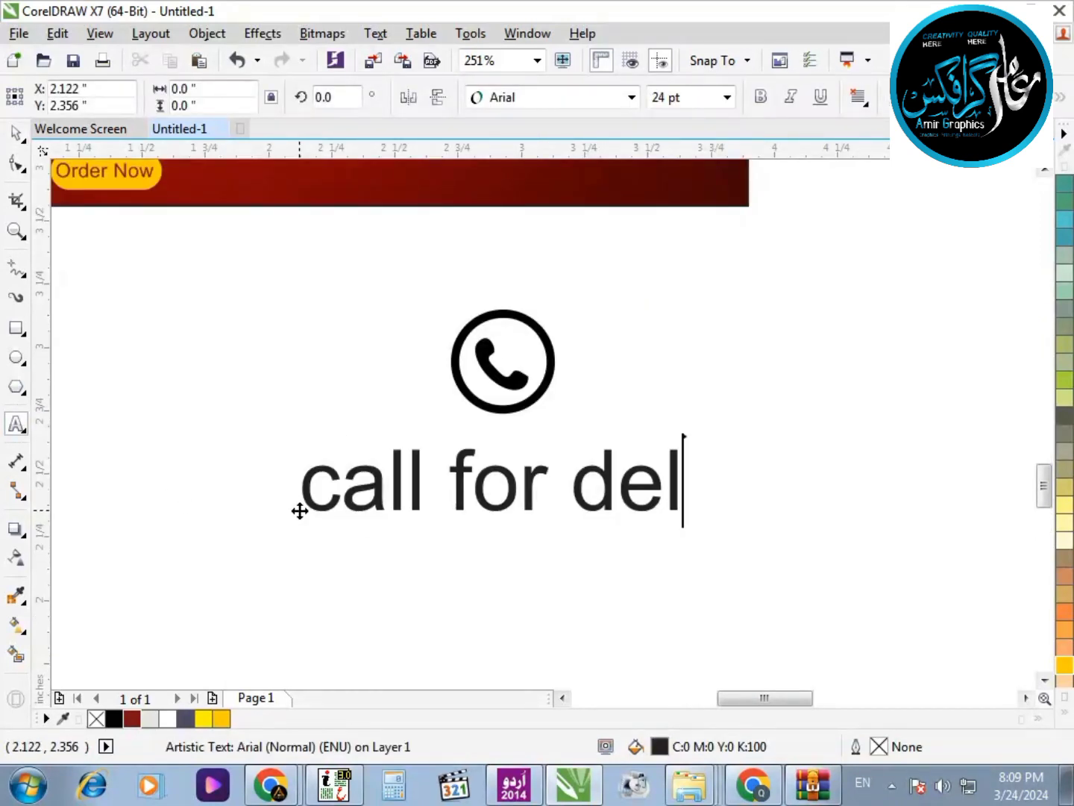
pyautogui.write('ivery')
pyautogui.click(16, 133)
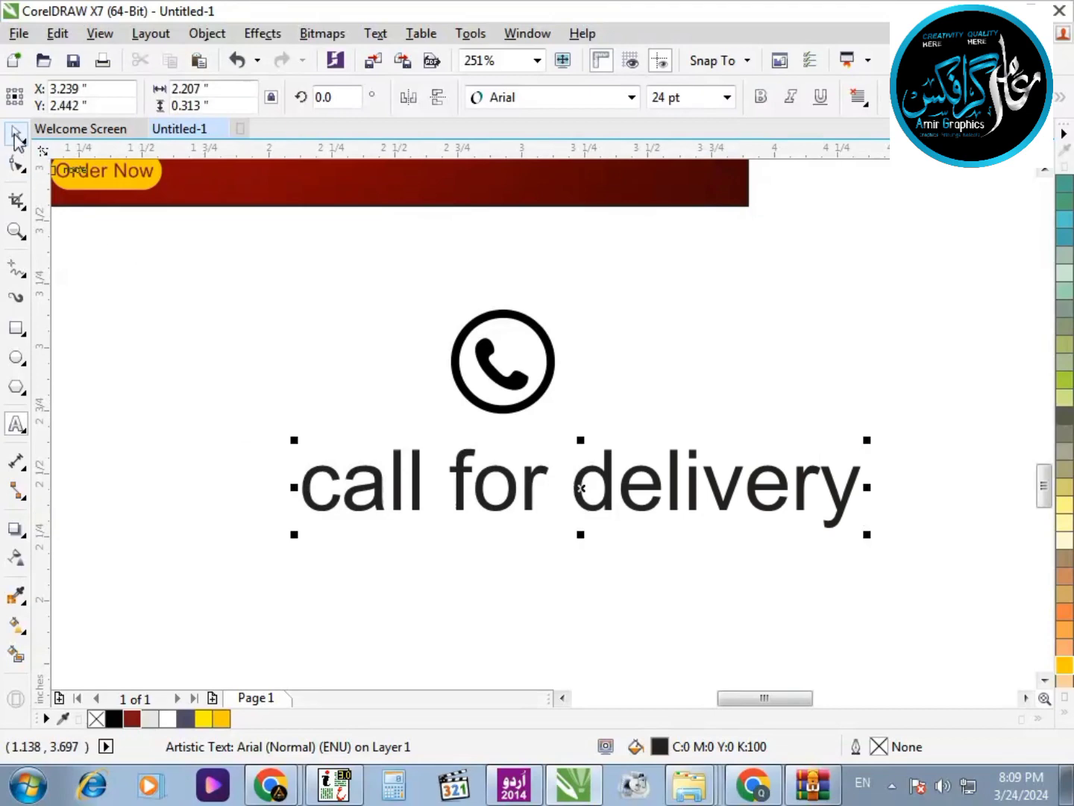
# Step: Change the "call for delivery" text to title case
pyautogui.click(375, 33)
pyautogui.click(432, 537)
pyautogui.click(400, 396)
pyautogui.click(441, 460)
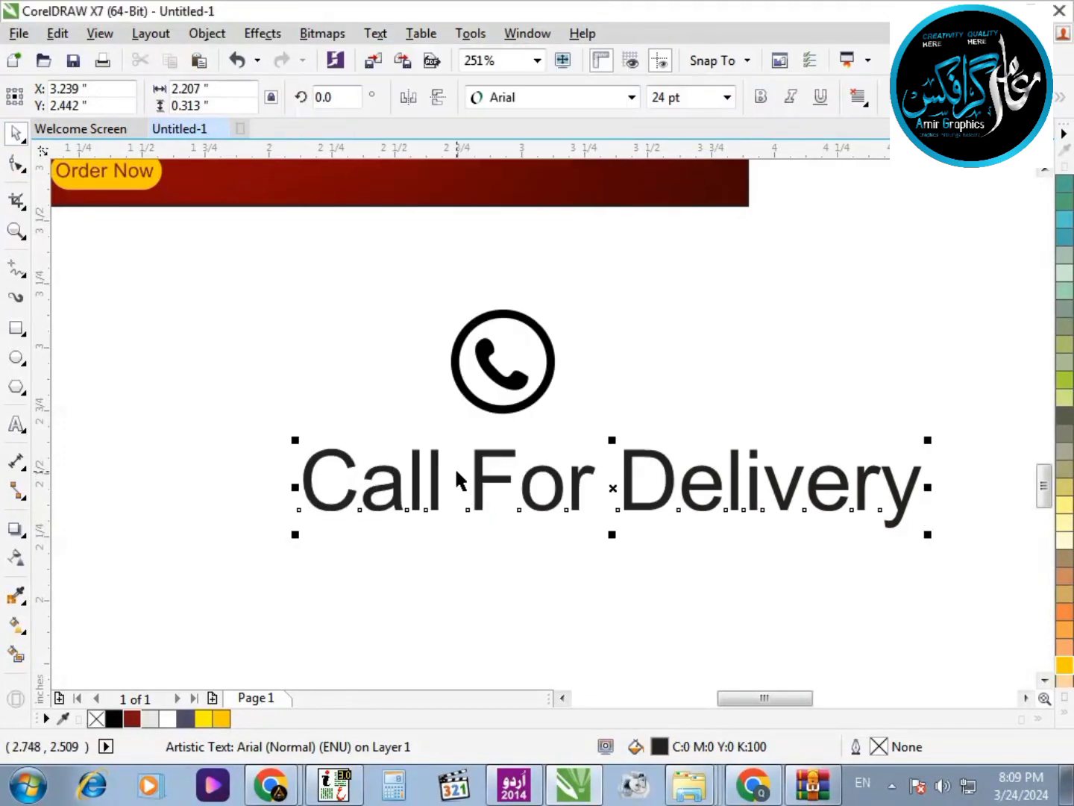
# Step: Add the delivery phone number as a second line under "Call For Delivery"
pyautogui.press('z')
pyautogui.scroll(-2, 458, 472)
pyautogui.moveTo(318, 413); pyautogui.dragTo(693, 587)
pyautogui.doubleClick(906, 384)
pyautogui.press('Return')
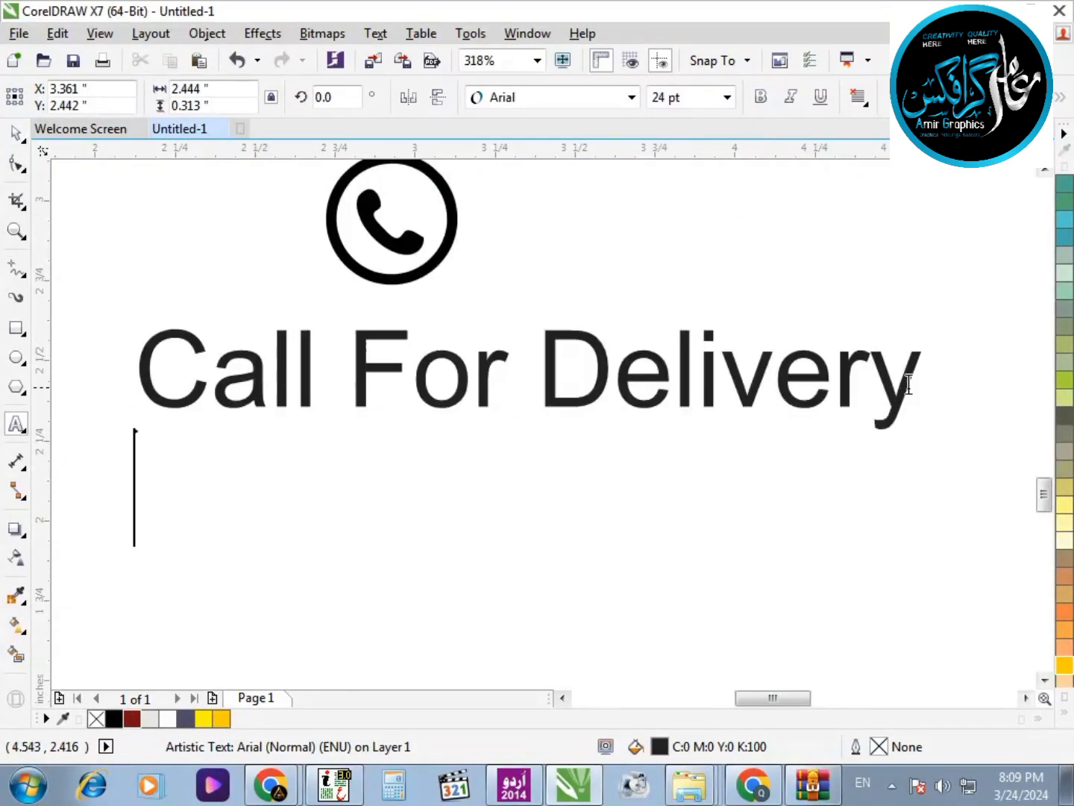
pyautogui.write('+123 ')
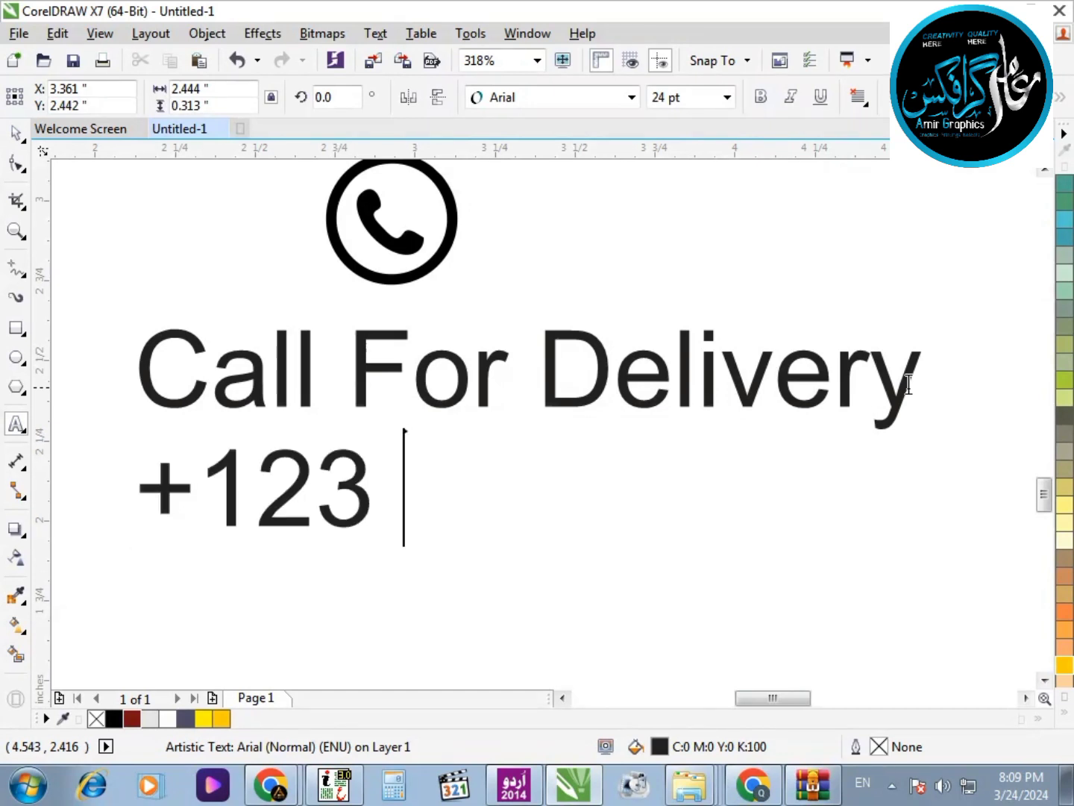
pyautogui.write('(')
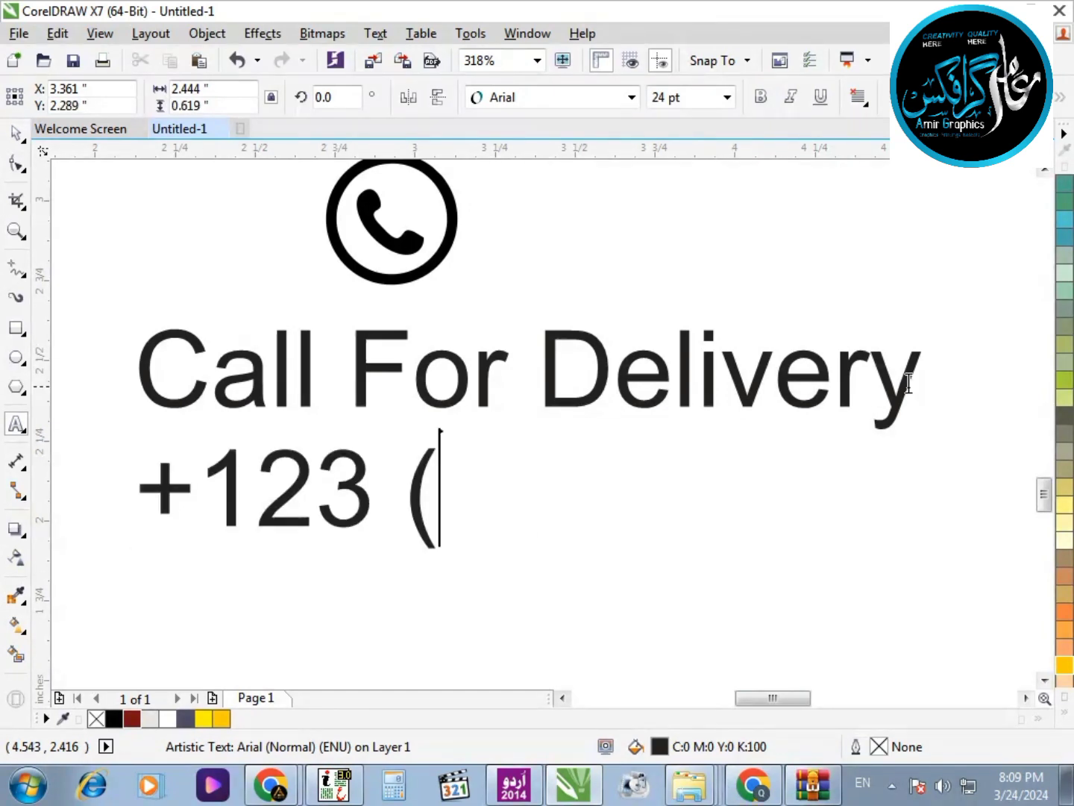
pyautogui.write('456) 7890')
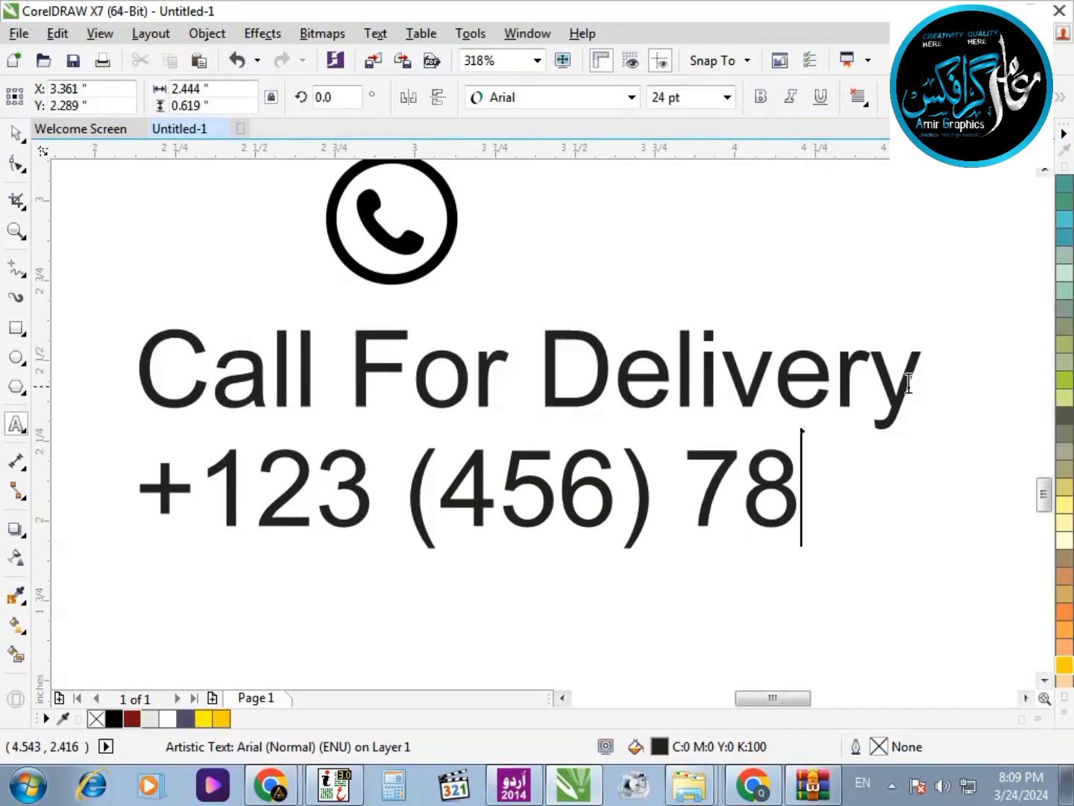
pyautogui.click(23, 127)
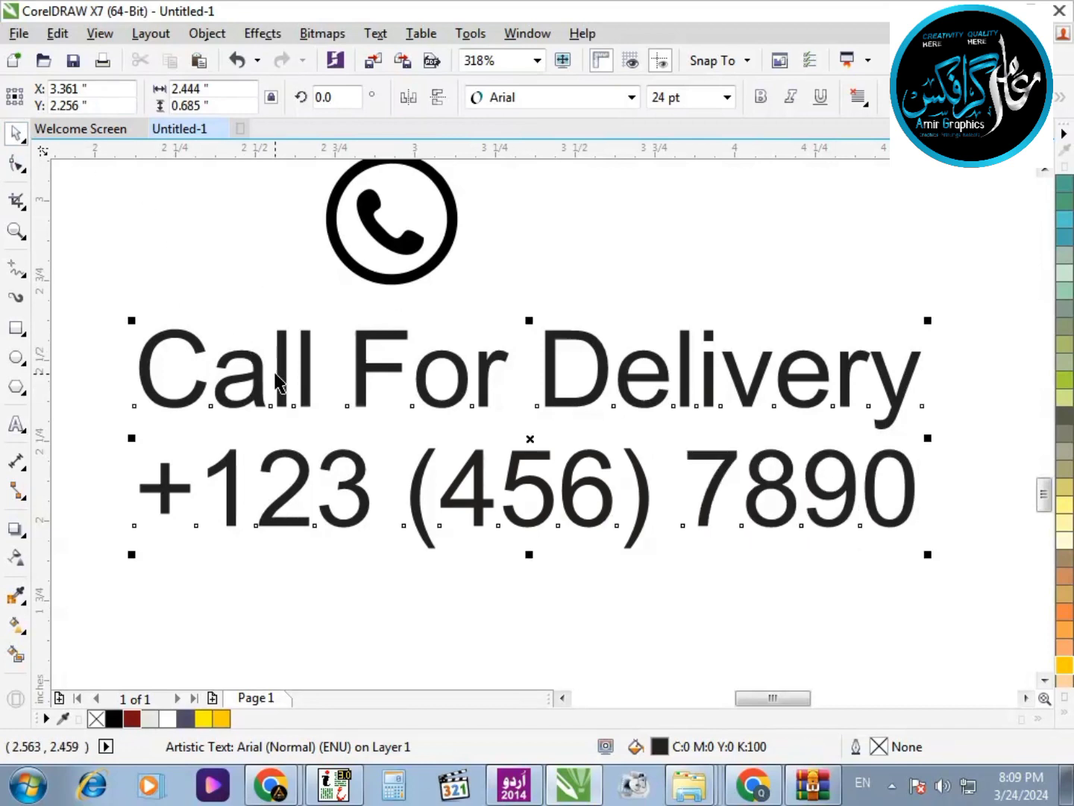
# Step: Try the Bebas font on the two-line delivery text
pyautogui.click(284, 380)
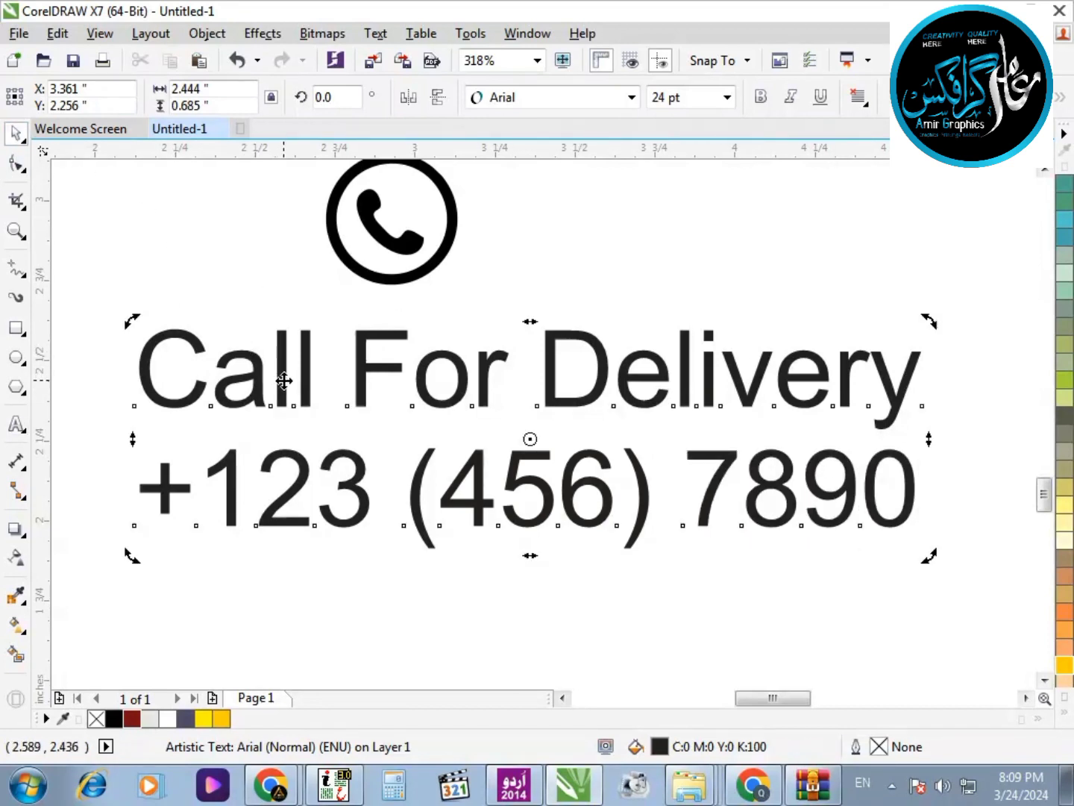
pyautogui.click(631, 97)
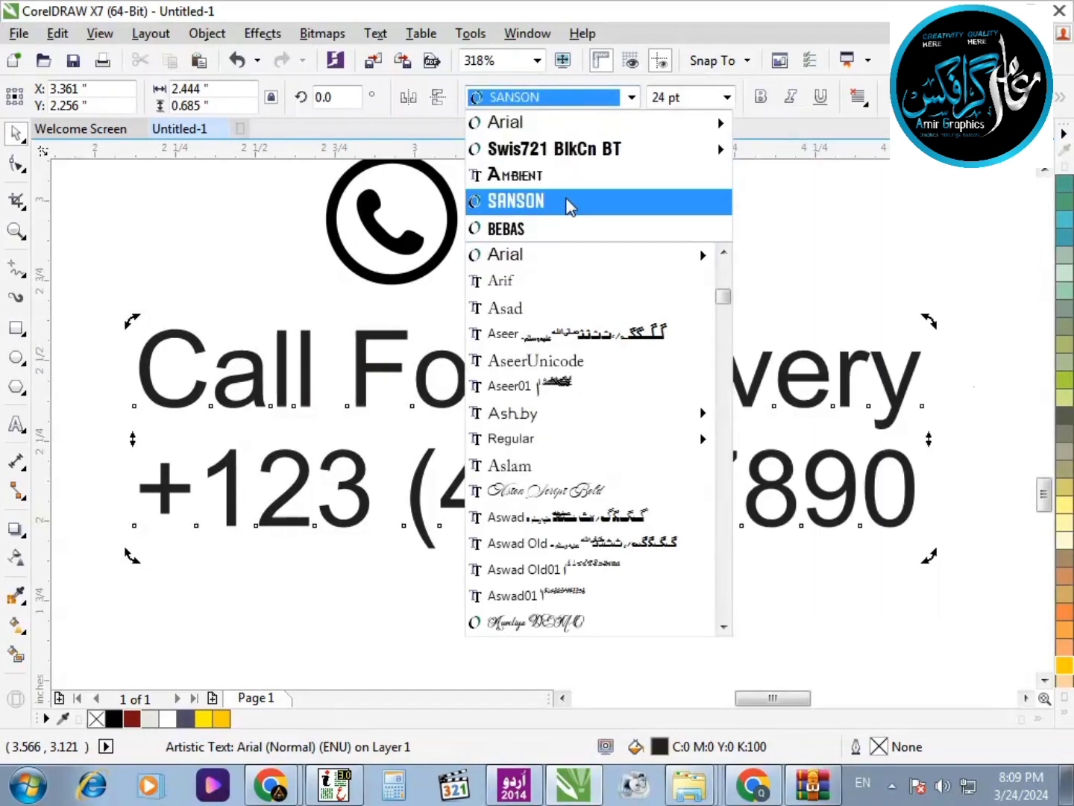
pyautogui.click(568, 232)
pyautogui.scroll(-3, 728, 467)
pyautogui.scroll(2, 708, 436)
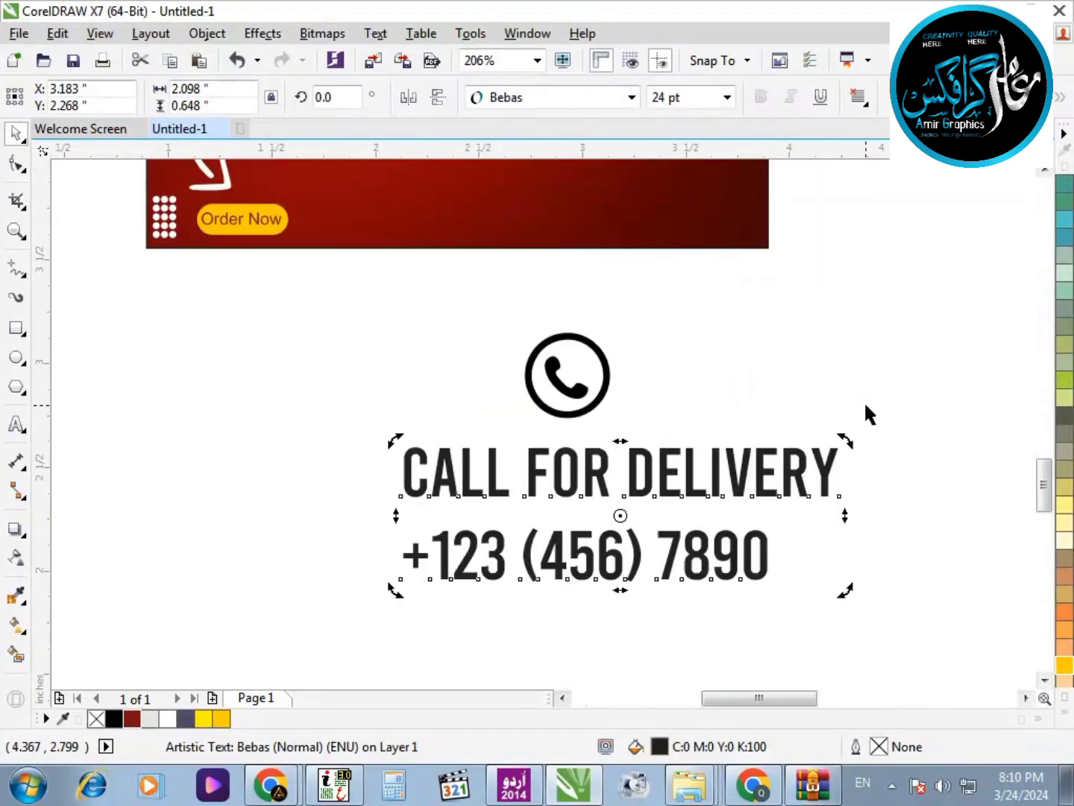
# Step: Scale the delivery text down to about 1.08 inches wide at the banner's bottom-right corner, set in Arial
pyautogui.moveTo(893, 420); pyautogui.dragTo(510, 546)
pyautogui.moveTo(610, 505); pyautogui.dragTo(647, 194)
pyautogui.press('F2')
pyautogui.moveTo(286, 373); pyautogui.dragTo(875, 93)
pyautogui.click(632, 97)
pyautogui.click(595, 233)
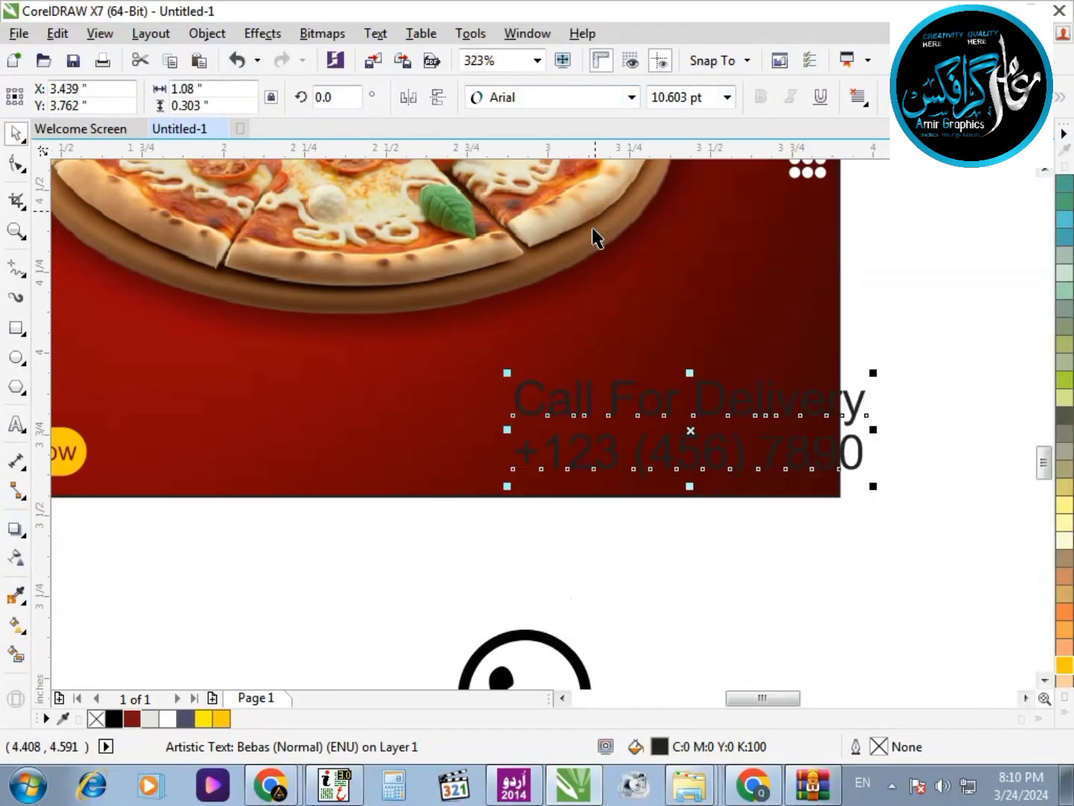
# Step: Shrink the delivery text to about 8.15 pt and move it fully inside the banner's bottom-right corner
pyautogui.press('F2')
pyautogui.moveTo(393, 338); pyautogui.dragTo(1066, 553)
pyautogui.moveTo(725, 482); pyautogui.dragTo(611, 478)
pyautogui.scroll(-1, 661, 488)
pyautogui.press('F2')
pyautogui.moveTo(771, 486); pyautogui.dragTo(268, 380)
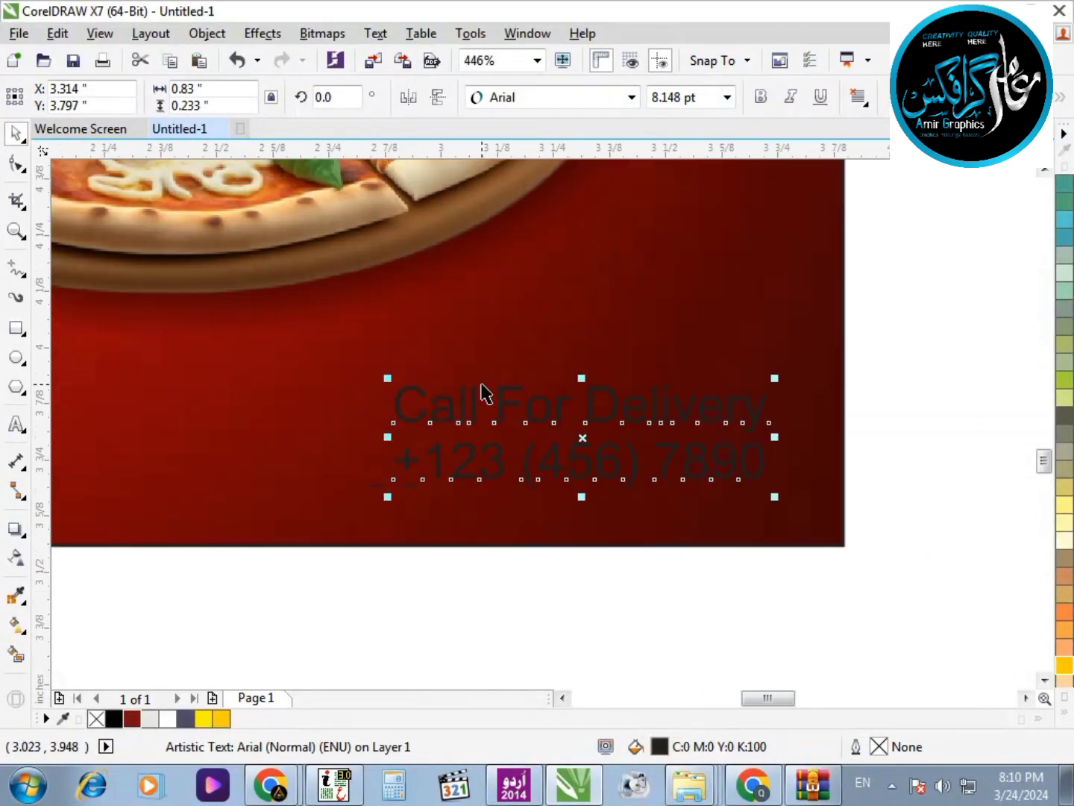
pyautogui.scroll(-1, 786, 590)
pyautogui.press('F2')
pyautogui.moveTo(850, 605); pyautogui.dragTo(359, 400)
pyautogui.scroll(-1, 429, 451)
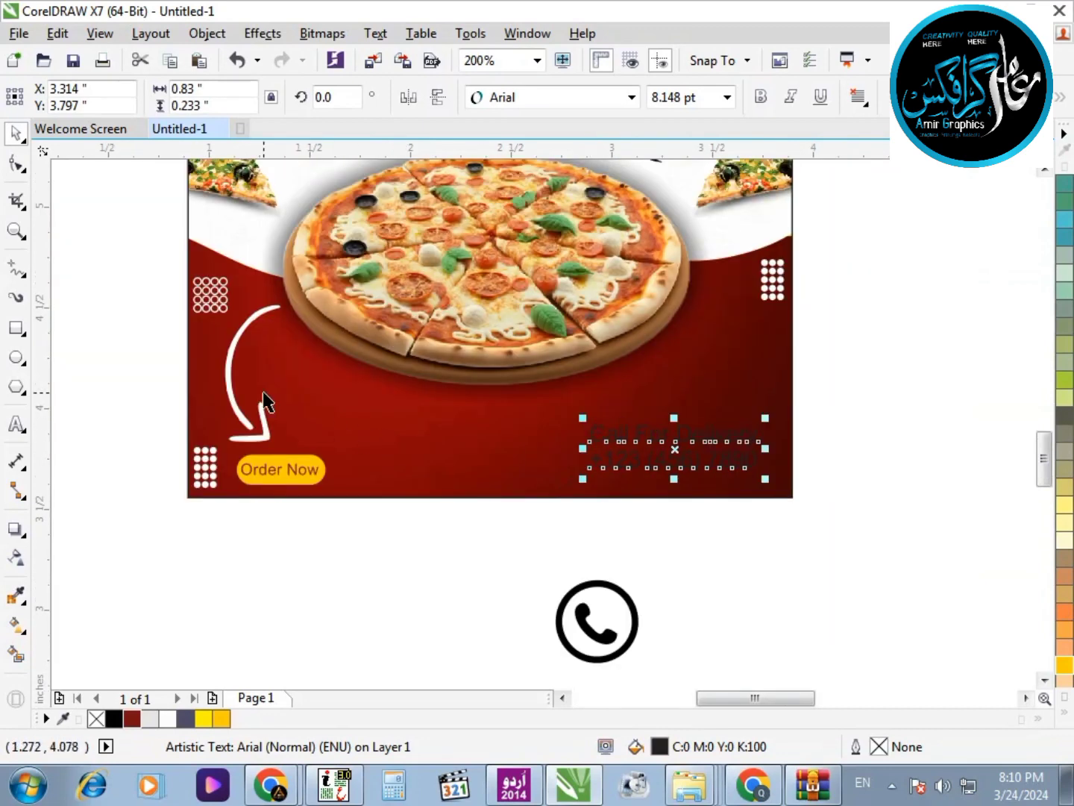
# Step: Copy the outline pen, outline color, fill and text properties of the "Order Now" text onto the delivery text
pyautogui.click(57, 33)
pyautogui.click(132, 325)
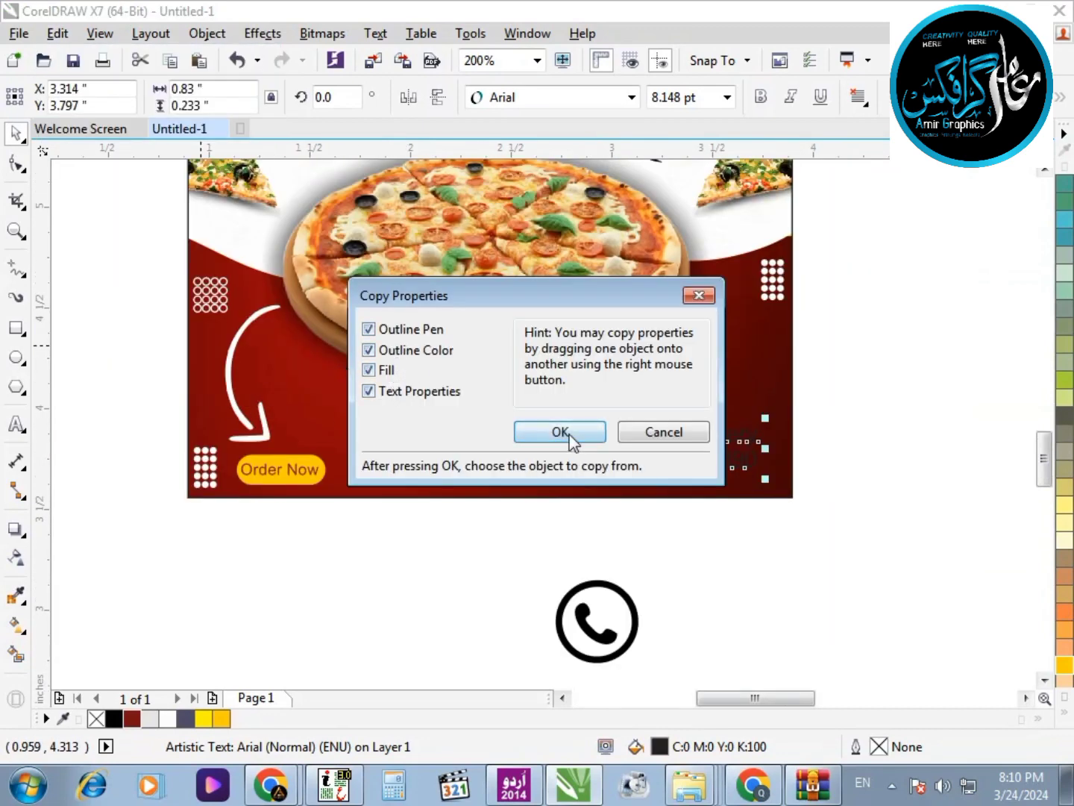
pyautogui.click(571, 440)
pyautogui.click(298, 470)
# Step: Move the delivery text closer to the banner's bottom-right corner and color it Deep Yellow
pyautogui.press('F2')
pyautogui.moveTo(402, 542); pyautogui.dragTo(822, 351)
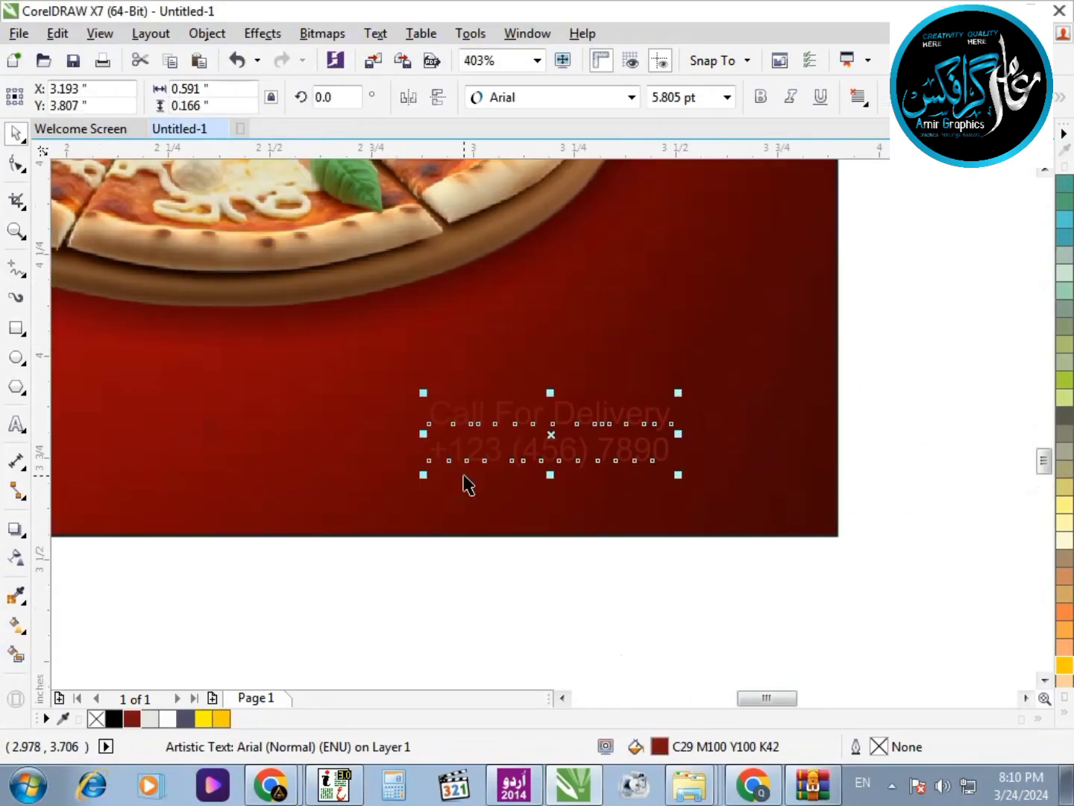
pyautogui.moveTo(554, 452); pyautogui.dragTo(675, 473)
pyautogui.click(222, 719)
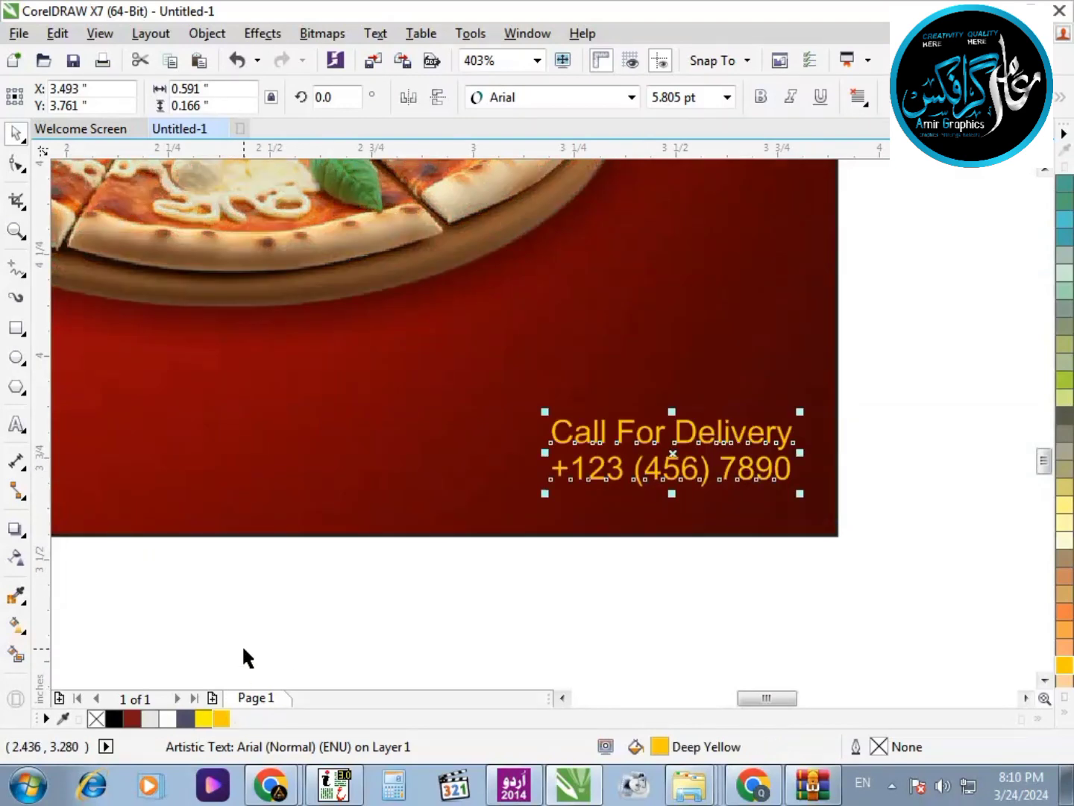
pyautogui.press('F3')
pyautogui.press('F2')
pyautogui.moveTo(679, 596); pyautogui.dragTo(272, 353)
pyautogui.click(505, 521)
pyautogui.press('F3')
pyautogui.click(627, 550)
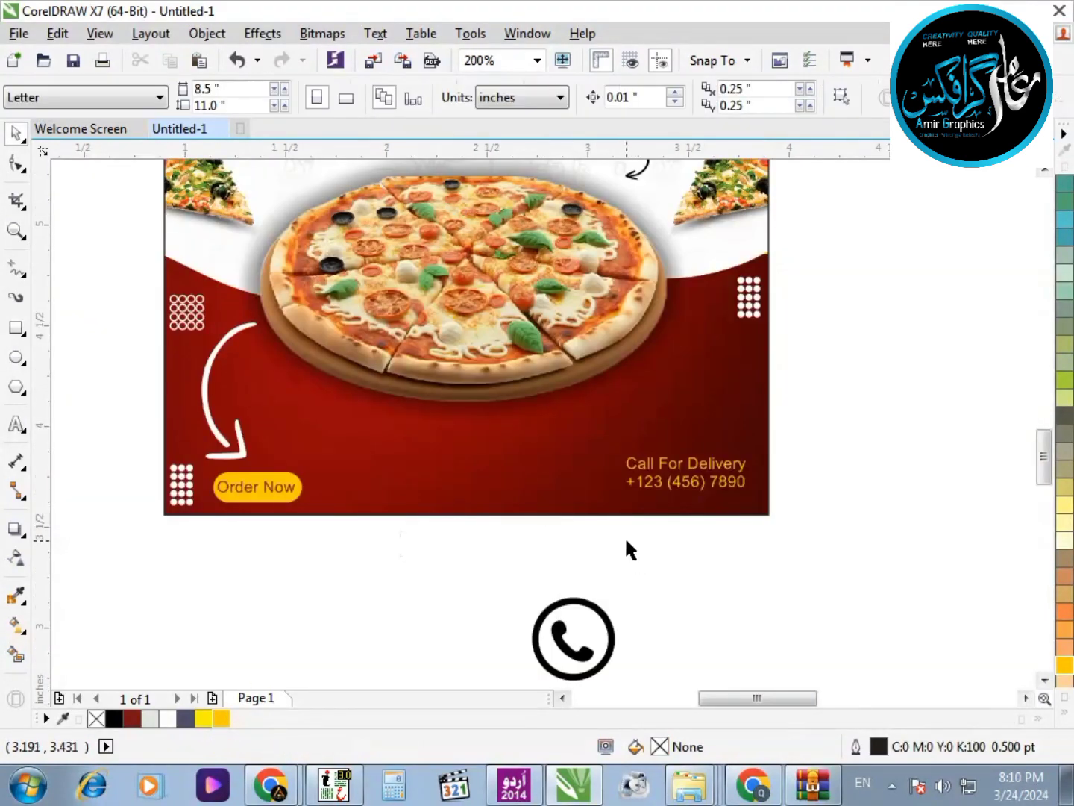
# Step: Break the delivery text apart into two separate lines
pyautogui.click(698, 485)
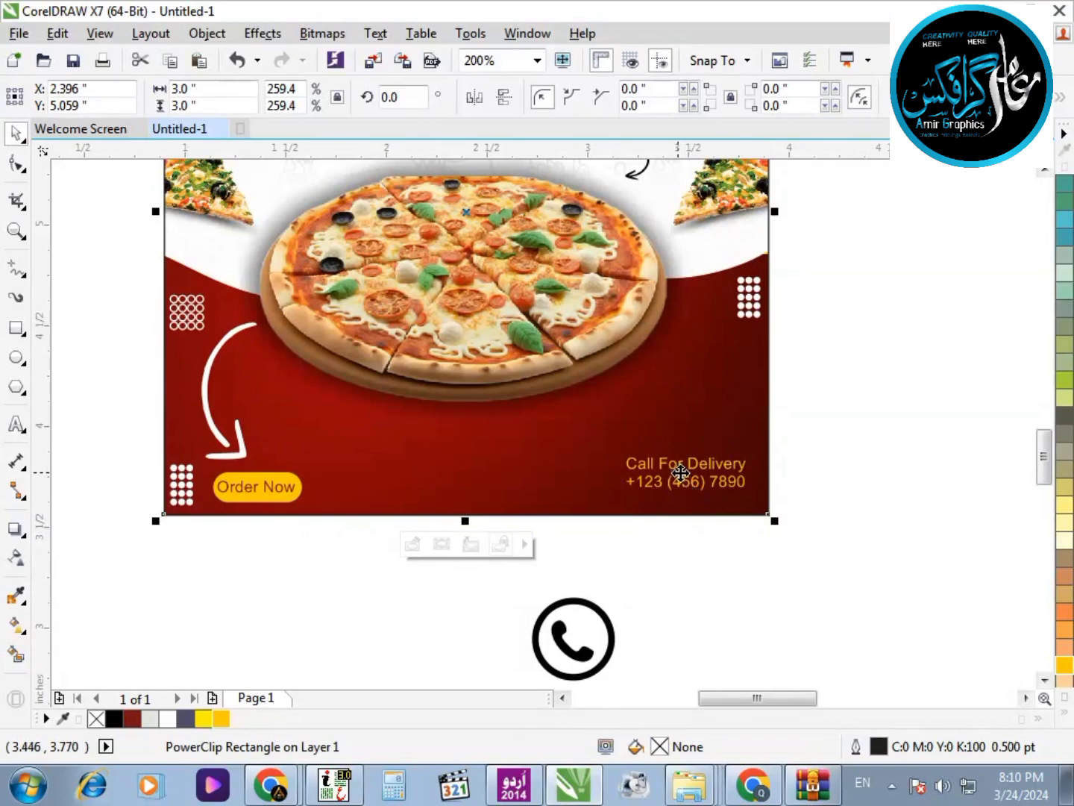
pyautogui.click(1009, 420)
pyautogui.press('F2')
pyautogui.moveTo(835, 582); pyautogui.dragTo(478, 390)
pyautogui.click(647, 382)
pyautogui.hotkey('ctrl', 'k')
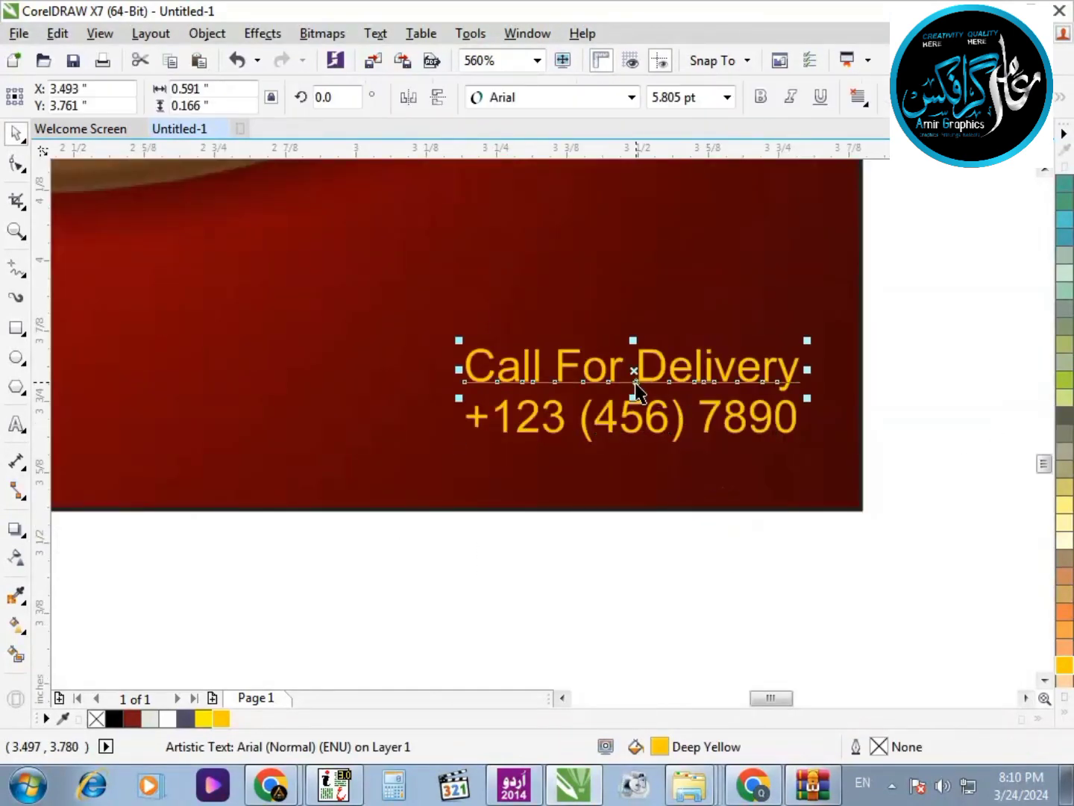
# Step: Make the phone number line bold and enlarge it slightly
pyautogui.click(641, 437)
pyautogui.click(760, 97)
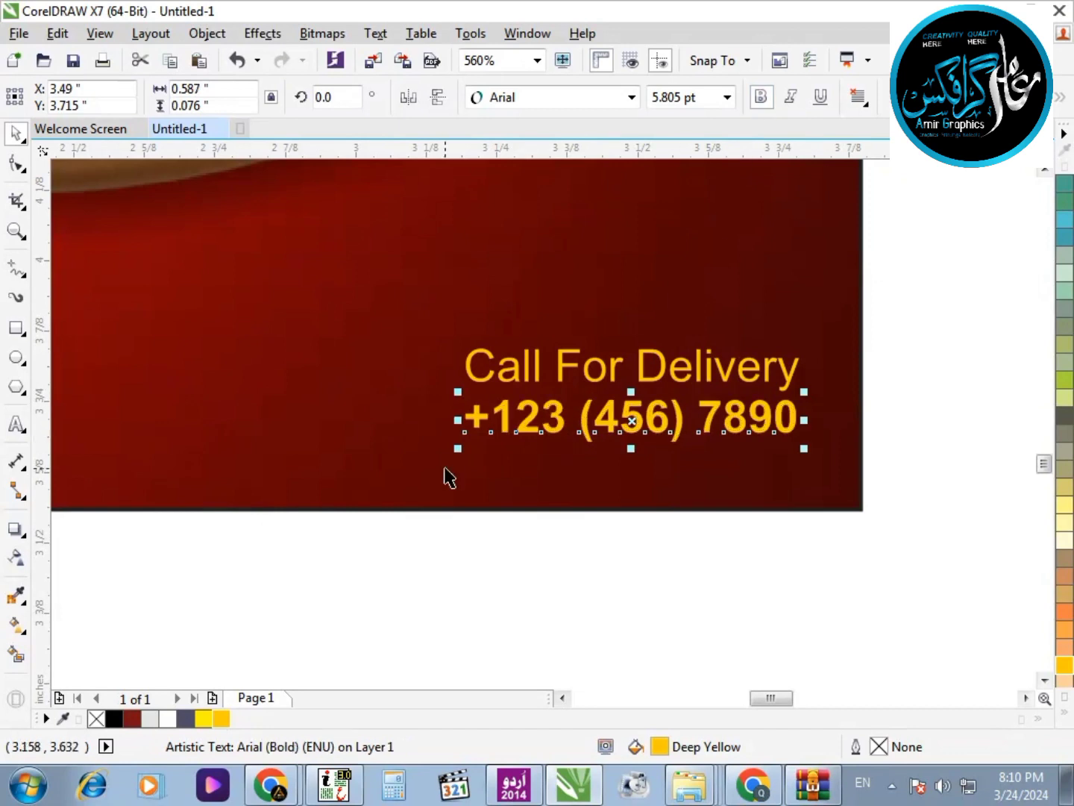
pyautogui.moveTo(460, 435); pyautogui.dragTo(408, 454)
# Step: Shrink "Call For Delivery" to about 5.1 pt and center it horizontally over the phone number
pyautogui.click(660, 377)
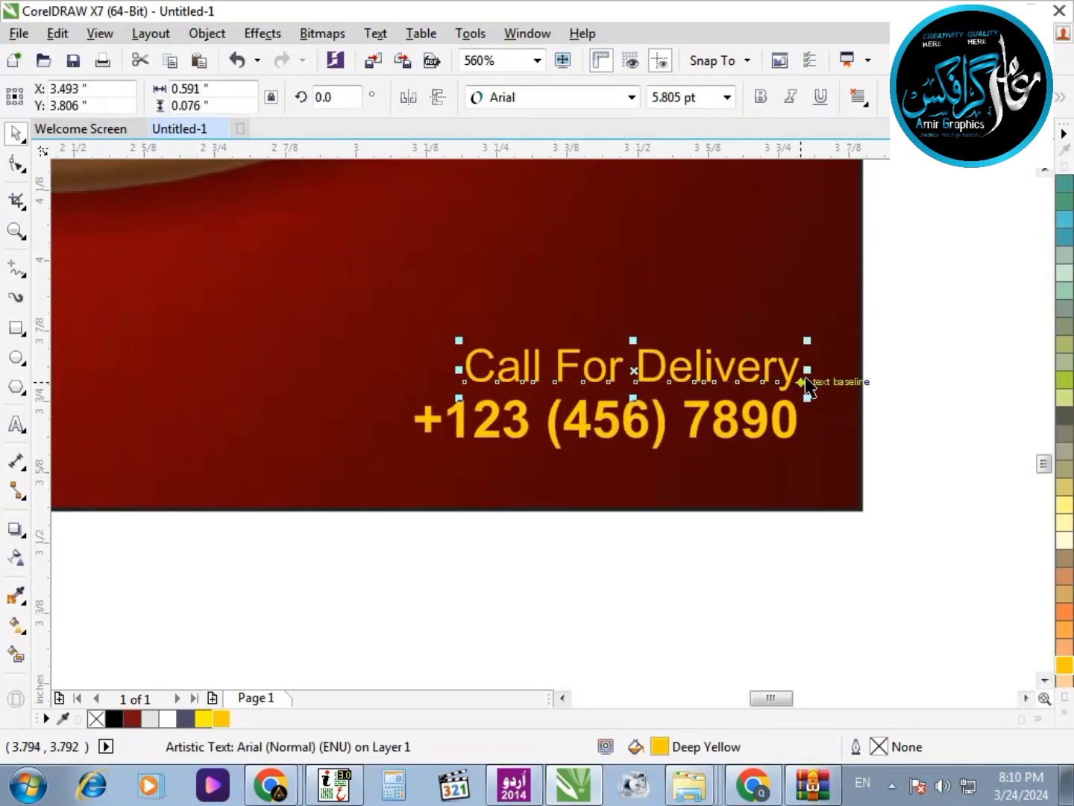
pyautogui.moveTo(807, 393); pyautogui.dragTo(768, 392)
pyautogui.keyDown('shift'); pyautogui.click(660, 418); pyautogui.keyUp('shift')
pyautogui.press('c')
pyautogui.click(898, 414)
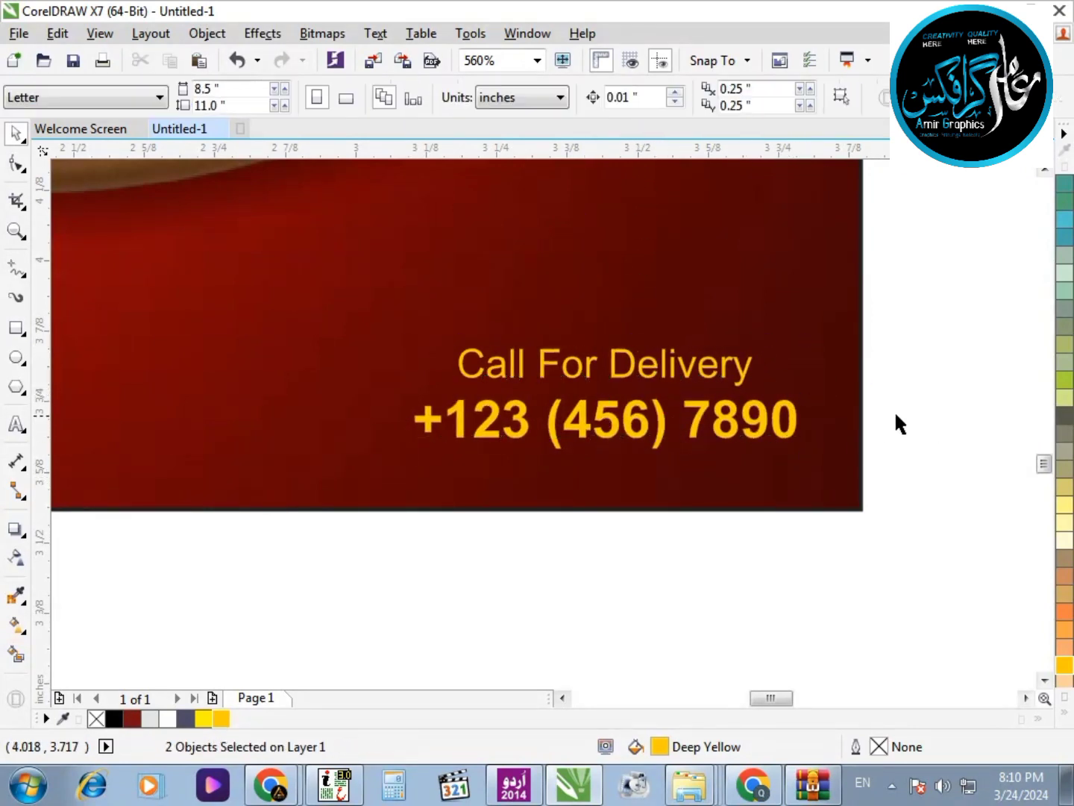
# Step: Move "Call For Delivery" up to leave a clear gap above the phone number
pyautogui.press('F3')
pyautogui.press('F2')
pyautogui.moveTo(509, 344); pyautogui.dragTo(776, 444)
pyautogui.press('F3')
pyautogui.moveTo(631, 407); pyautogui.dragTo(643, 309)
pyautogui.press('F3')
pyautogui.press('F2')
pyautogui.moveTo(809, 474); pyautogui.dragTo(407, 265)
pyautogui.press('F3')
# Step: Scale both parts of the phone icon down and place it on the banner directly in front of the phone number
pyautogui.moveTo(288, 601); pyautogui.dragTo(491, 748)
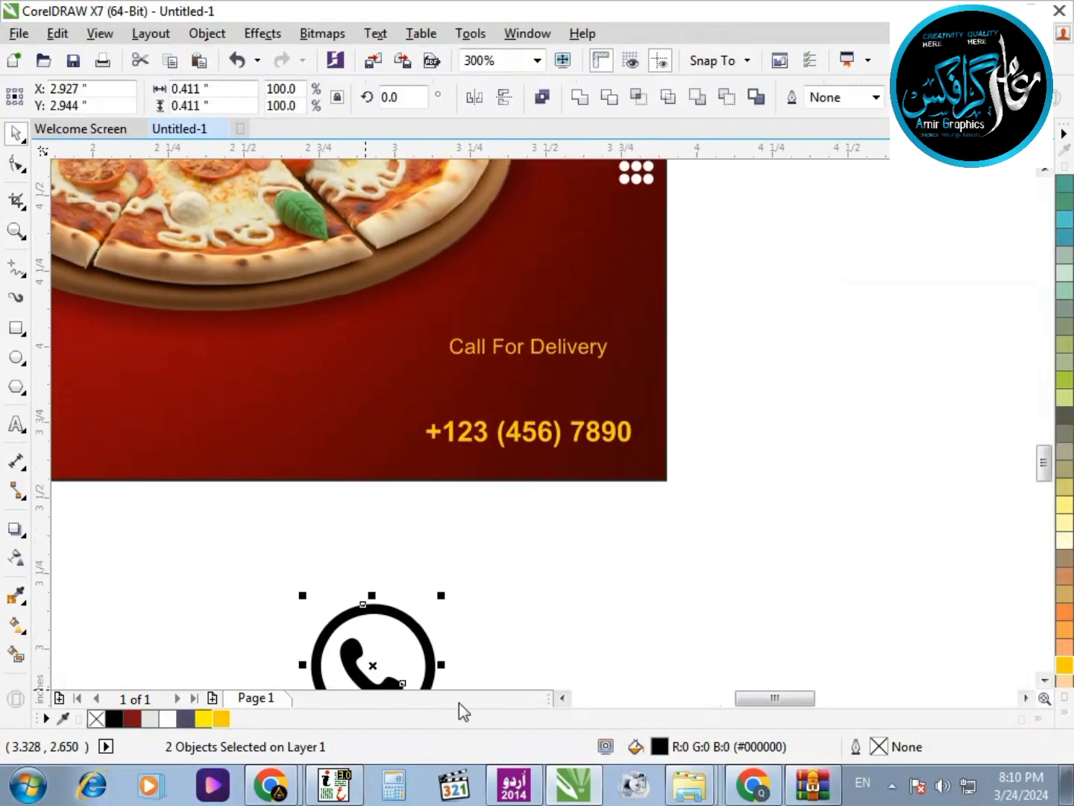
pyautogui.moveTo(443, 594); pyautogui.dragTo(401, 635)
pyautogui.moveTo(371, 664); pyautogui.dragTo(388, 438)
pyautogui.press('F2')
pyautogui.moveTo(326, 376); pyautogui.dragTo(498, 505)
pyautogui.moveTo(548, 345); pyautogui.dragTo(546, 353)
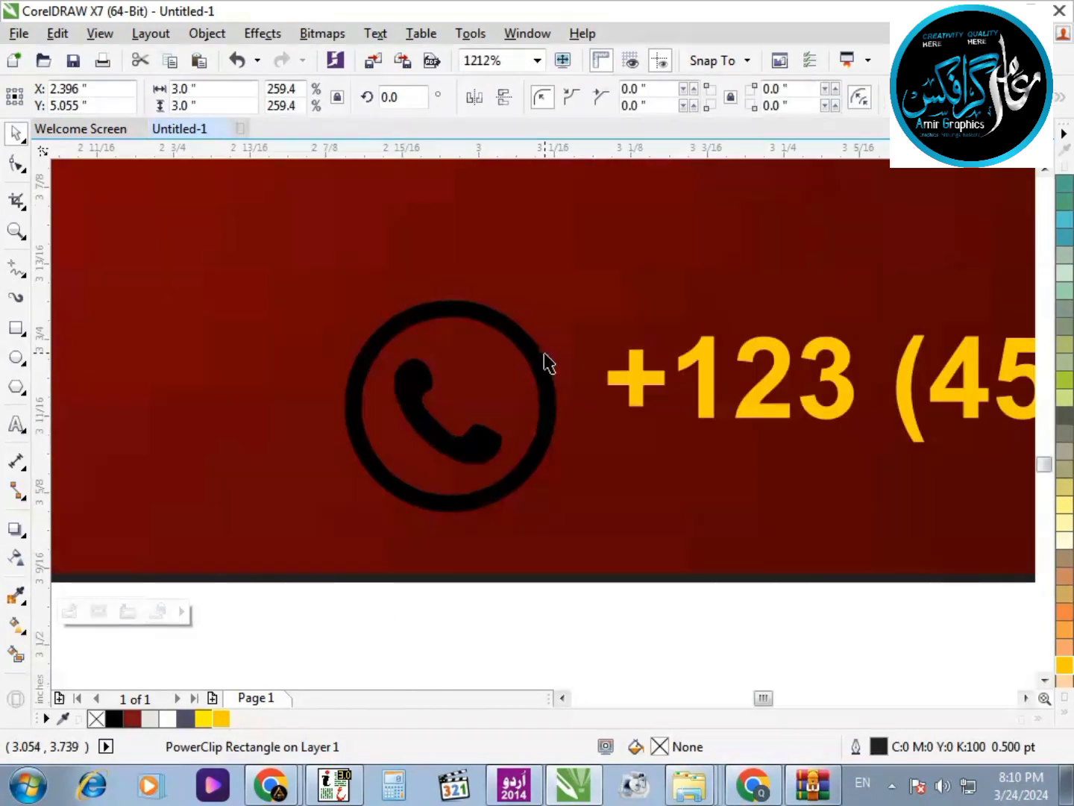
pyautogui.hotkey('ctrl', 'z')
pyautogui.moveTo(336, 516); pyautogui.dragTo(379, 476)
pyautogui.moveTo(423, 426); pyautogui.dragTo(470, 409)
# Step: Color the phone icon white, group its parts and align it vertically with the phone number
pyautogui.click(167, 719)
pyautogui.hotkey('ctrl', 'g')
pyautogui.keyDown('shift'); pyautogui.click(653, 380); pyautogui.keyUp('shift')
pyautogui.press('e')
pyautogui.press('F3')
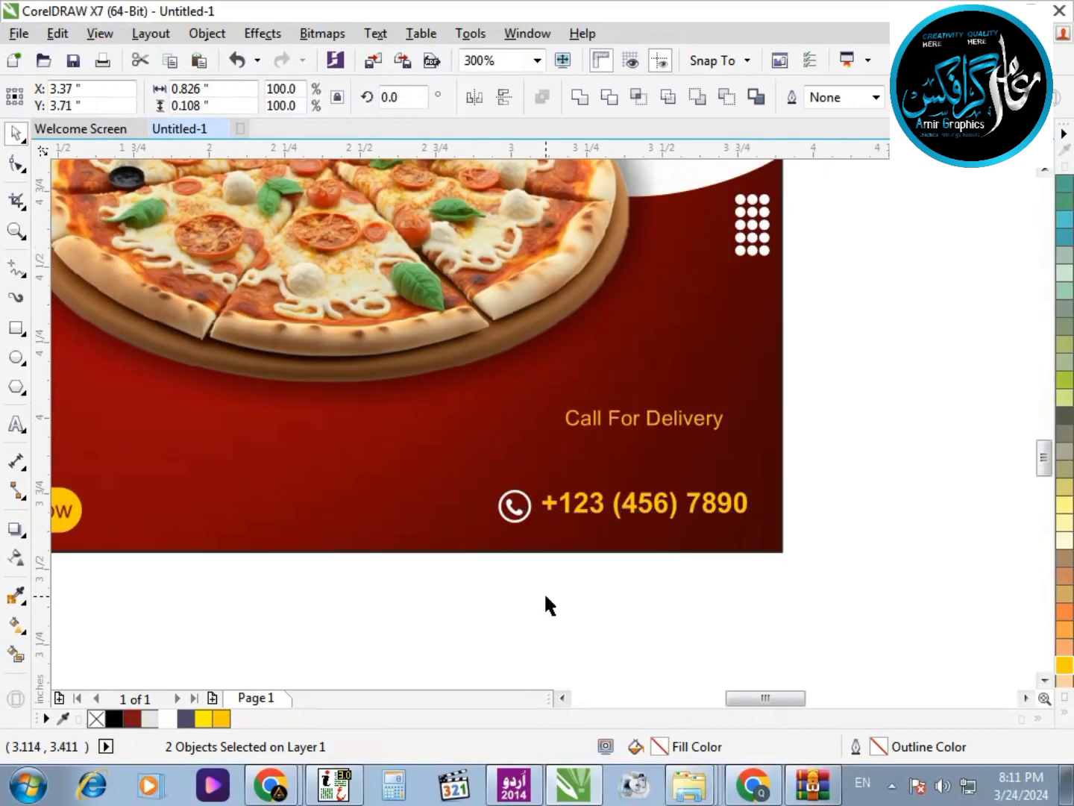
pyautogui.click(546, 594)
# Step: Duplicate the black curly arrow from the 50% discount circle onto the "Call For Delivery" area
pyautogui.press('F3')
pyautogui.press('F3')
pyautogui.press('F3')
pyautogui.moveTo(455, 326); pyautogui.dragTo(449, 527)
pyautogui.rightClick(449, 527)
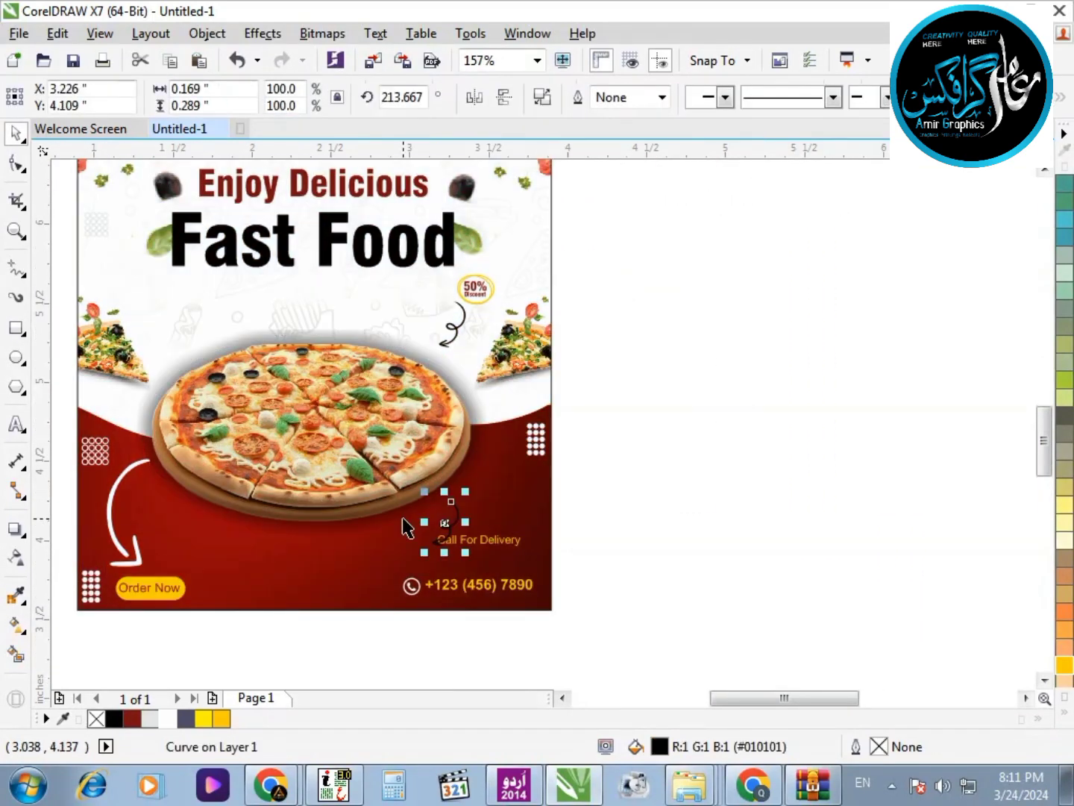
# Step: Mirror the copied curly arrow so its head points toward the banner's right edge
pyautogui.press('F2')
pyautogui.moveTo(558, 576); pyautogui.dragTo(329, 495)
pyautogui.click(504, 98)
pyautogui.click(478, 101)
pyautogui.click(505, 103)
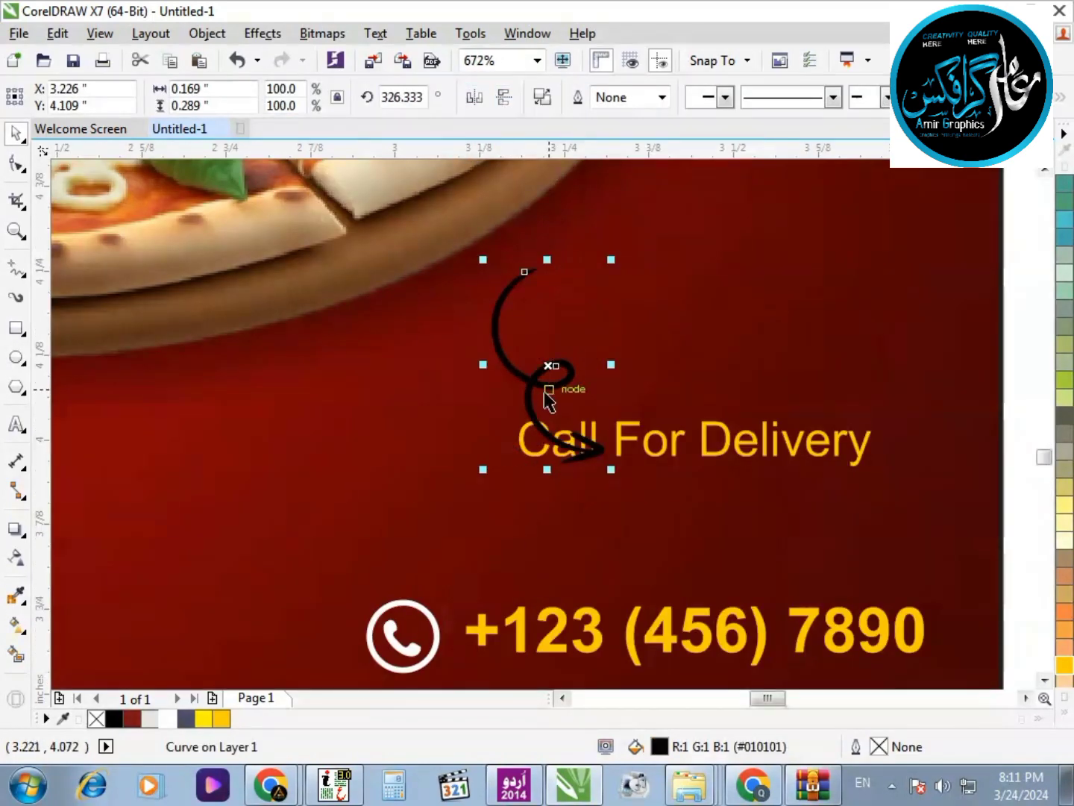
# Step: Place the copied arrow beside "Call For Delivery" and rotate it to point down at the phone icon
pyautogui.moveTo(533, 395); pyautogui.dragTo(432, 479)
pyautogui.click(433, 351)
pyautogui.click(414, 359)
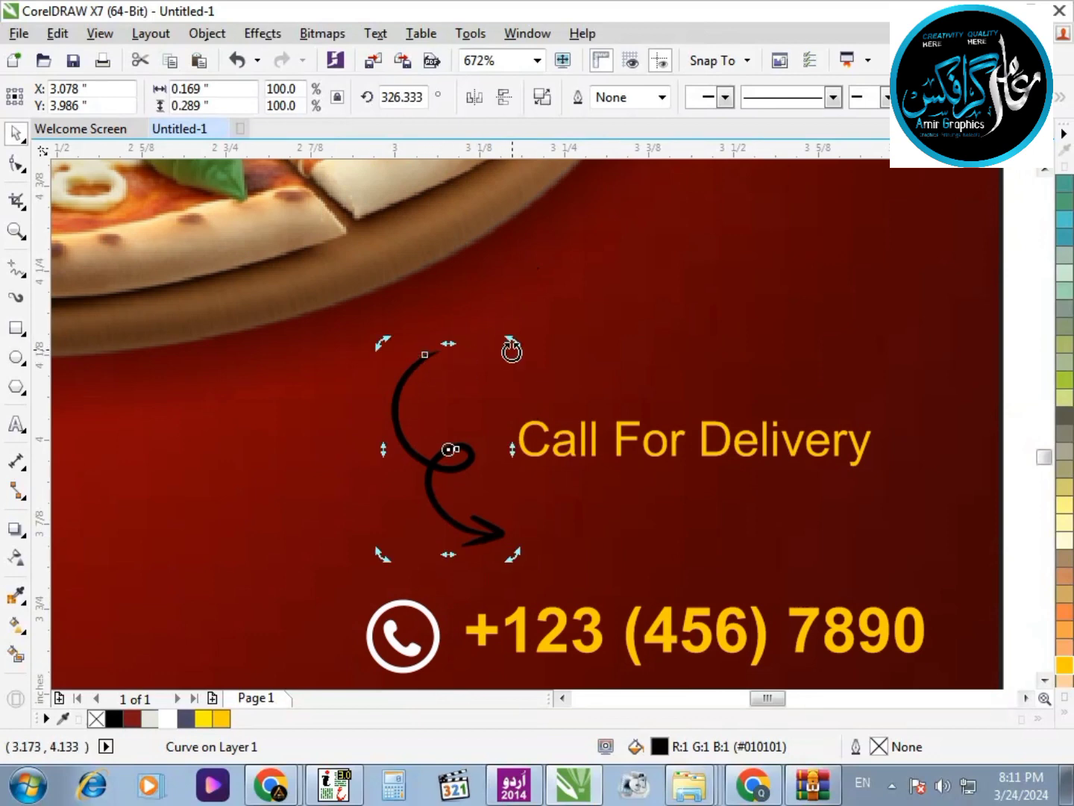
pyautogui.moveTo(512, 350); pyautogui.dragTo(559, 432)
pyautogui.click(606, 441)
pyautogui.click(597, 443)
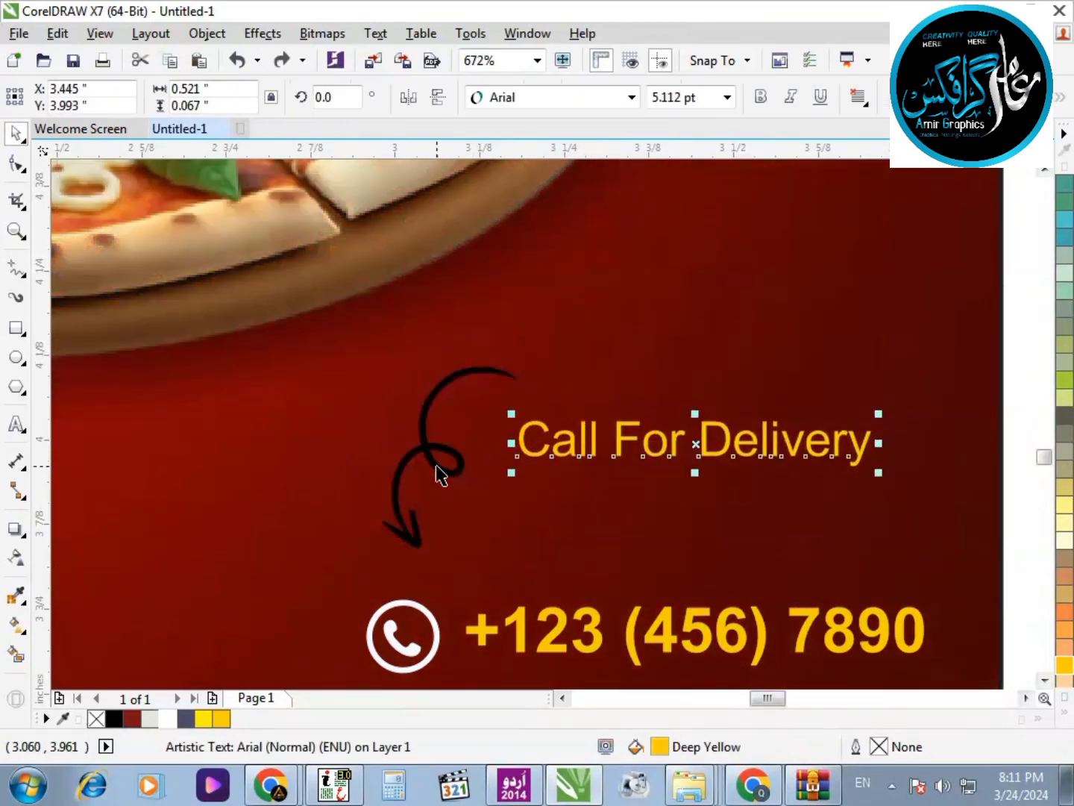
# Step: Nudge the curly arrow down and raise "Call For Delivery" to line up with the arrow's tail
pyautogui.moveTo(439, 471); pyautogui.dragTo(445, 491)
pyautogui.moveTo(586, 451); pyautogui.dragTo(591, 406)
pyautogui.scroll(-2, 481, 371)
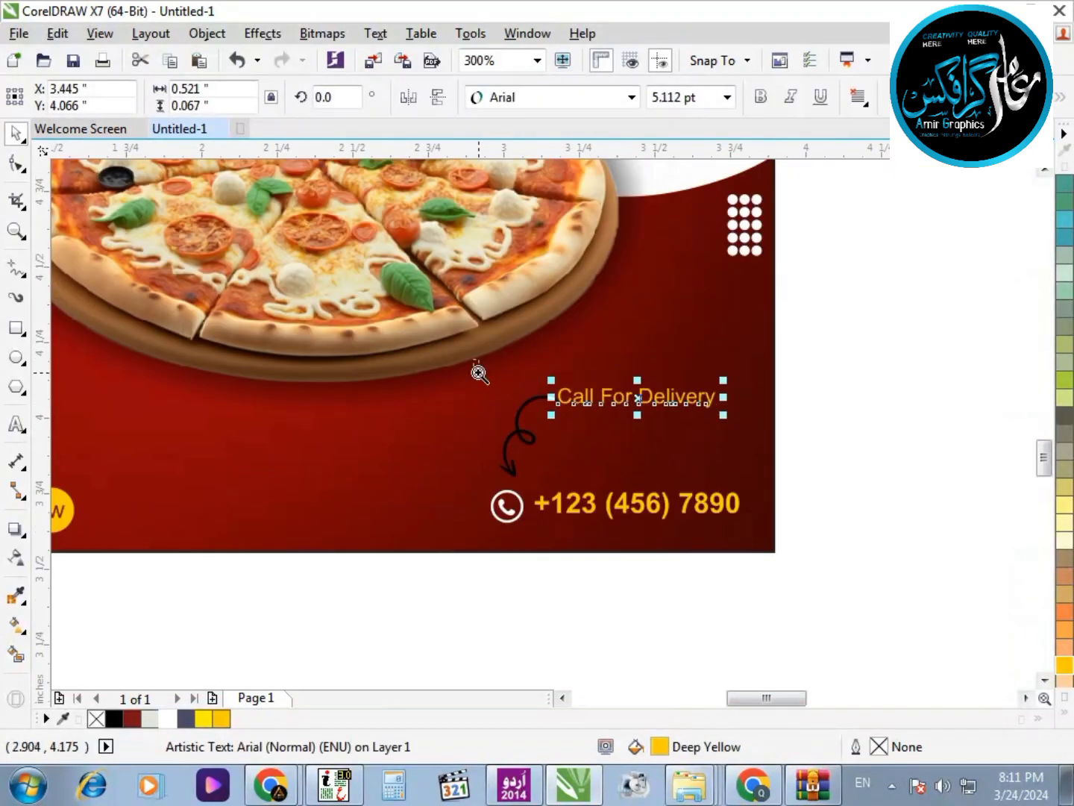
# Step: Draw a rectangle about 0.58 by 0.12 inches around "Call For Delivery" and fully round its corners
pyautogui.scroll(3, 192, 424)
pyautogui.click(16, 329)
pyautogui.moveTo(276, 288)
pyautogui.mouseDown()
pyautogui.moveTo(806, 395)
pyautogui.moveTo(403, 306)
pyautogui.mouseUp()
pyautogui.press('F10')
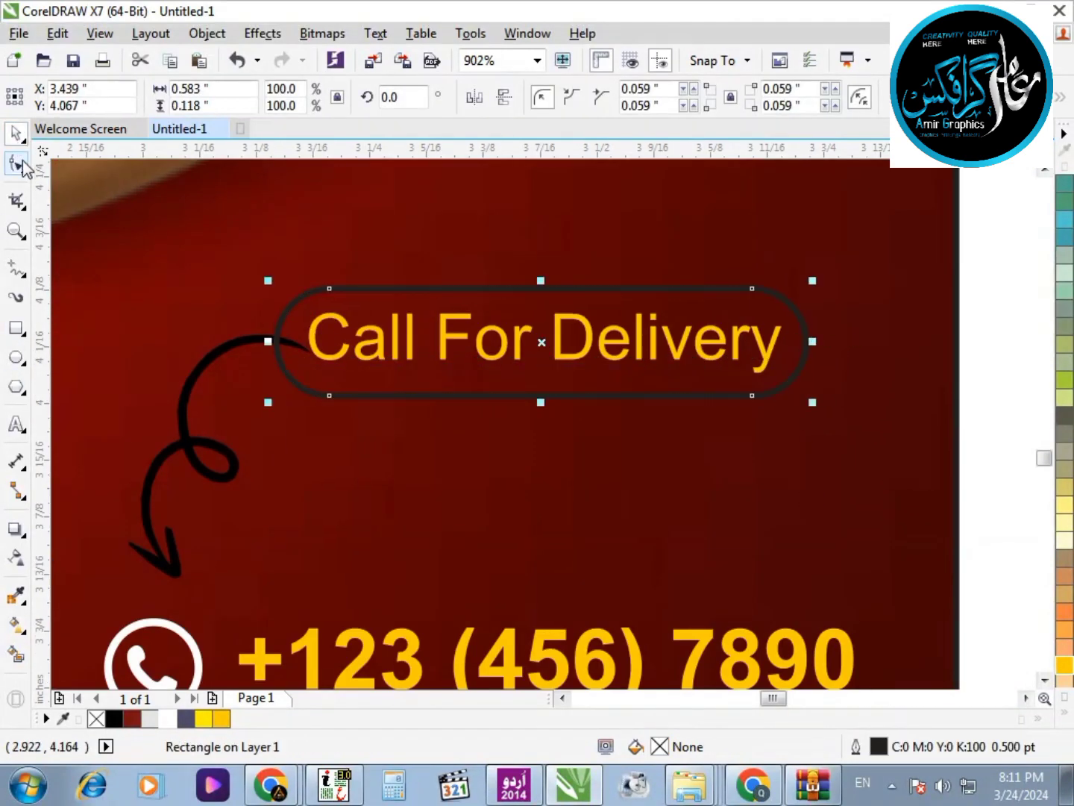
# Step: Fill the rounded rectangle with deep yellow and remove its outline
pyautogui.click(177, 720)
pyautogui.rightClick(176, 719)
pyautogui.scroll(-5, 339, 438)
pyautogui.scroll(5, 331, 464)
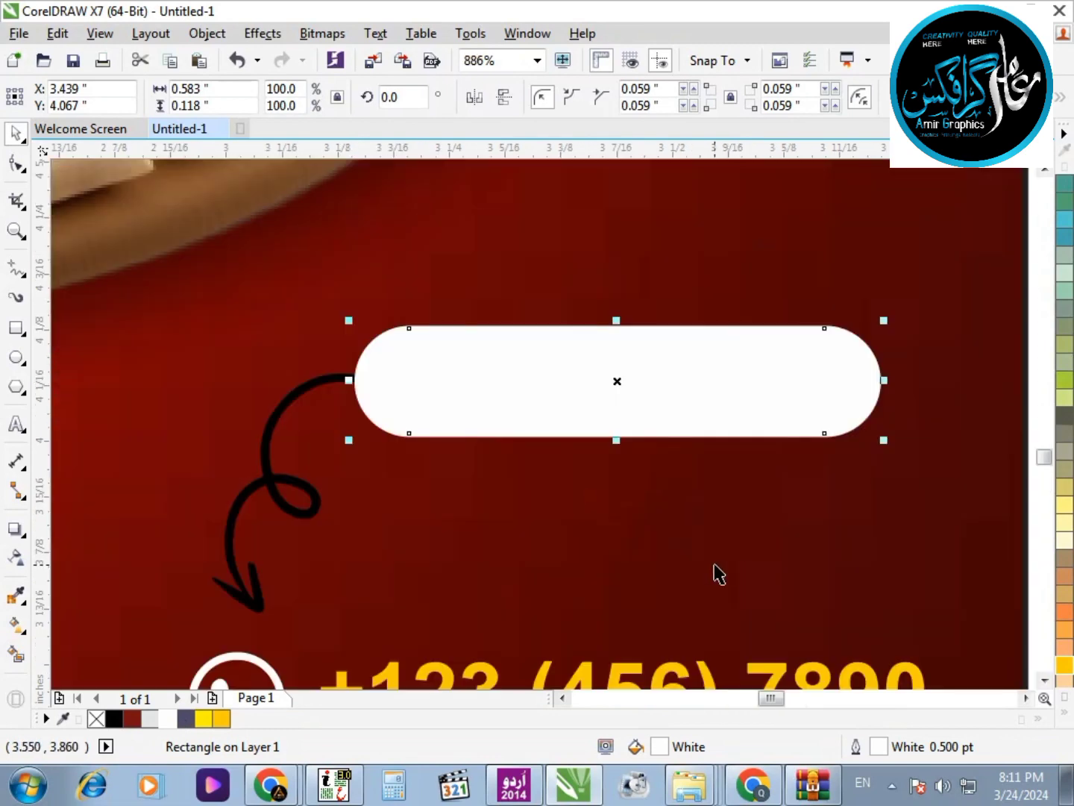
pyautogui.click(221, 718)
pyautogui.rightClick(97, 719)
# Step: Show "Call For Delivery" in front of the yellow rounded rectangle and color the text black
pyautogui.scroll(-3, 903, 359)
pyautogui.moveTo(982, 308); pyautogui.dragTo(653, 409)
pyautogui.click(115, 718)
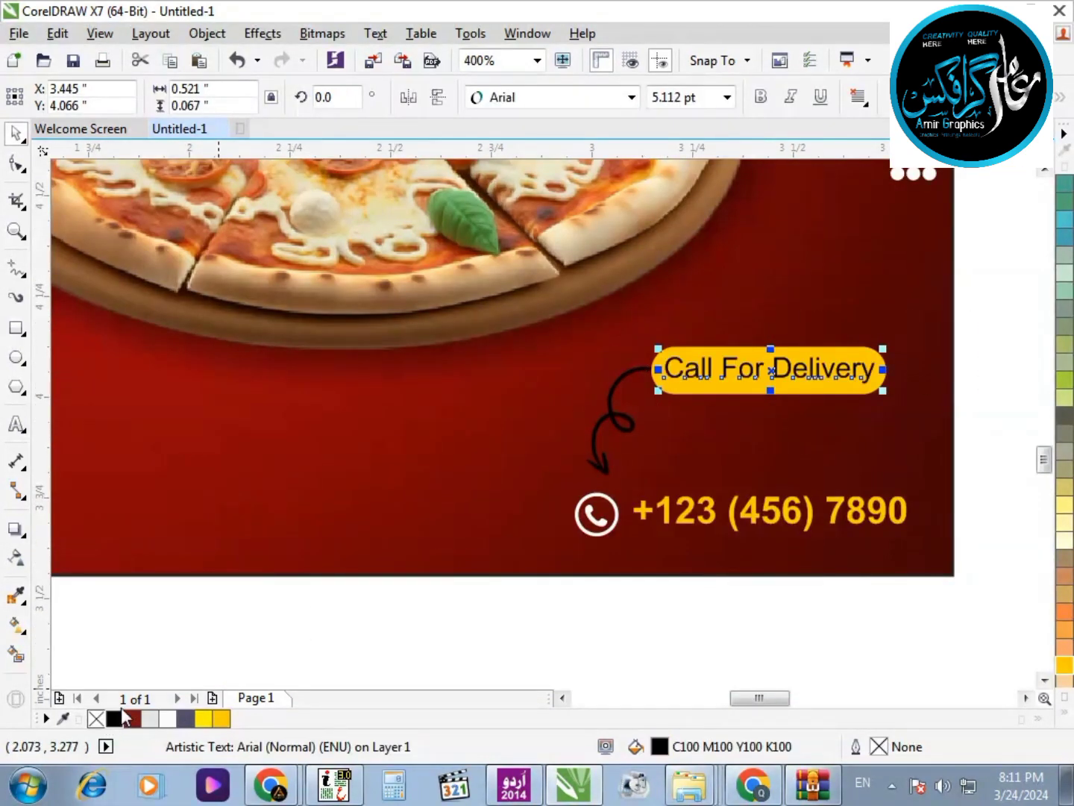
# Step: Color the "Call For Delivery" text dark red and the curly arrow beside it white
pyautogui.click(132, 718)
pyautogui.click(480, 283)
pyautogui.scroll(3, 480, 285)
pyautogui.click(287, 616)
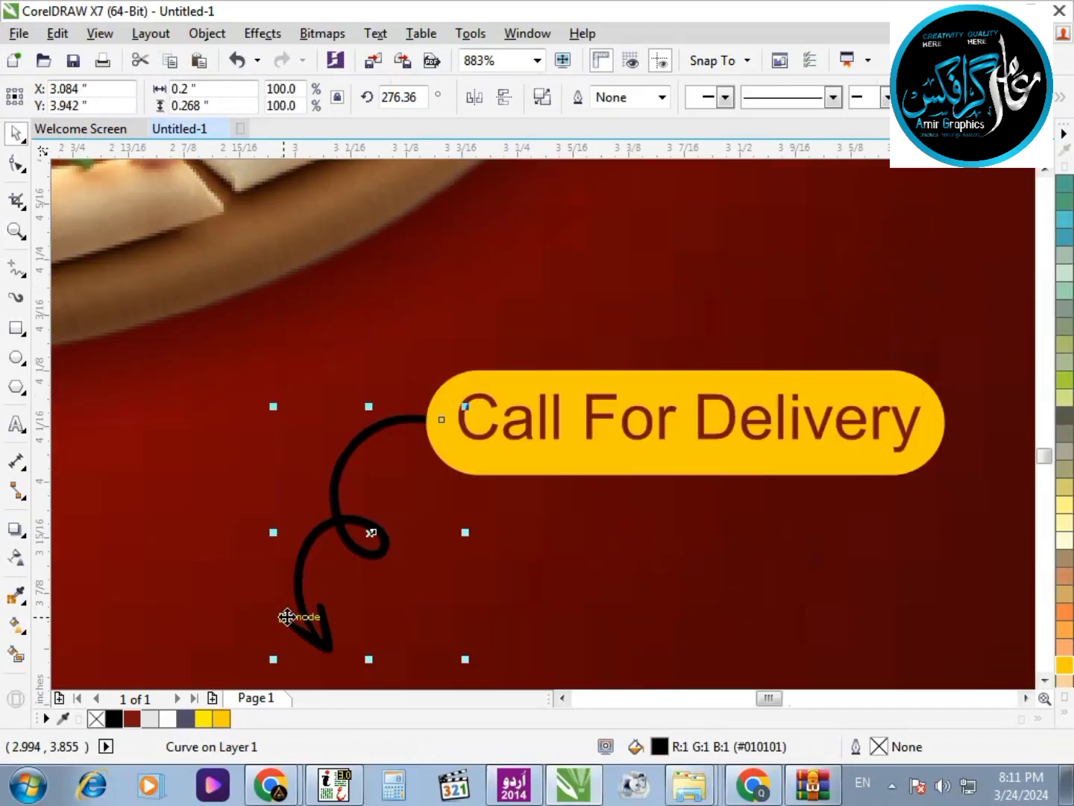
pyautogui.rightClick(168, 719)
pyautogui.scroll(-3, 298, 480)
pyautogui.scroll(4, 403, 474)
pyautogui.scroll(-5, 678, 448)
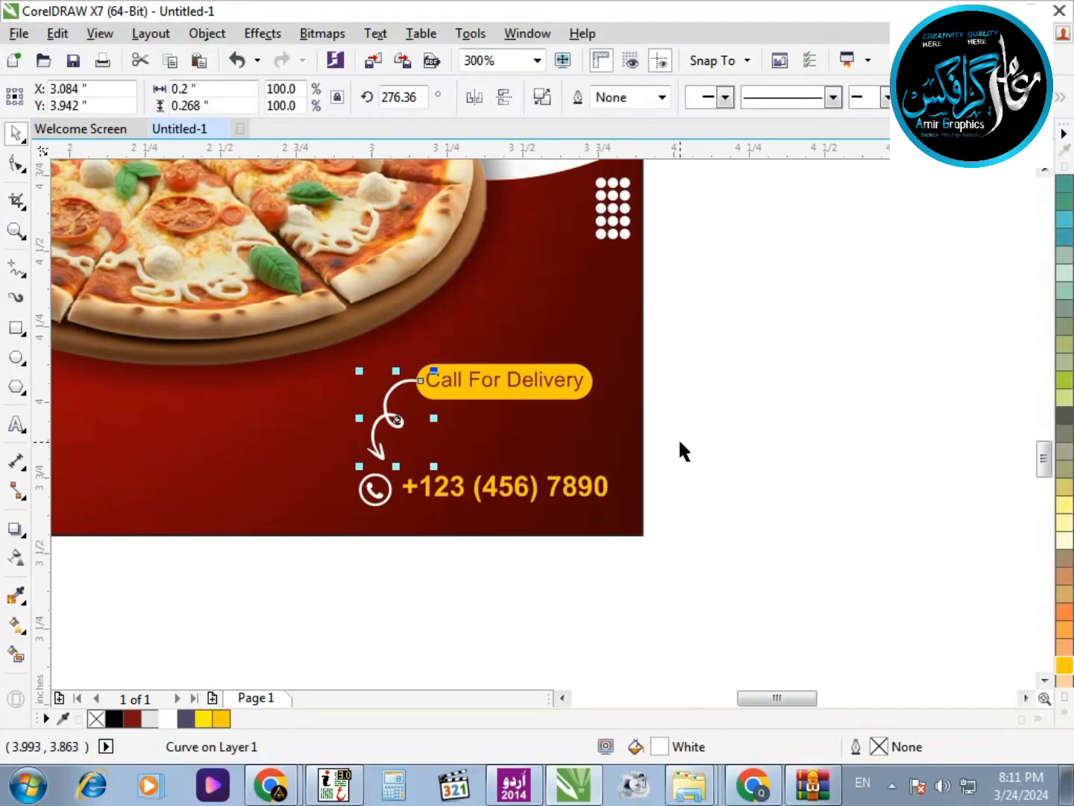
pyautogui.click(731, 545)
# Step: Rotate the white curly arrow to about 290.6° and narrow it to about 0.14 inches beside "Call For Delivery"
pyautogui.scroll(-3, 731, 546)
pyautogui.scroll(4, 444, 414)
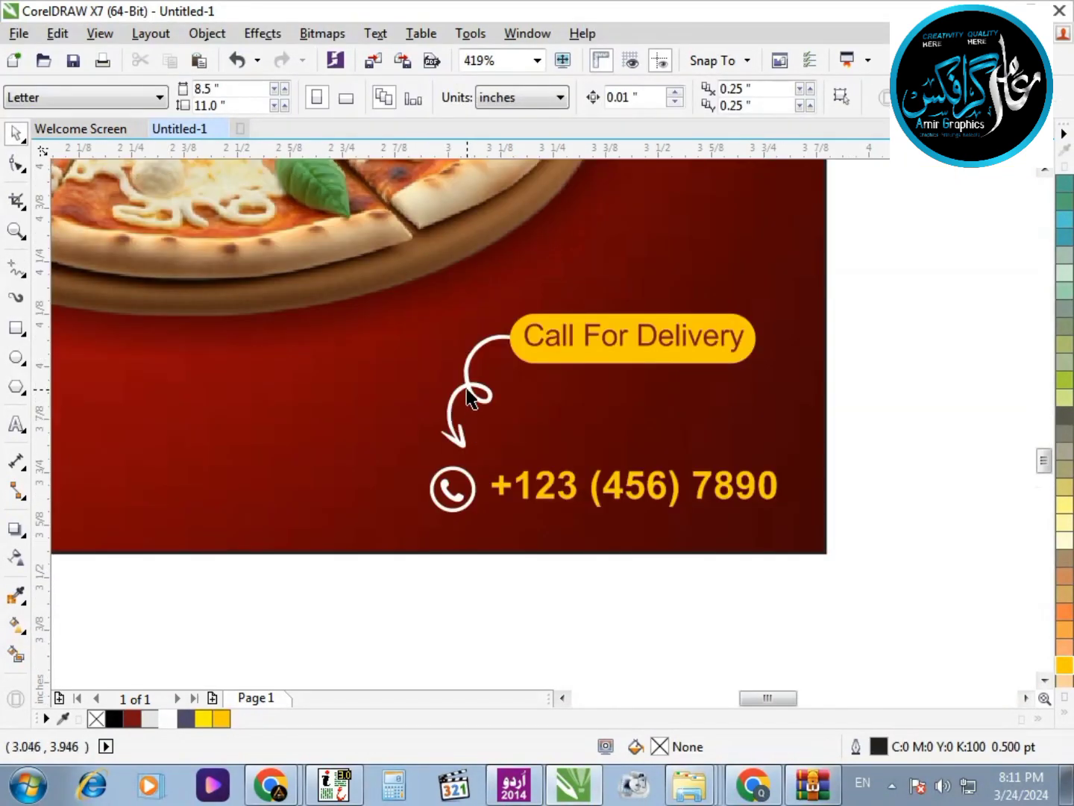
pyautogui.doubleClick(467, 391)
pyautogui.moveTo(434, 329); pyautogui.dragTo(426, 346)
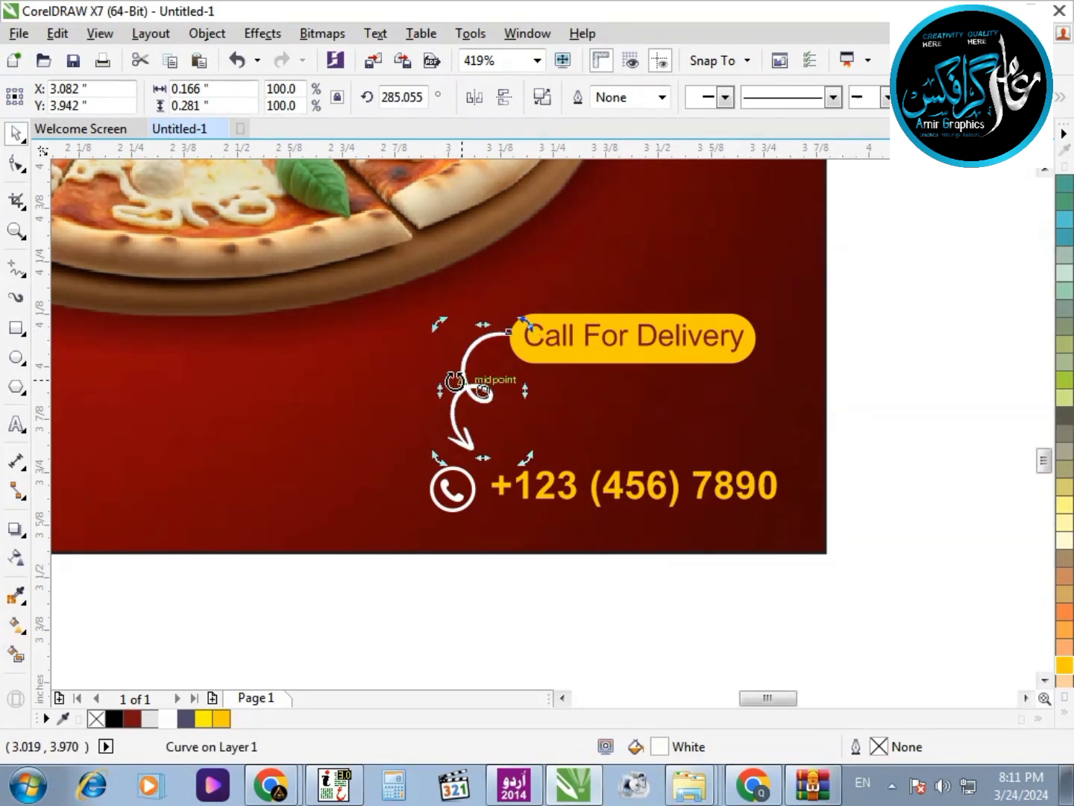
pyautogui.click(456, 389)
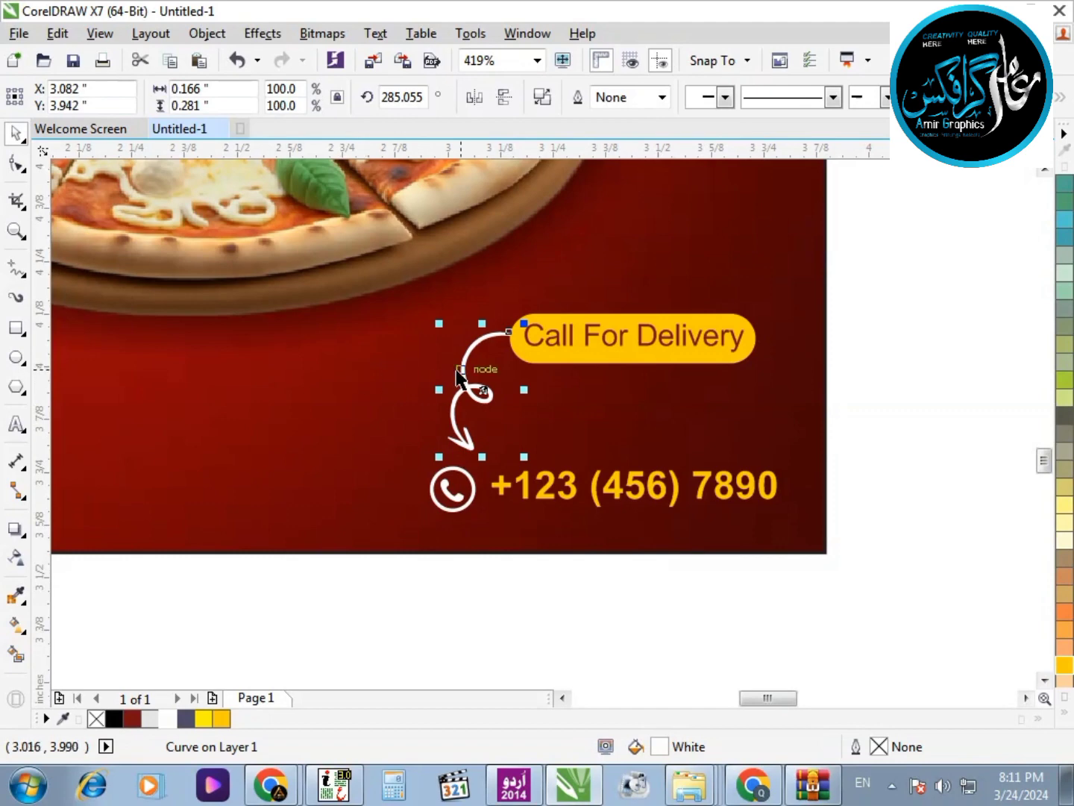
pyautogui.click(458, 377)
pyautogui.moveTo(523, 331); pyautogui.dragTo(515, 360)
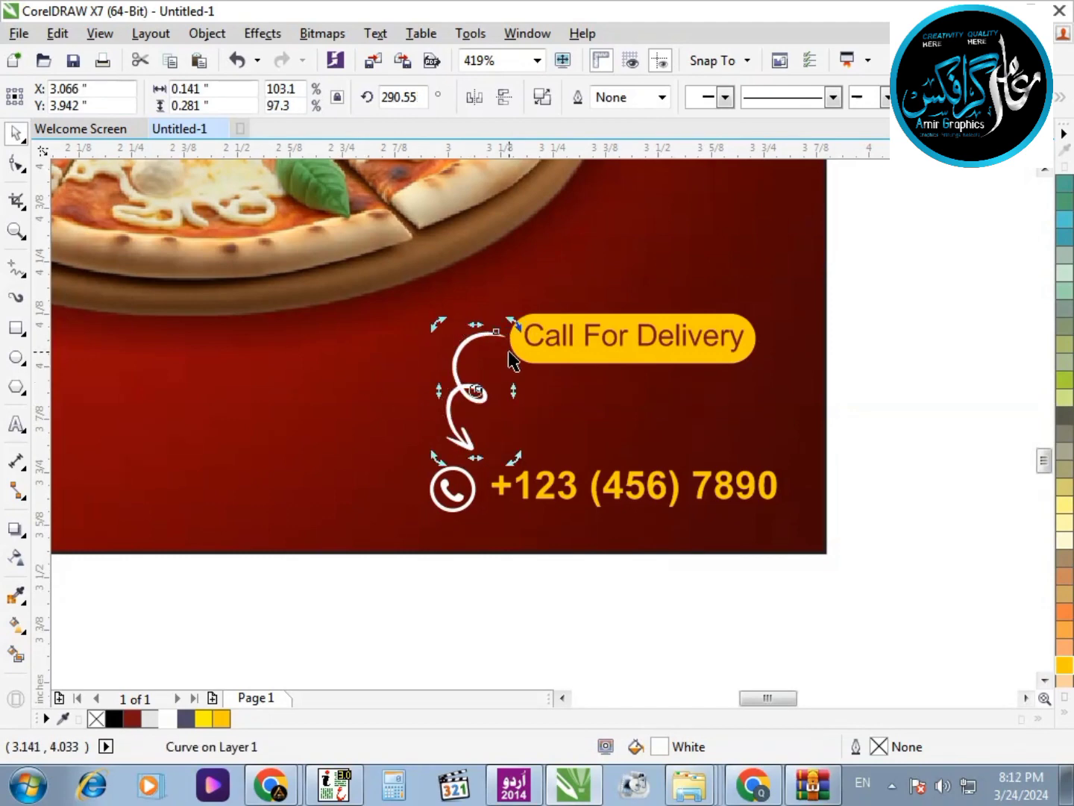
pyautogui.click(532, 344)
pyautogui.scroll(-1, 547, 382)
pyautogui.click(742, 491)
pyautogui.scroll(-1, 741, 491)
pyautogui.scroll(1, 568, 425)
pyautogui.press('F4')
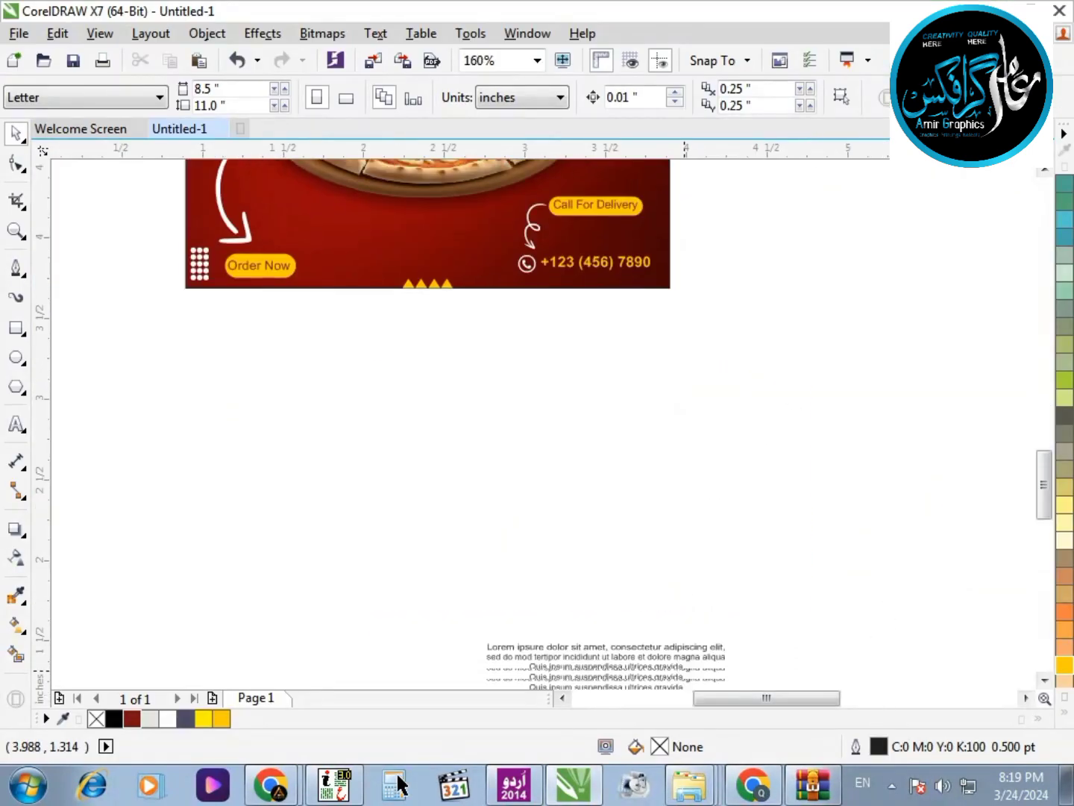
# Step: Move the three-line lorem ipsum text onto the red area below the pizza and delete the horizontal guideline
pyautogui.click(597, 647)
pyautogui.moveTo(597, 646); pyautogui.dragTo(403, 228)
pyautogui.click(676, 312)
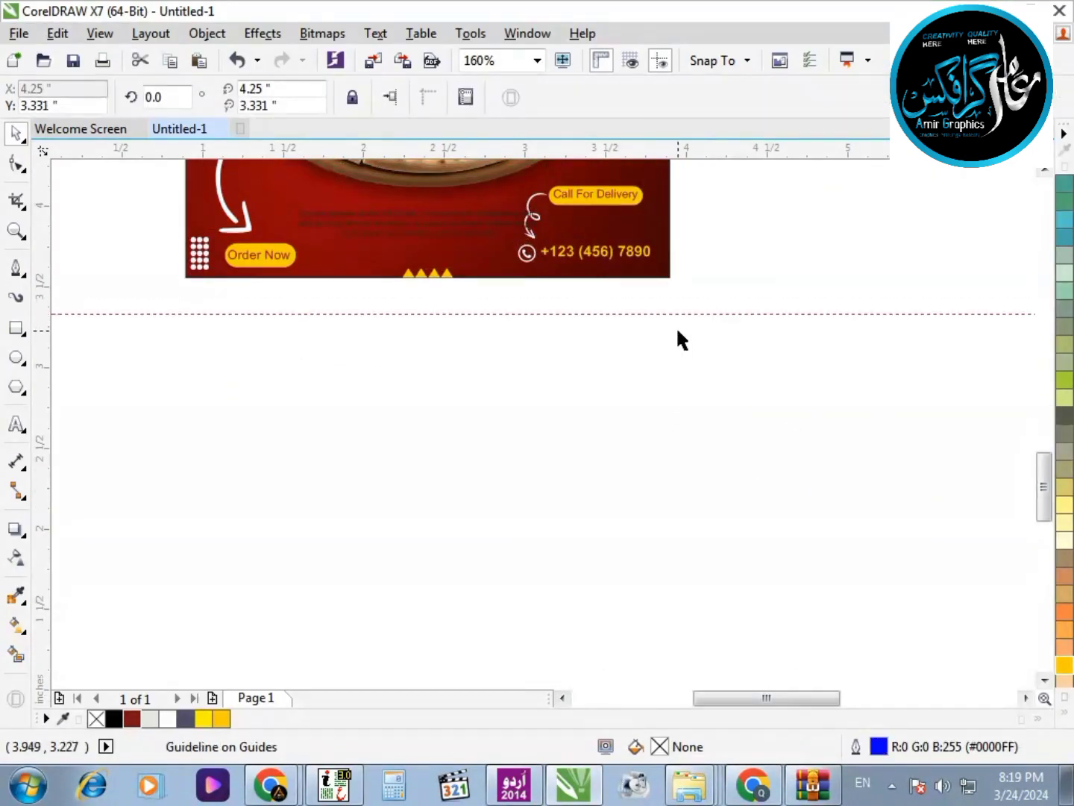
pyautogui.scroll(3, 657, 447)
pyautogui.press('Delete')
pyautogui.click(532, 388)
pyautogui.press('Escape')
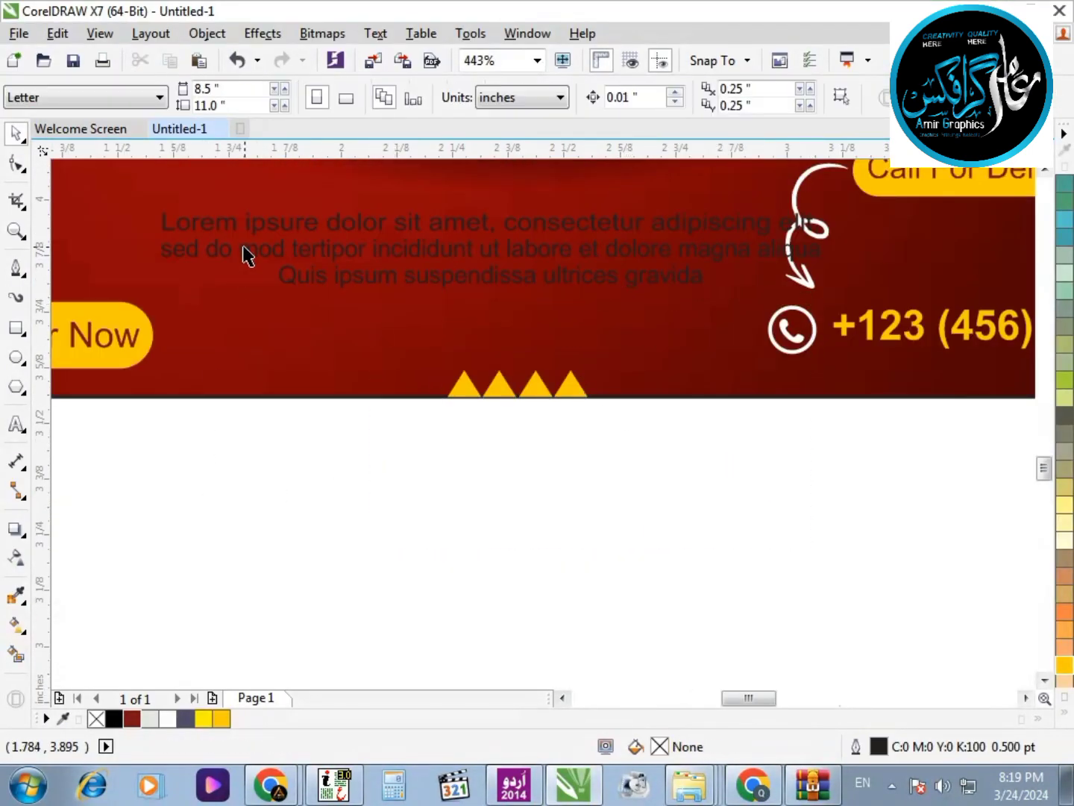
# Step: Scale the three lorem ipsum lines to about 1.14 inches wide below the pizza and group them
pyautogui.click(244, 246)
pyautogui.keyDown('shift'); pyautogui.click(275, 223); pyautogui.keyUp('shift')
pyautogui.keyDown('shift'); pyautogui.click(339, 283); pyautogui.keyUp('shift')
pyautogui.moveTo(154, 293); pyautogui.dragTo(227, 288)
pyautogui.moveTo(527, 227); pyautogui.dragTo(509, 218)
pyautogui.scroll(-2, 508, 224)
pyautogui.scroll(1, 808, 365)
pyautogui.hotkey('ctrl', 'g')
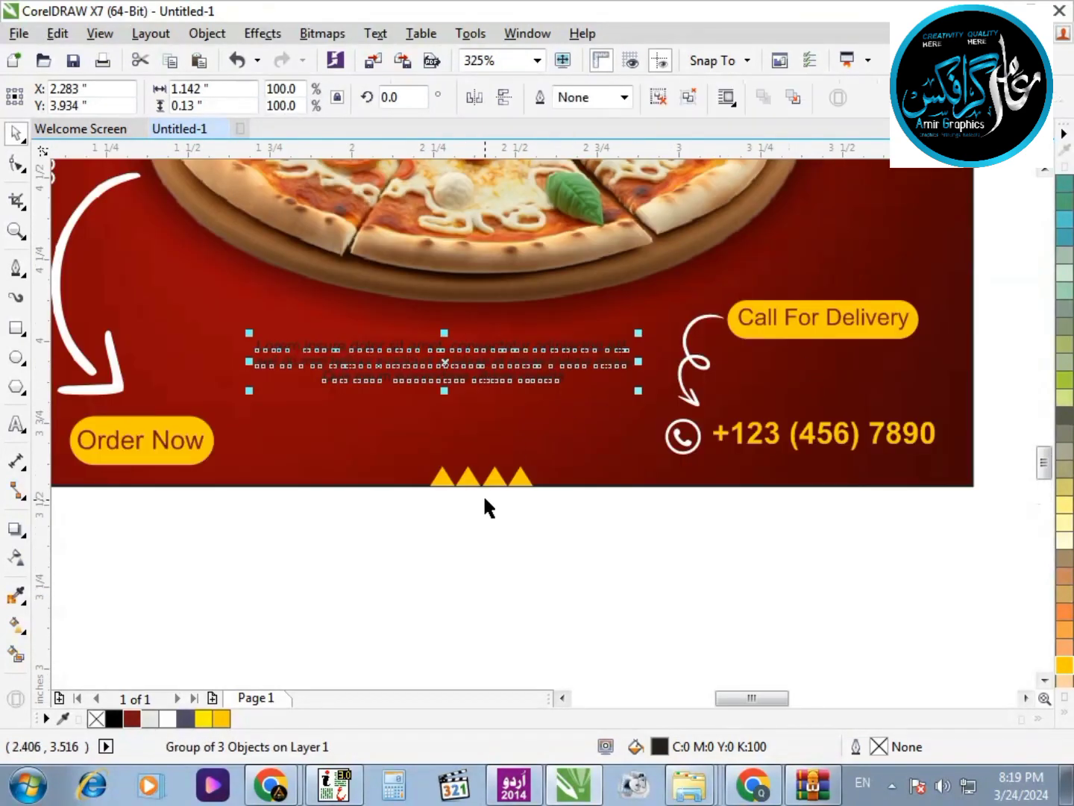
# Step: Center the grouped lorem ipsum text and the yellow triangles horizontally on the pizza
pyautogui.click(490, 479)
pyautogui.keyDown('shift'); pyautogui.click(492, 371); pyautogui.keyUp('shift')
pyautogui.keyDown('shift'); pyautogui.click(501, 287); pyautogui.keyUp('shift')
pyautogui.moveTo(646, 547); pyautogui.dragTo(246, 360)
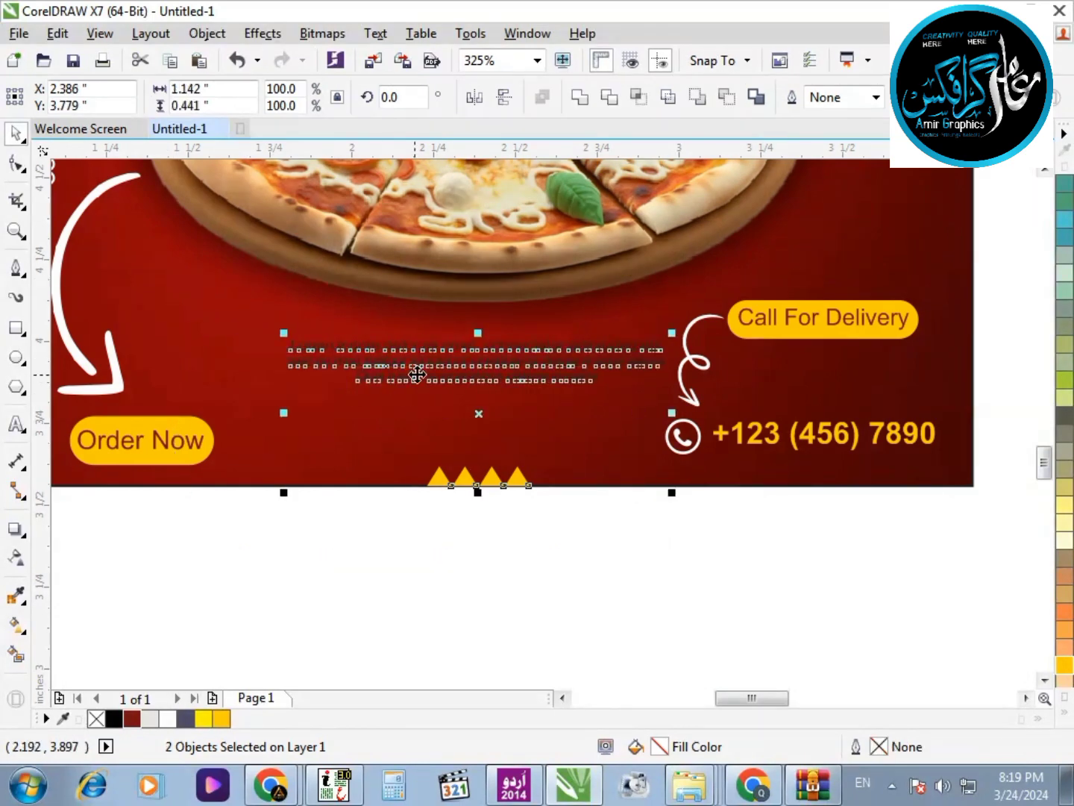
pyautogui.click(769, 518)
# Step: Shift the delivery contact elements slightly right and lower the "Call For Delivery" label to just above the phone number
pyautogui.scroll(1, 750, 420)
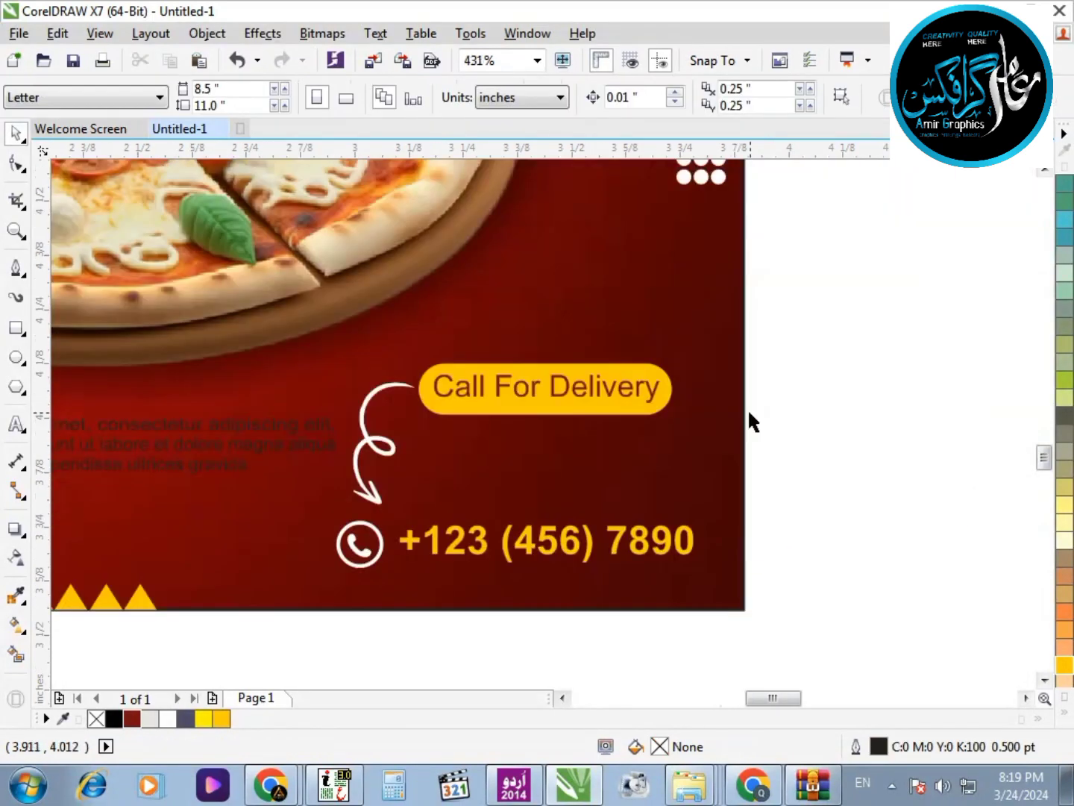
pyautogui.moveTo(832, 331); pyautogui.dragTo(288, 633)
pyautogui.moveTo(816, 258); pyautogui.dragTo(257, 484)
pyautogui.moveTo(571, 385); pyautogui.dragTo(571, 469)
pyautogui.click(824, 415)
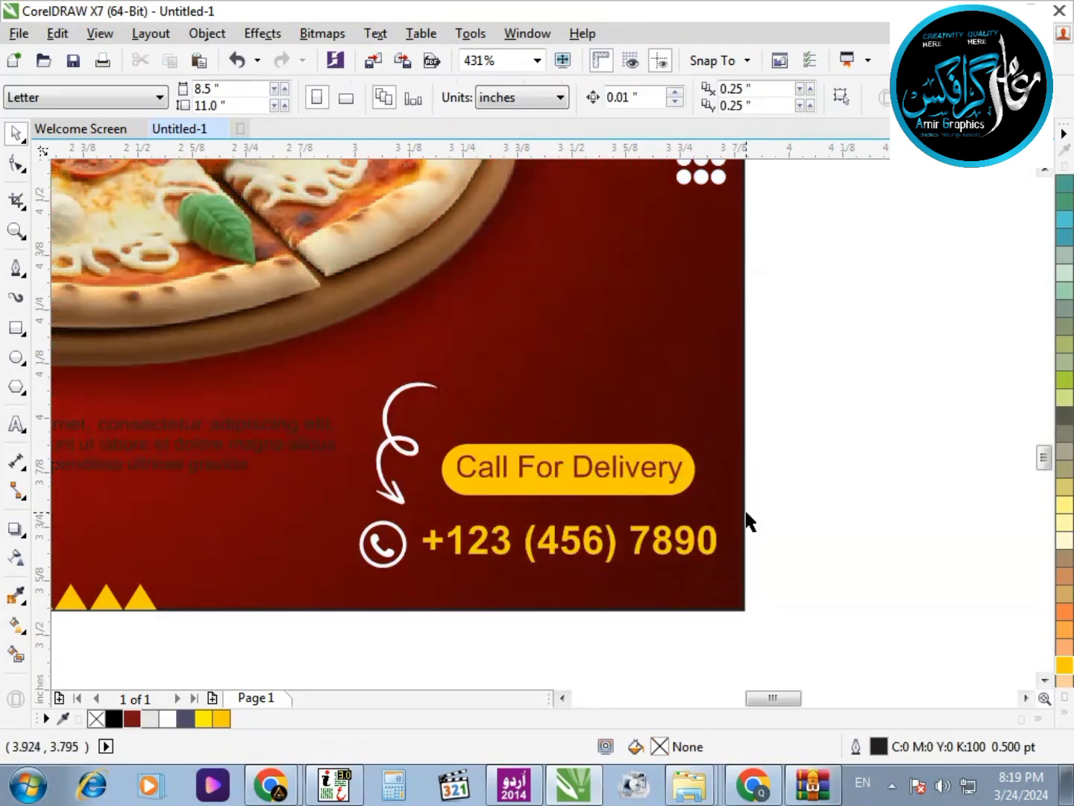
# Step: Move the white curly arrow up to the red area right of the pizza
pyautogui.moveTo(406, 453); pyautogui.dragTo(534, 291)
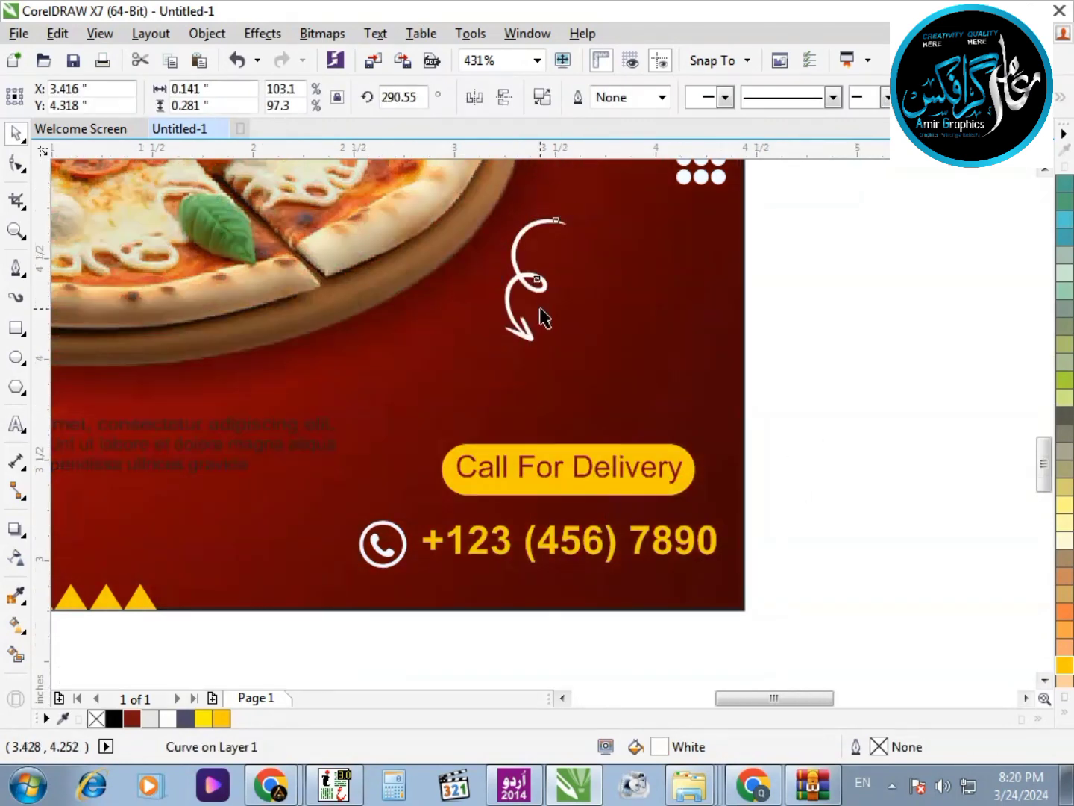
pyautogui.scroll(-1, 540, 311)
pyautogui.press('F2')
pyautogui.moveTo(296, 543); pyautogui.dragTo(742, 206)
pyautogui.click(643, 337)
pyautogui.scroll(-1, 640, 341)
pyautogui.press('F2')
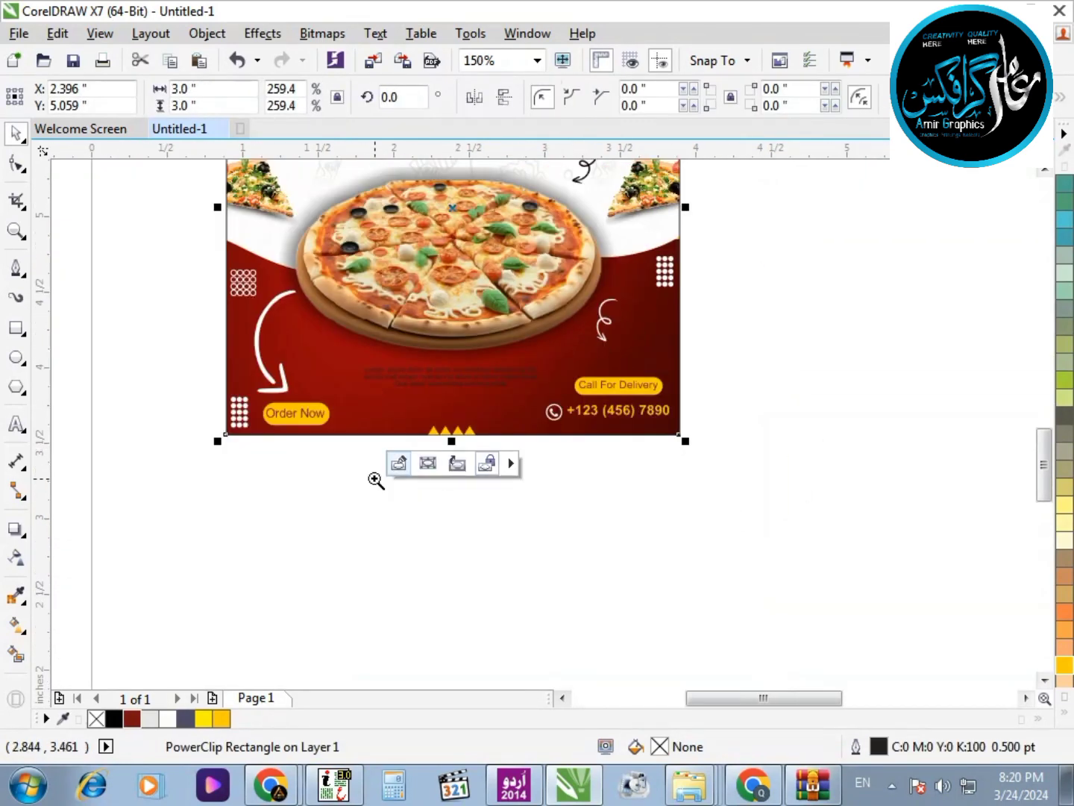
pyautogui.moveTo(321, 497); pyautogui.dragTo(806, 81)
pyautogui.click(783, 402)
# Step: Move the white curly arrow to the white area just below "Fast" and fill it with dark red
pyautogui.click(591, 500)
pyautogui.moveTo(591, 499); pyautogui.dragTo(242, 342)
pyautogui.click(131, 719)
pyautogui.click(255, 303)
pyautogui.click(142, 364)
pyautogui.scroll(-3, 346, 374)
pyautogui.scroll(3, 378, 406)
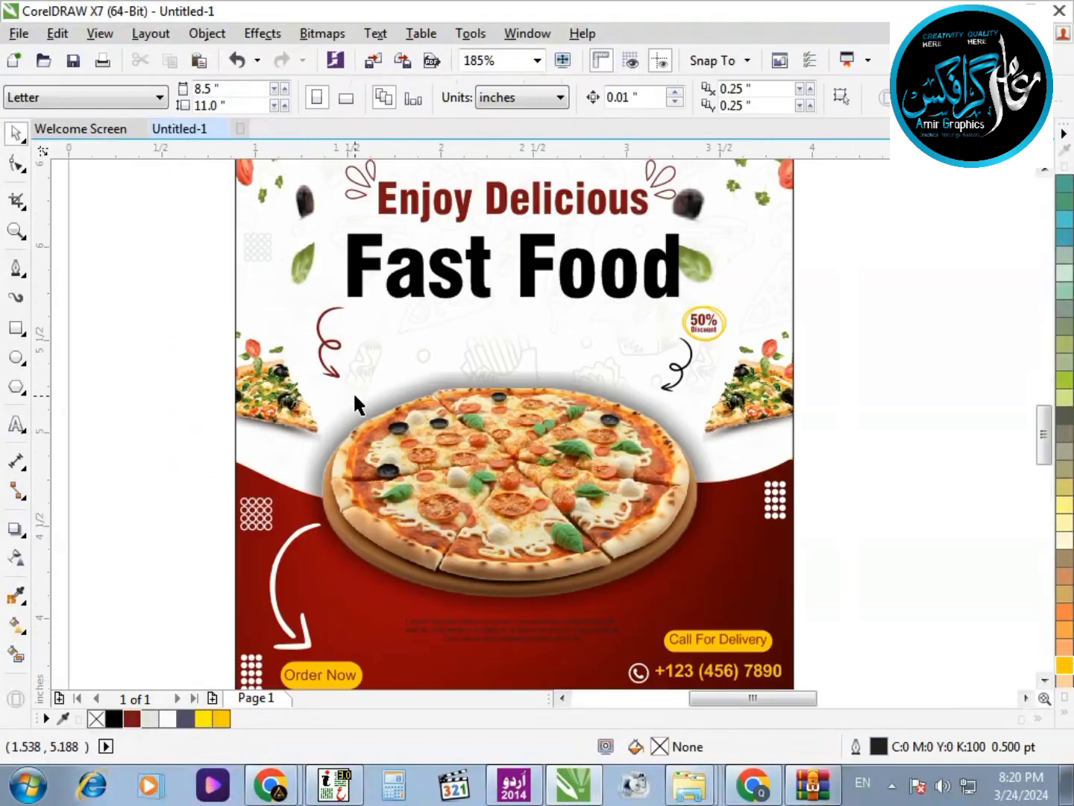
# Step: Rotate the dark red curly arrow to about 311.6° and enlarge it to lead from "Fast" down to the pizza
pyautogui.moveTo(332, 347)
pyautogui.mouseDown()
pyautogui.moveTo(331, 307)
pyautogui.moveTo(382, 429)
pyautogui.moveTo(319, 335)
pyautogui.mouseUp()
pyautogui.click(319, 334)
pyautogui.moveTo(288, 419); pyautogui.dragTo(301, 426)
pyautogui.click(326, 335)
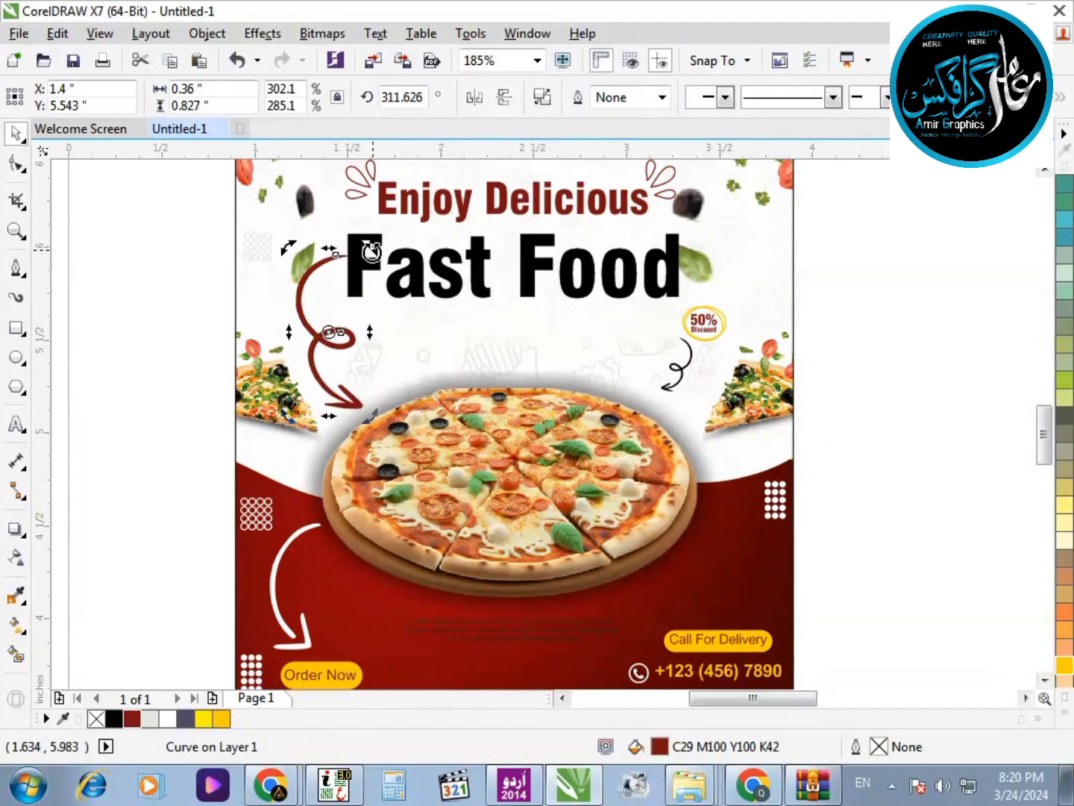
pyautogui.moveTo(371, 248); pyautogui.dragTo(359, 284)
pyautogui.moveTo(317, 323); pyautogui.dragTo(341, 336)
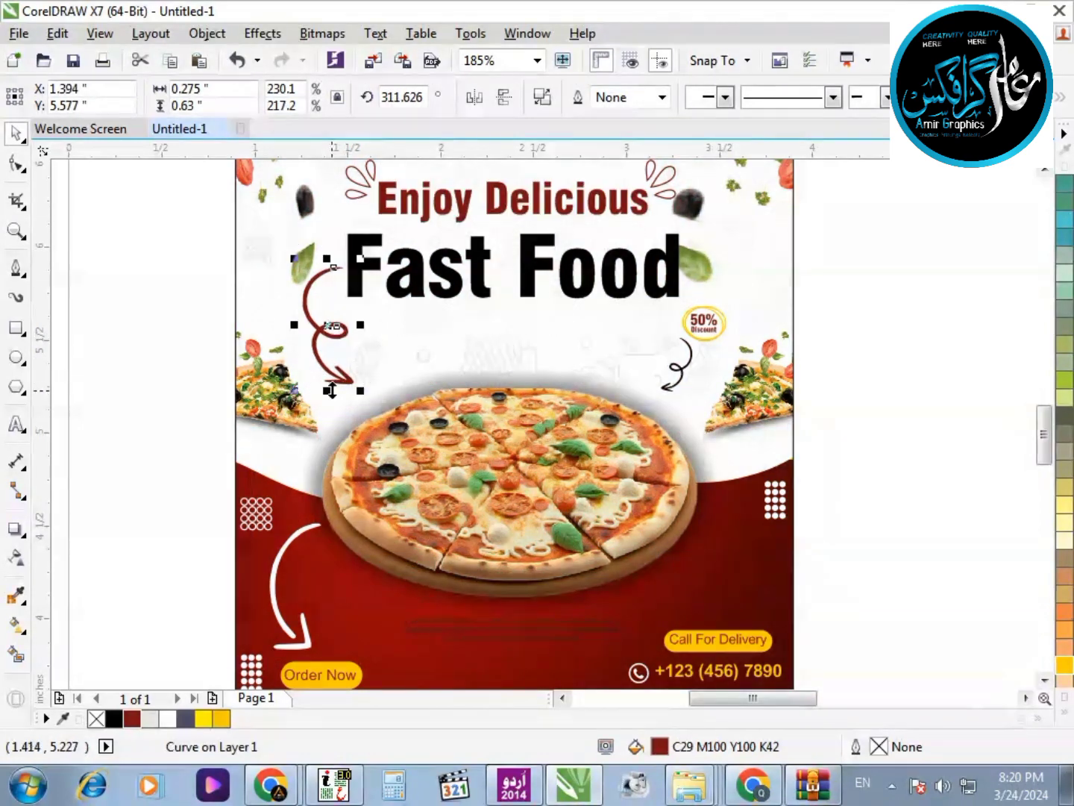
pyautogui.moveTo(341, 394); pyautogui.dragTo(364, 410)
pyautogui.click(448, 452)
# Step: Enlarge the grouped lorem ipsum text to about 1.4 inches wide and fill it with white
pyautogui.press('F4')
pyautogui.press('F2')
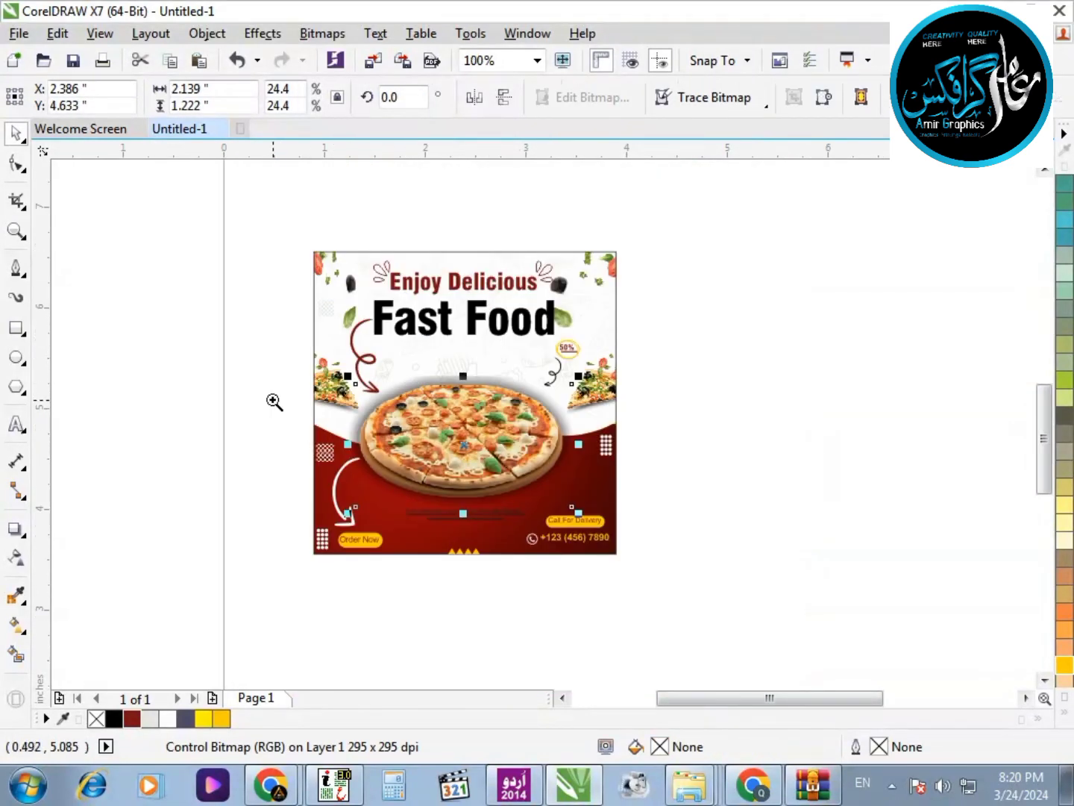
pyautogui.moveTo(273, 401); pyautogui.dragTo(614, 619)
pyautogui.moveTo(749, 582); pyautogui.dragTo(421, 369)
pyautogui.hotkey('shift', 'F2')
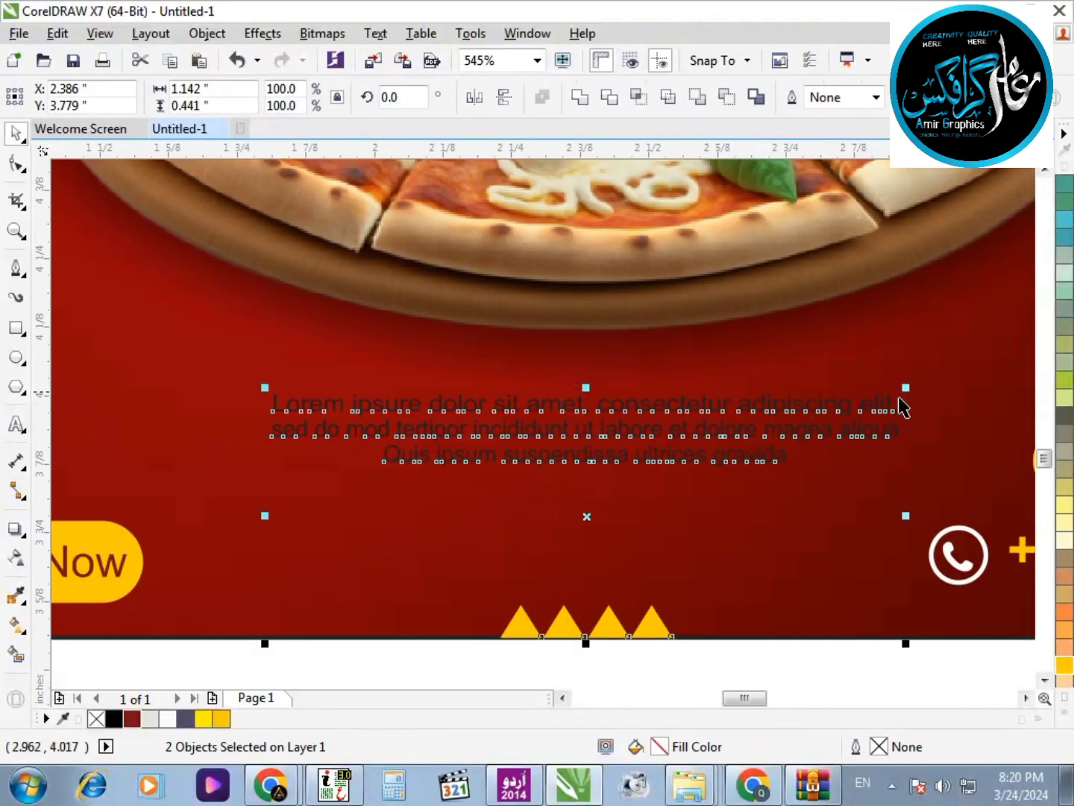
pyautogui.keyDown('shift'); pyautogui.click(661, 621); pyautogui.keyUp('shift')
pyautogui.moveTo(911, 384); pyautogui.dragTo(978, 375)
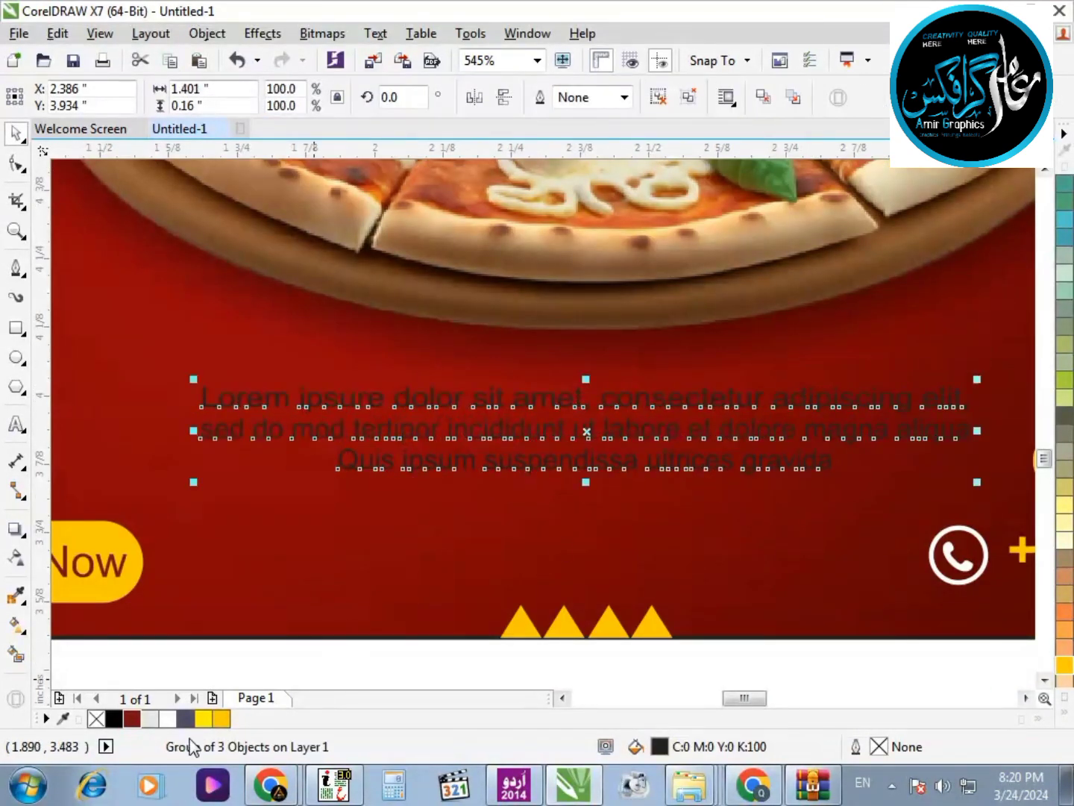
pyautogui.click(168, 719)
# Step: Delete the group of four yellow triangles at the banner's bottom edge
pyautogui.click(586, 619)
pyautogui.scroll(-3, 586, 597)
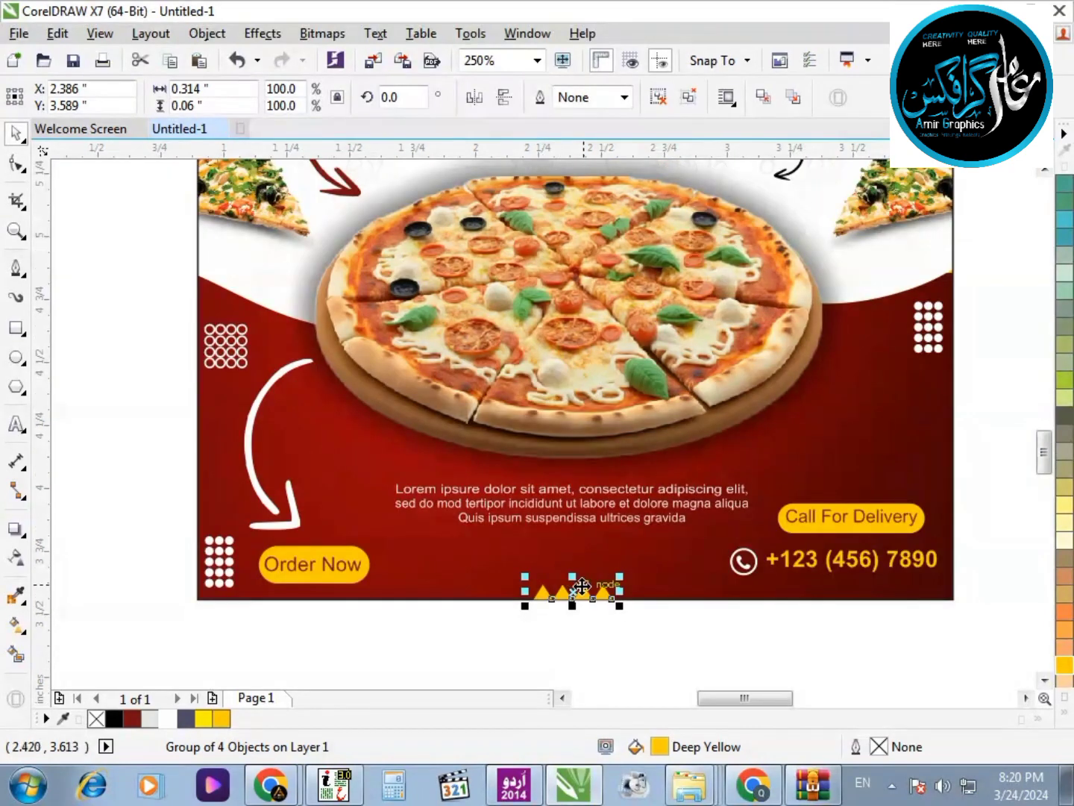
pyautogui.press('Escape')
pyautogui.scroll(-2, 605, 578)
pyautogui.scroll(2, 433, 550)
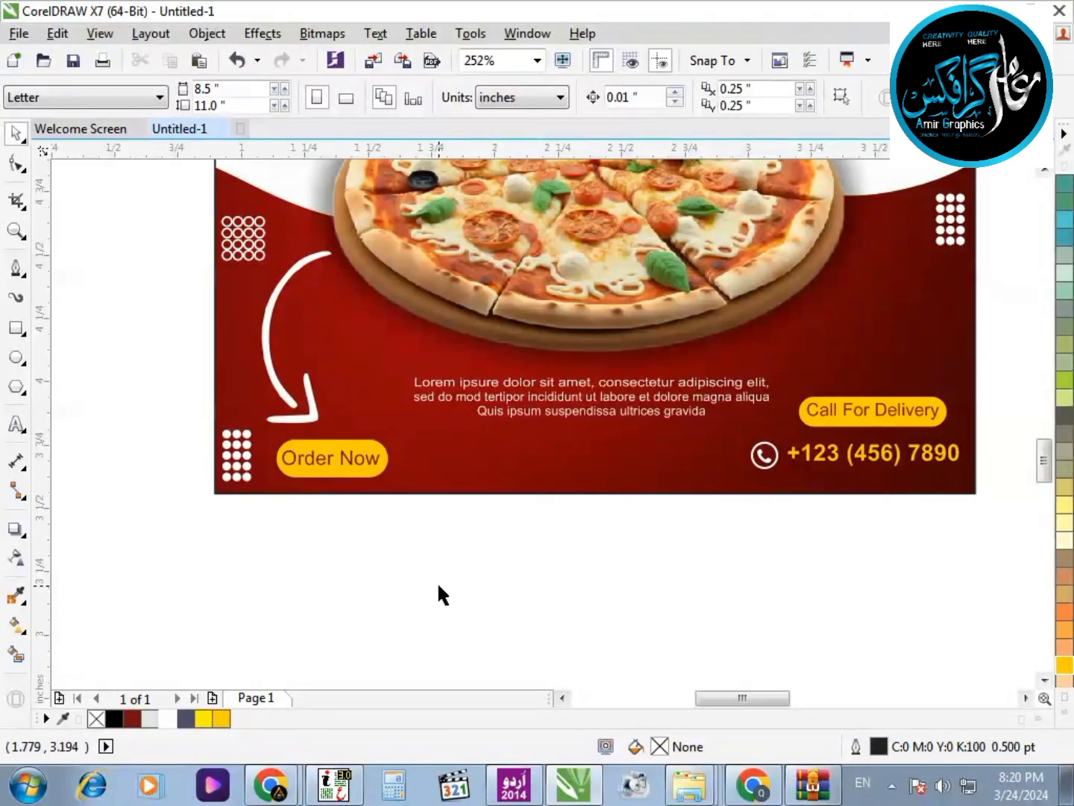
pyautogui.click(520, 384)
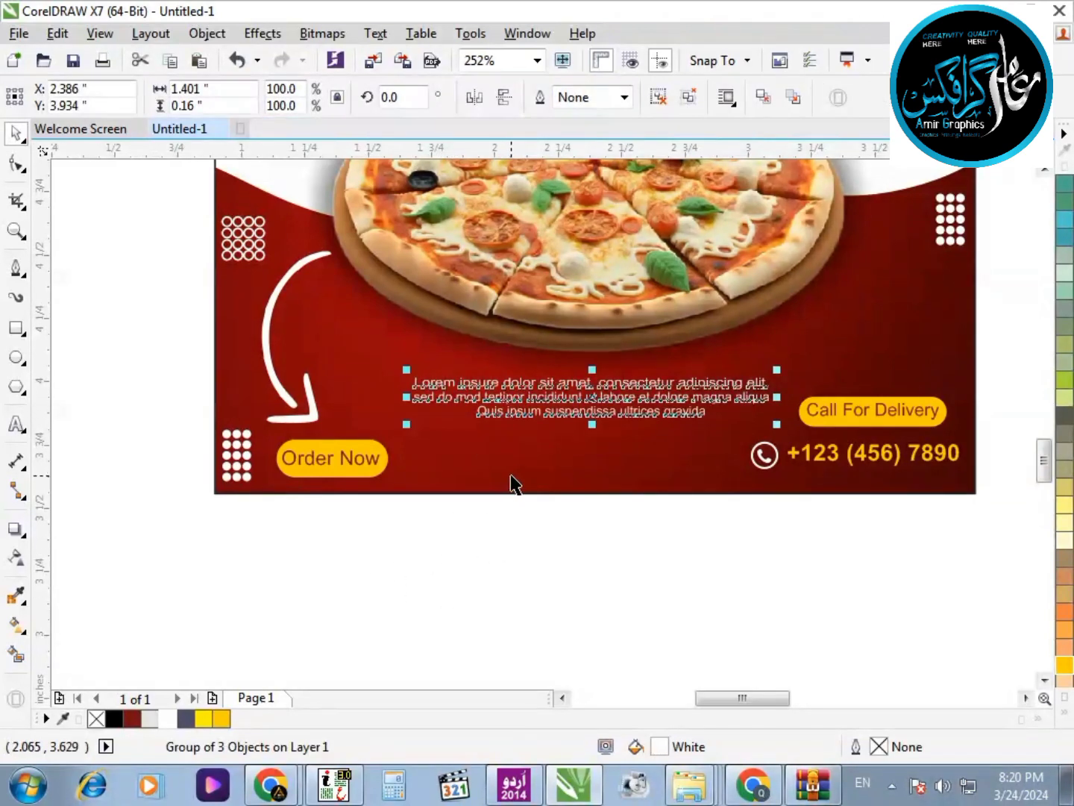
pyautogui.click(539, 552)
pyautogui.scroll(-2, 842, 388)
pyautogui.scroll(2, 888, 394)
pyautogui.moveTo(893, 395); pyautogui.dragTo(576, 439)
pyautogui.scroll(4, 607, 487)
pyautogui.keyDown('shift'); pyautogui.click(634, 480); pyautogui.keyUp('shift')
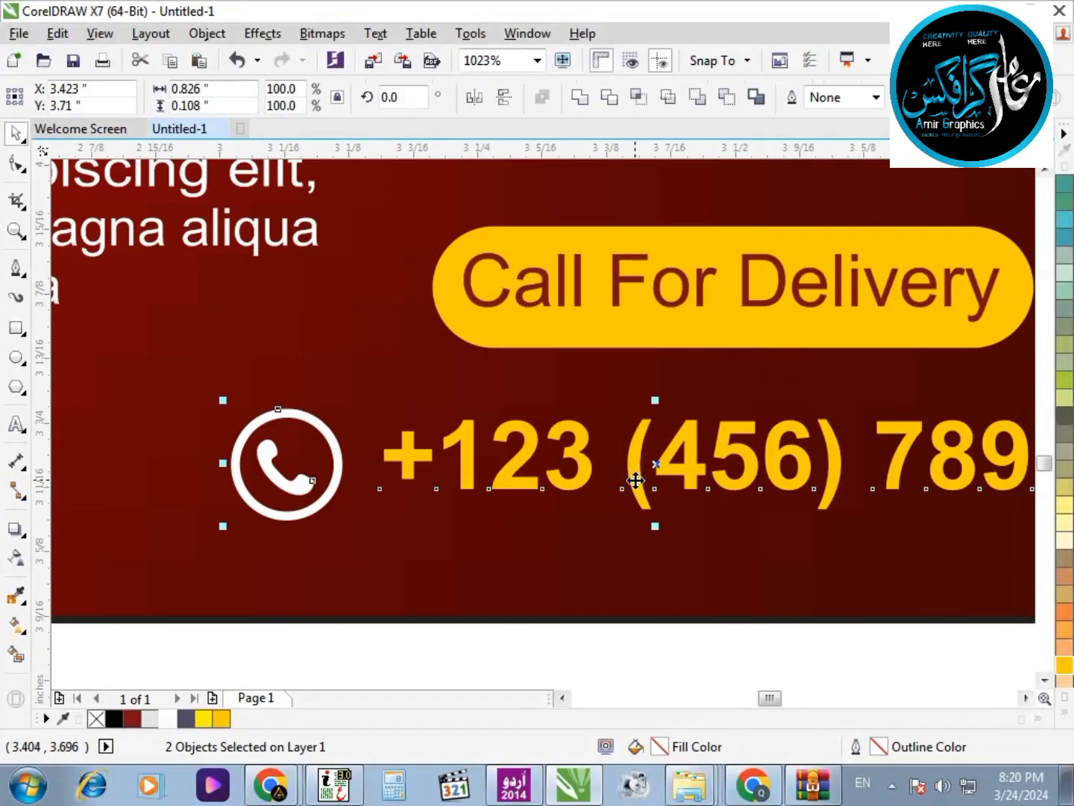
pyautogui.scroll(-5, 634, 480)
pyautogui.press('Escape')
# Step: Fill the grid of outlined circles left of the pizza with white
pyautogui.moveTo(355, 526); pyautogui.dragTo(265, 469)
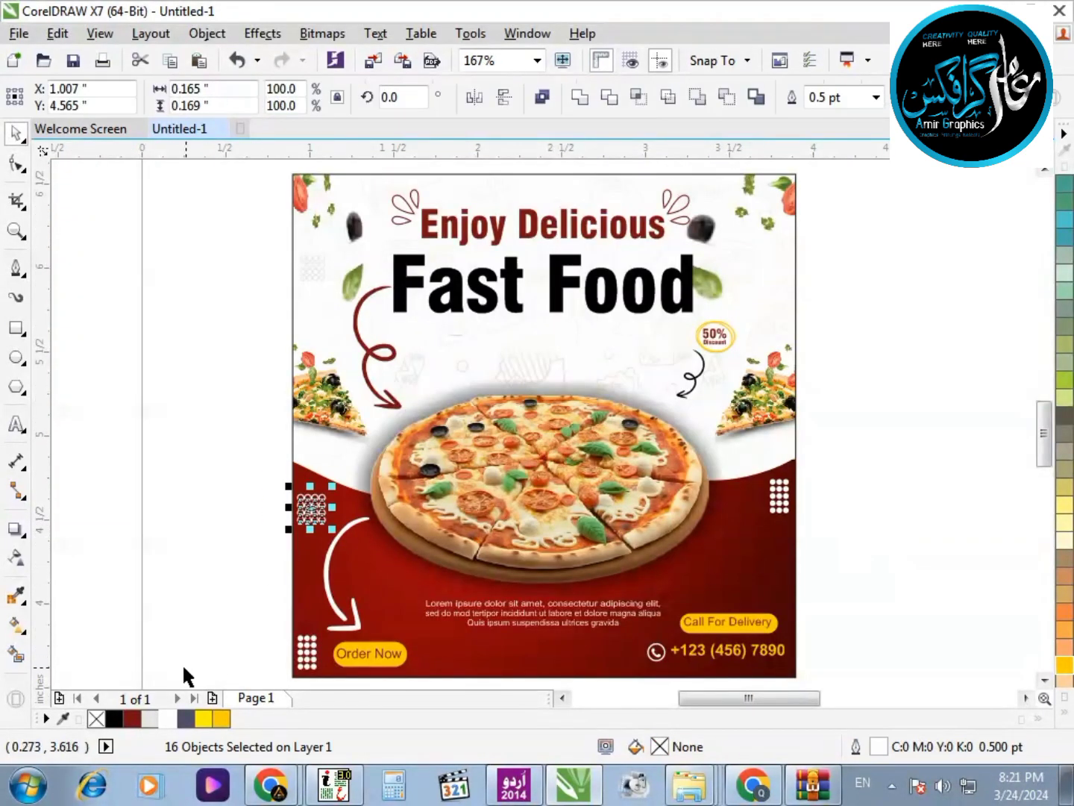
pyautogui.click(169, 718)
pyautogui.click(115, 528)
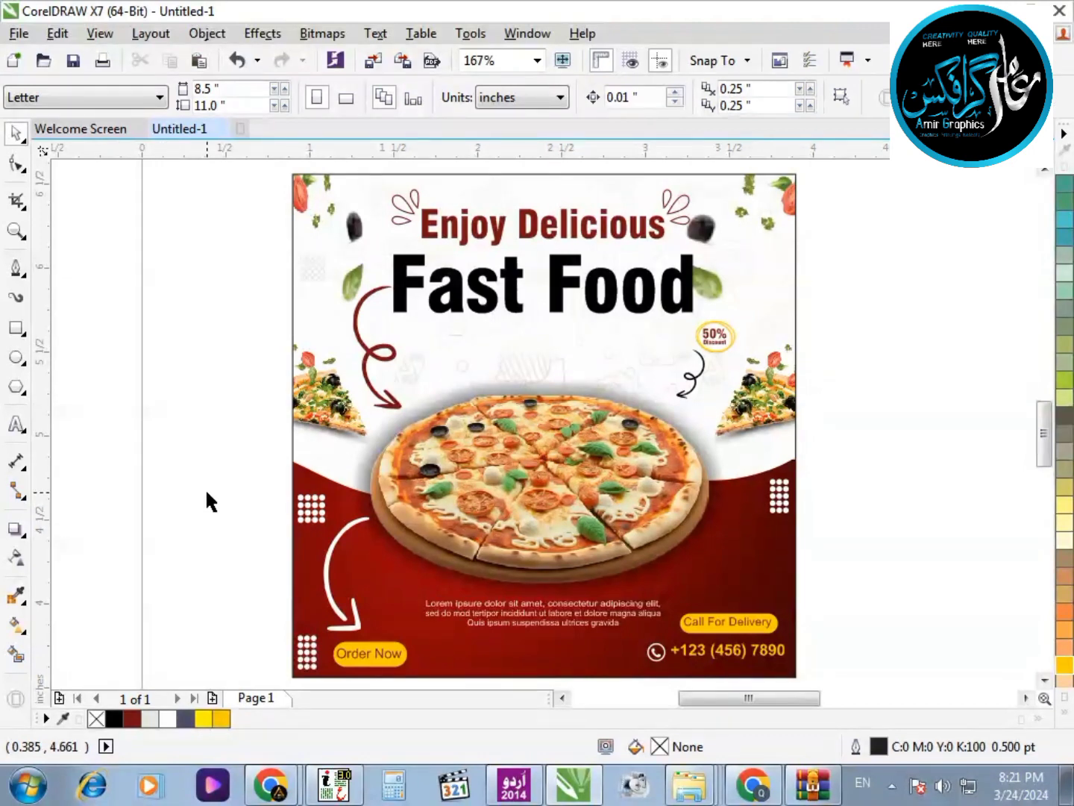
pyautogui.scroll(-2, 196, 480)
pyautogui.scroll(2, 192, 479)
# Step: Open the pizza's drop shadow for editing
pyautogui.click(487, 489)
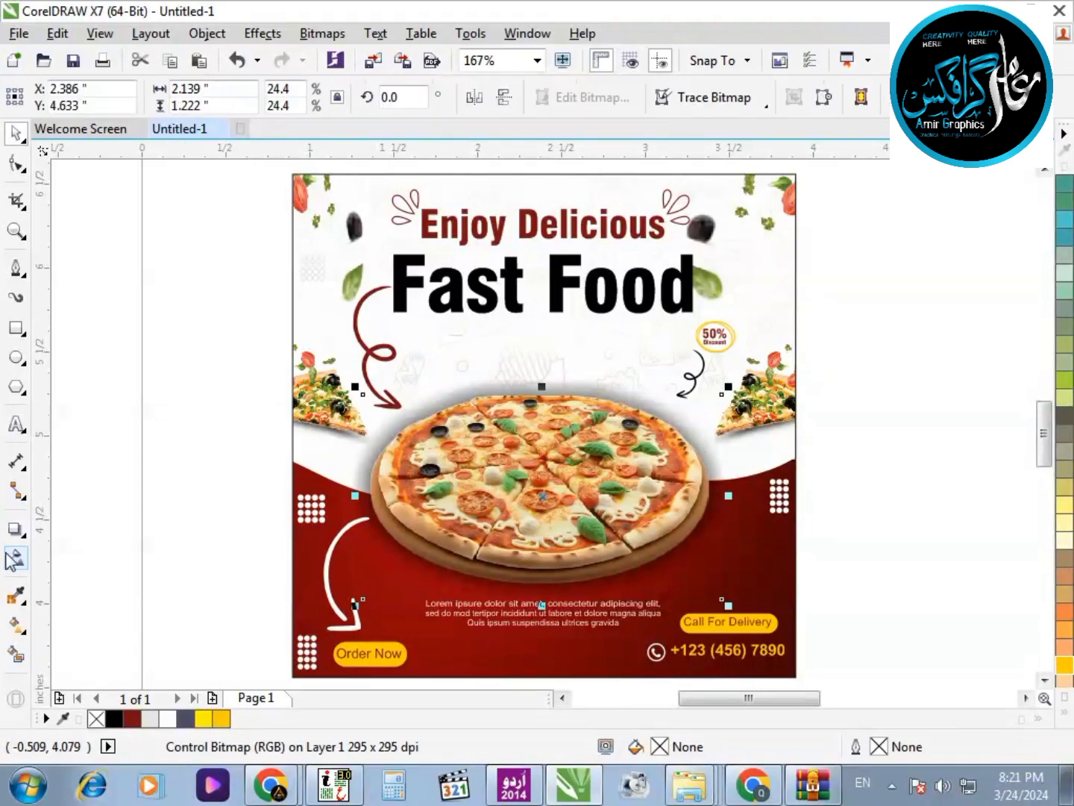
pyautogui.click(16, 529)
pyautogui.moveTo(741, 502); pyautogui.dragTo(741, 513)
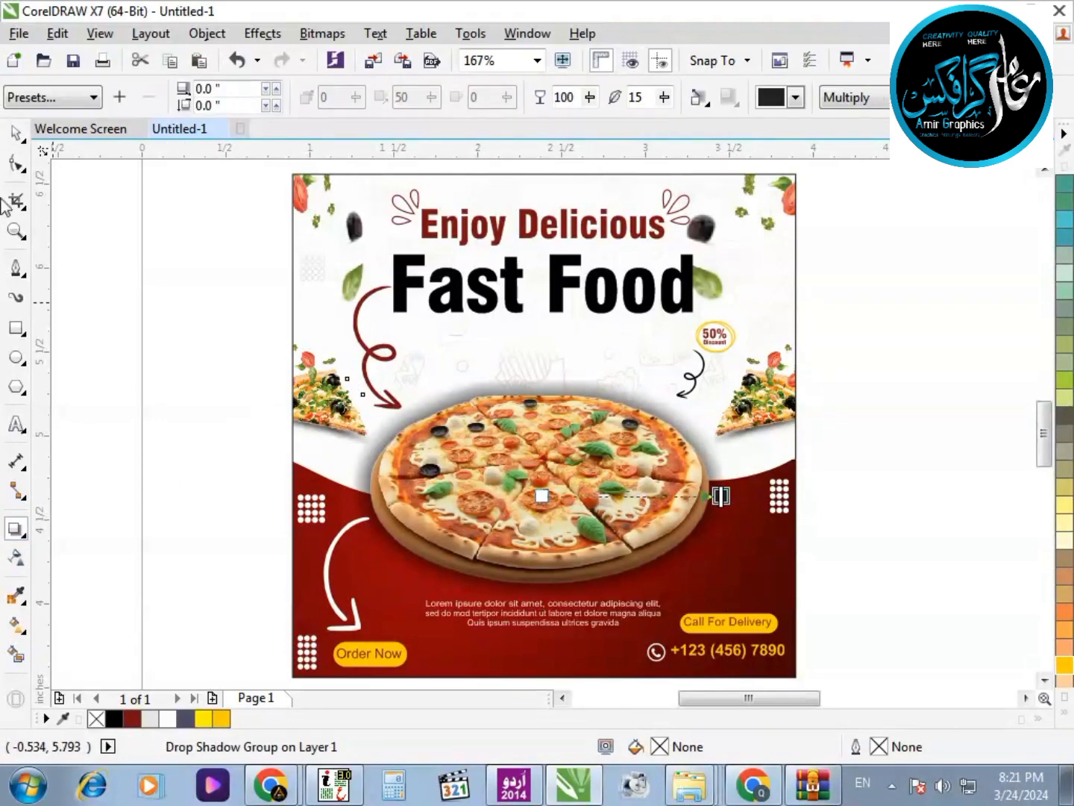
pyautogui.click(17, 133)
pyautogui.click(76, 303)
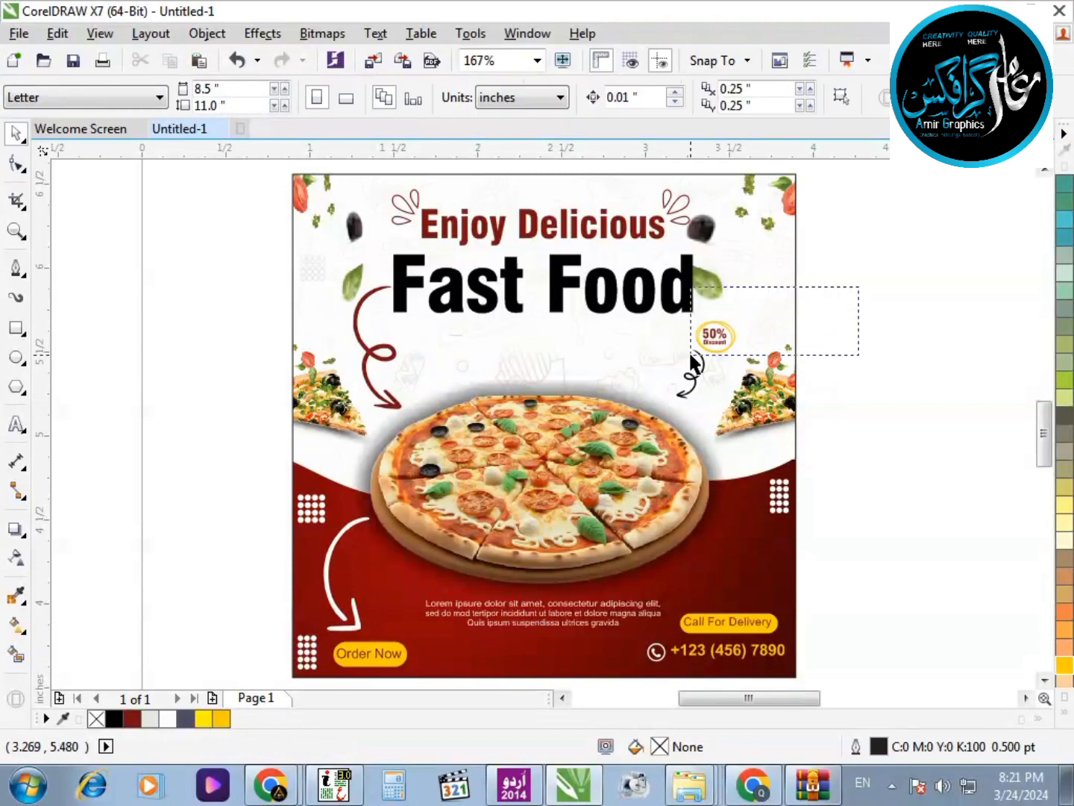
# Step: Enlarge the circled "50% Discount" offer below "Food" to about 0.31 by 0.25 inches
pyautogui.moveTo(691, 355); pyautogui.dragTo(689, 356)
pyautogui.press('F2')
pyautogui.moveTo(867, 388); pyautogui.dragTo(595, 272)
pyautogui.moveTo(568, 392); pyautogui.dragTo(583, 373)
pyautogui.hotkey('ctrl', 'z')
pyautogui.moveTo(504, 441); pyautogui.dragTo(517, 428)
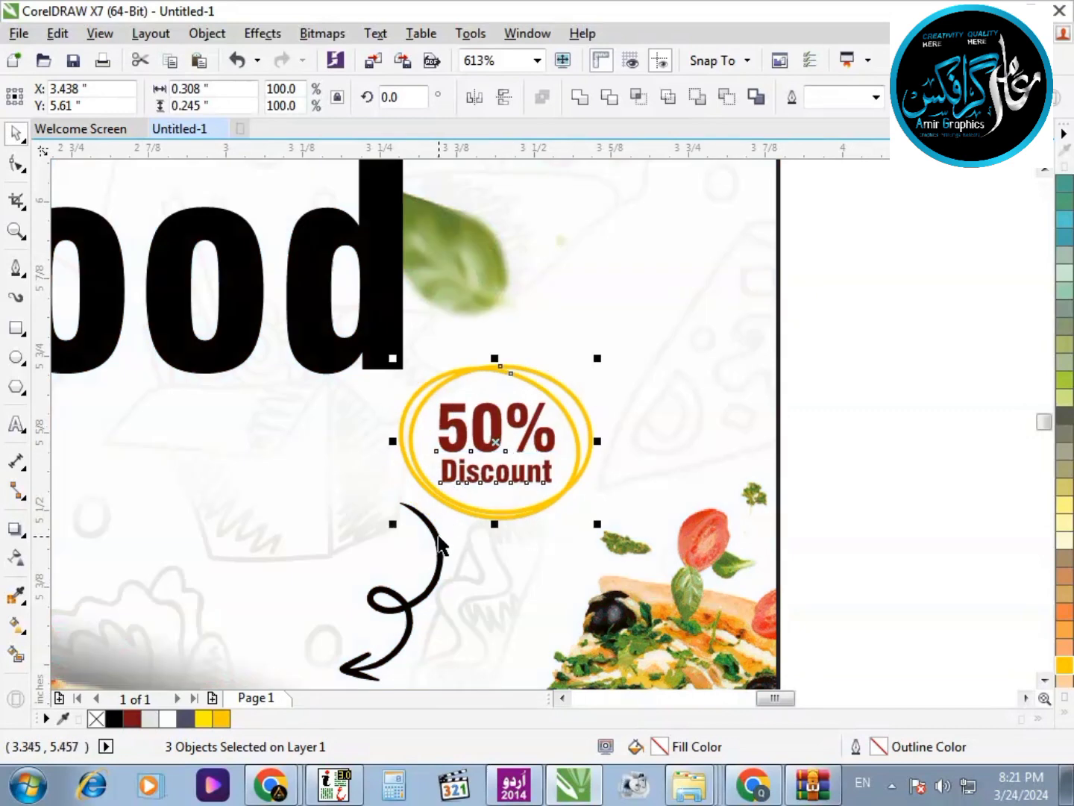
# Step: Try to rotate the black curly arrow under the discount circle to about 179.2°
pyautogui.click(439, 536)
pyautogui.click(438, 569)
pyautogui.moveTo(402, 504); pyautogui.dragTo(460, 514)
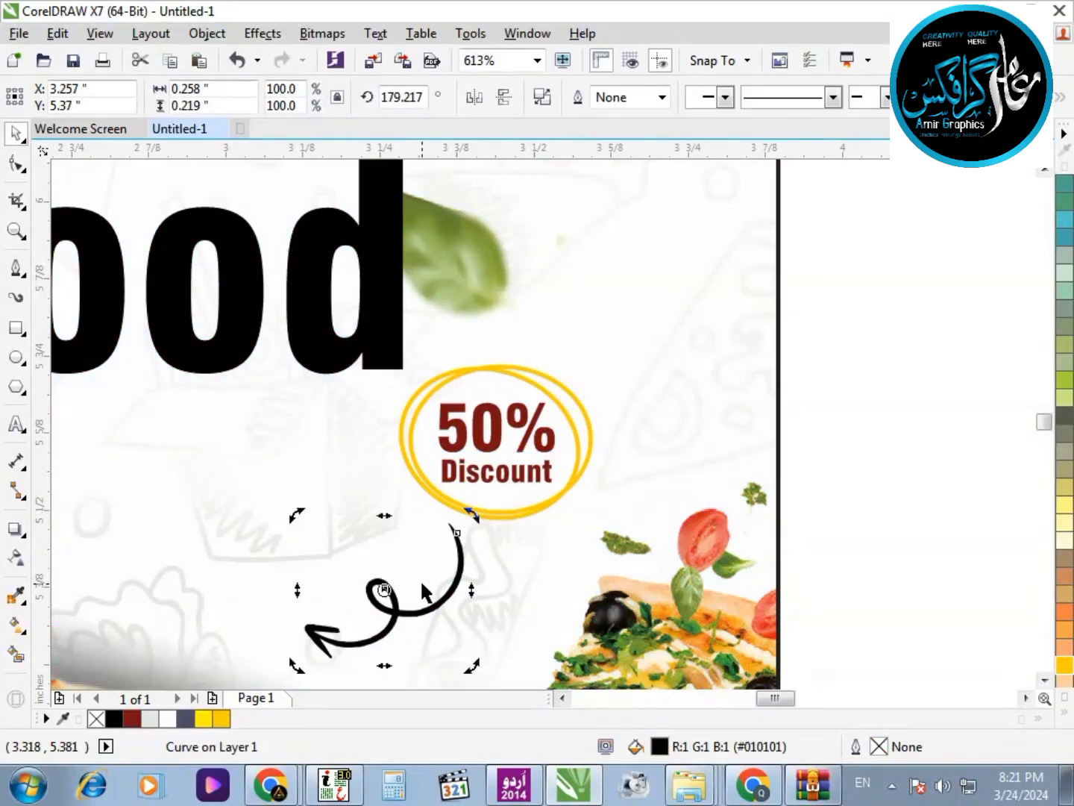
pyautogui.hotkey('ctrl', 'z')
# Step: Move the black curly arrow's tail directly under the discount circle and rotate and enlarge the arrow toward the pizza
pyautogui.scroll(-1, 427, 585)
pyautogui.scroll(2, 426, 581)
pyautogui.click(394, 435)
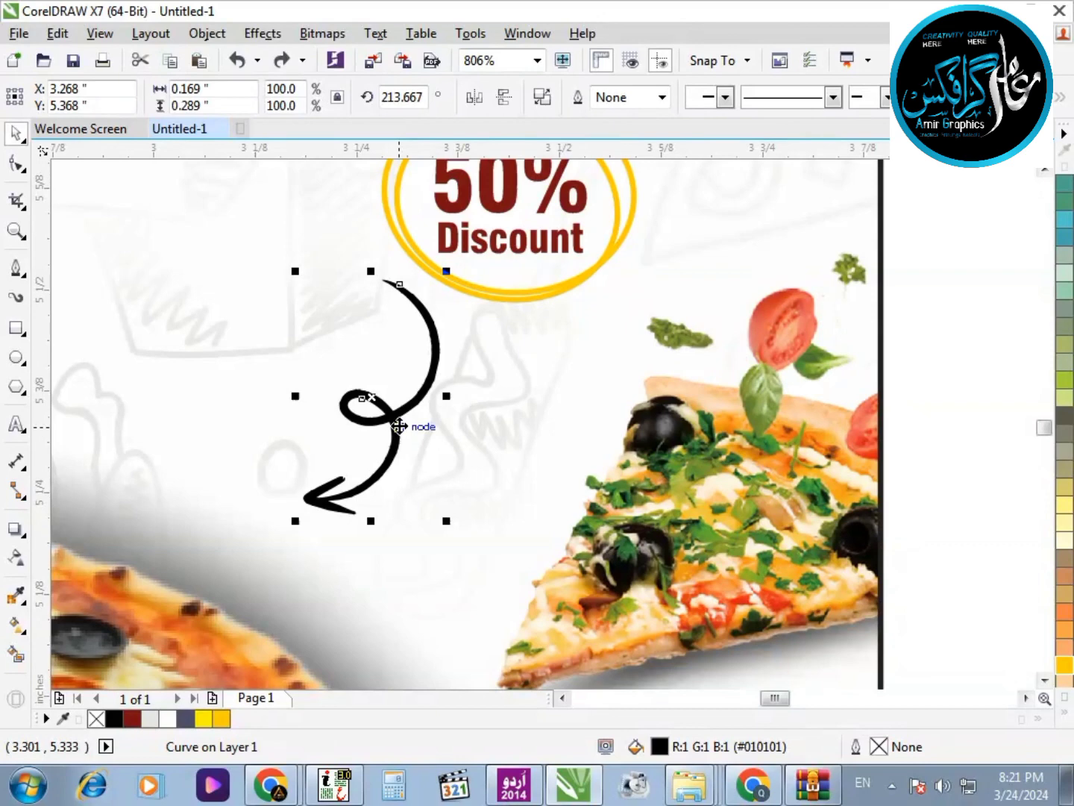
pyautogui.moveTo(387, 414); pyautogui.dragTo(447, 438)
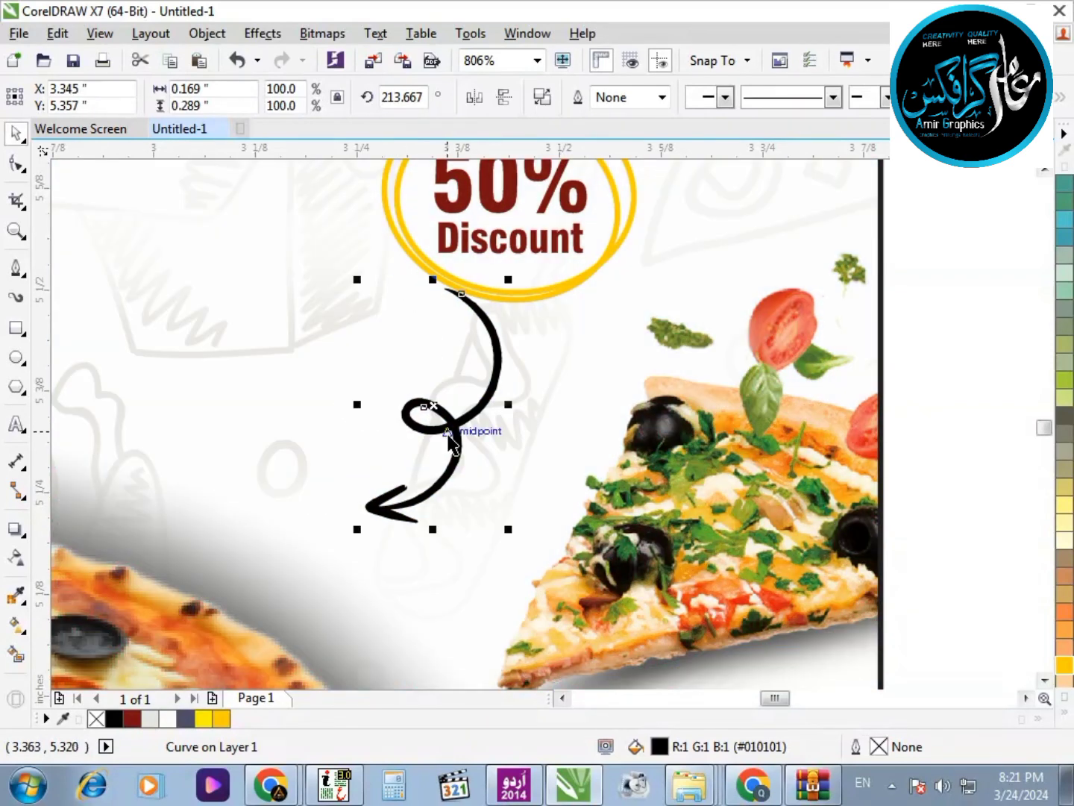
pyautogui.click(448, 439)
pyautogui.moveTo(355, 536); pyautogui.dragTo(298, 567)
pyautogui.click(447, 441)
pyautogui.hotkey('ctrl', 'z')
pyautogui.click(373, 502)
pyautogui.moveTo(441, 472); pyautogui.dragTo(452, 474)
pyautogui.scroll(-1, 598, 407)
pyautogui.click(641, 421)
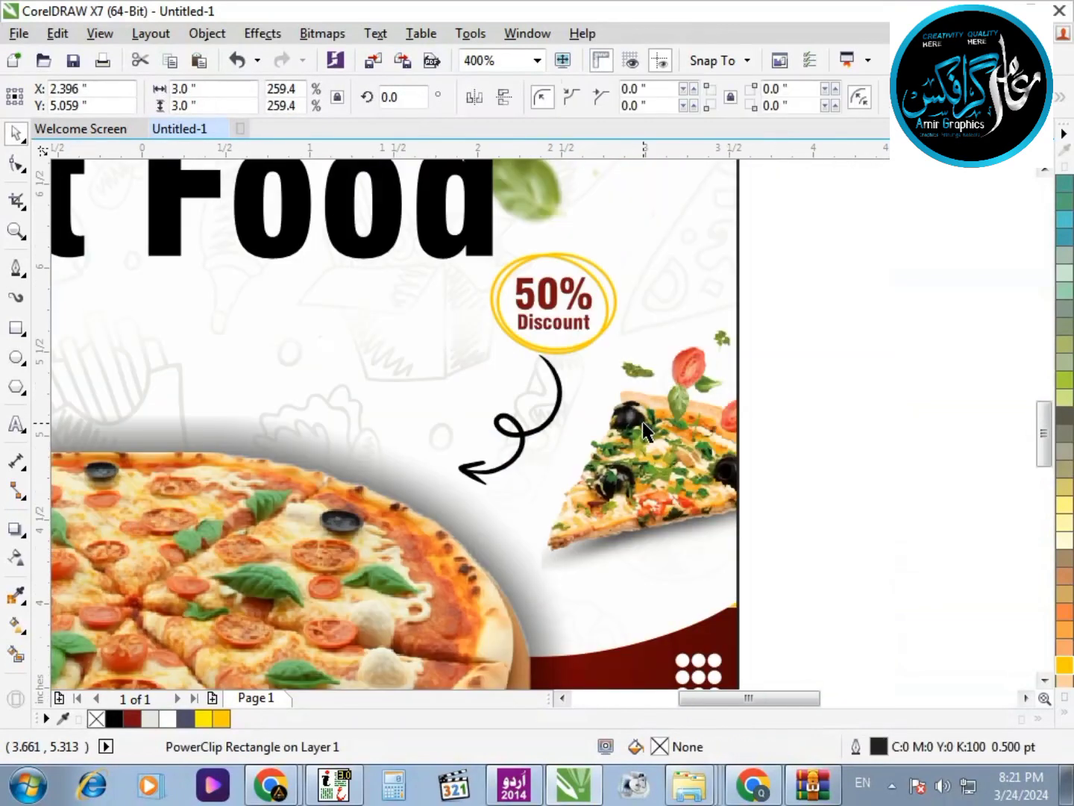
# Step: Center the large pizza horizontally on the banner background
pyautogui.press('F4')
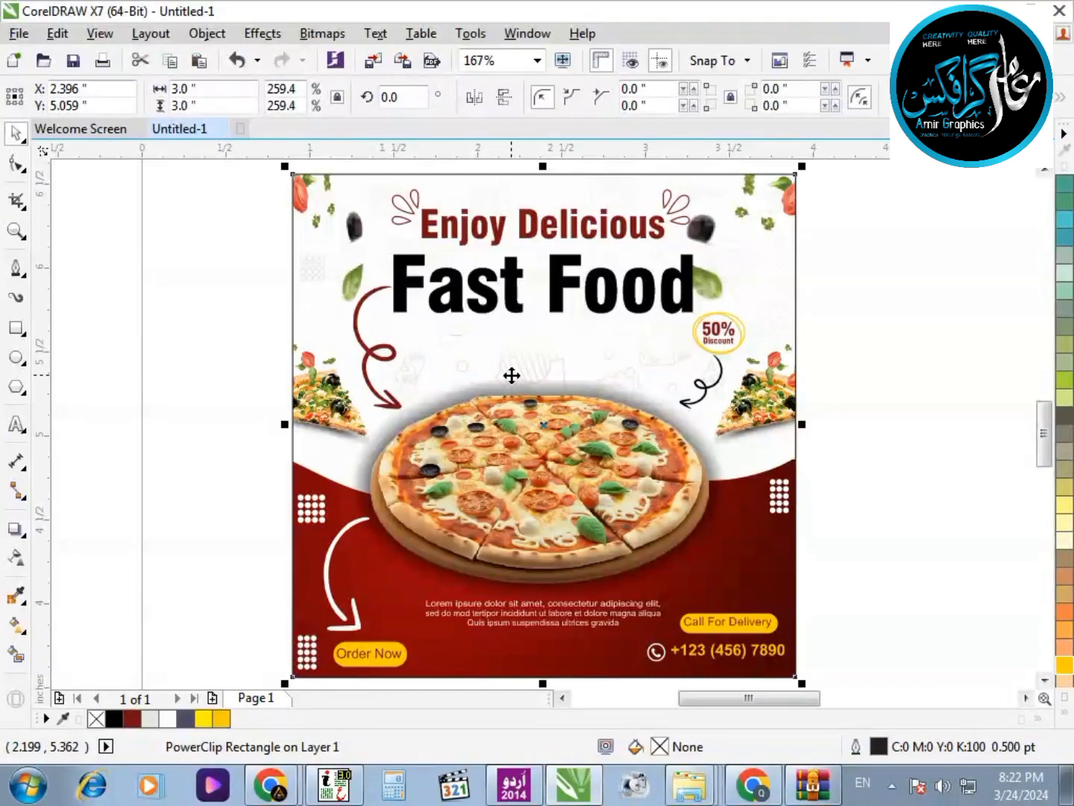
pyautogui.click(566, 508)
pyautogui.keyDown('shift'); pyautogui.click(778, 561); pyautogui.keyUp('shift')
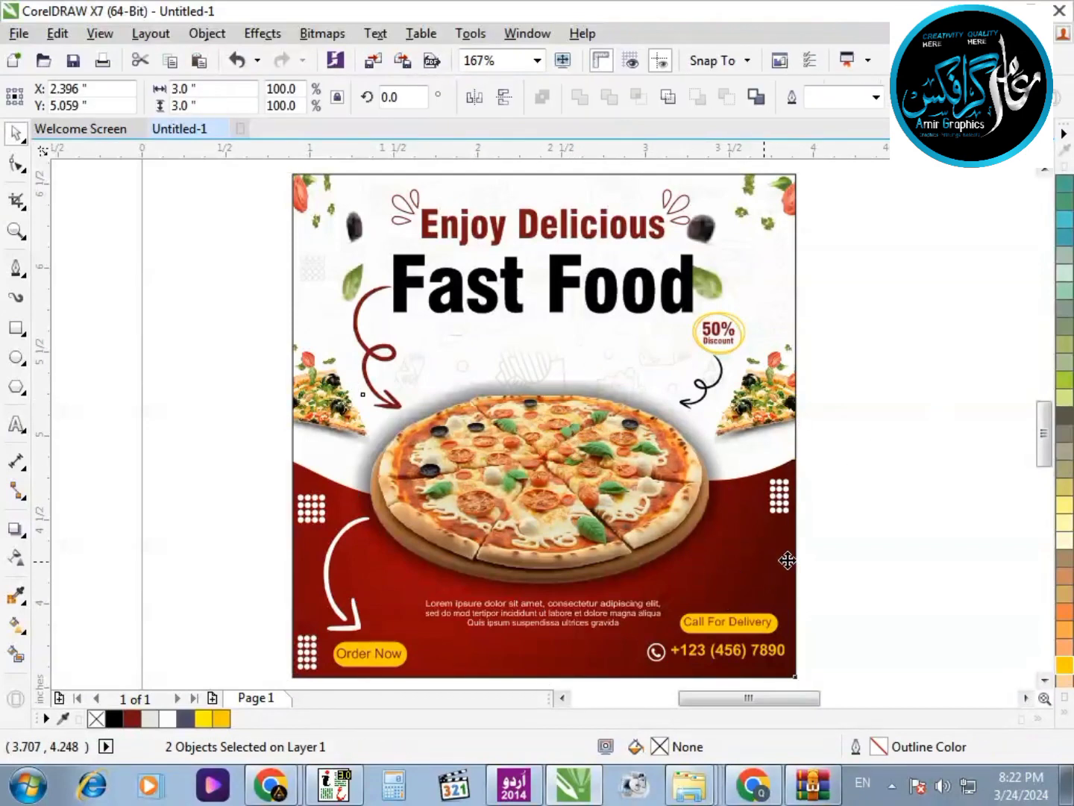
pyautogui.press('c')
pyautogui.click(877, 522)
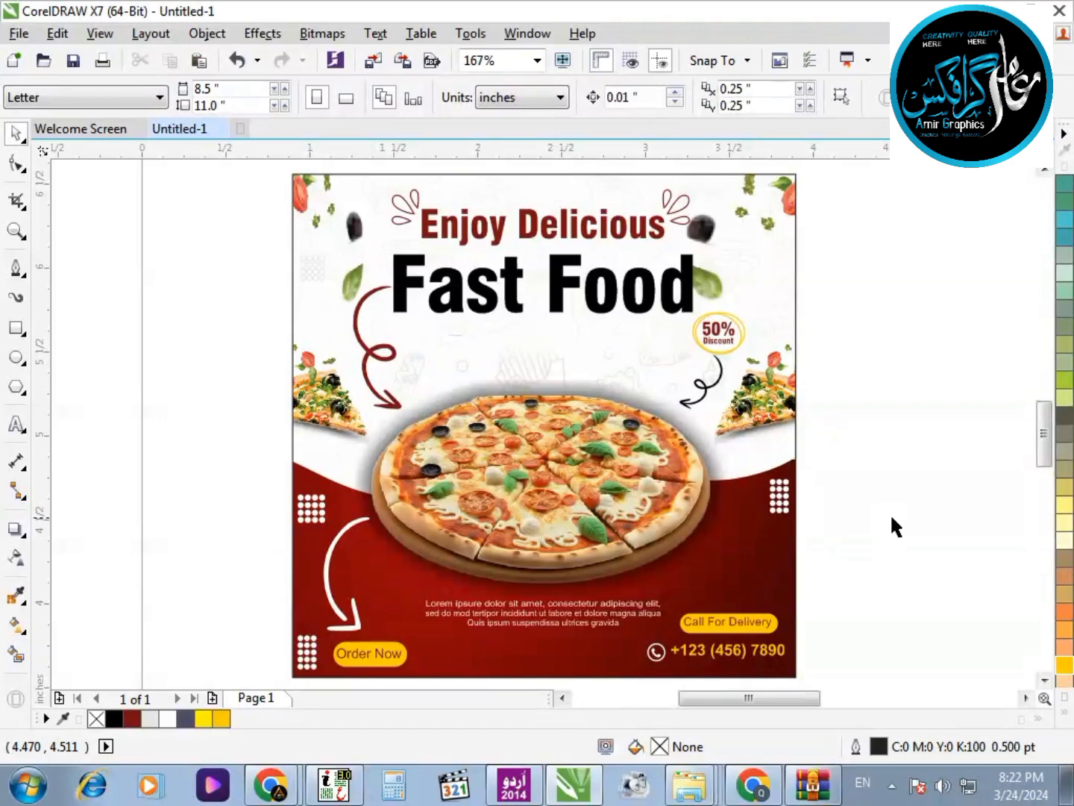
# Step: Draw a square in the empty area beside the banner and size it to 2.9 by 2.9 inches
pyautogui.scroll(-2, 358, 285)
pyautogui.press('F2')
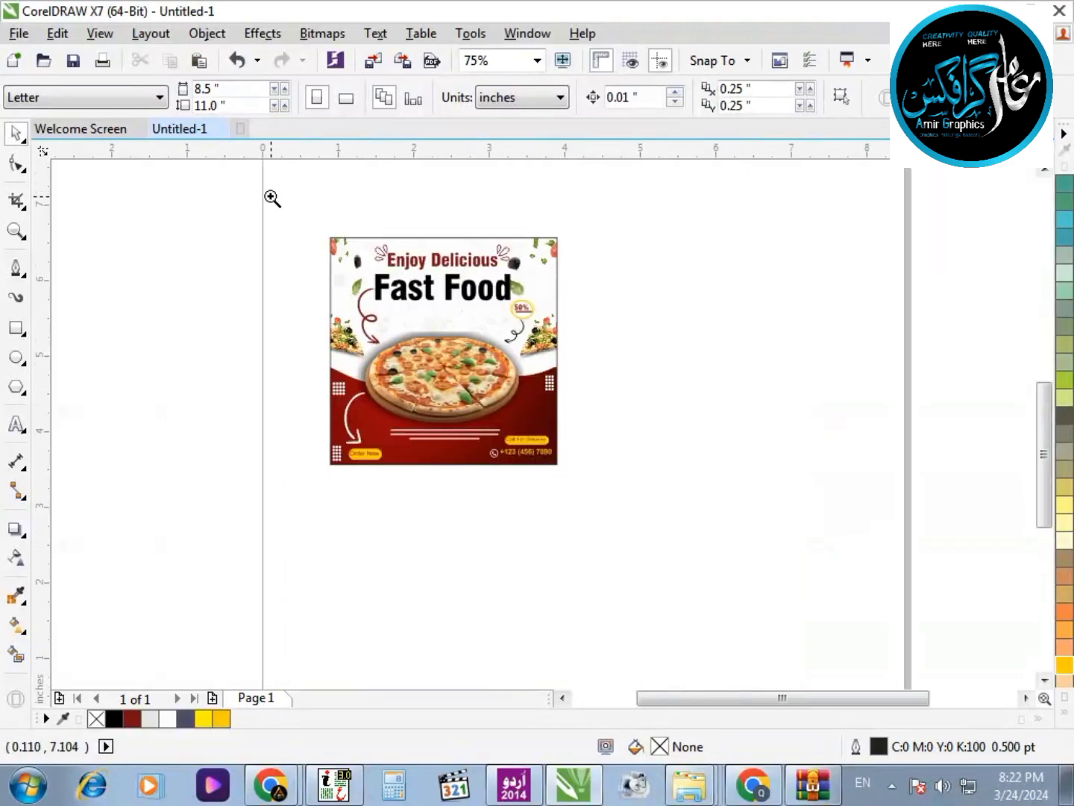
pyautogui.moveTo(270, 199); pyautogui.dragTo(859, 443)
pyautogui.click(528, 333)
pyautogui.click(539, 323)
pyautogui.scroll(-2, 537, 379)
pyautogui.scroll(2, 505, 367)
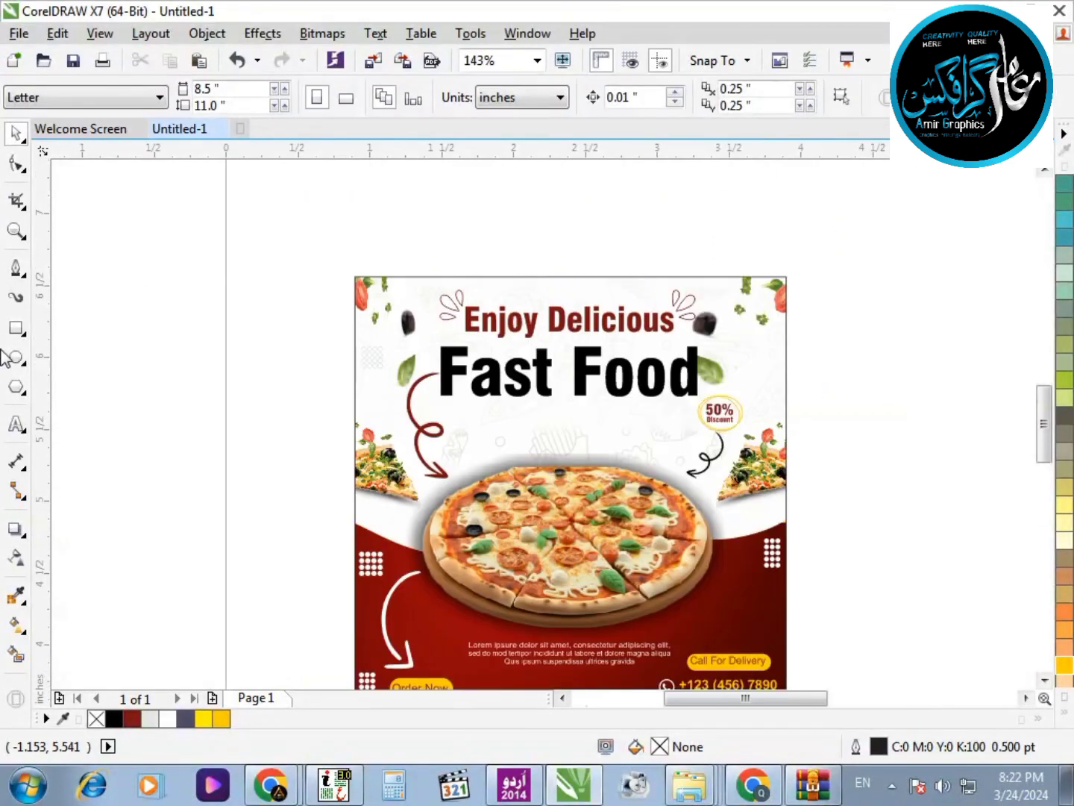
pyautogui.click(16, 329)
pyautogui.moveTo(236, 435); pyautogui.dragTo(123, 319)
pyautogui.doubleClick(202, 89)
pyautogui.moveTo(228, 90); pyautogui.dragTo(44, 152)
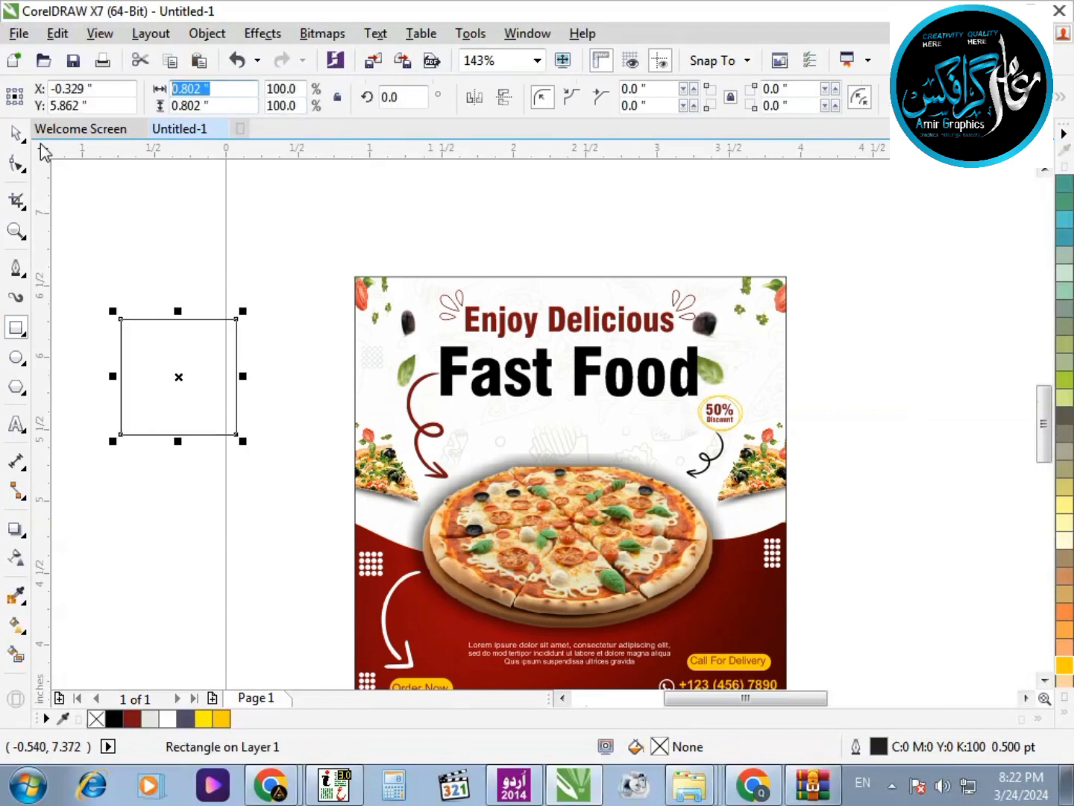
pyautogui.press('Return')
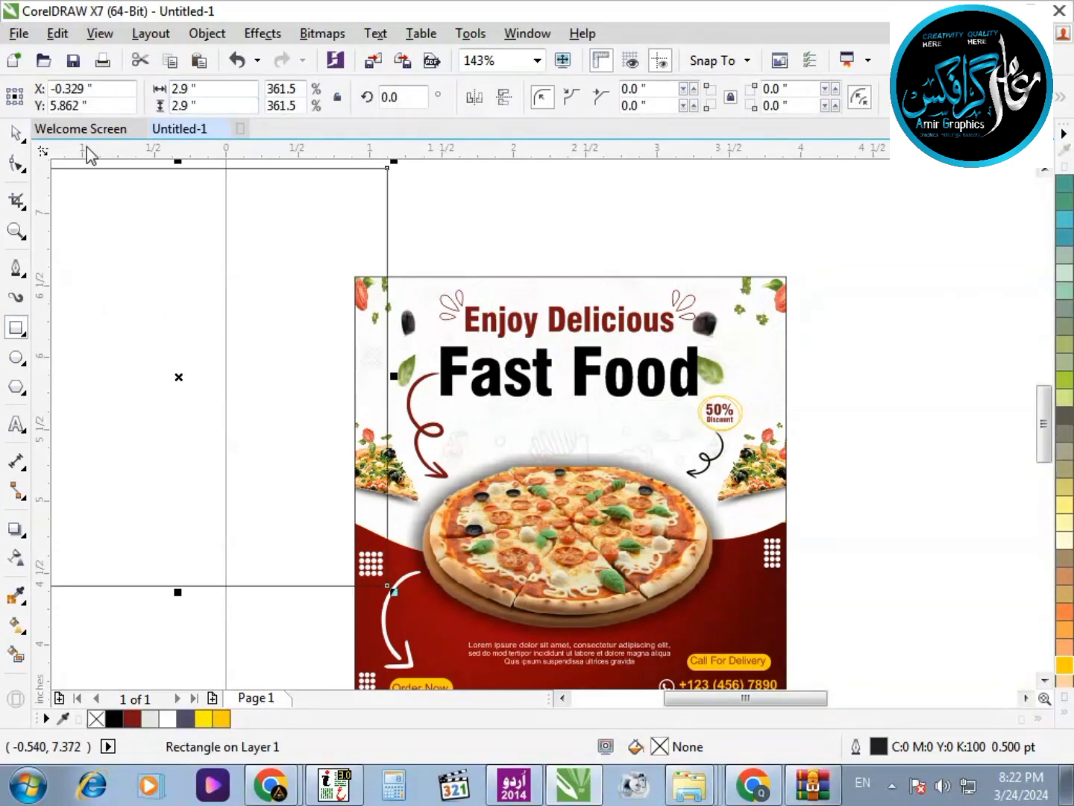
# Step: Center the new square horizontally and vertically on the banner background
pyautogui.keyDown('shift'); pyautogui.click(360, 287); pyautogui.keyUp('shift')
pyautogui.press('c')
pyautogui.click(596, 265)
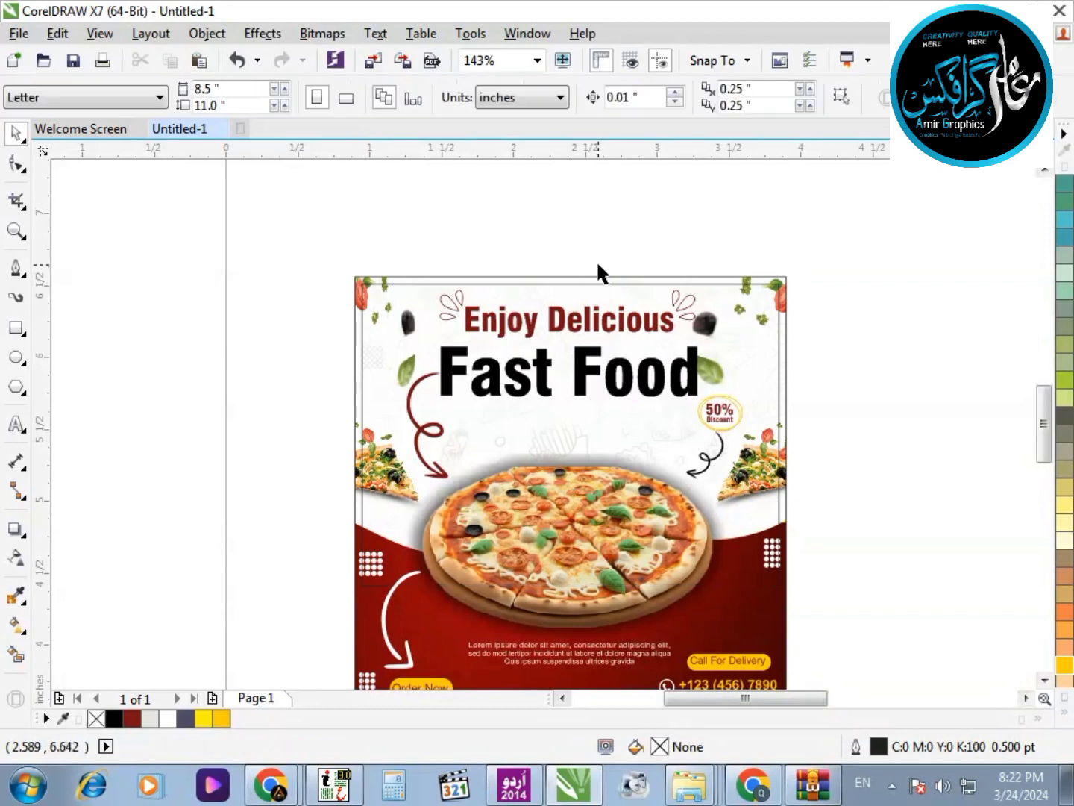
# Step: Resize the square frame inside the banner to 2.8 by 2.8 inches
pyautogui.scroll(1, 718, 277)
pyautogui.click(698, 225)
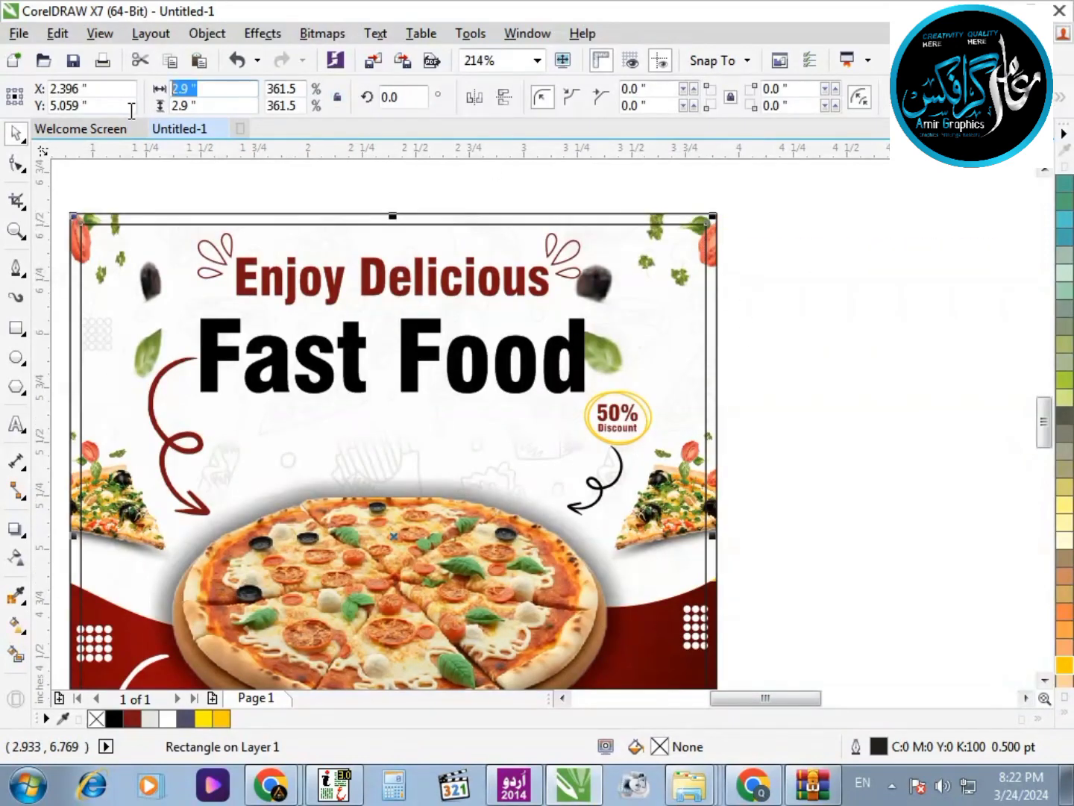
pyautogui.write('2.8')
pyautogui.press('Tab')
pyautogui.write('2.8')
pyautogui.press('Return')
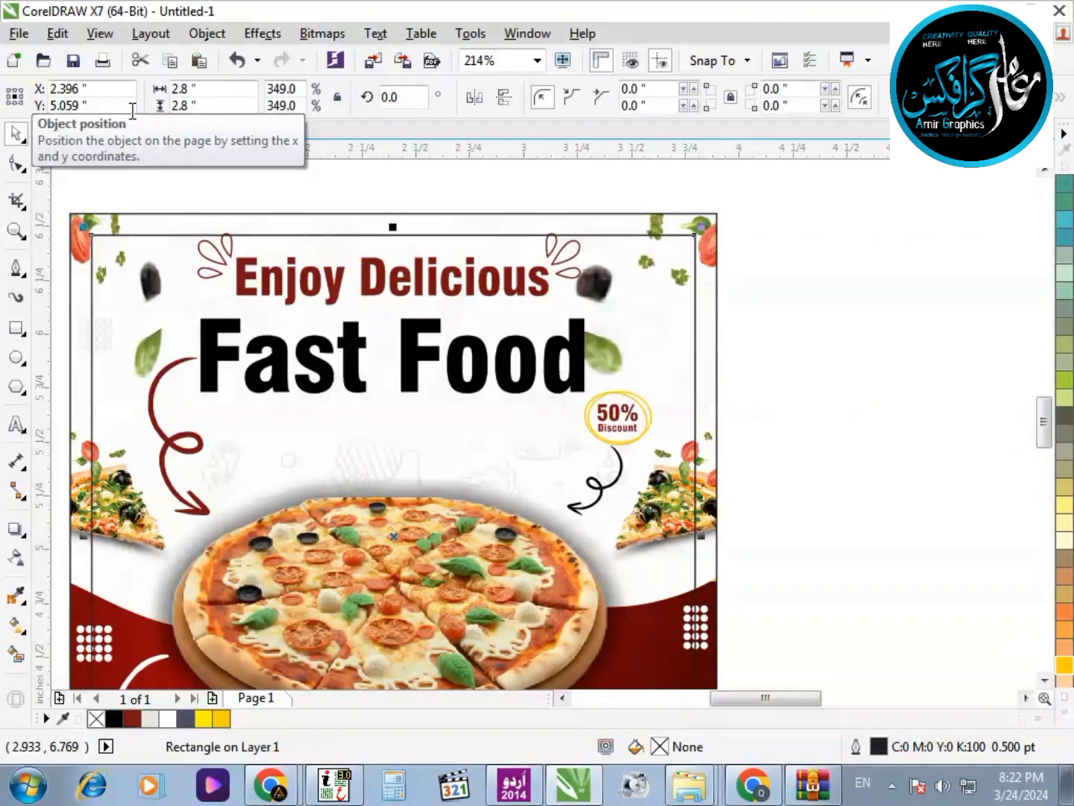
# Step: Give the square frame a Deep Yellow outline with a width of 1 pt
pyautogui.rightClick(221, 718)
pyautogui.press('F12')
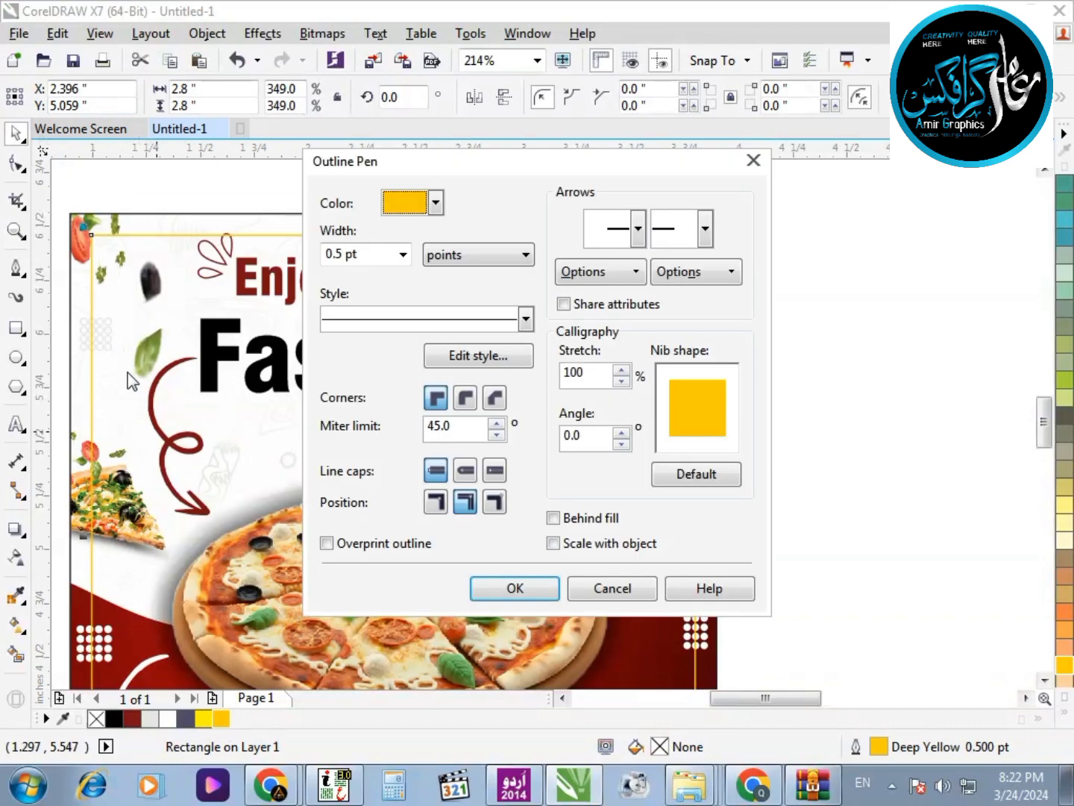
pyautogui.doubleClick(373, 259)
pyautogui.write('1')
pyautogui.press('Return')
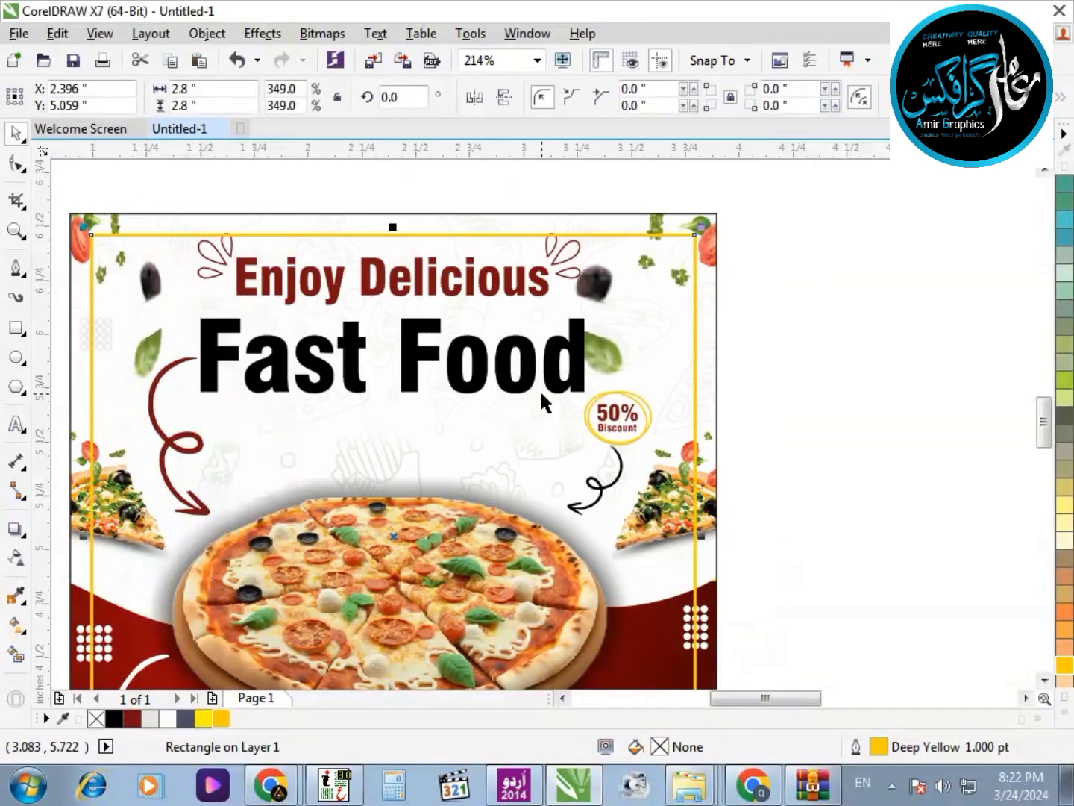
pyautogui.click(739, 488)
# Step: Move the "Order Now" button and its text up and to the right so they clear the yellow frame's lower edge
pyautogui.scroll(-3, 813, 416)
pyautogui.press('F4')
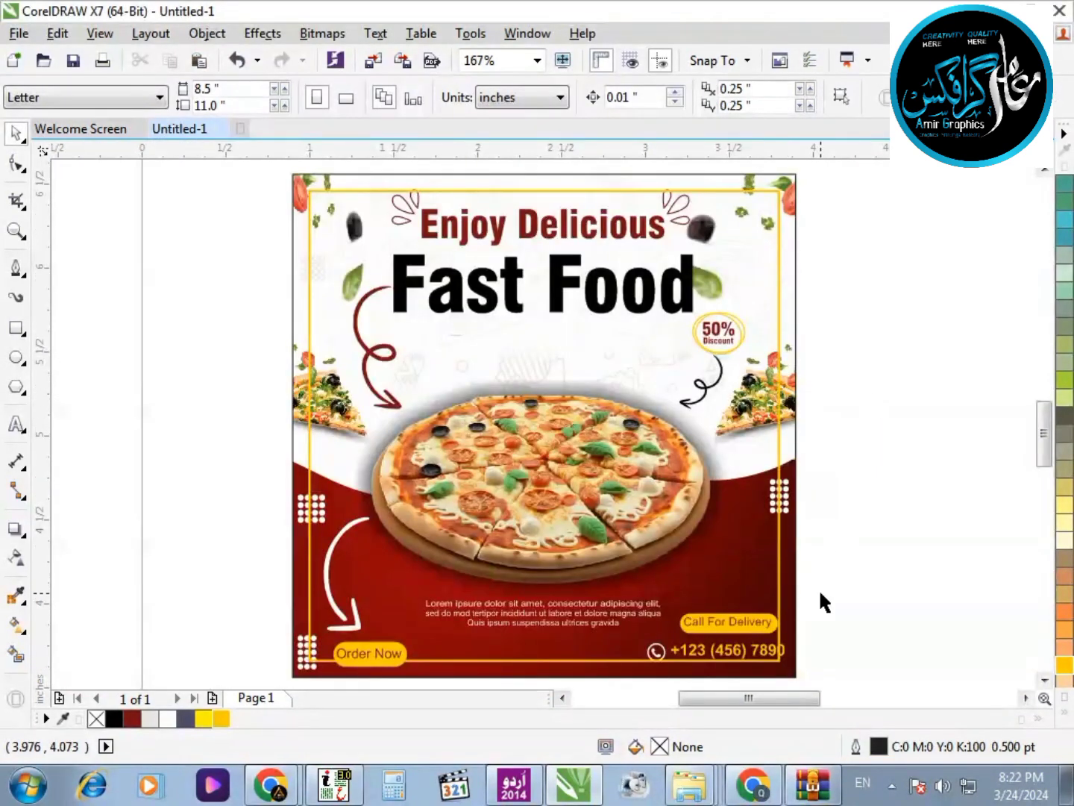
pyautogui.press('F2')
pyautogui.moveTo(158, 545); pyautogui.dragTo(689, 699)
pyautogui.moveTo(619, 582); pyautogui.dragTo(246, 433)
pyautogui.press('F2')
pyautogui.moveTo(251, 380); pyautogui.dragTo(698, 514)
pyautogui.moveTo(716, 630); pyautogui.dragTo(291, 388)
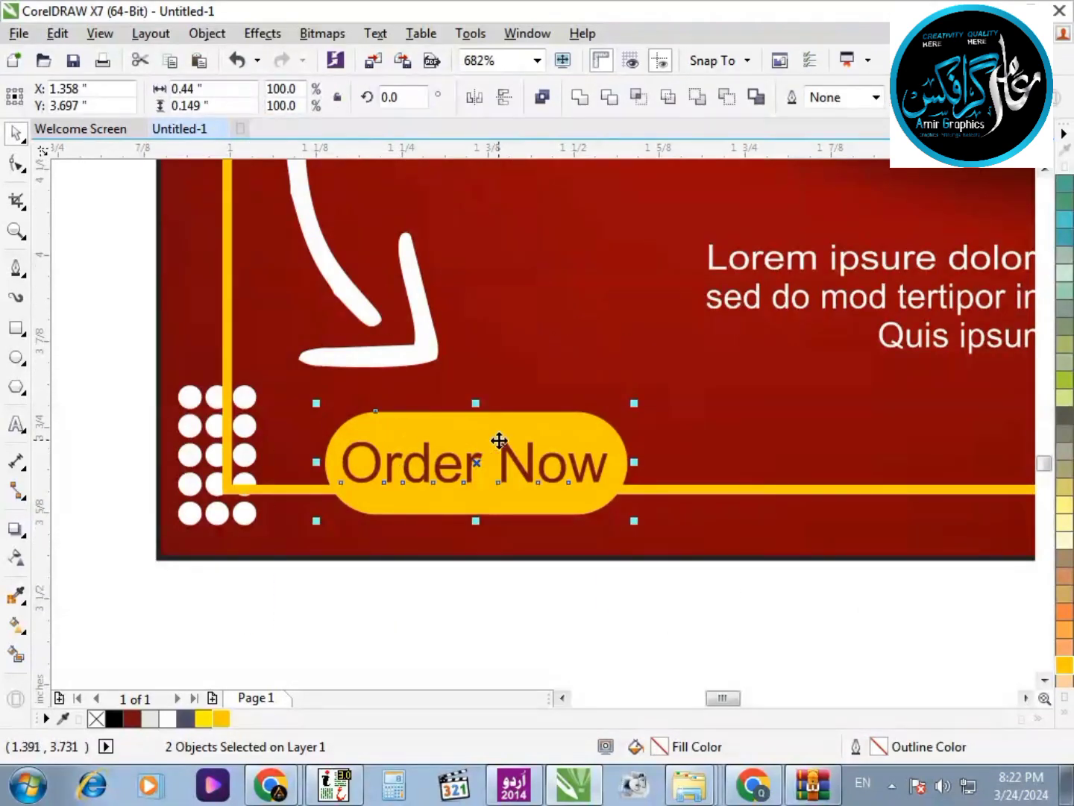
pyautogui.moveTo(500, 441); pyautogui.dragTo(548, 402)
pyautogui.scroll(-3, 447, 458)
pyautogui.click(449, 596)
# Step: Move the "Call For Delivery" button, phone icon and phone number slightly left and up, inside the yellow frame
pyautogui.scroll(-2, 449, 609)
pyautogui.press('F2')
pyautogui.moveTo(383, 569); pyautogui.dragTo(892, 453)
pyautogui.moveTo(960, 356); pyautogui.dragTo(429, 576)
pyautogui.scroll(3, 880, 454)
pyautogui.moveTo(761, 395); pyautogui.dragTo(726, 391)
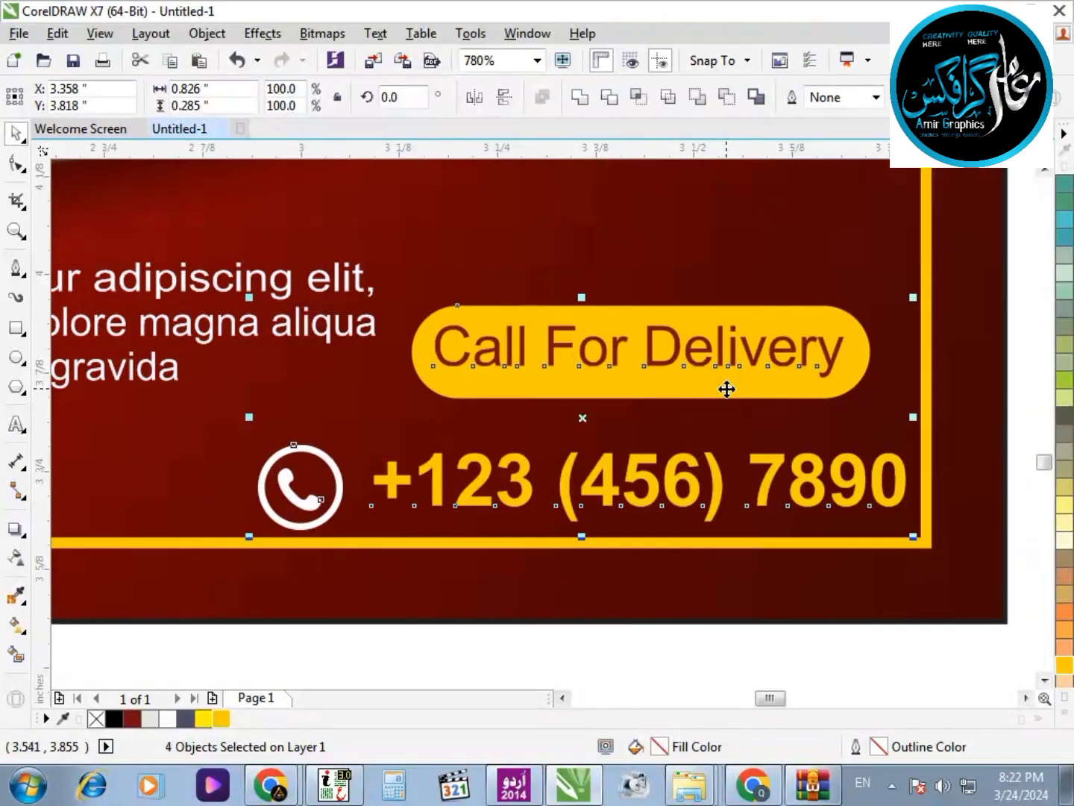
pyautogui.scroll(-4, 900, 472)
pyautogui.click(903, 485)
pyautogui.scroll(-1, 866, 507)
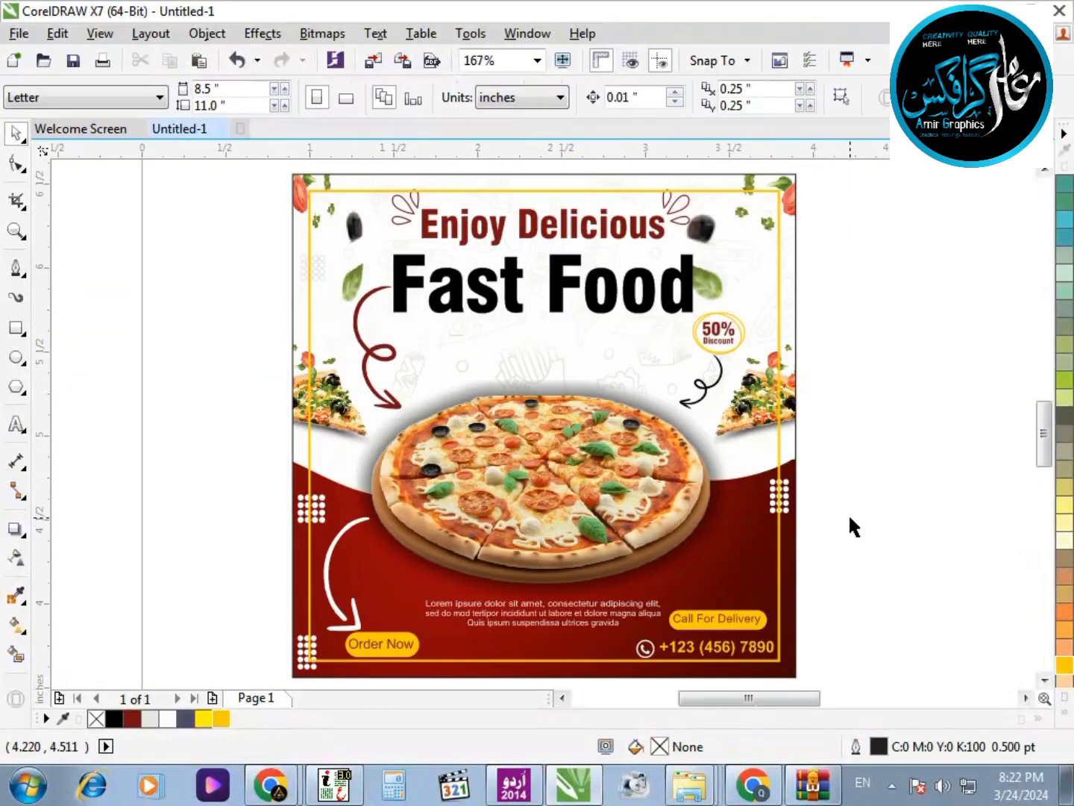
# Step: Shift the headline, its accents, both curly arrows and the discount circle slightly down inside the frame, and preview the banner full-screen
pyautogui.moveTo(775, 383); pyautogui.dragTo(97, 75)
pyautogui.click(447, 358)
pyautogui.moveTo(328, 274); pyautogui.dragTo(896, 630)
pyautogui.moveTo(746, 490); pyautogui.dragTo(746, 499)
pyautogui.click(607, 263)
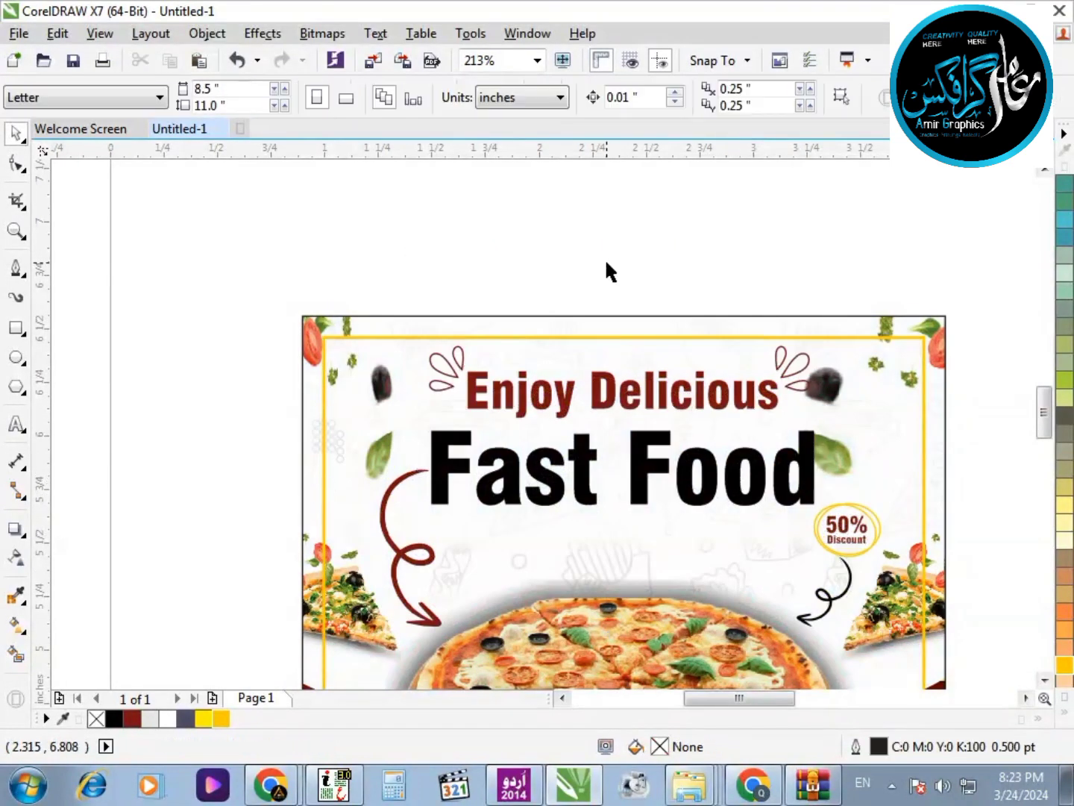
pyautogui.press('F4')
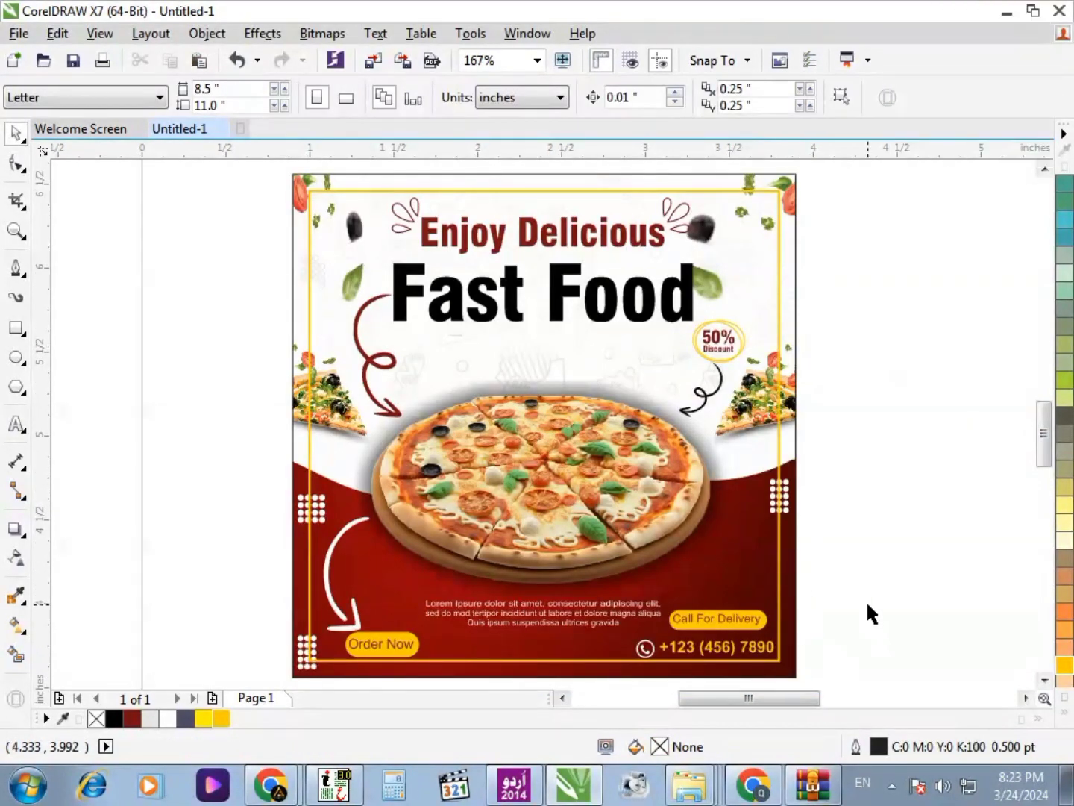
pyautogui.press('F9')
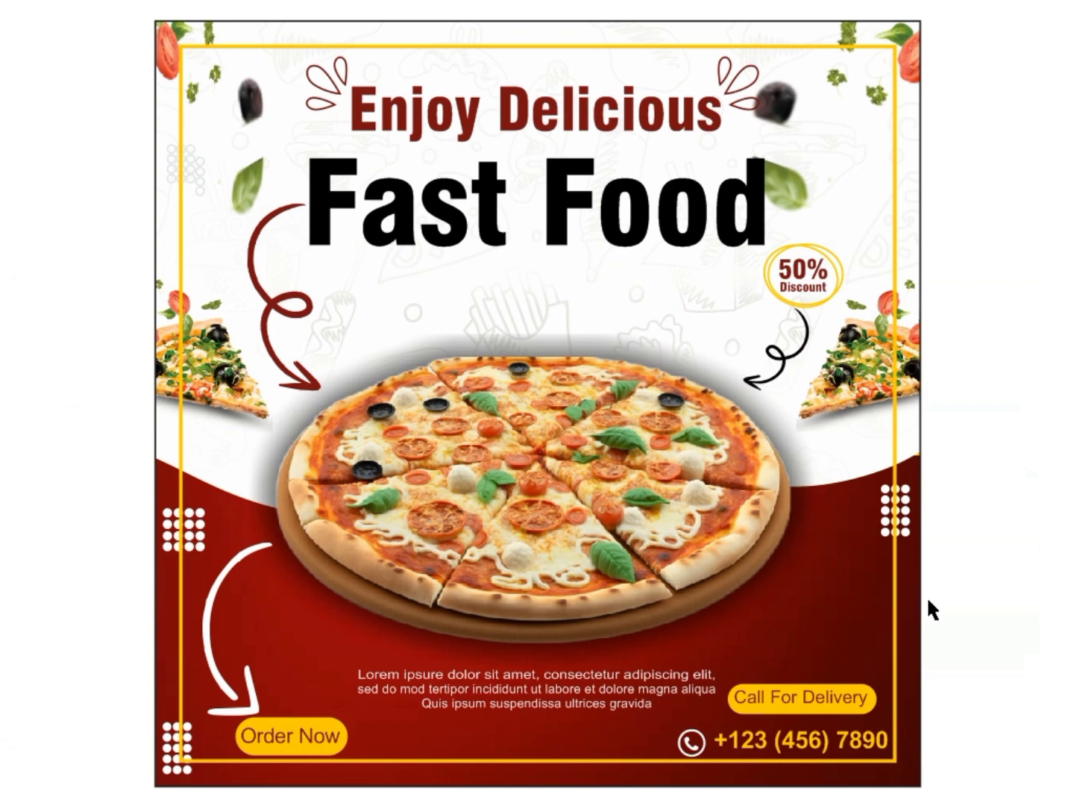